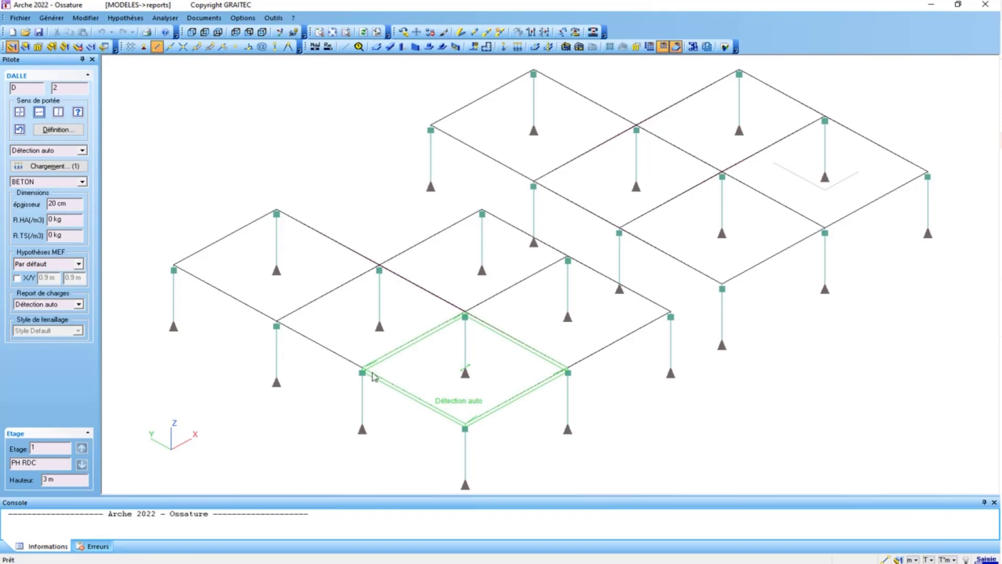
- Select neighbouring slabs of the front structure to check their floor type settings, and clear the selection
left_click(334, 354)
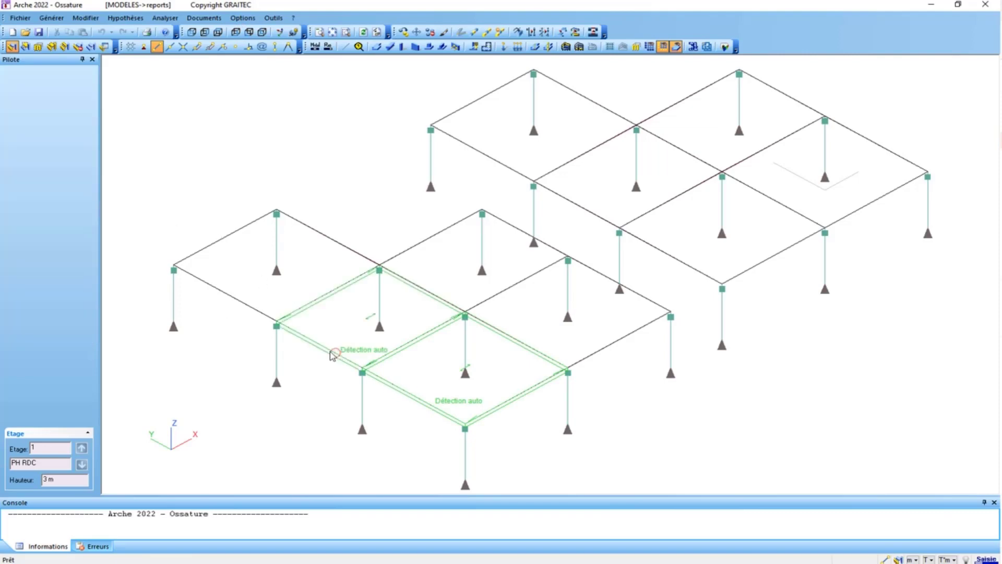
left_click(256, 312)
left_click(255, 312)
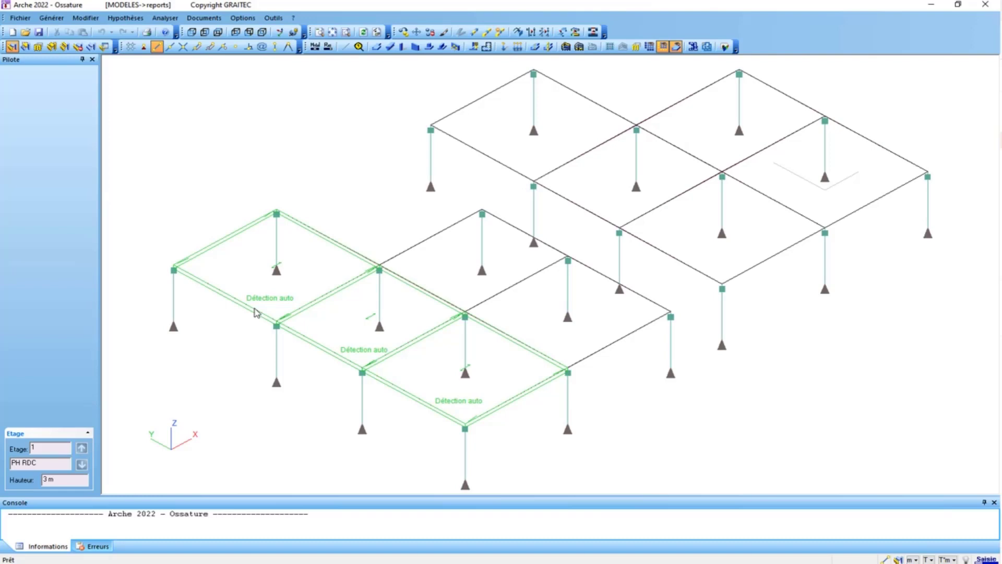
left_click(254, 311)
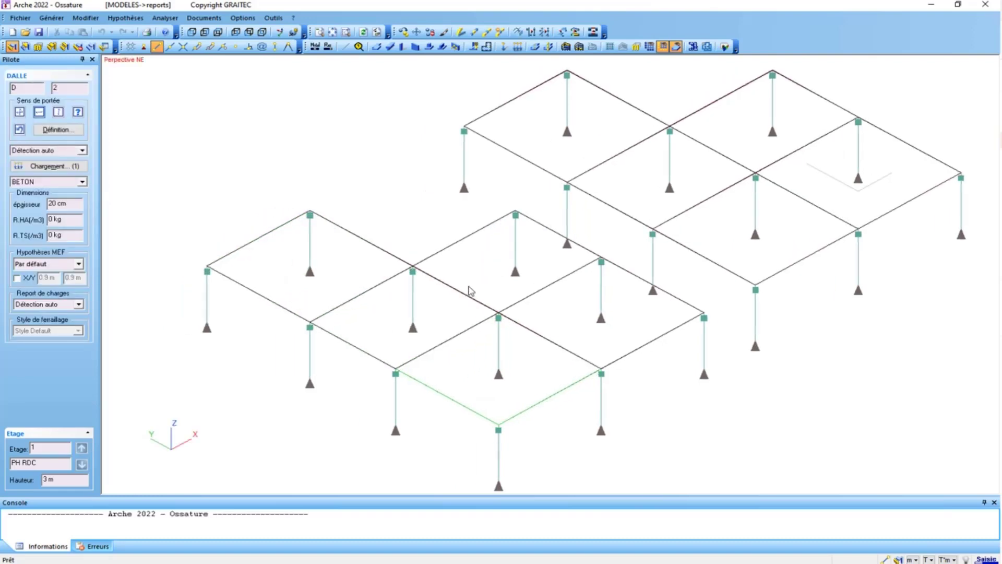
key("Escape")
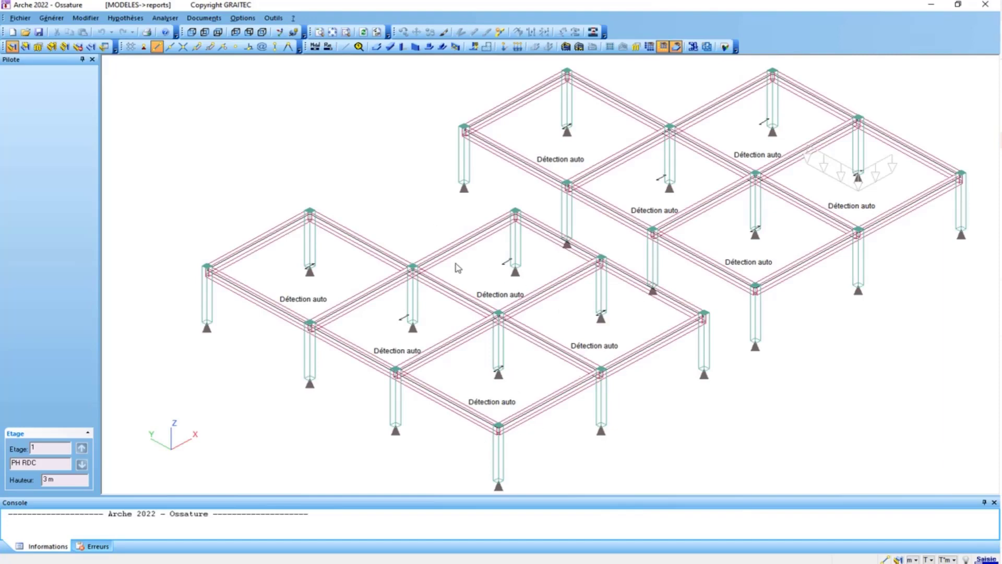
- Switch to the plan view and set the slab display to show loading instead of details
left_click(219, 32)
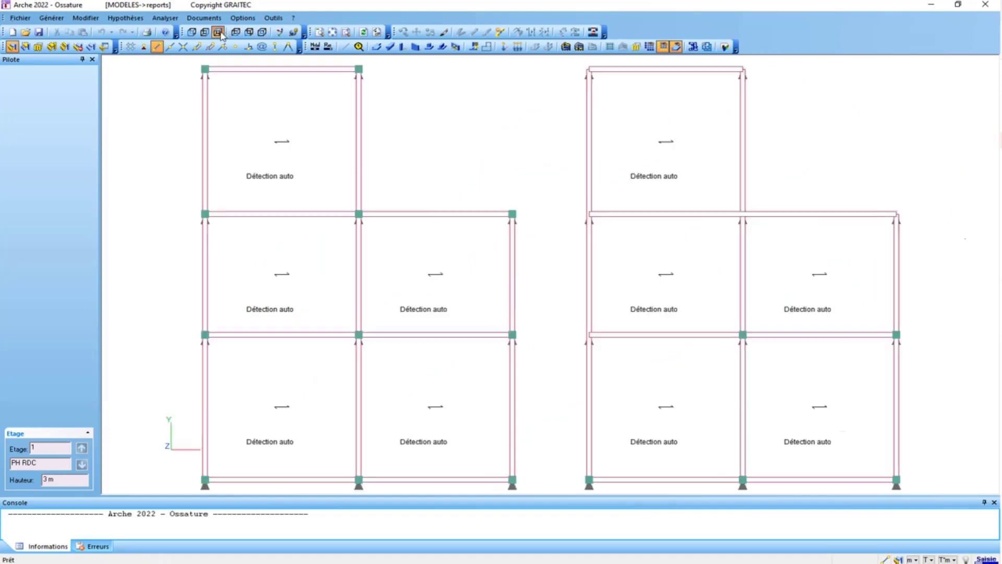
double_click(530, 237)
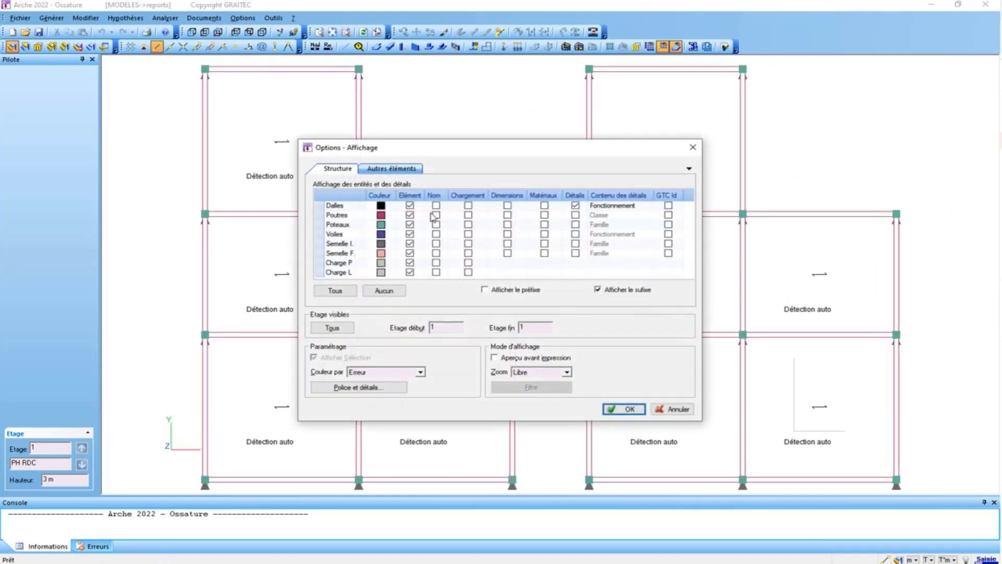
left_click(467, 205)
left_click(574, 206)
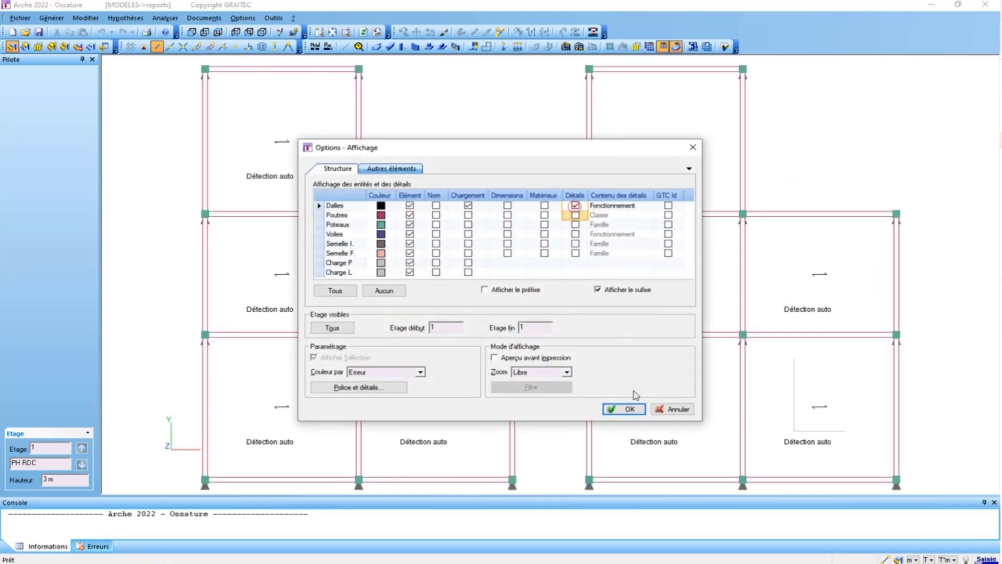
left_click(575, 207)
left_click(621, 406)
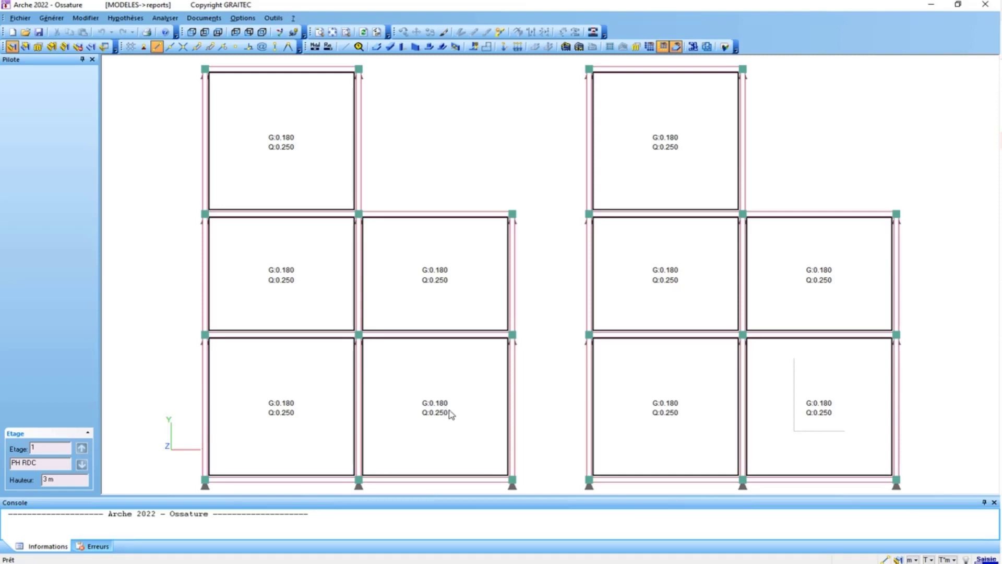
- Review the default slab modelling settings of the finite element load takedown method without changing them
left_click(187, 18)
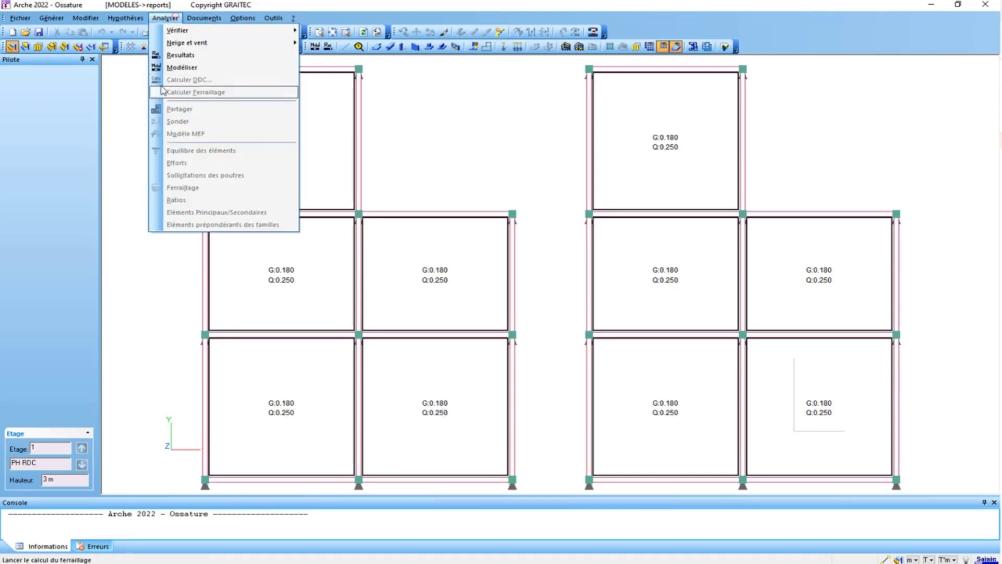
mouse_move(125, 18)
mouse_move(181, 107)
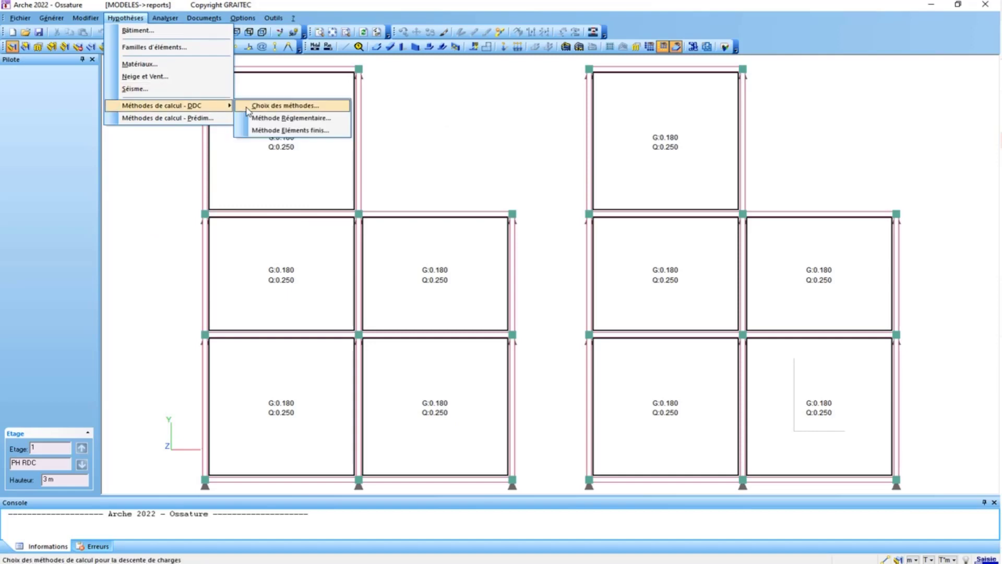
left_click(272, 127)
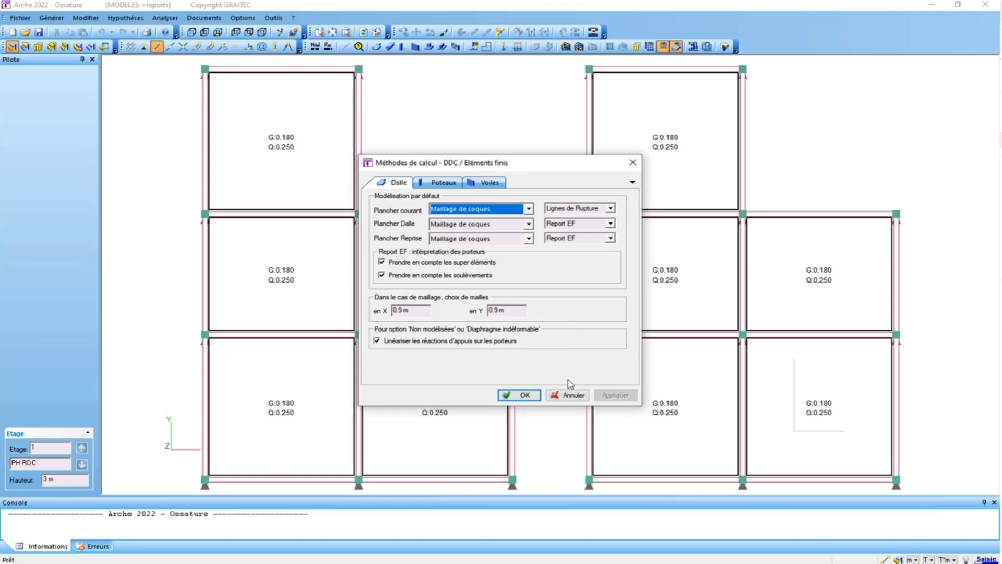
left_click(573, 395)
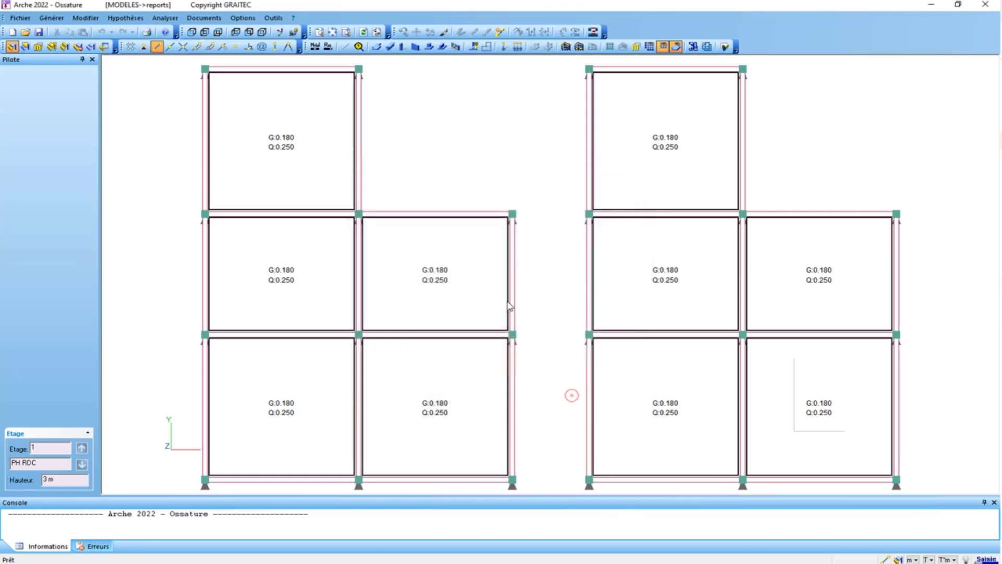
- Open the results of the last calculated model and display the load distribution areas of the slabs
left_click(327, 46)
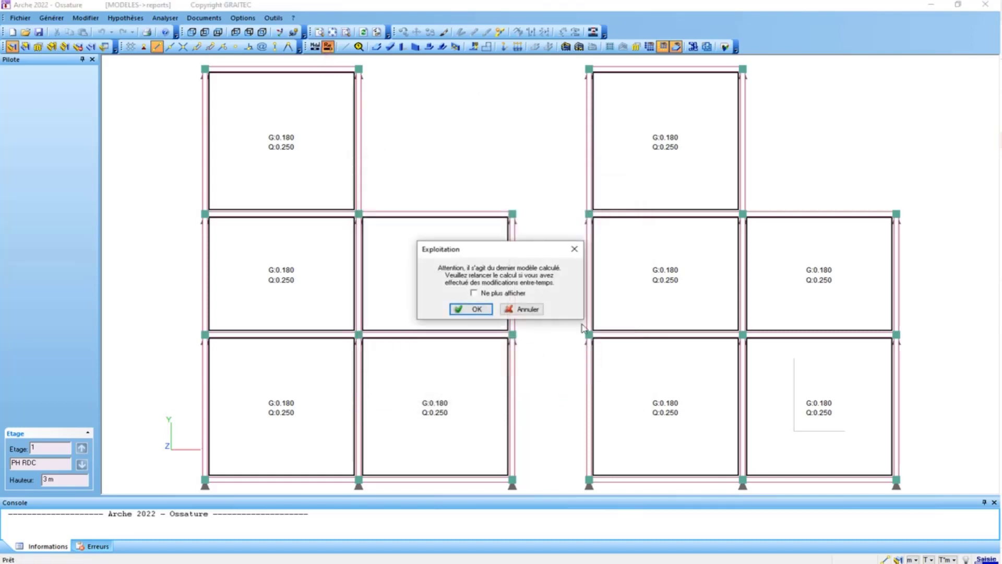
left_click(471, 308)
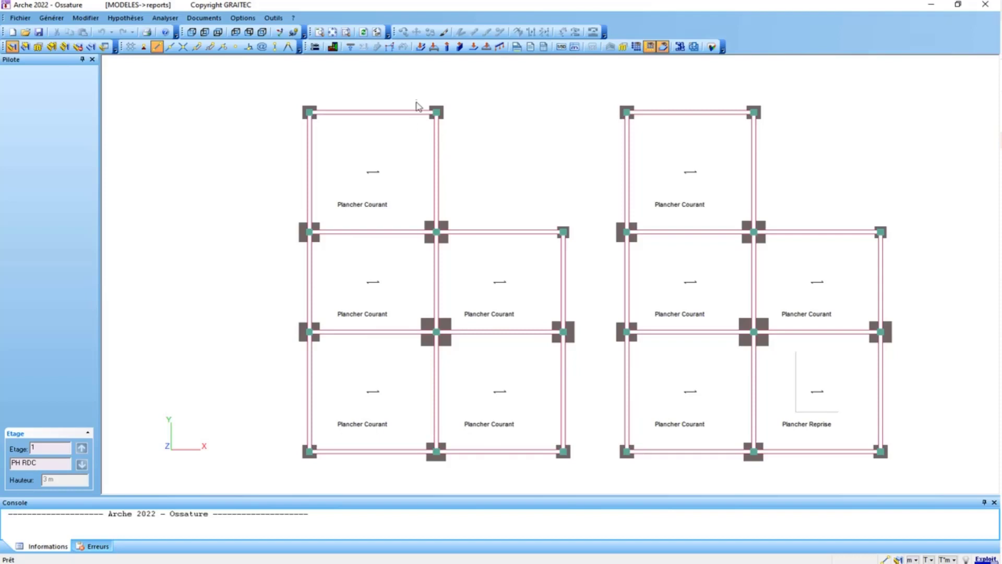
left_click(333, 46)
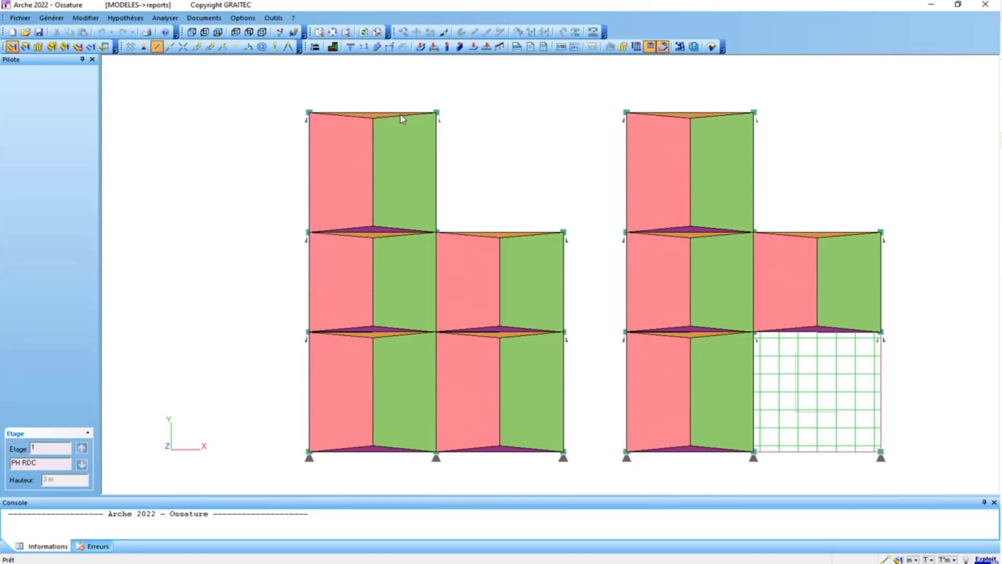
scroll(440, 209, "down", 1)
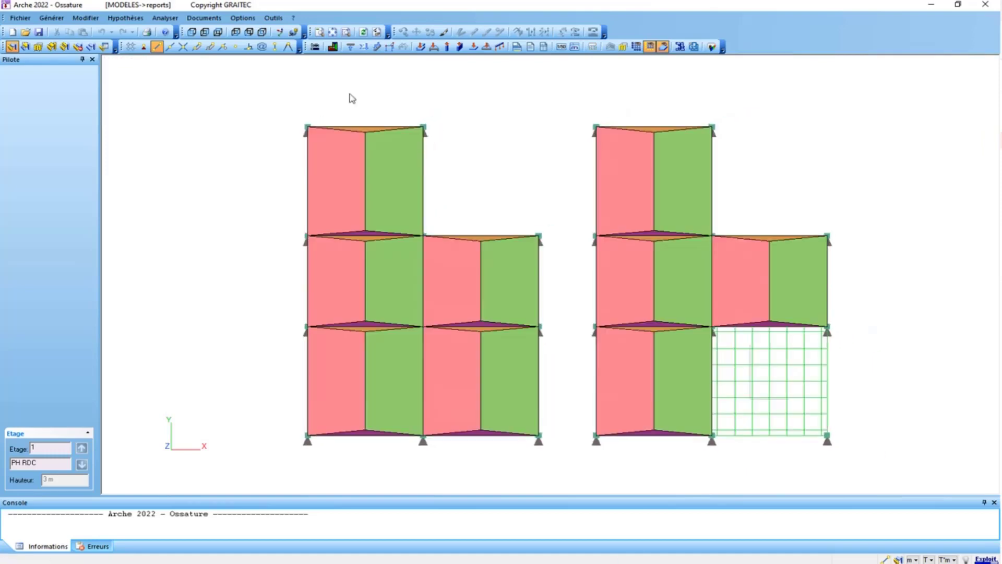
- Return to model input and examine the linear load on the rear structure's slab in NE perspective
left_click(315, 47)
left_click(512, 329)
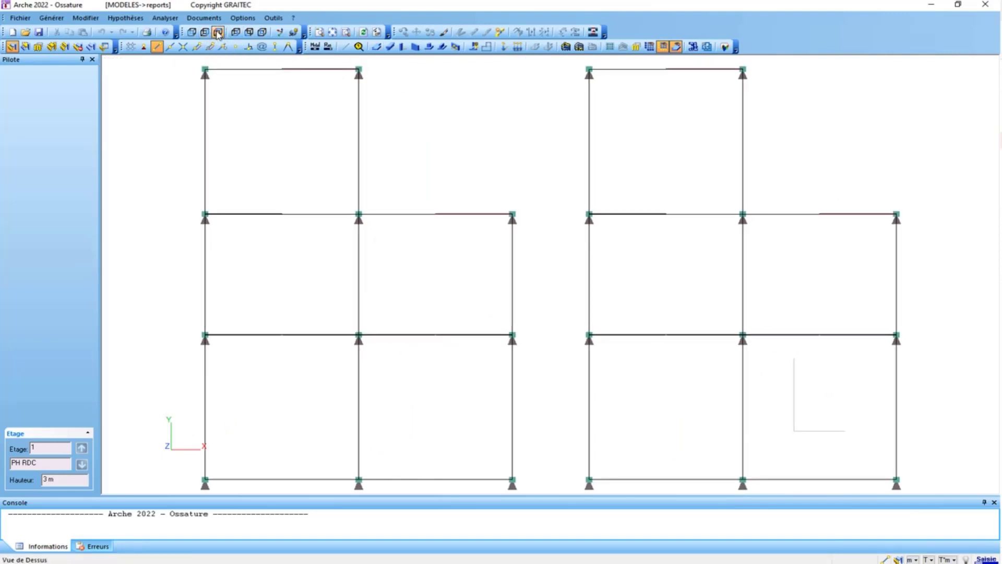
left_click(235, 32)
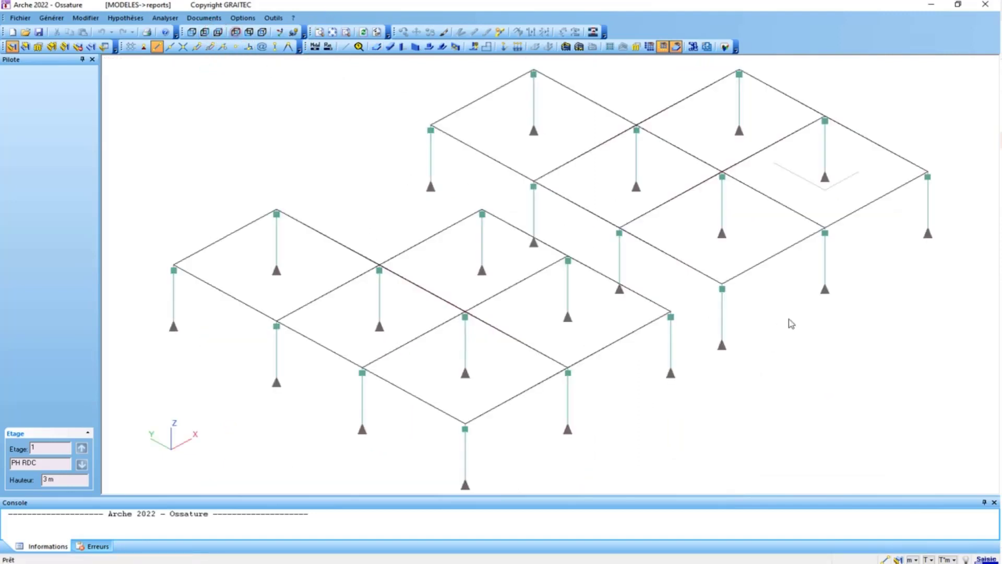
mouse_move(745, 239)
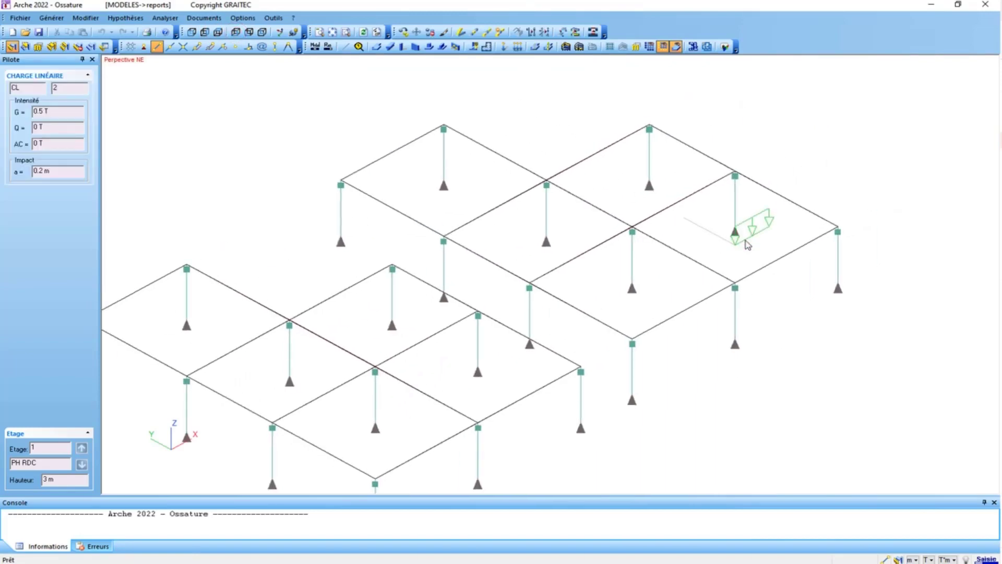
key("Escape")
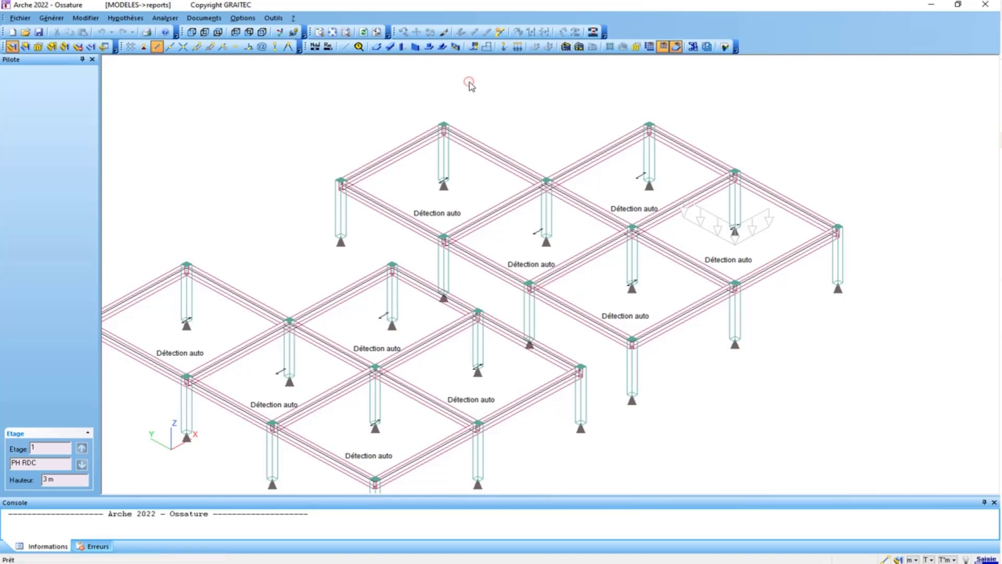
- Run the calculation sequence, close its report and check the detected floor type of the slab carrying linear loads
key("Return")
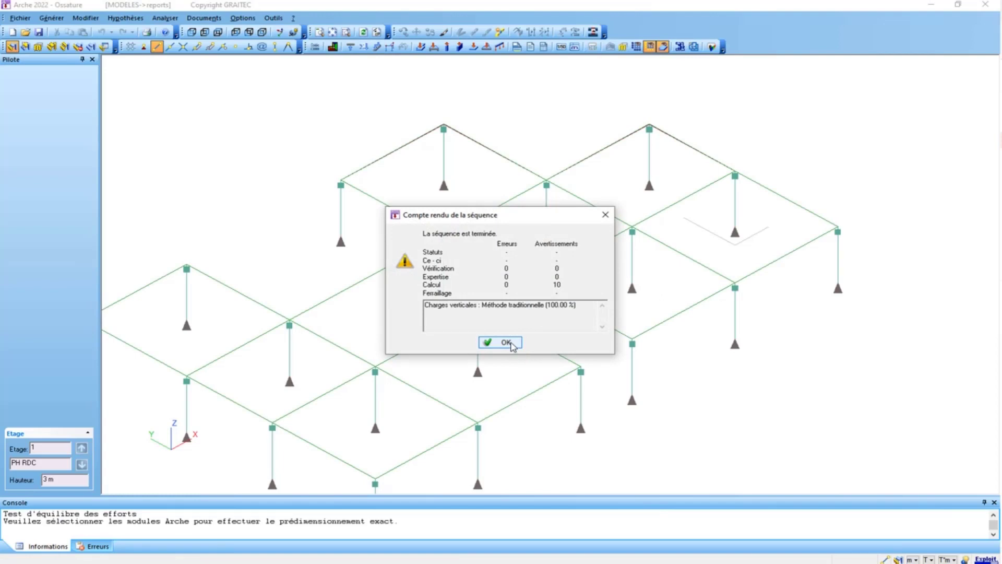
left_click(511, 344)
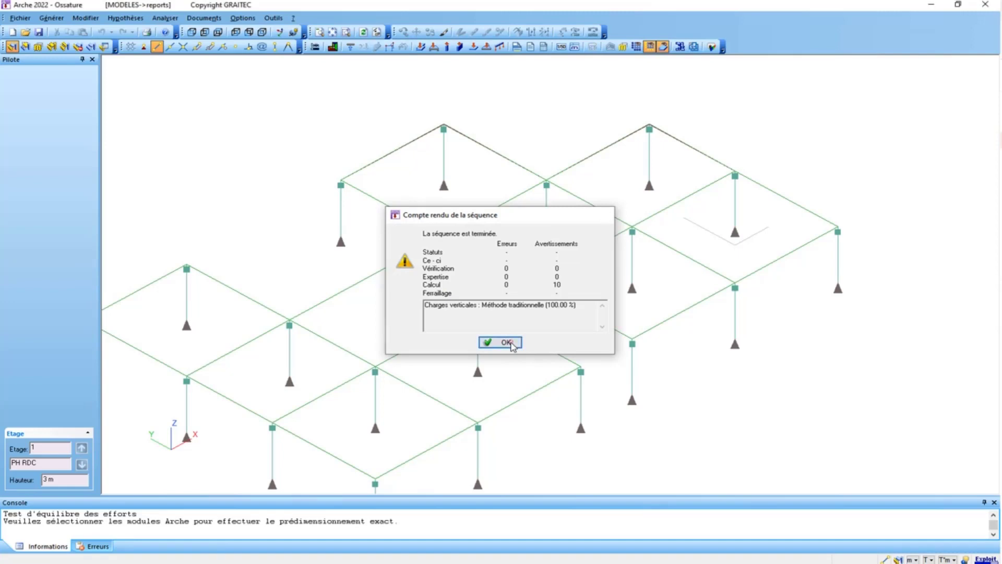
left_click(776, 259)
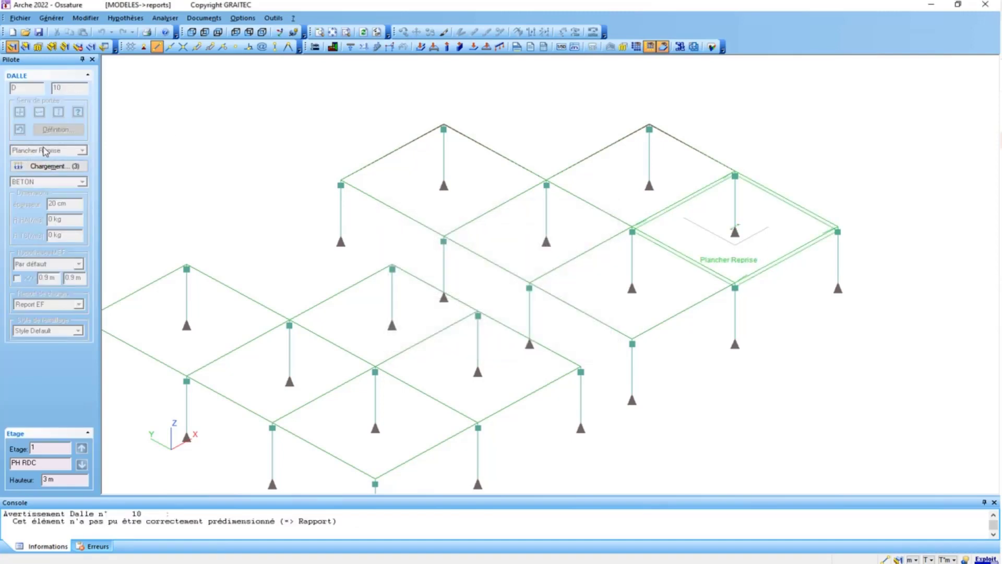
left_click(888, 209)
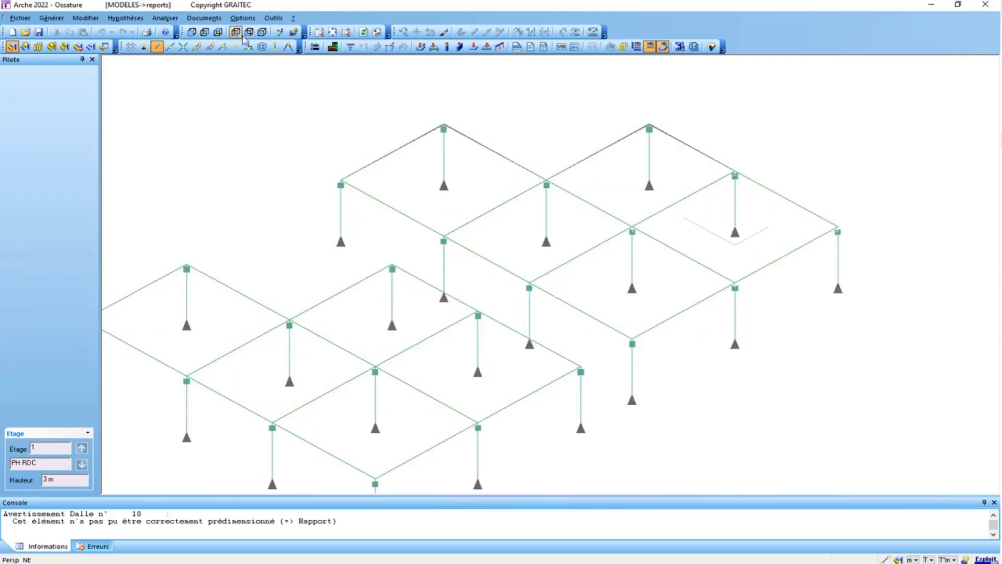
- Compare the load distribution areas of the recalculated slabs in both structures from above
left_click(217, 32)
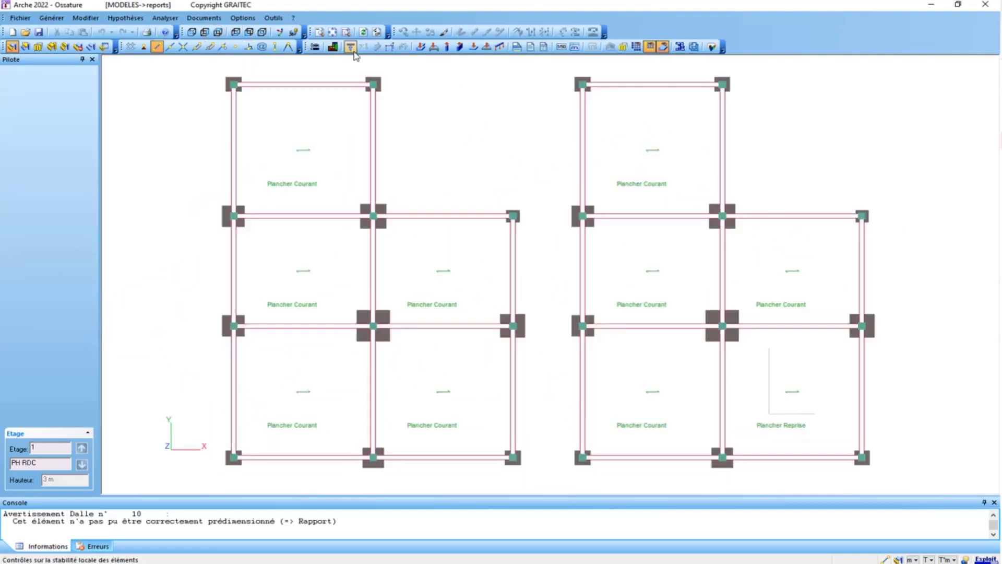
left_click(332, 46)
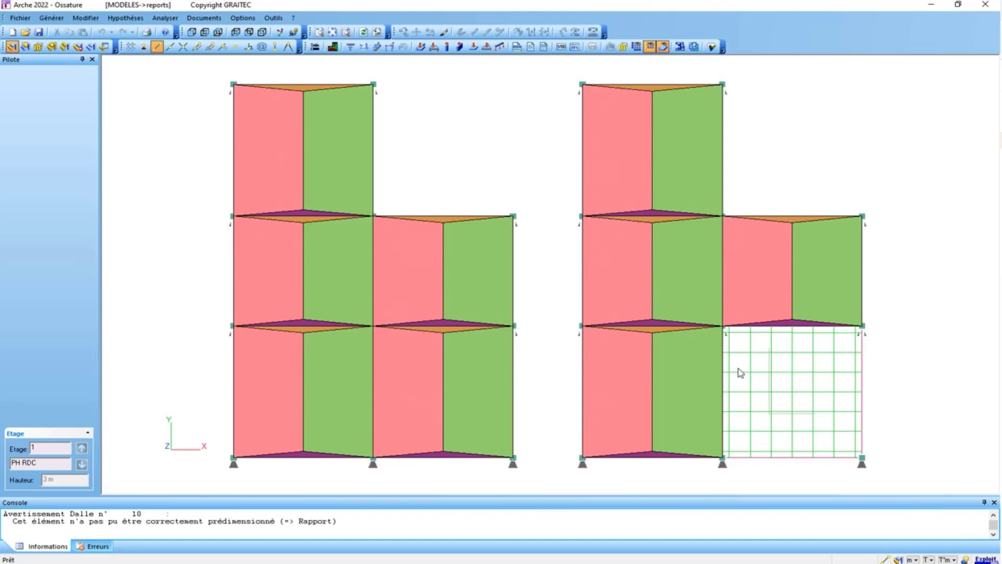
key("Escape")
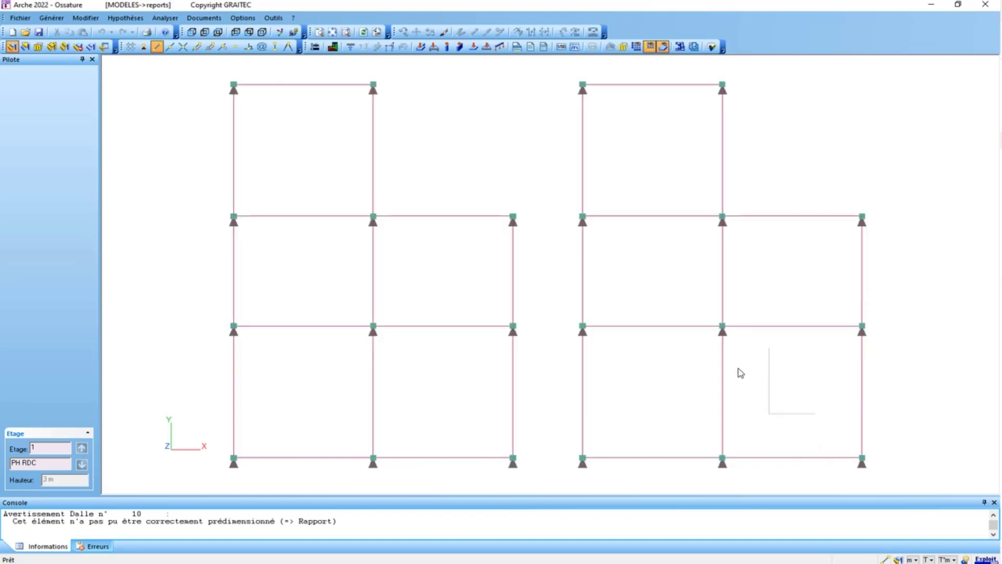
- Examine the load diagrams transferred from the slabs to the beams in both structures
left_click(435, 48)
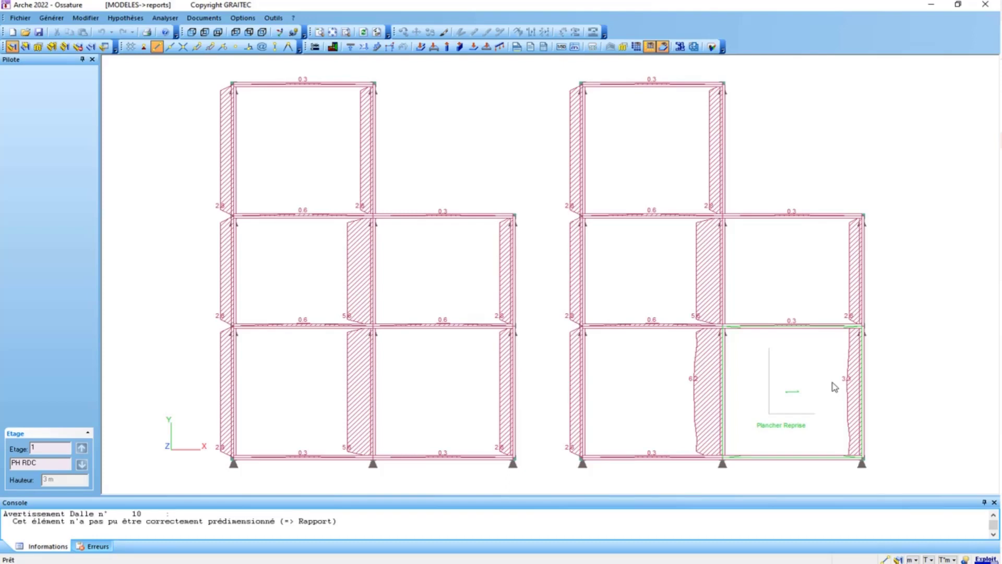
key("Escape")
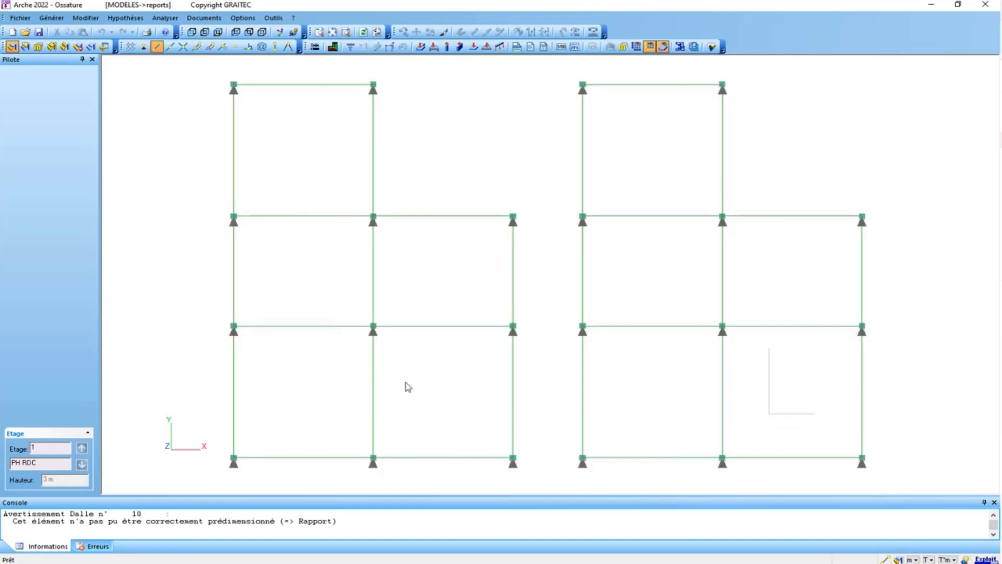
left_click(434, 47)
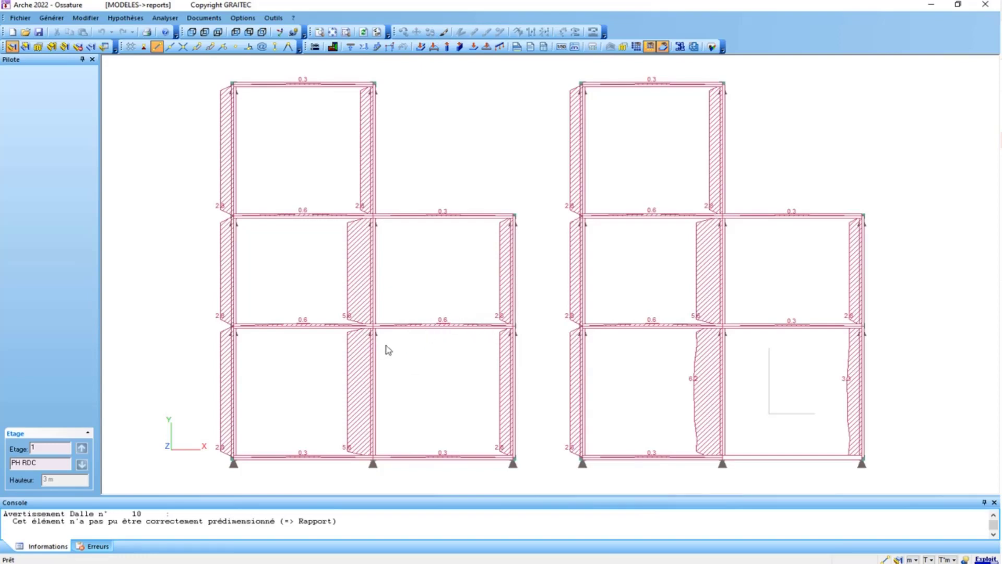
- Review the traditional load takedown method's miscellaneous settings, including the coefficient for non-bearing sides
left_click(144, 23)
left_click(167, 103)
left_click(278, 117)
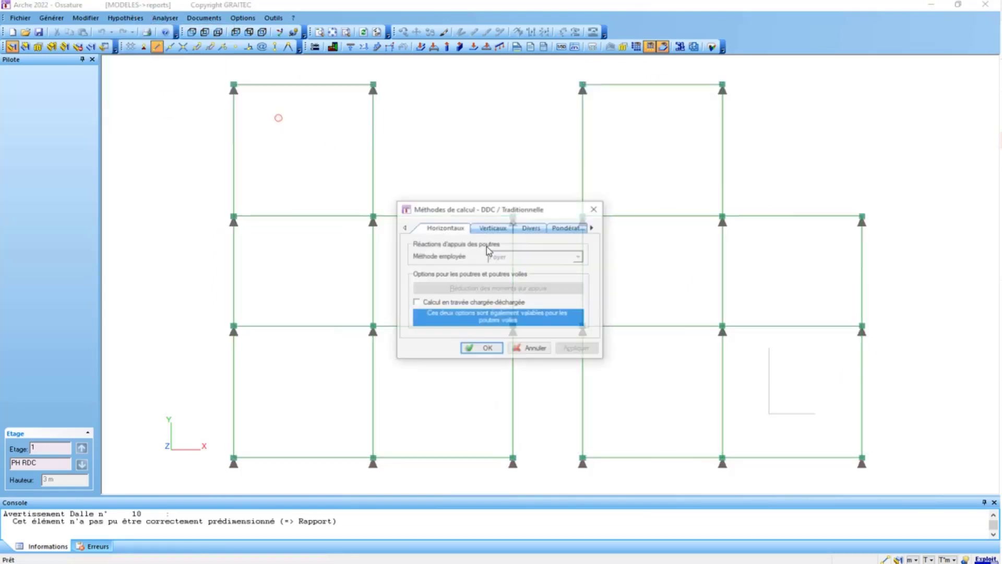
left_click(531, 227)
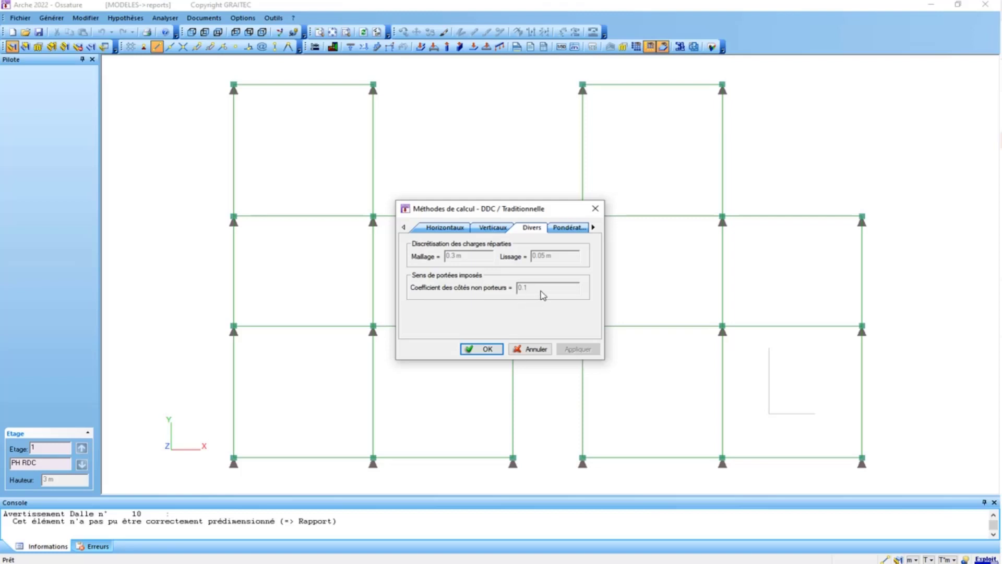
left_click(497, 349)
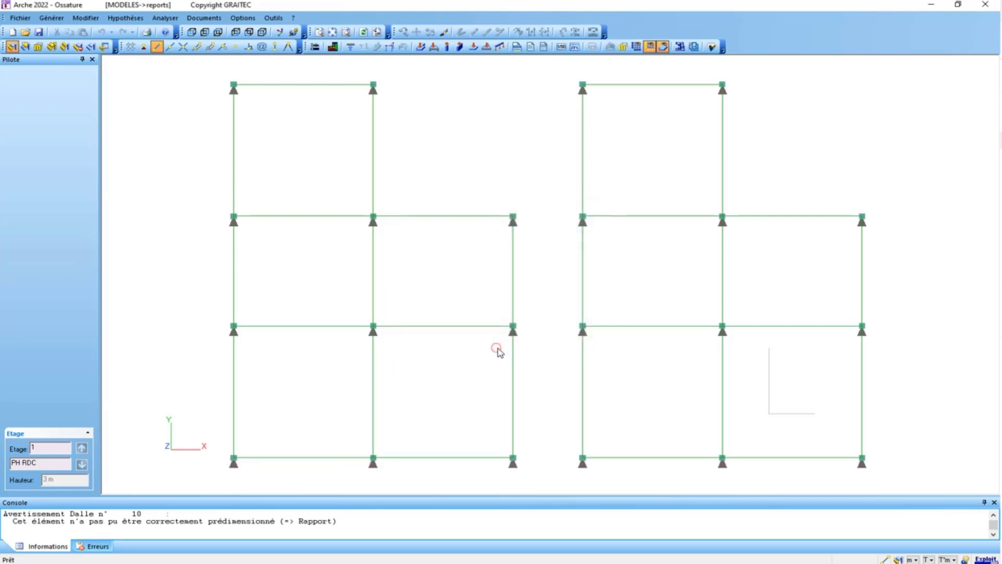
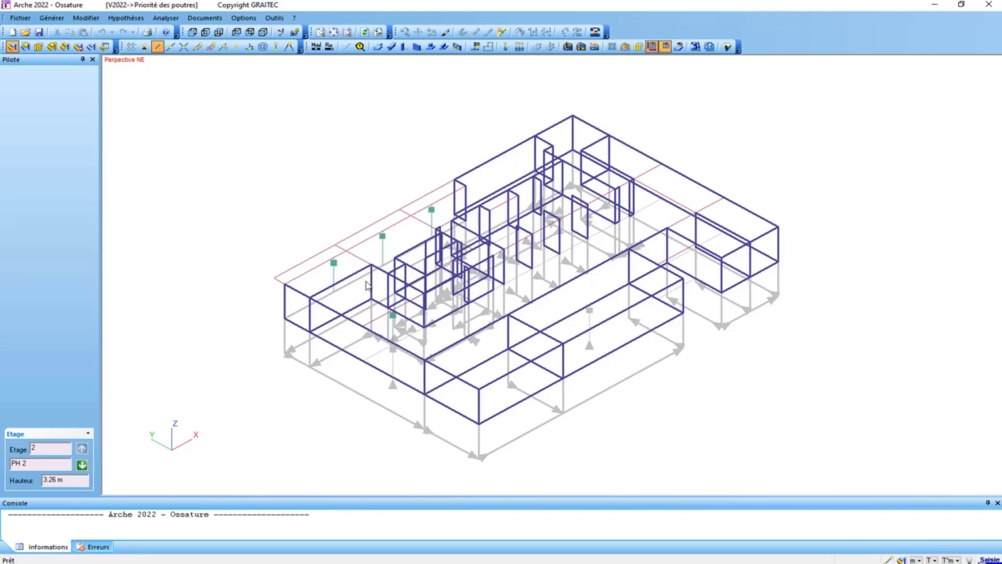
- Display the storey in plan from above and hide the grey arrow symbols around the beams and walls
left_click(219, 32)
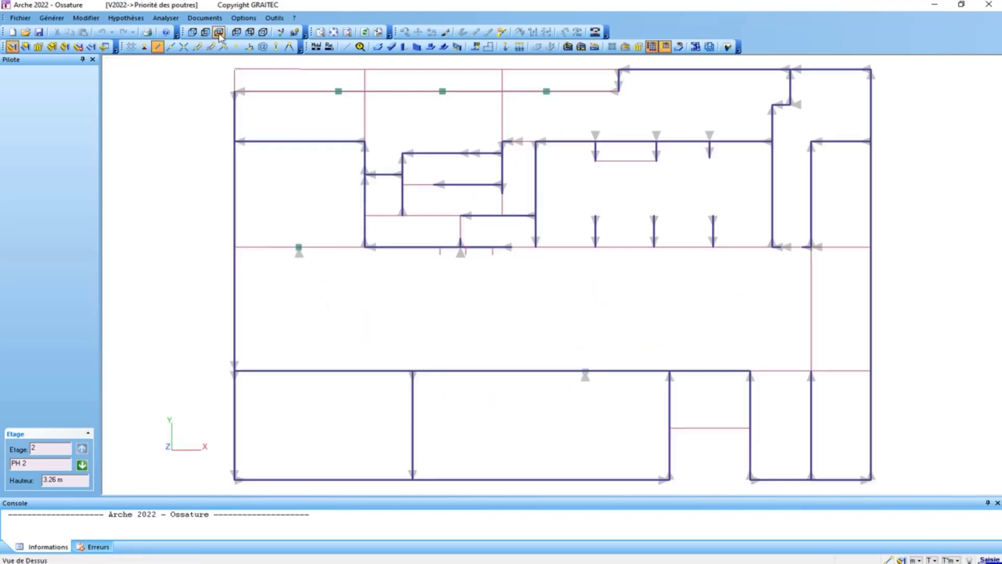
left_click(625, 47)
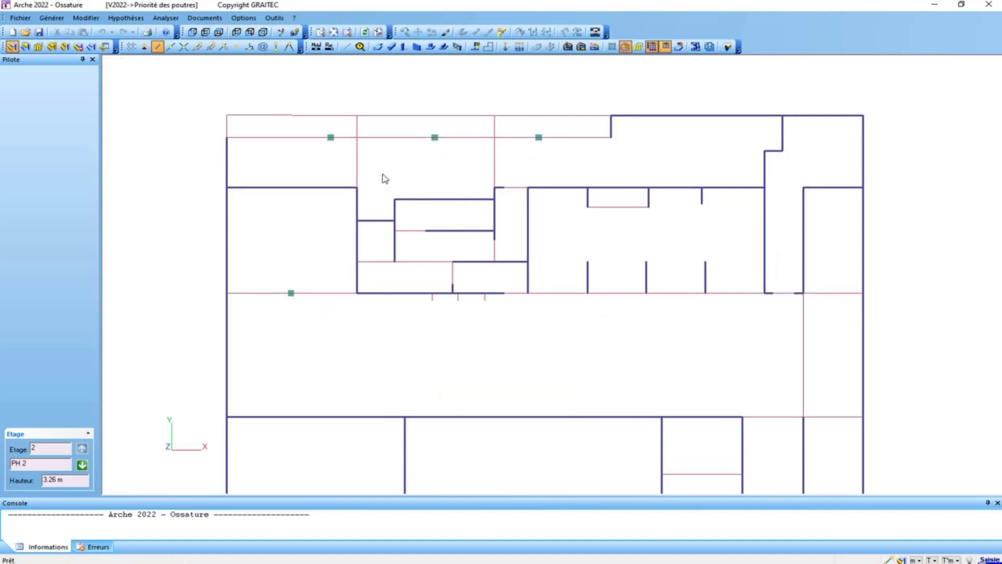
scroll(288, 190, "up", 2)
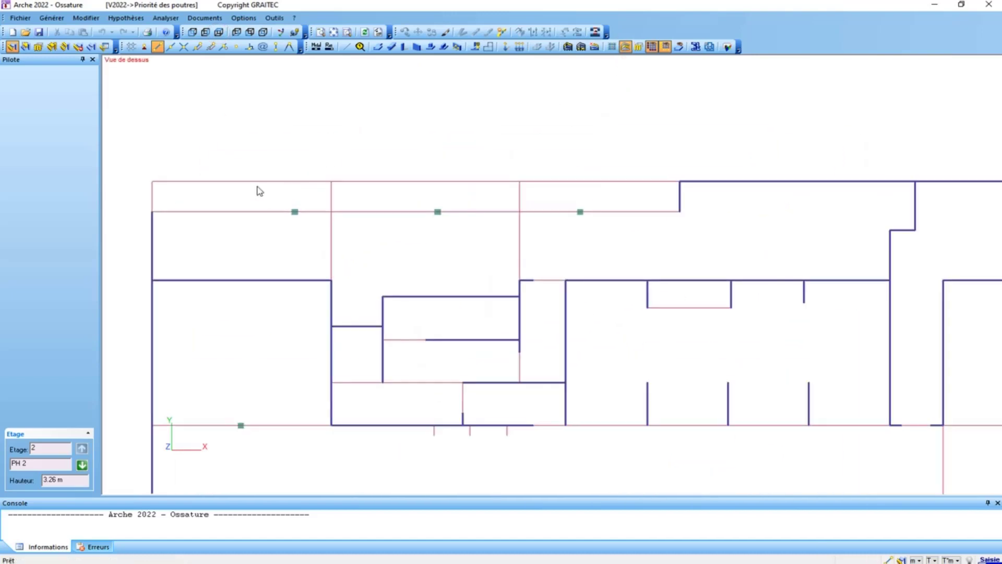
middle_click_drag(384, 166, 447, 170)
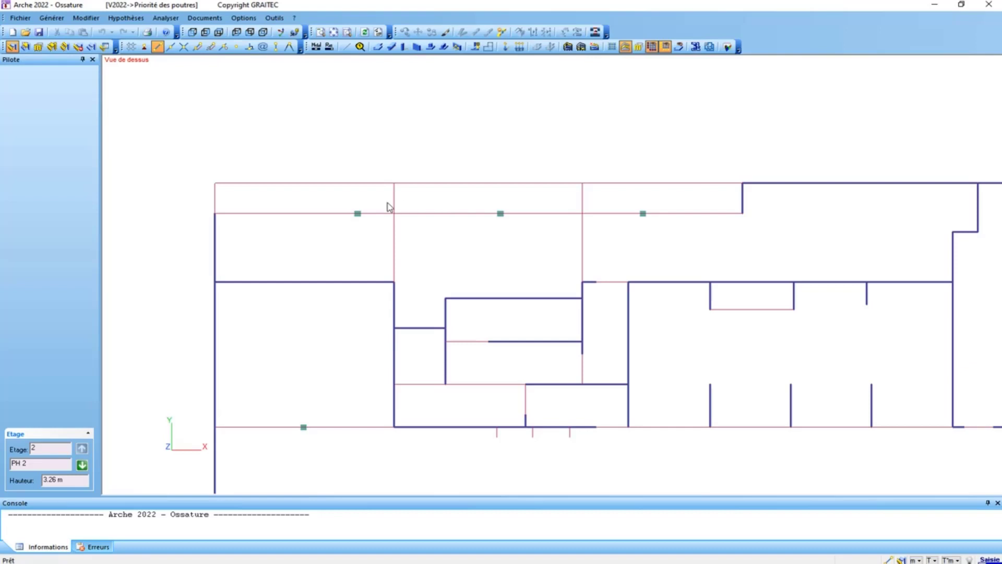
- Compare the main-beam class setting of the long beam over the three columns with that of the first perpendicular beam crossing it
left_click(395, 244)
left_click(411, 215)
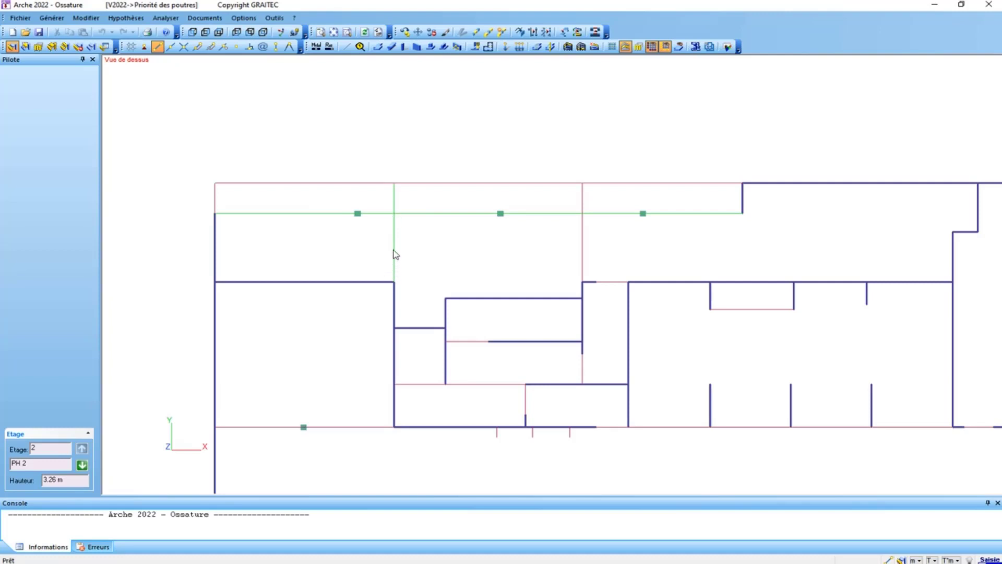
left_click(394, 207)
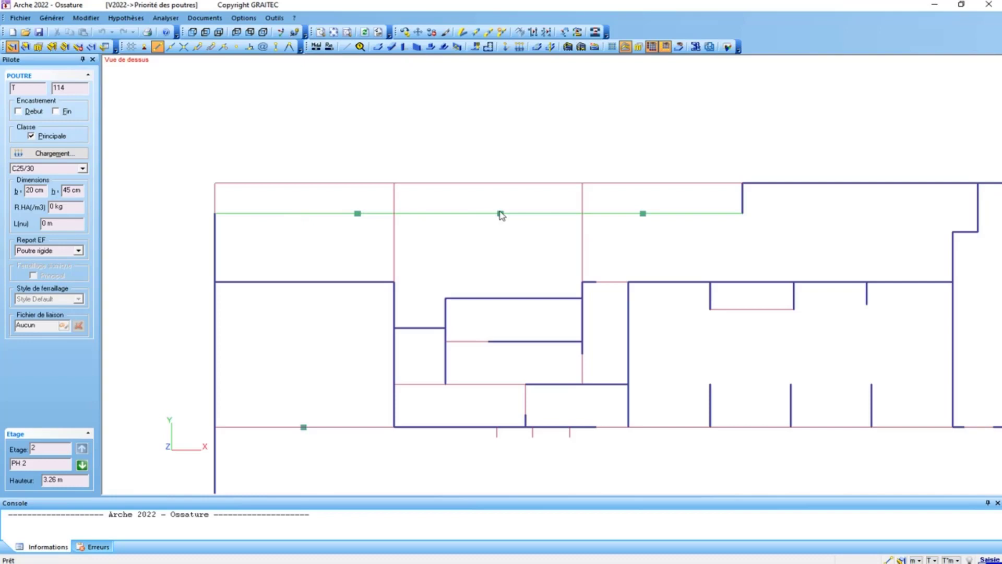
left_click(380, 213)
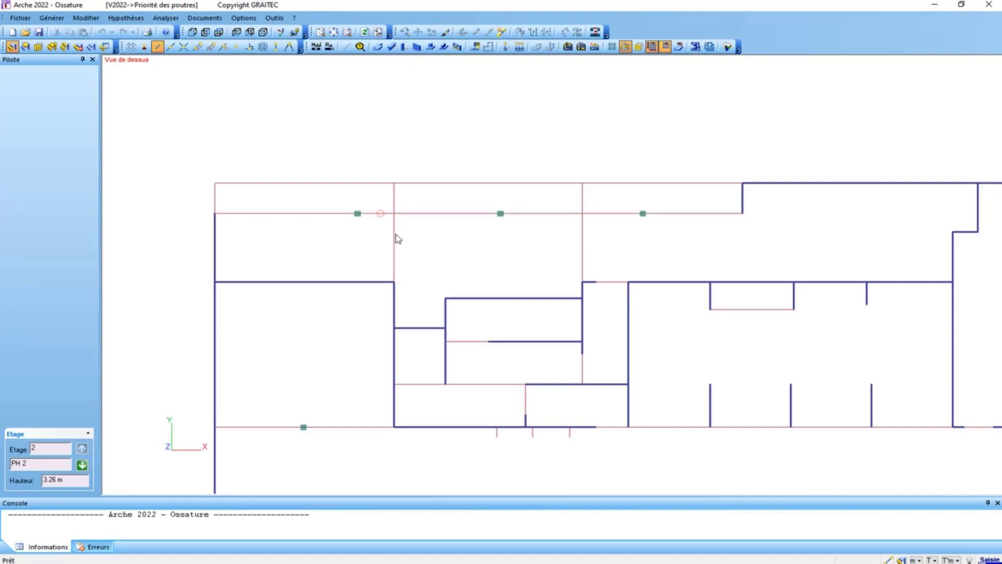
left_click(395, 234)
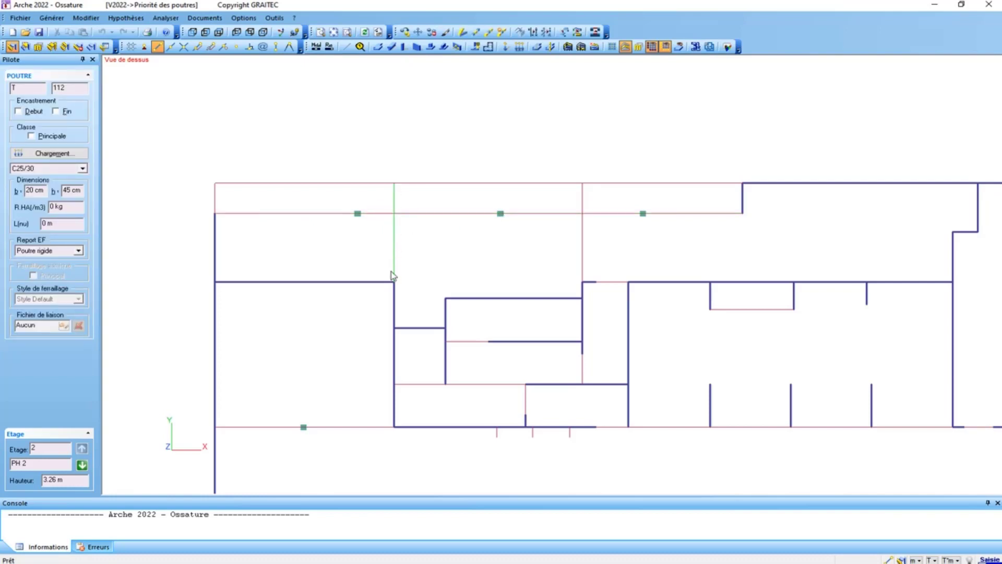
left_click(394, 242)
left_click(407, 214)
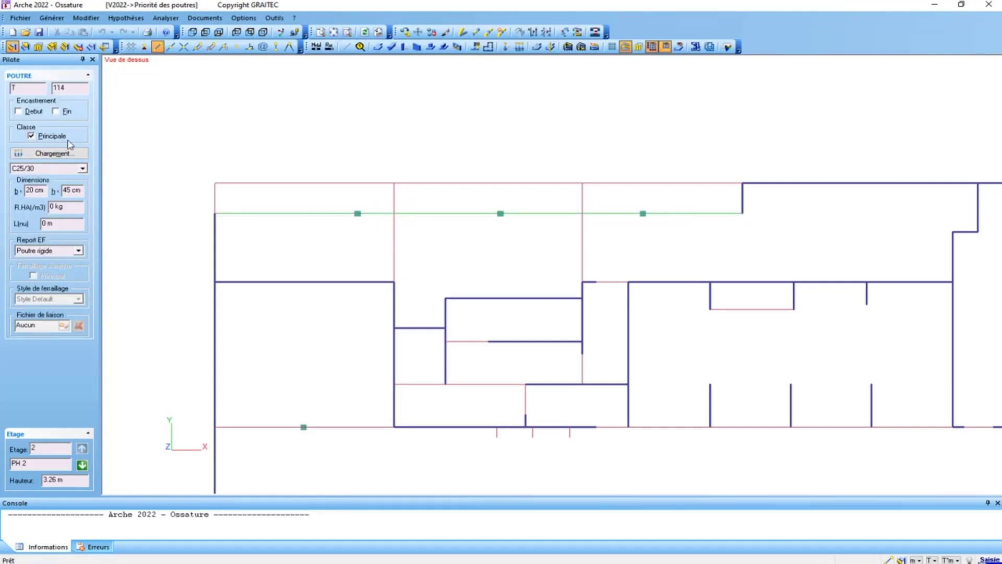
left_click(441, 215)
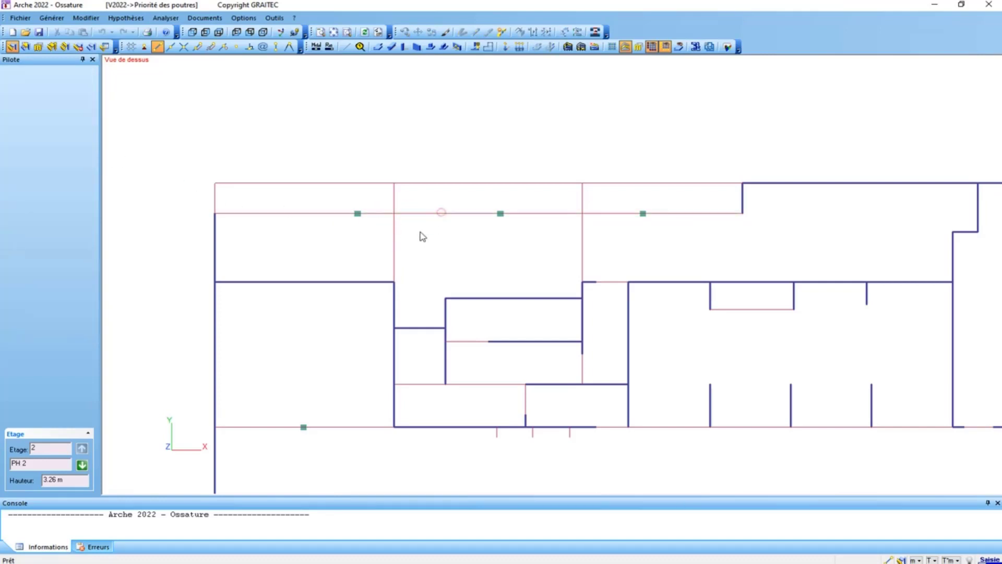
left_click(395, 244)
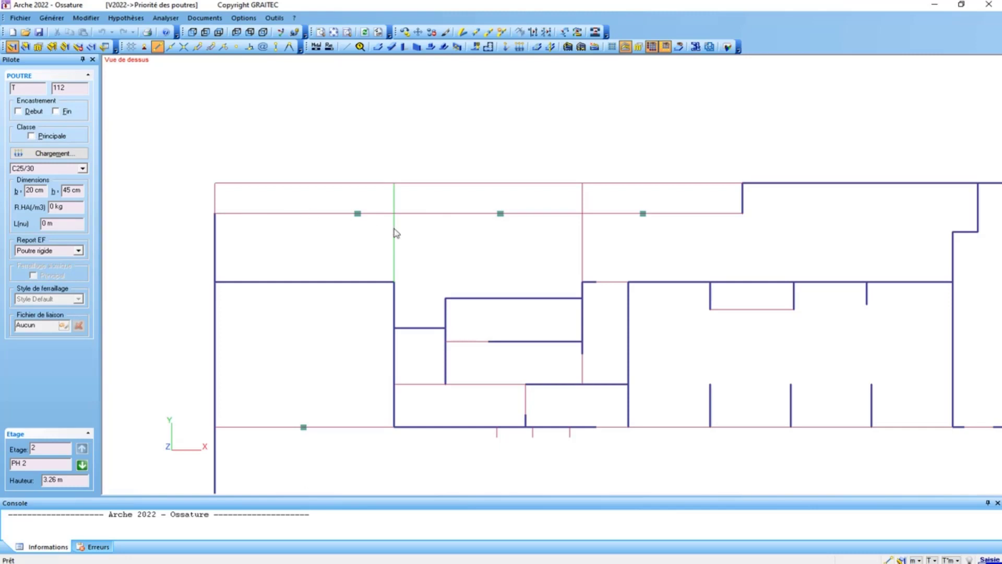
key("Escape")
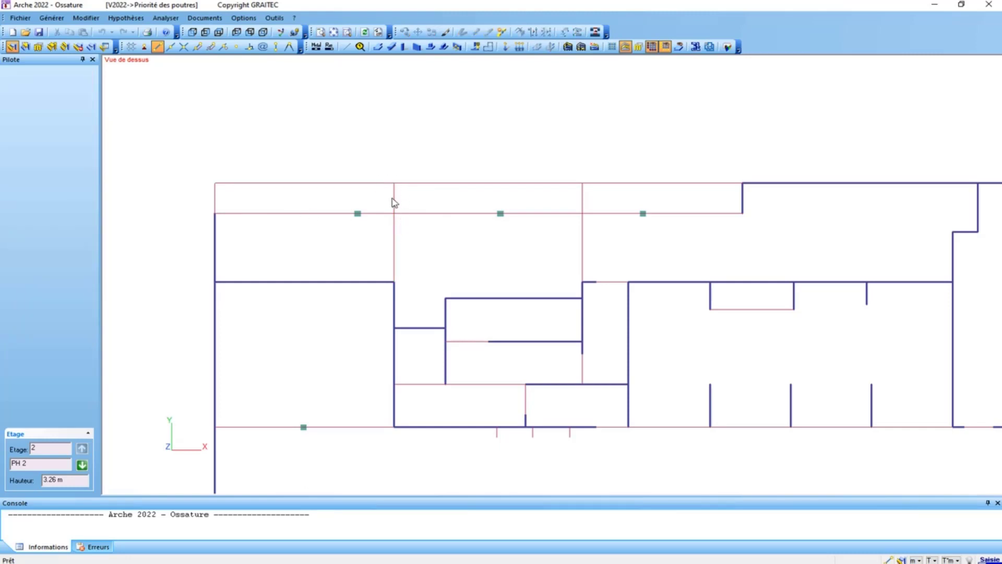
- Inspect the properties of the three aligned beams along the outer edge of the cantilevered area
left_click(405, 184)
key("Escape")
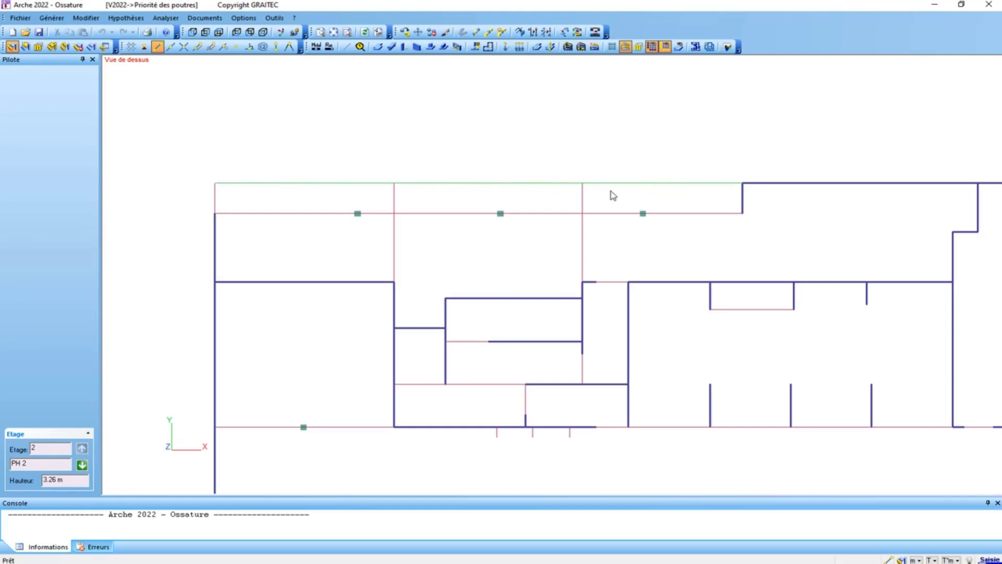
left_click(343, 183)
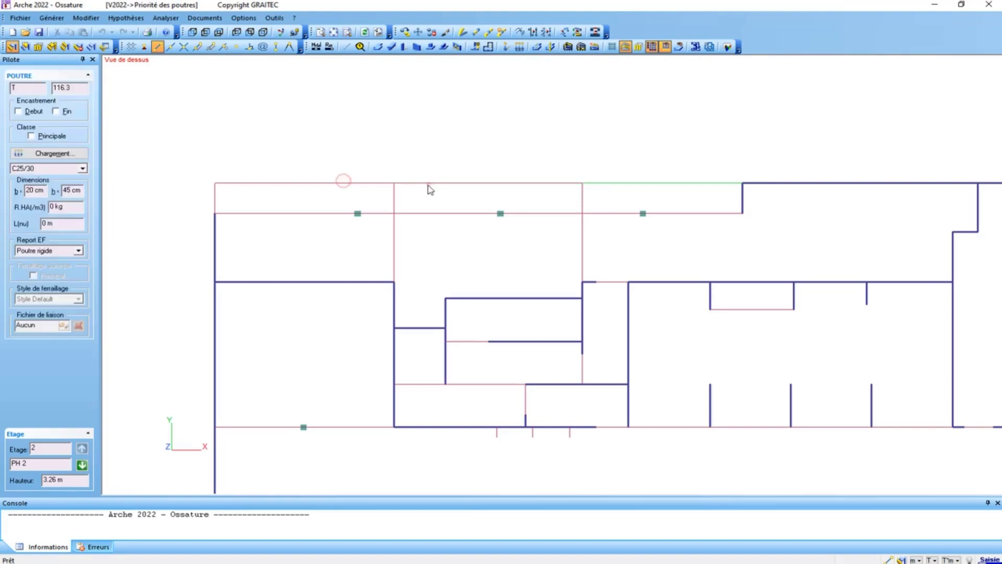
left_click(430, 190)
left_click(427, 188)
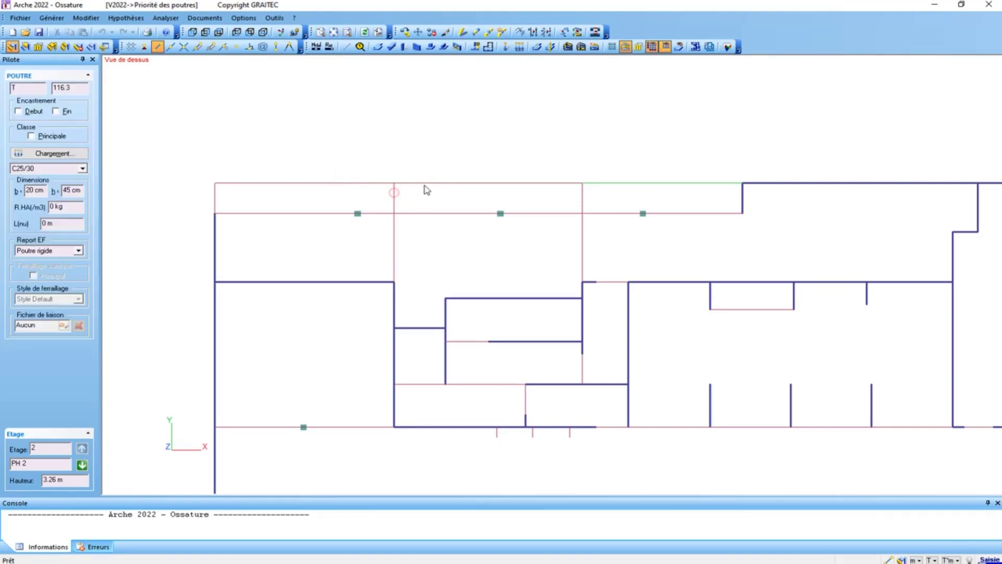
left_click(640, 187)
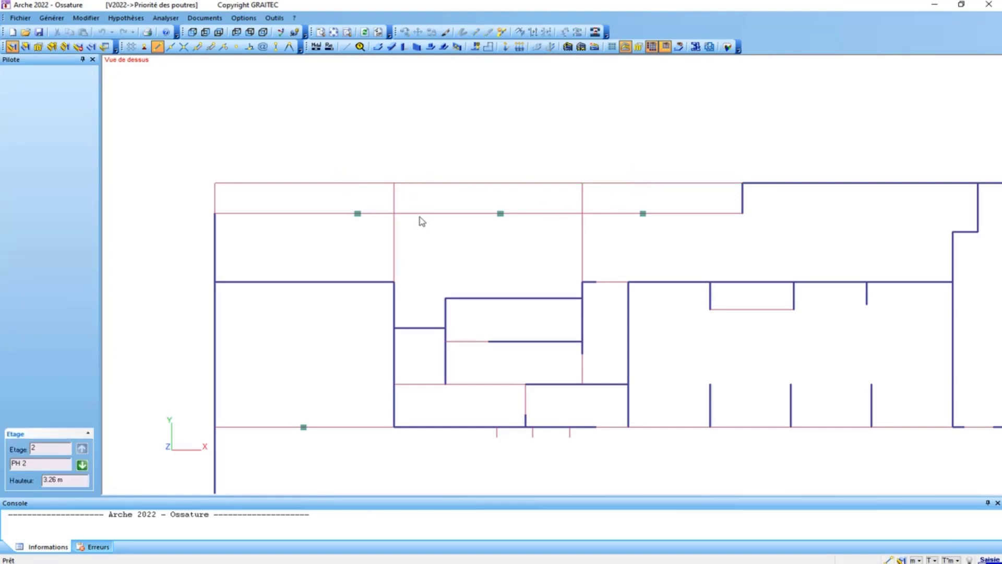
left_click(356, 185)
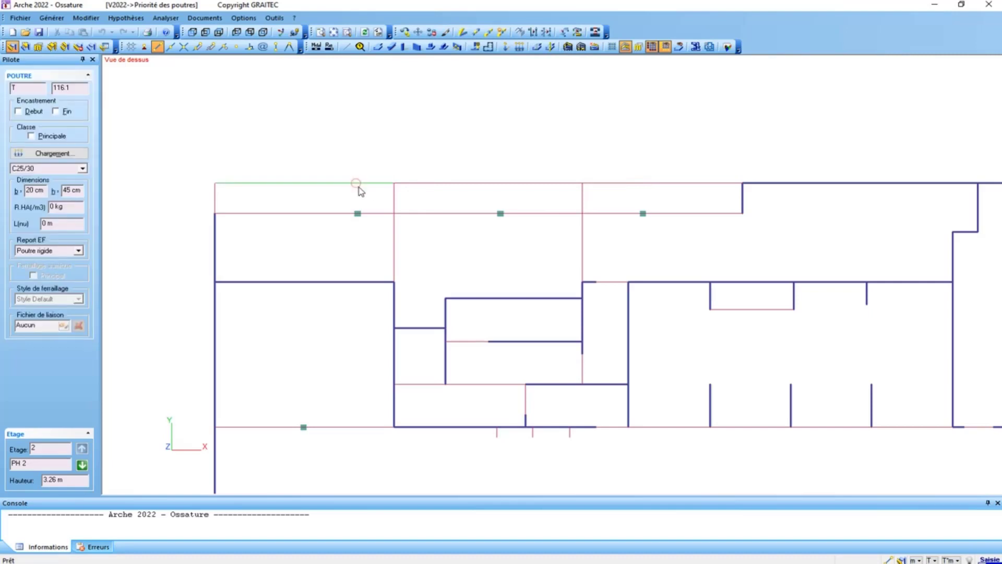
left_click(425, 183)
left_click(615, 186)
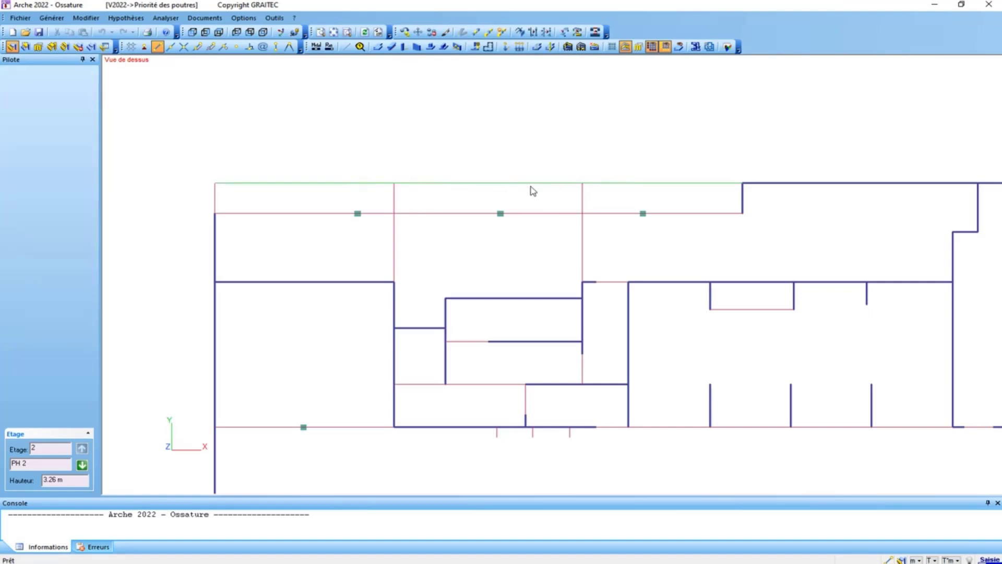
- Turn on the display of names for the beams in the display options
double_click(532, 191)
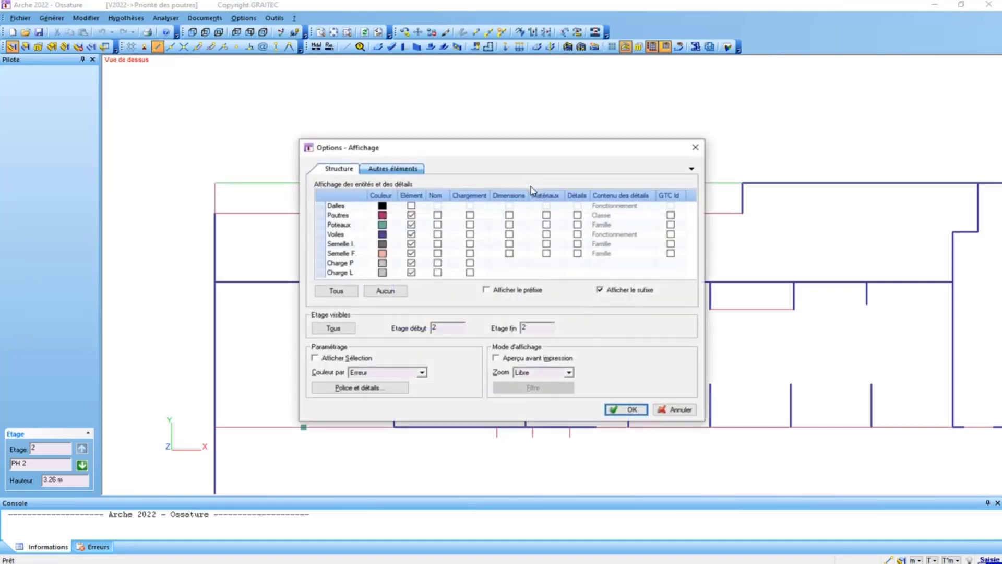
left_click(438, 216)
left_click(627, 409)
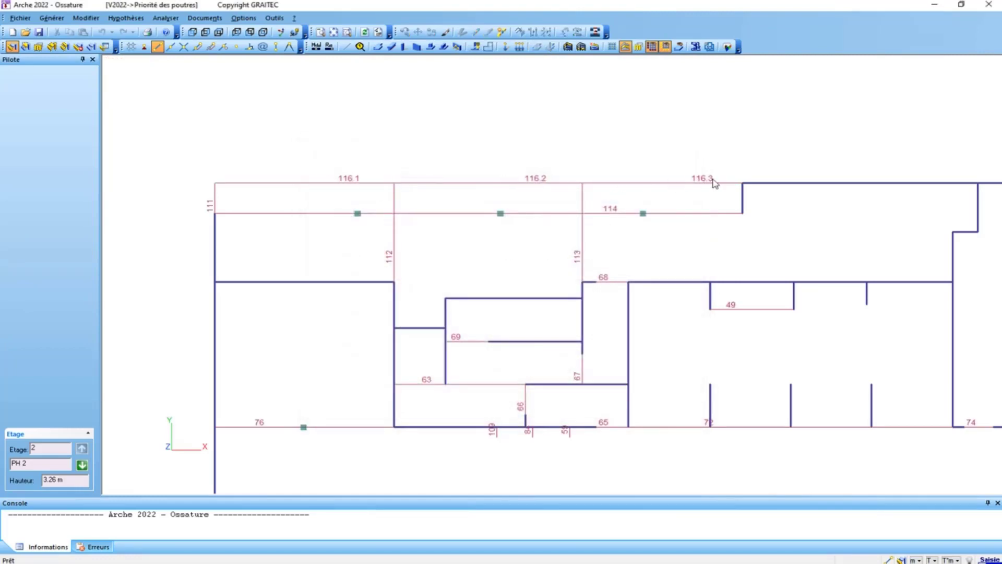
- Check the main-beam class setting of edge beam 116.1 and of perpendicular beams 112, 113 and 111
left_click(371, 183)
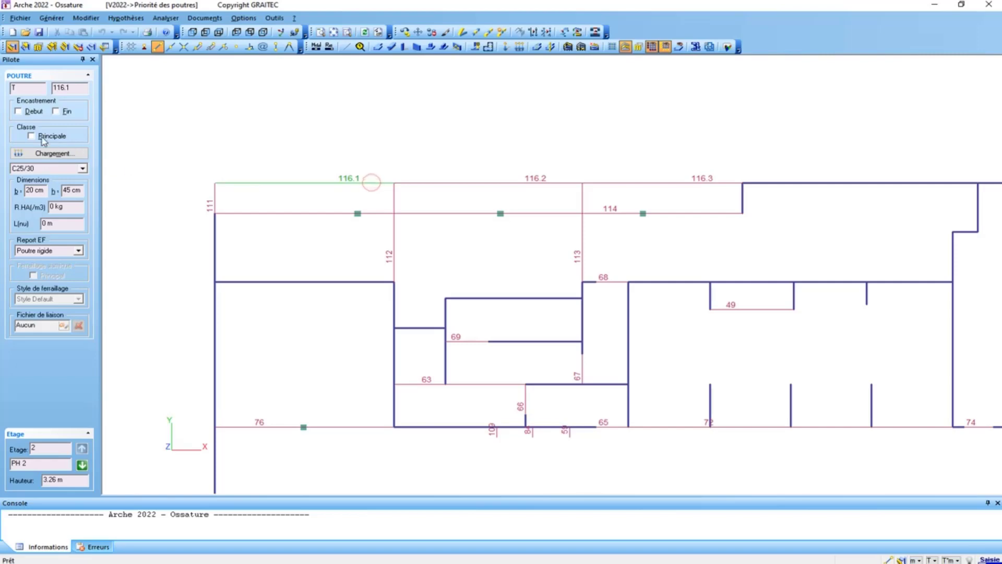
left_click(305, 173)
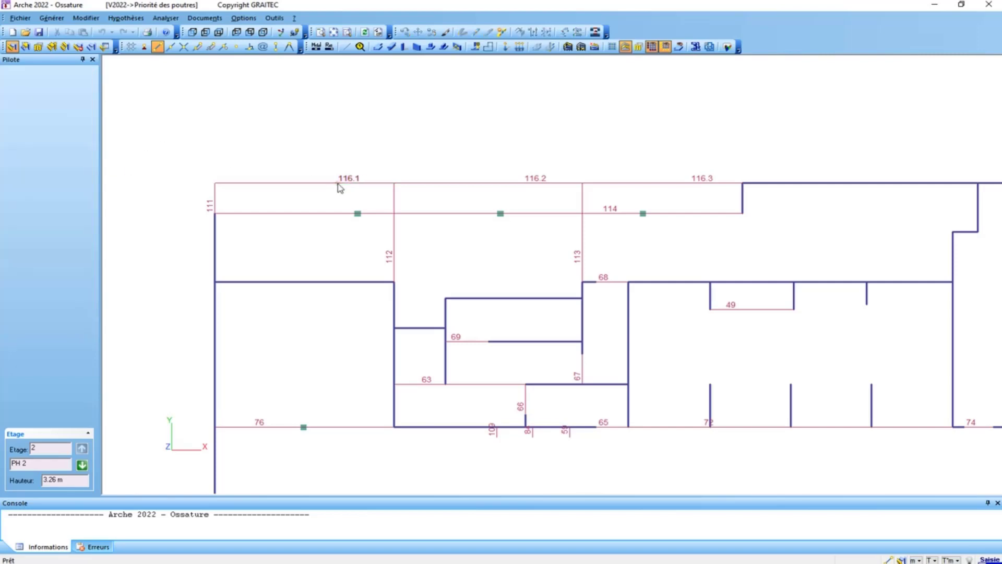
left_click(394, 194)
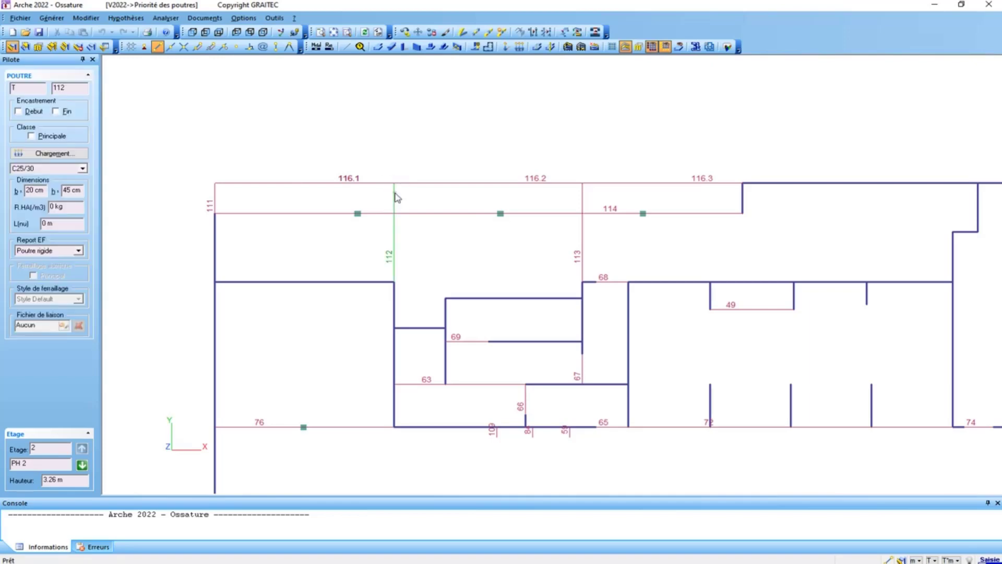
left_click(394, 195)
left_click(581, 196)
left_click(582, 196)
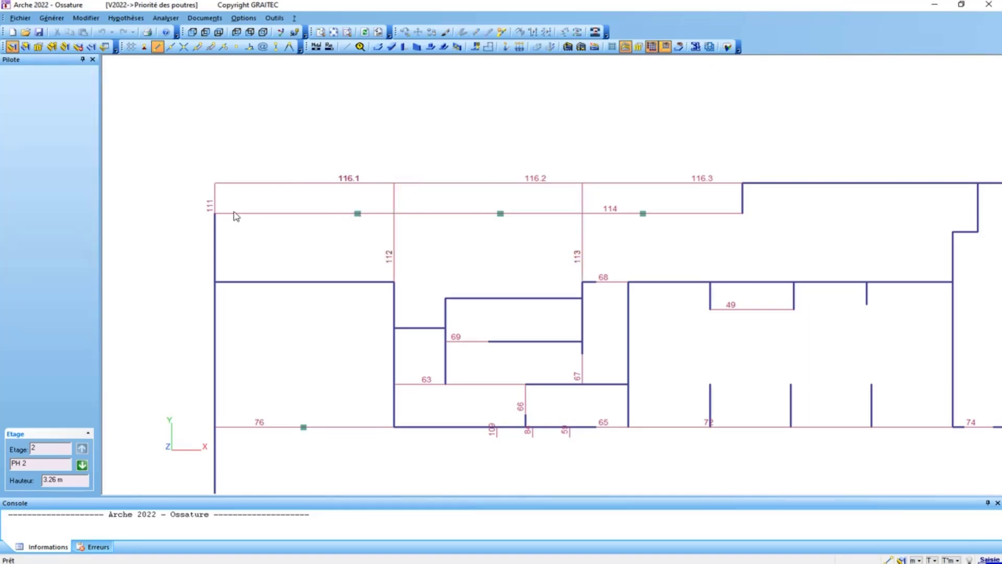
left_click(215, 196)
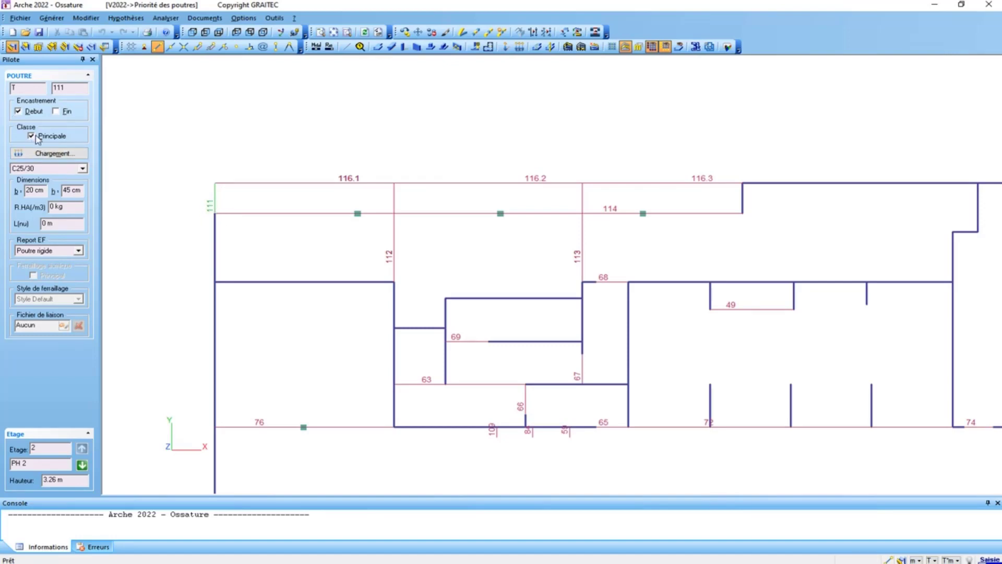
key("Escape")
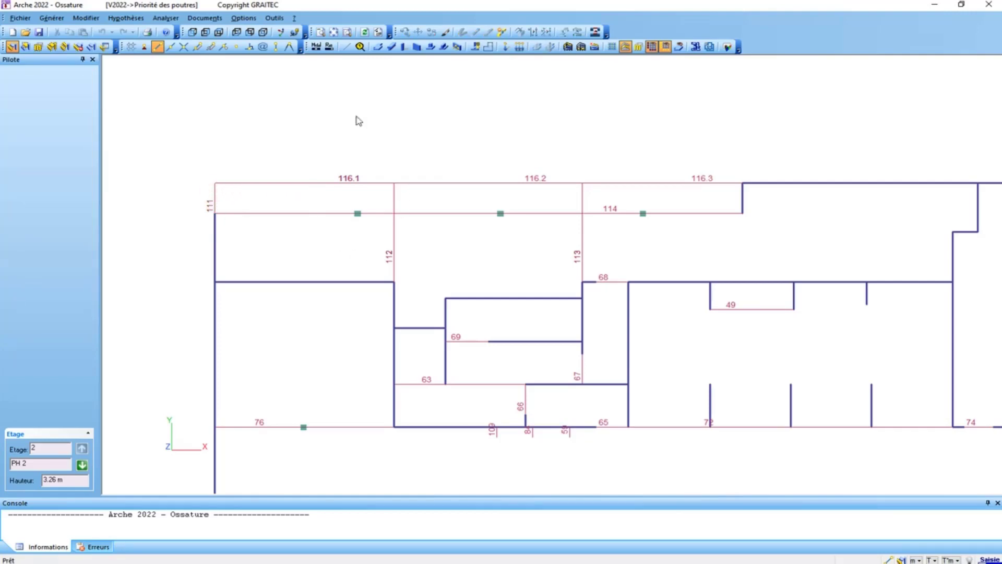
- Open the results of the last calculated model and display the support reactions of the first perpendicular beam crossing the column line
left_click(330, 47)
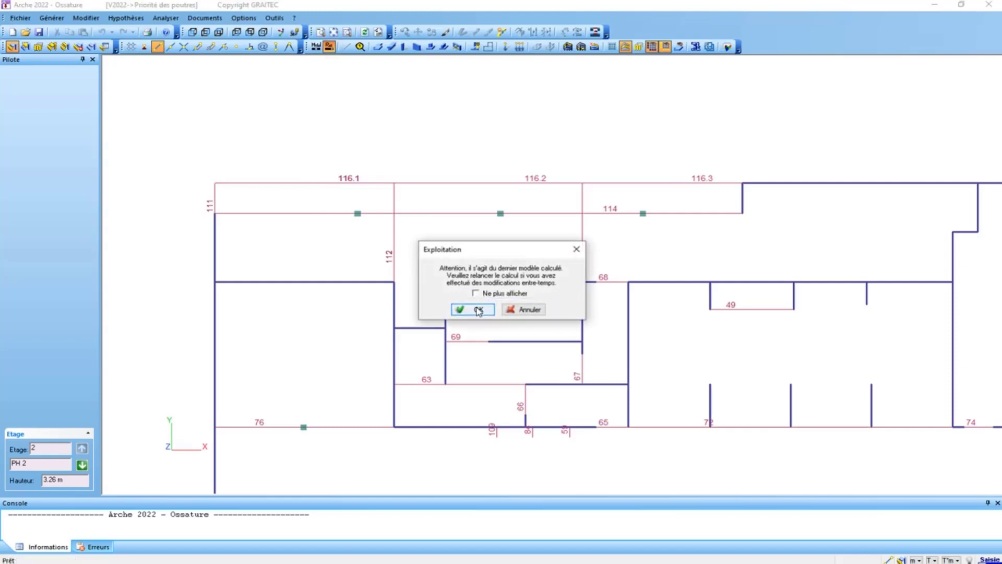
left_click(472, 309)
scroll(372, 203, "up", 1)
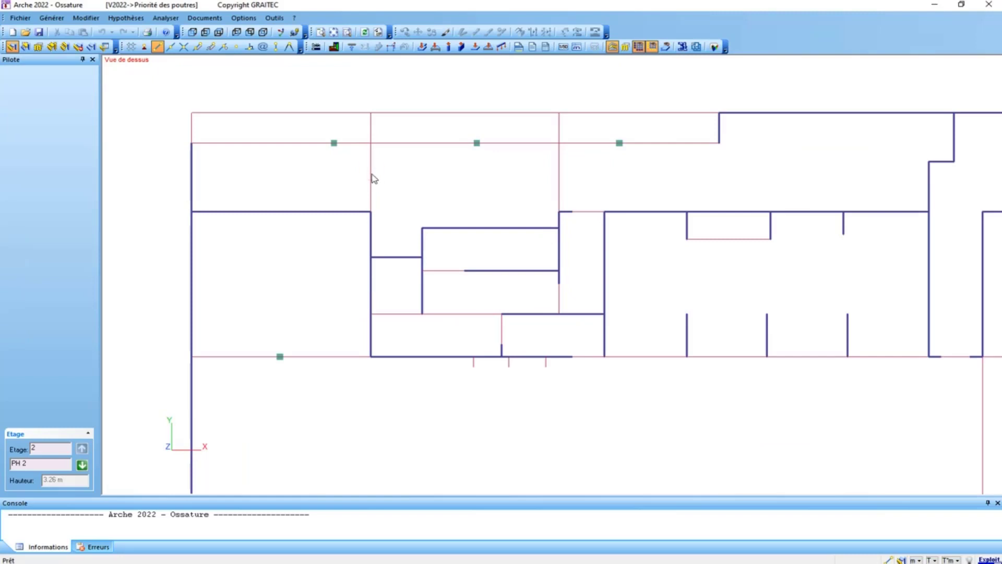
left_click(372, 173)
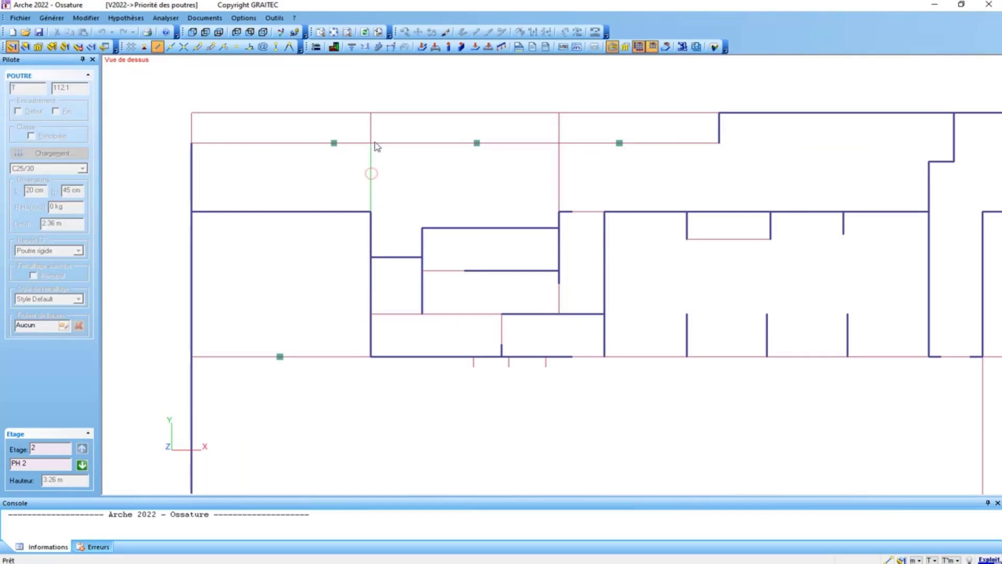
left_click(379, 48)
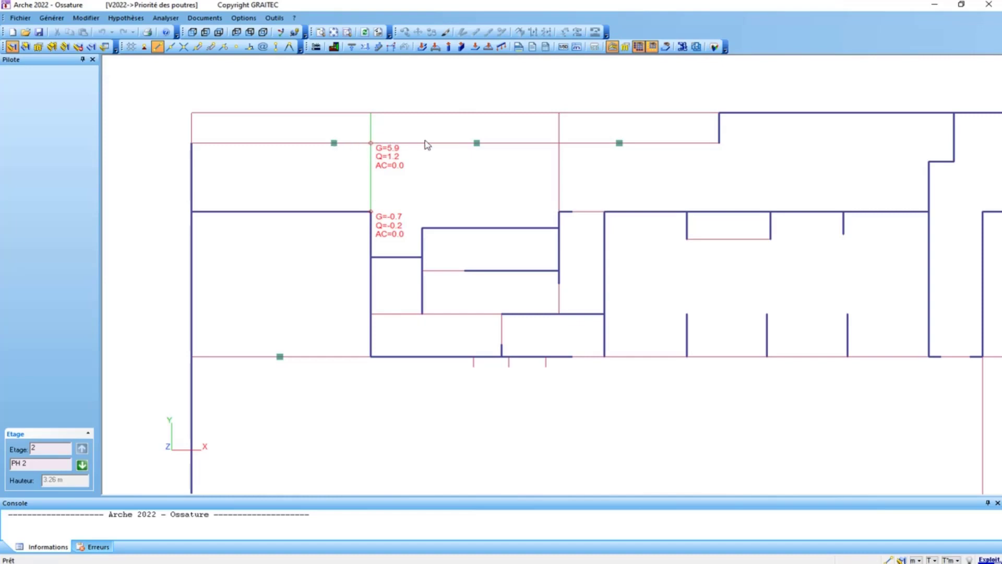
- Turn on the display of beam names in the results view
key("F2")
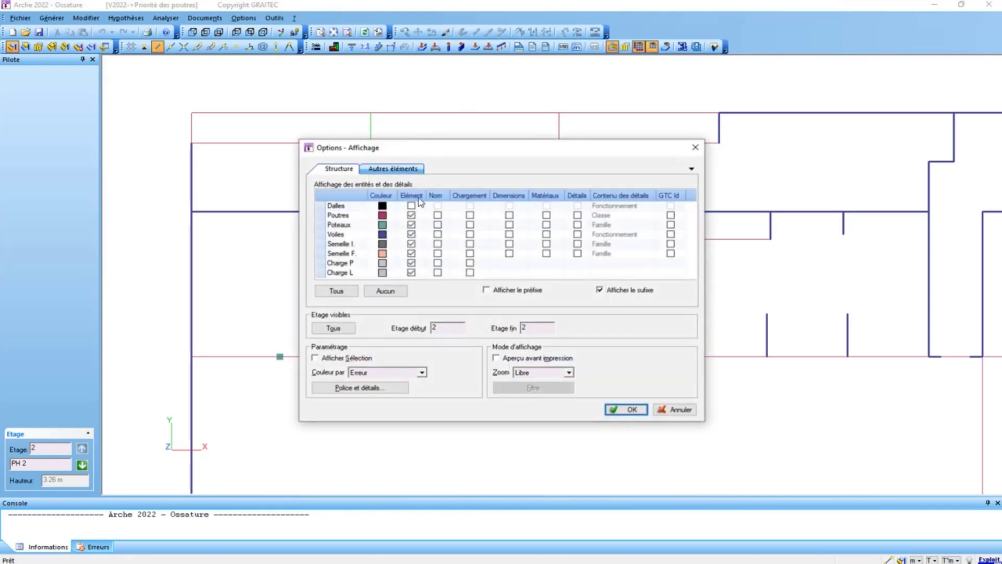
left_click(437, 214)
left_click(628, 409)
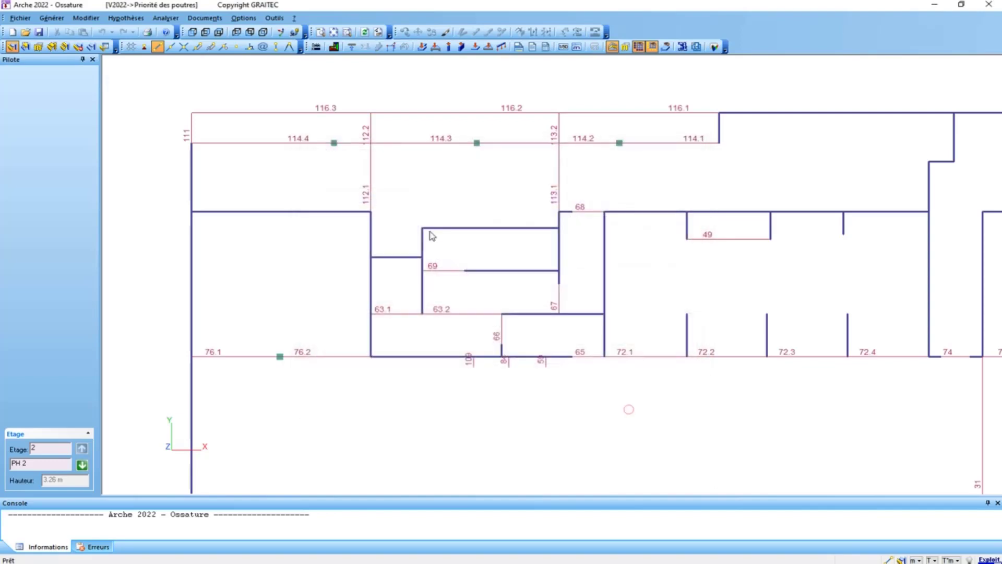
- Examine the support reactions of beams 112.1 and 112.2, and inspect edge beam 116.2
left_click(501, 47)
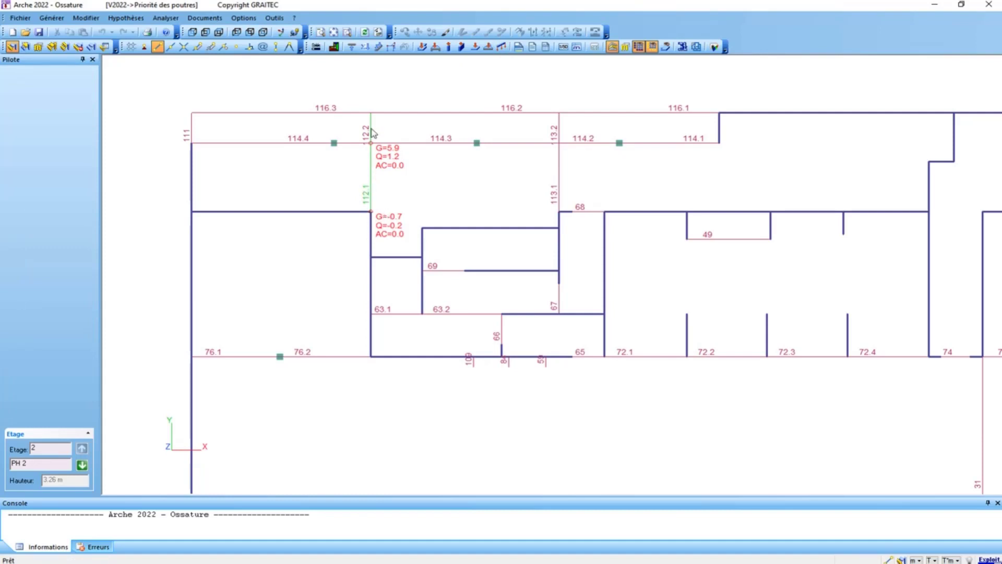
left_click(401, 112)
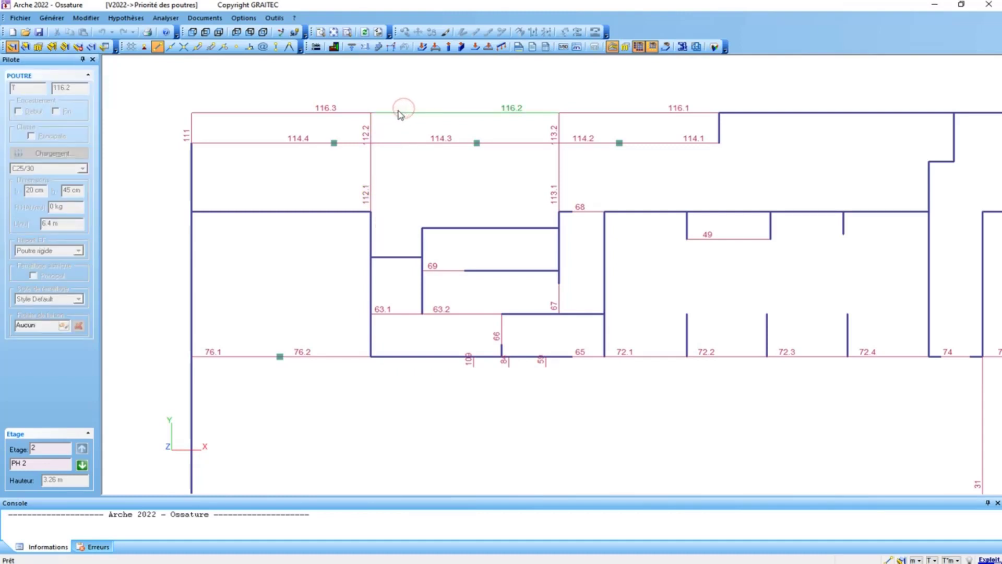
left_click(487, 46)
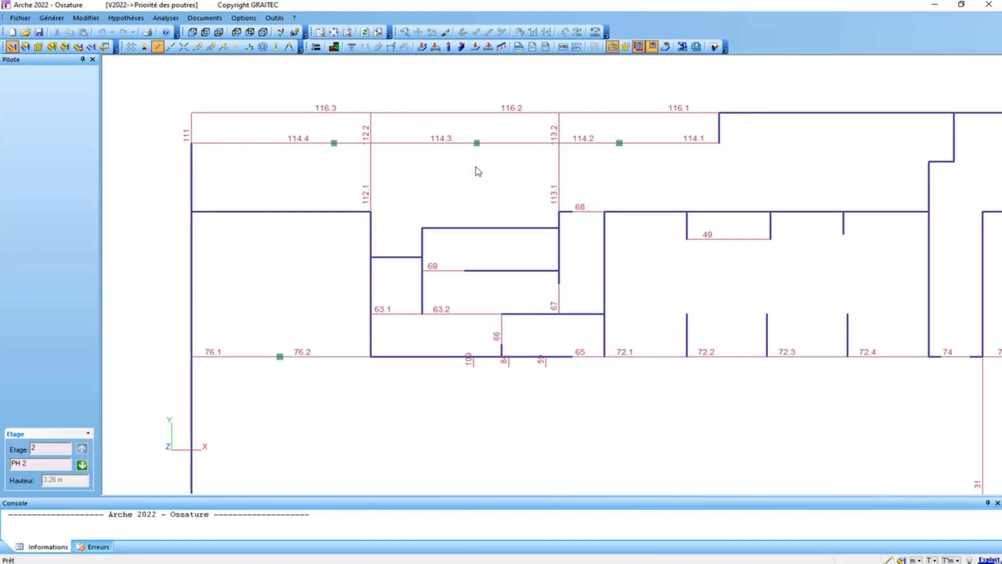
- Display the support reactions of beam 113.1 in the results view
left_click(555, 164)
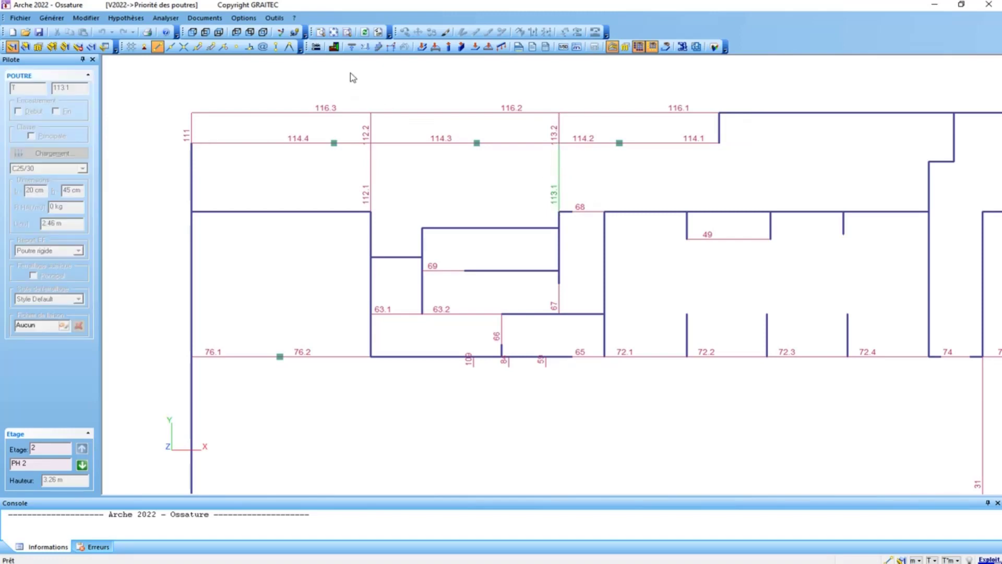
left_click(493, 48)
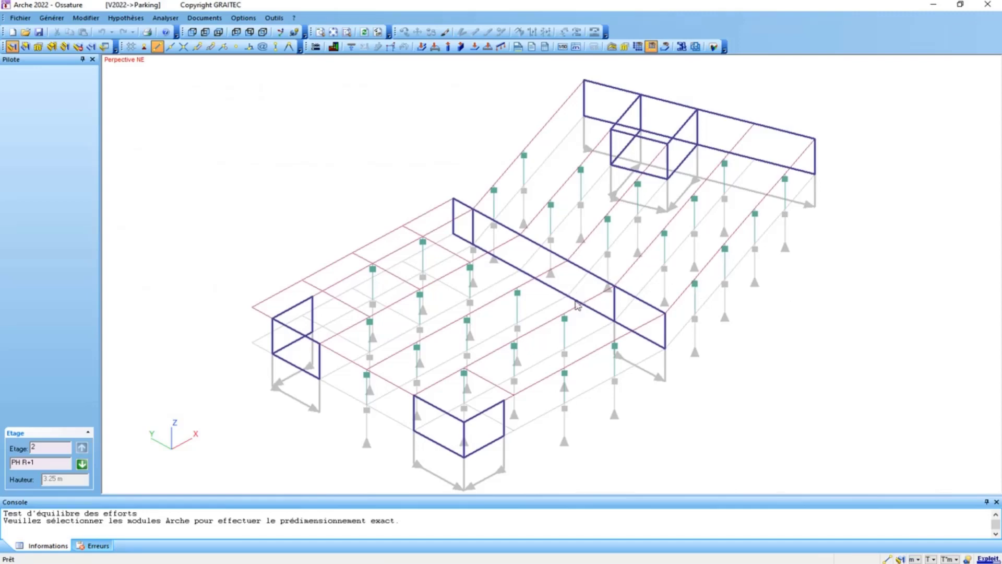
- Inspect wall 12 in the parking model's results, and return to input mode on storey 1 (PH RDC)
left_click(507, 265)
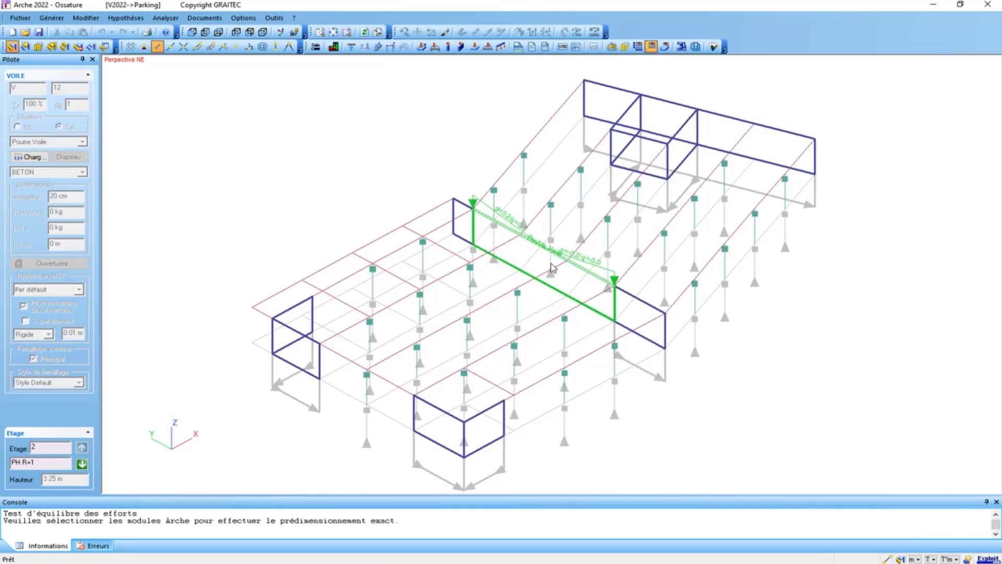
left_click(524, 277)
key("Page_Down")
key("Return")
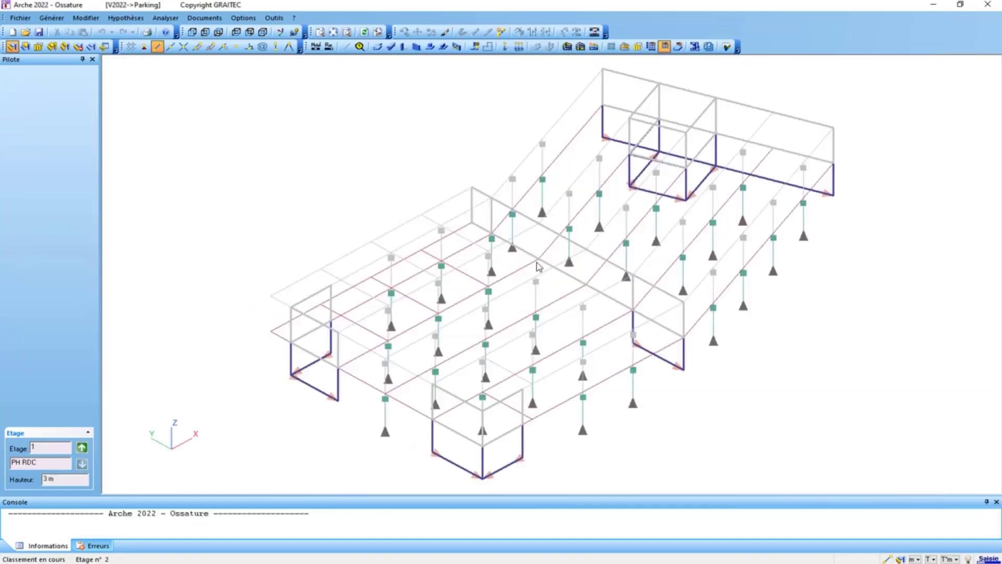
- Select wall 12 and list the wall function types available for it
left_click(530, 223)
left_click(82, 141)
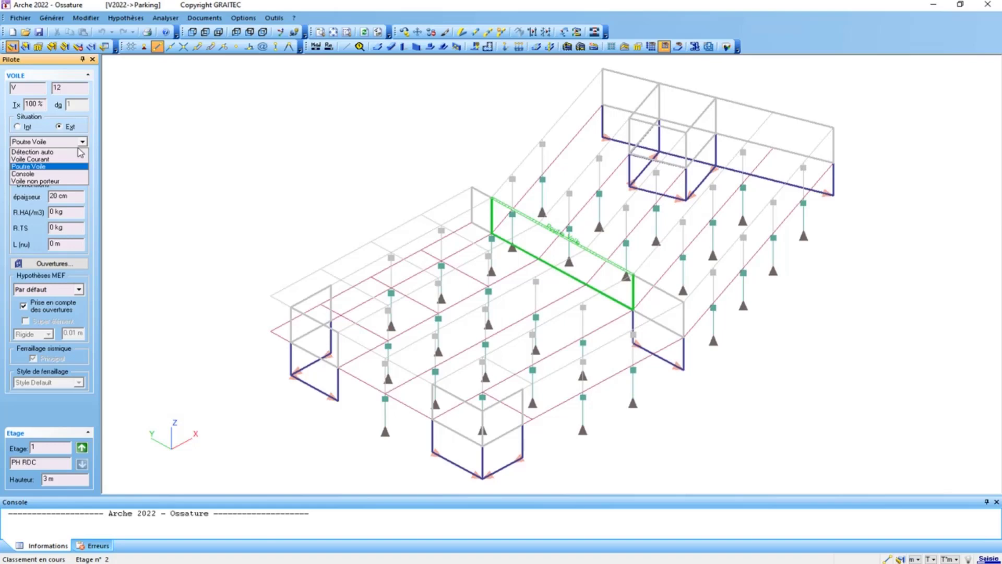
- Show only the active storey and inspect beam 16, which ends beneath wall 12
left_click(624, 47)
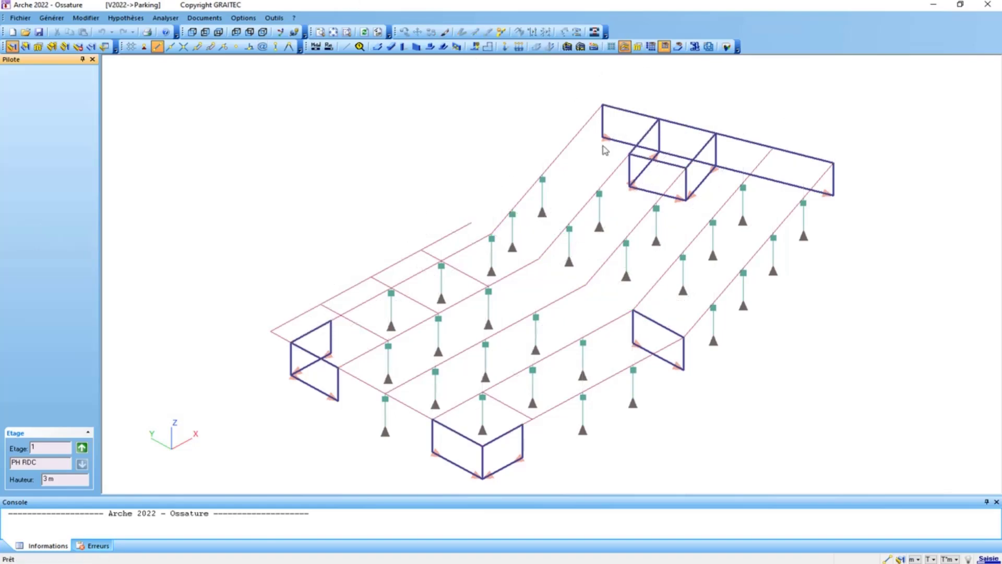
left_click(519, 270)
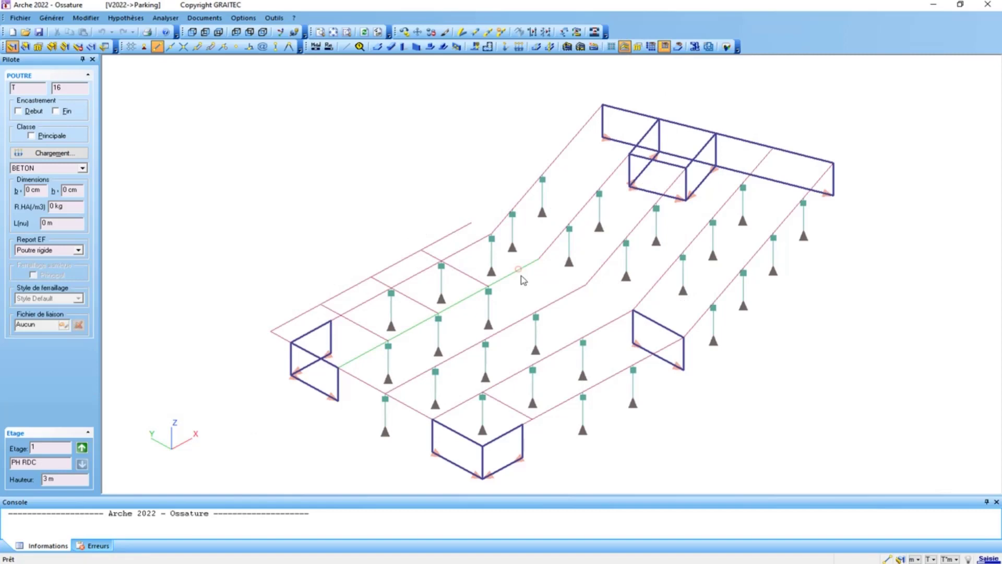
left_click(561, 306)
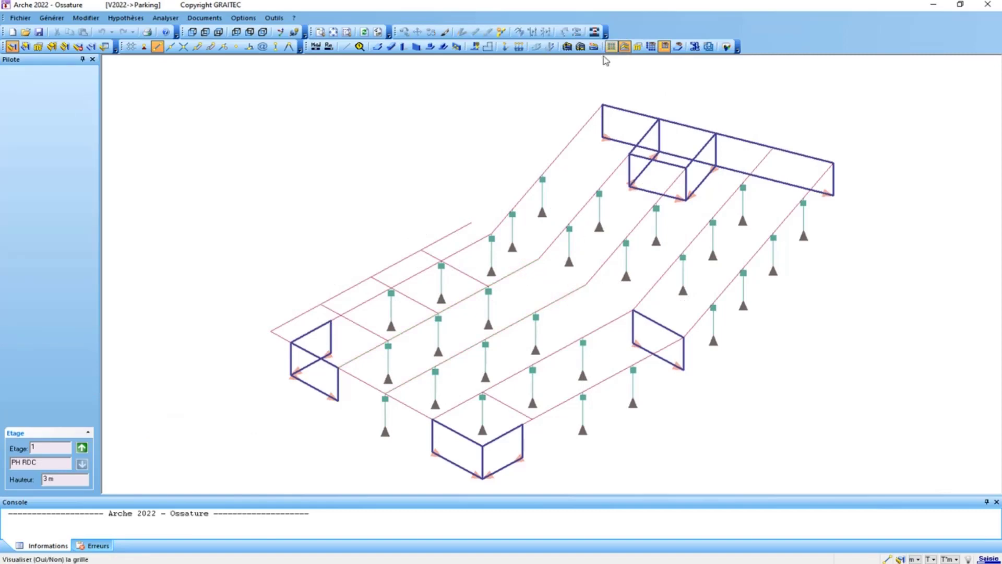
- Display the slabs on storeys 1 and 2, and hide them again on storey 2
left_click(677, 47)
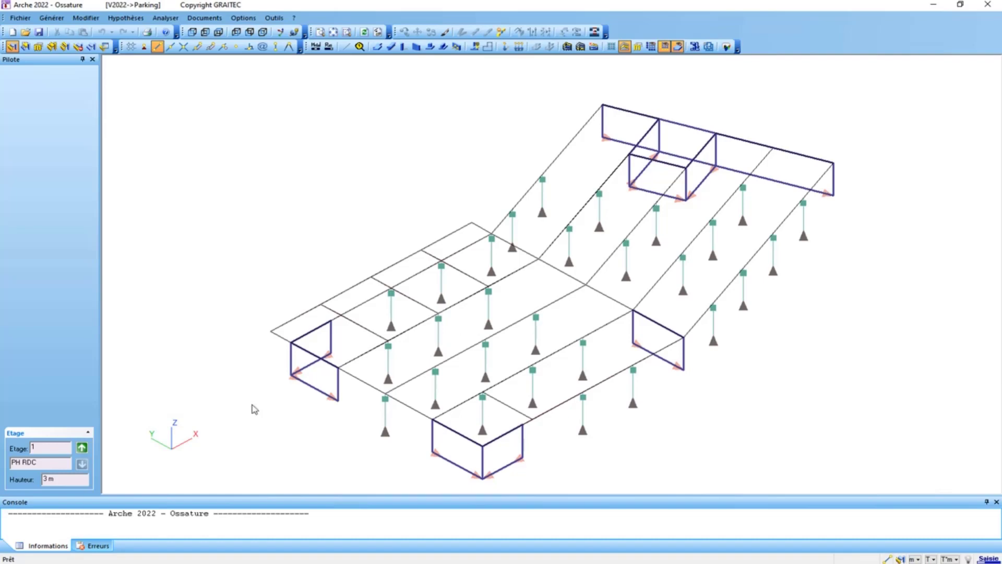
left_click(82, 447)
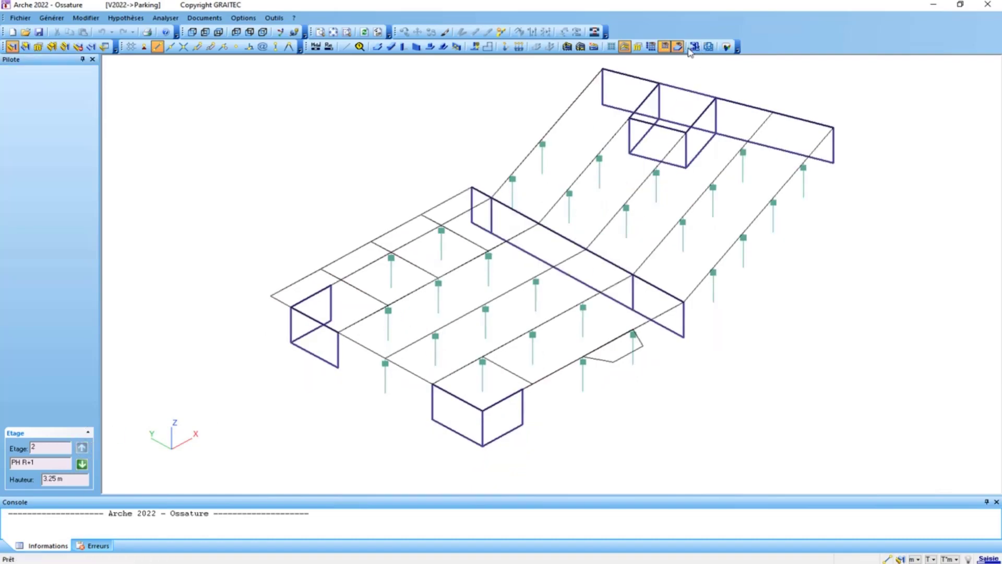
left_click(677, 46)
- Check the function type of wall 12 and of the adjoining wall 13 on storey 2
left_click(570, 256)
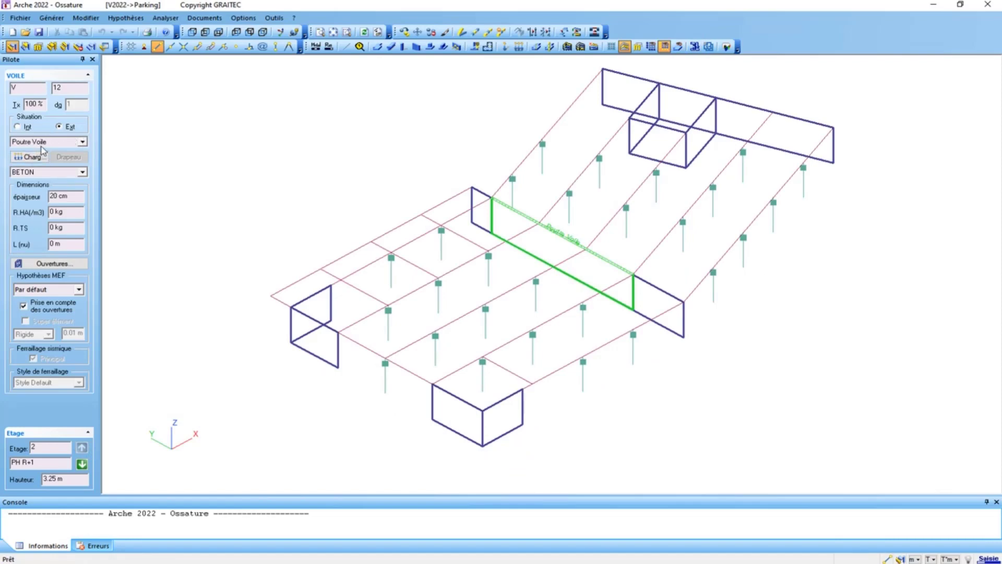
left_click(539, 268)
left_click(481, 229)
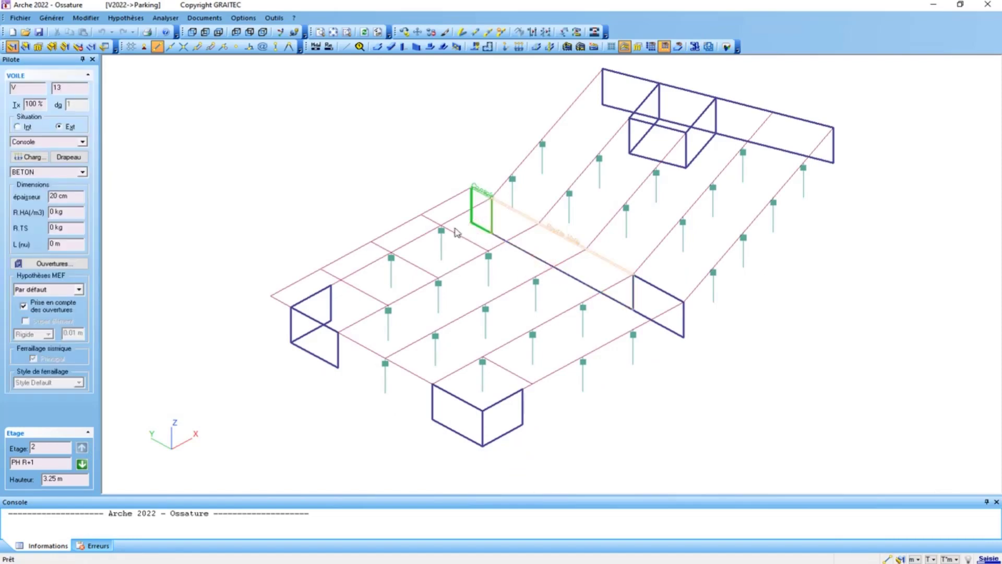
left_click(52, 144)
left_click(52, 150)
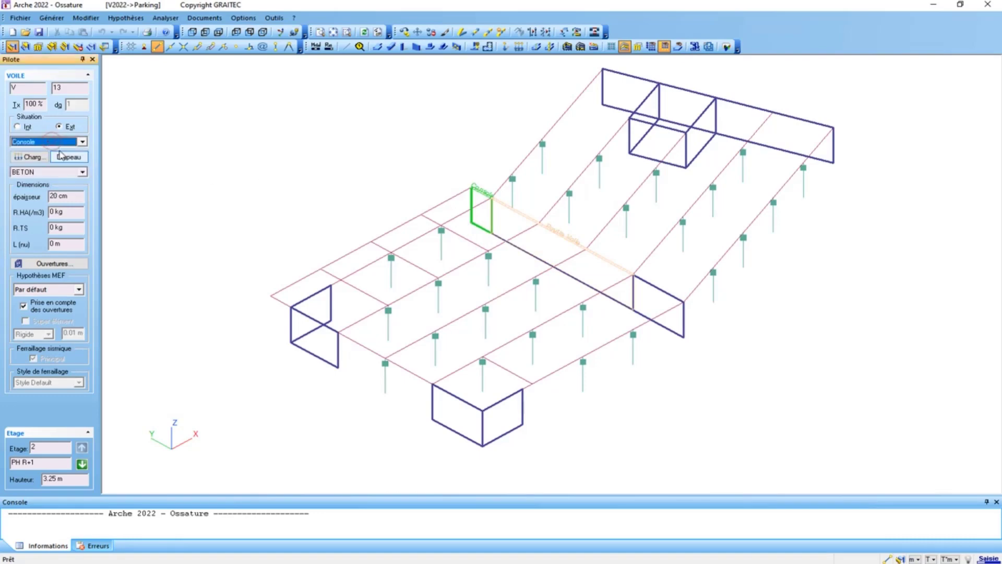
- Review the flag-wall balancing settings of wall 13 and close them without changes
left_click(68, 157)
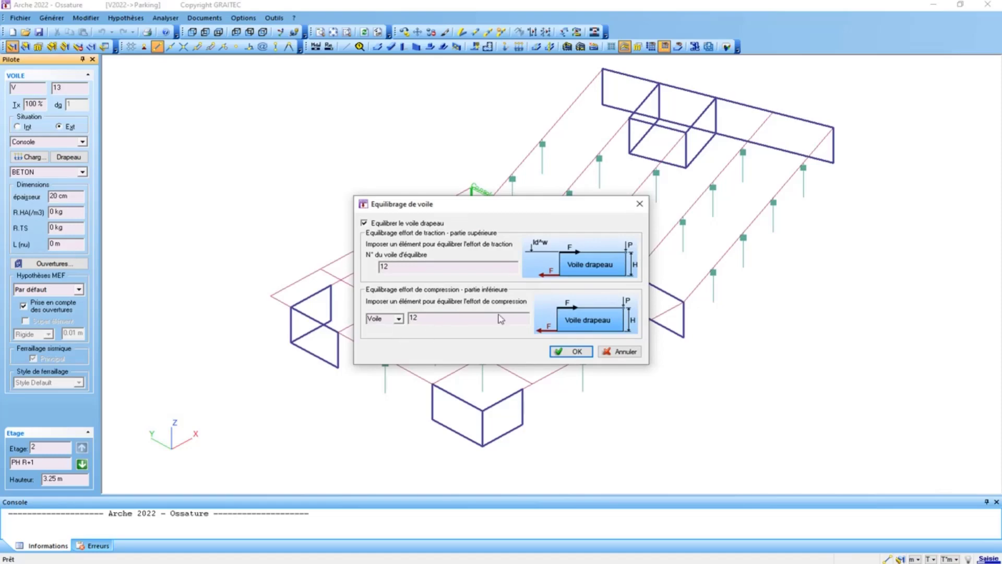
left_click(621, 352)
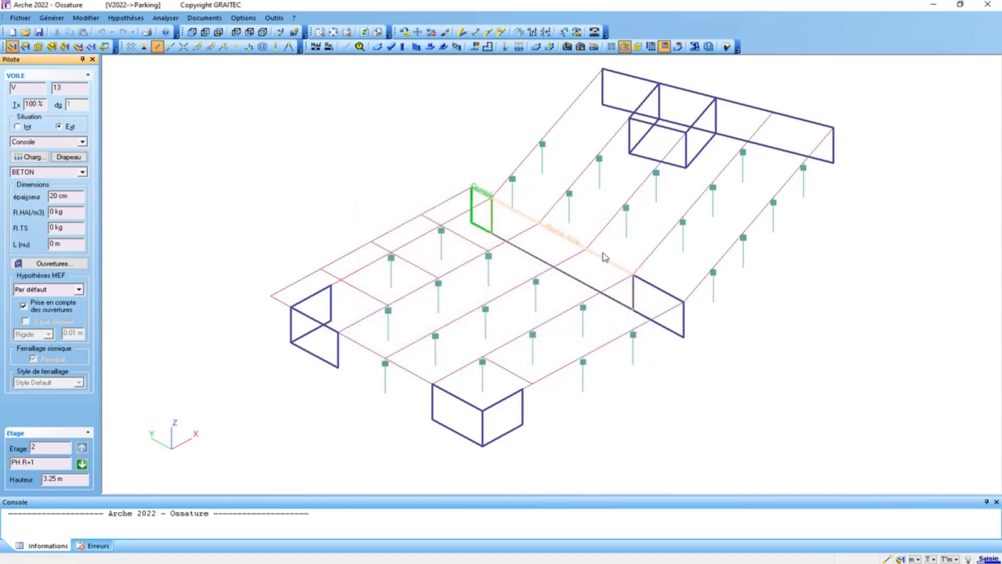
left_click(498, 217)
- Go down to storey 1 (PH RDC) and inspect the properties of beam 18
left_click(82, 464)
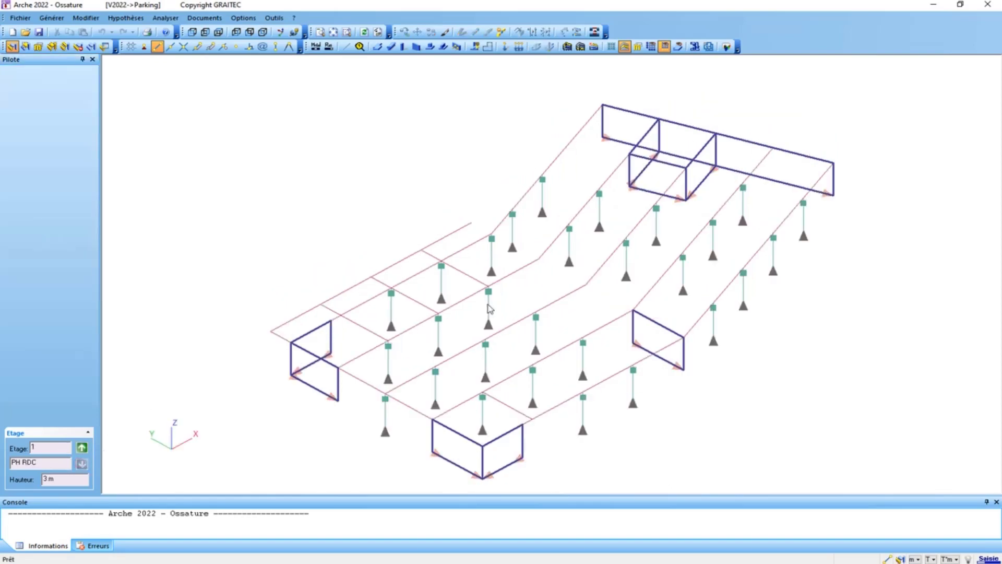
left_click(566, 299)
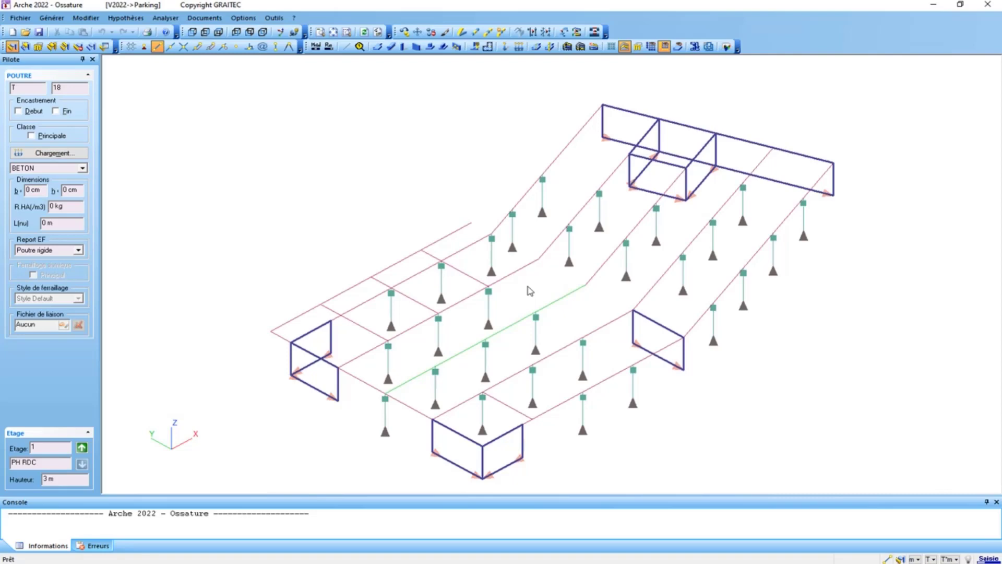
left_click(567, 294)
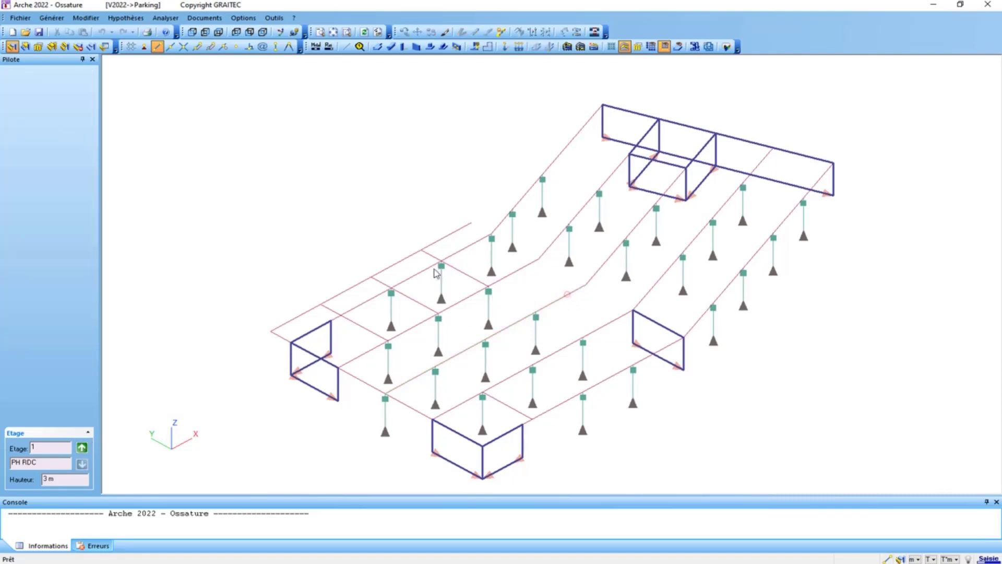
- Open the results of the last calculated model on storey 2 (PH R+1) and show only the active storey
left_click(329, 47)
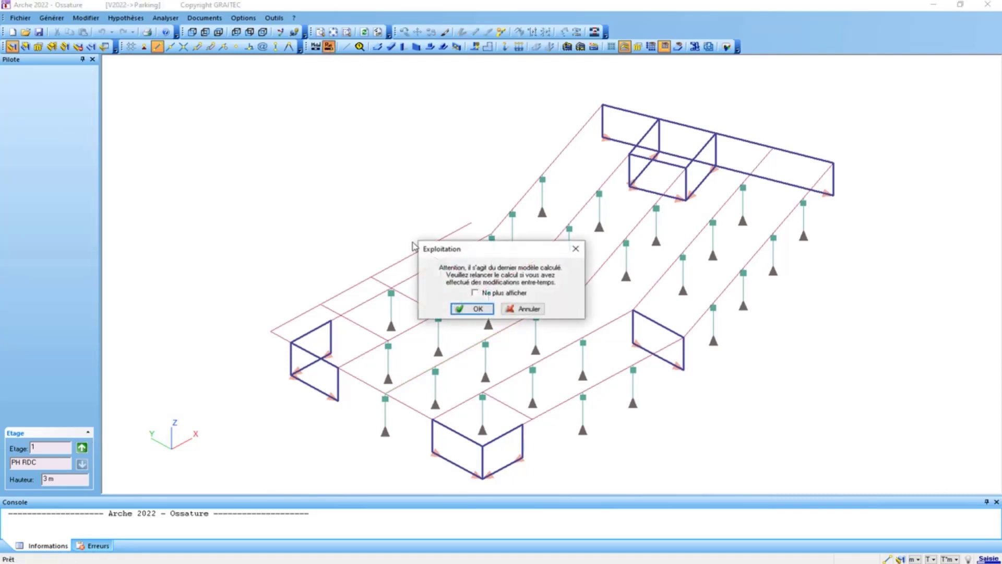
left_click(479, 309)
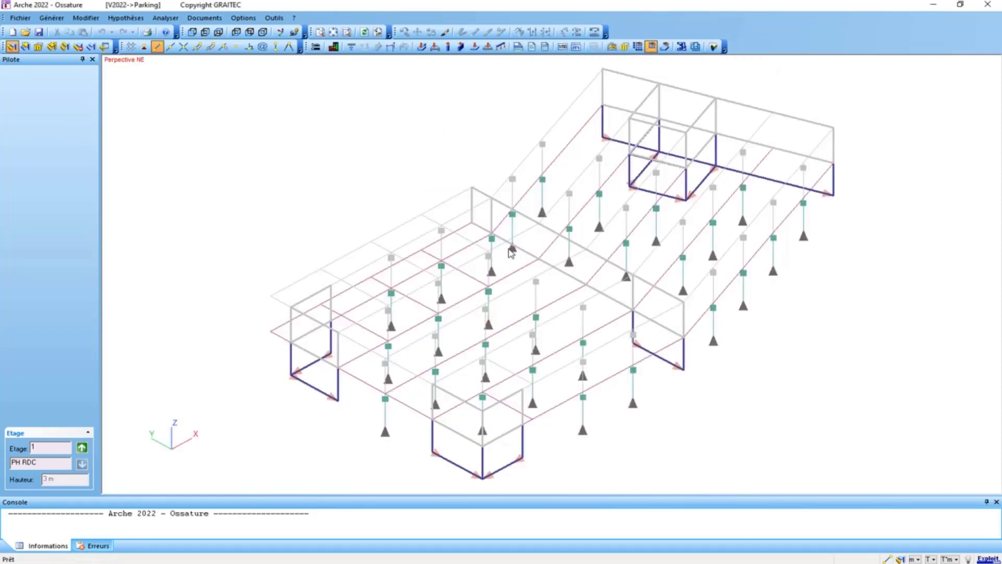
left_click(82, 447)
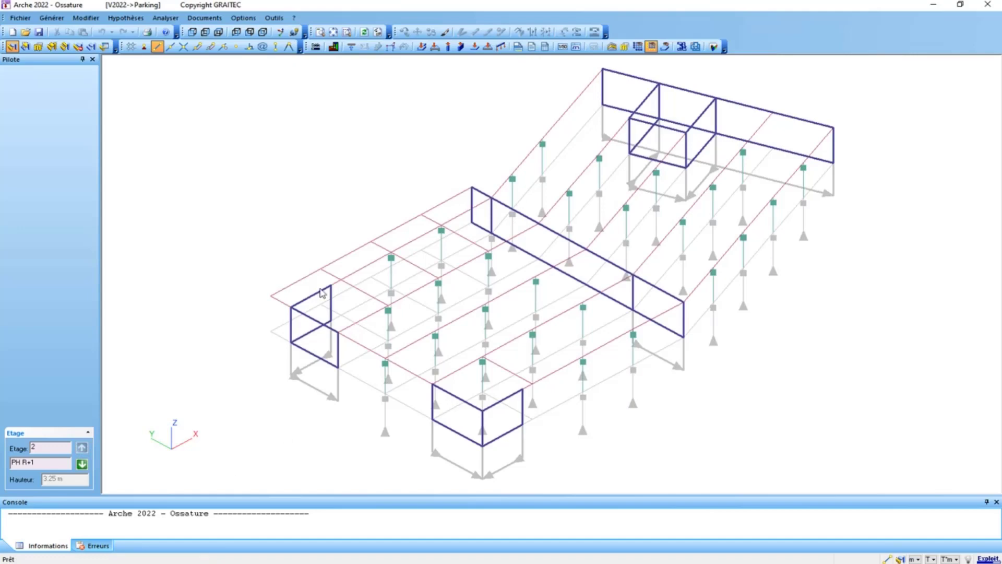
left_click(612, 46)
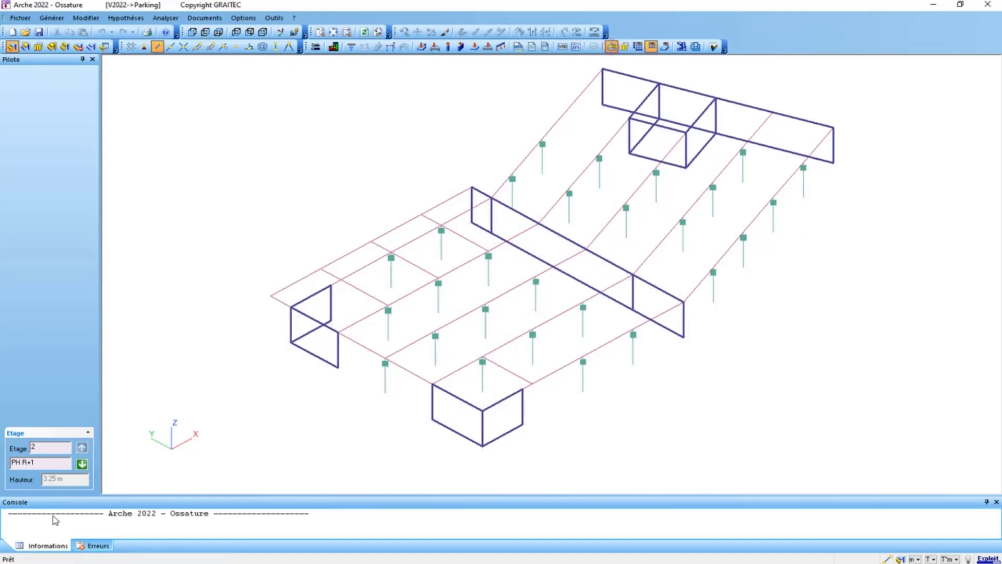
- Display the slab load distribution areas on storey 1 (PH RDC)
left_click(82, 463)
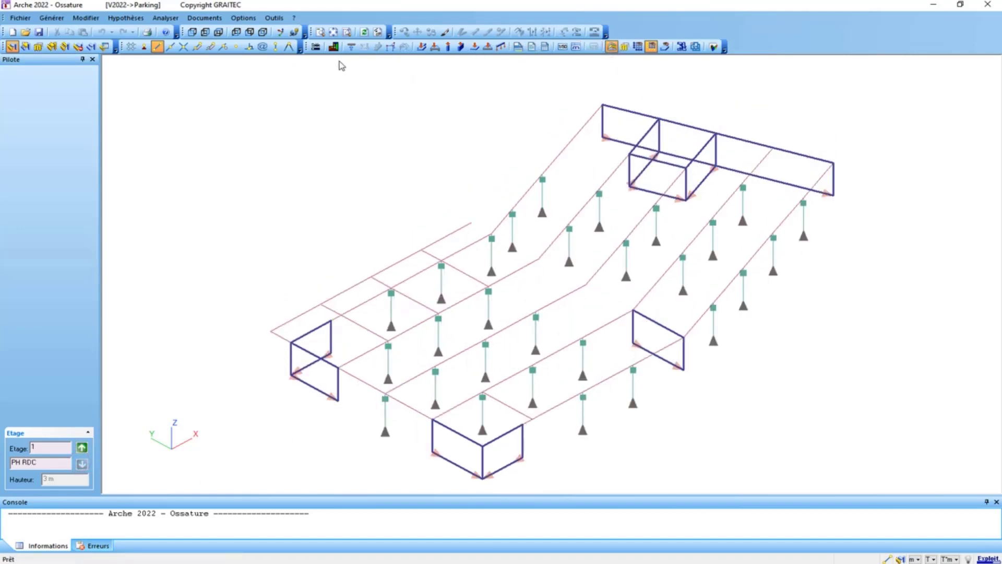
left_click(333, 47)
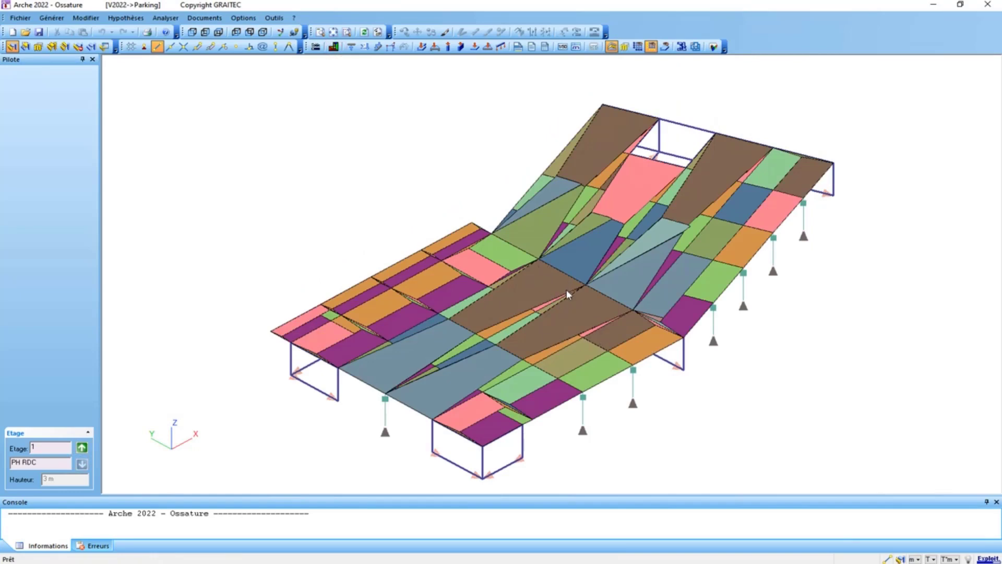
- Review loads 2 and 3 of wall 12 on storey 2, and display the wall's load diagram
left_click(81, 448)
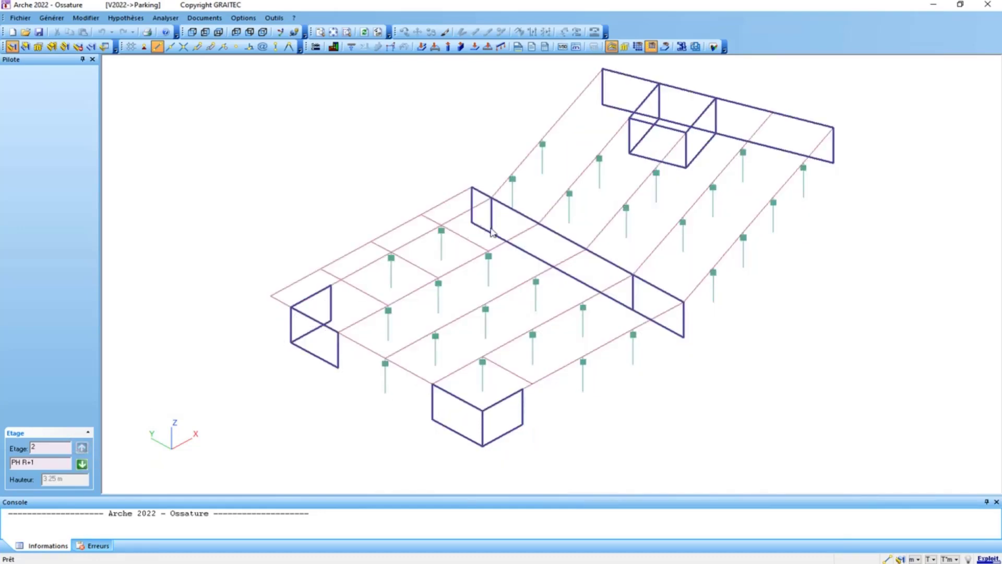
left_click(514, 220)
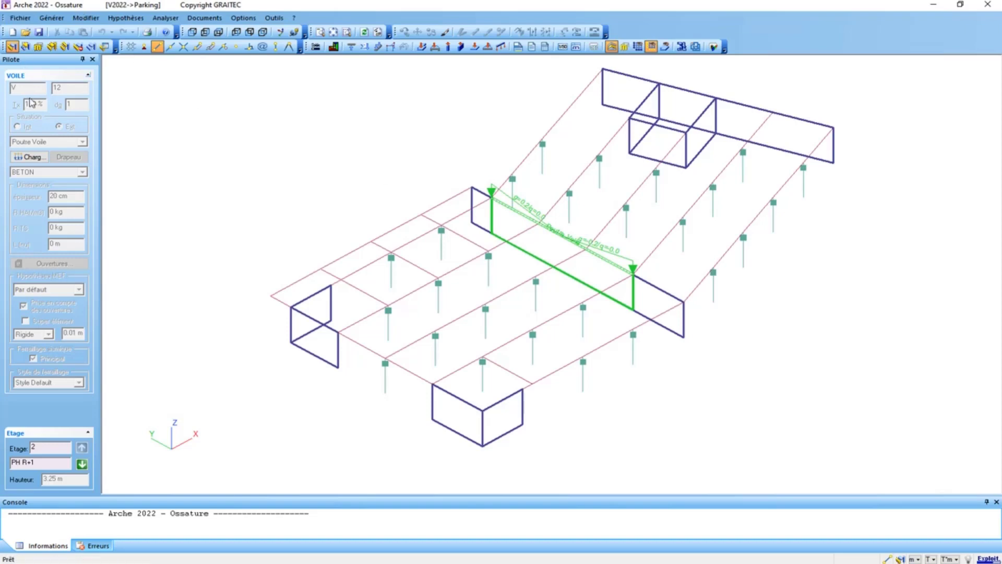
left_click(33, 157)
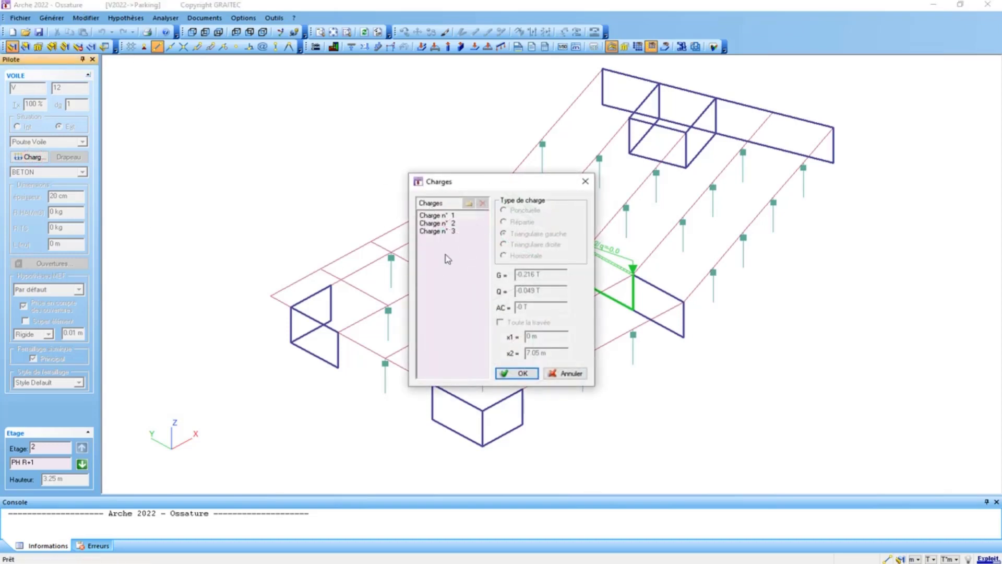
left_click(452, 223)
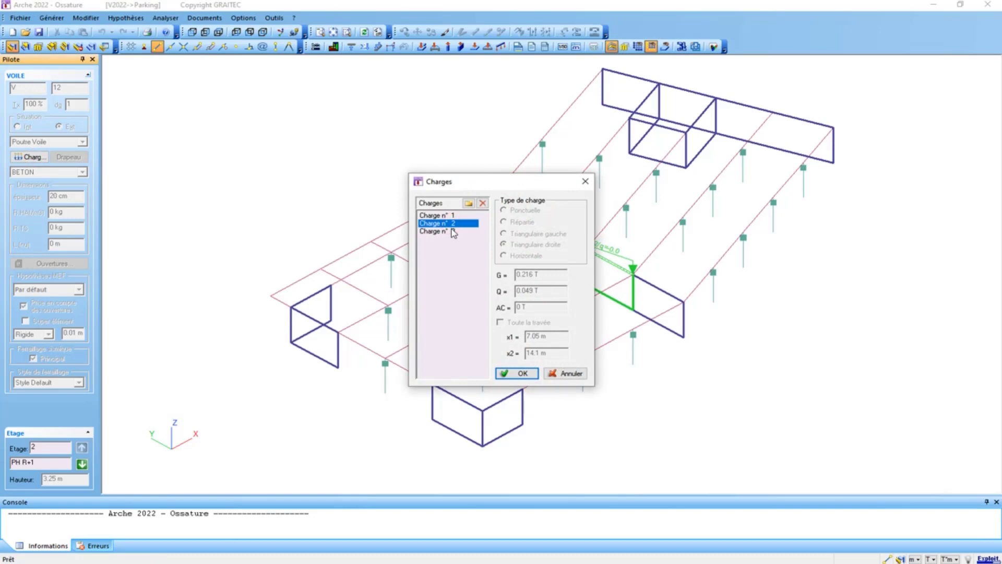
left_click(452, 231)
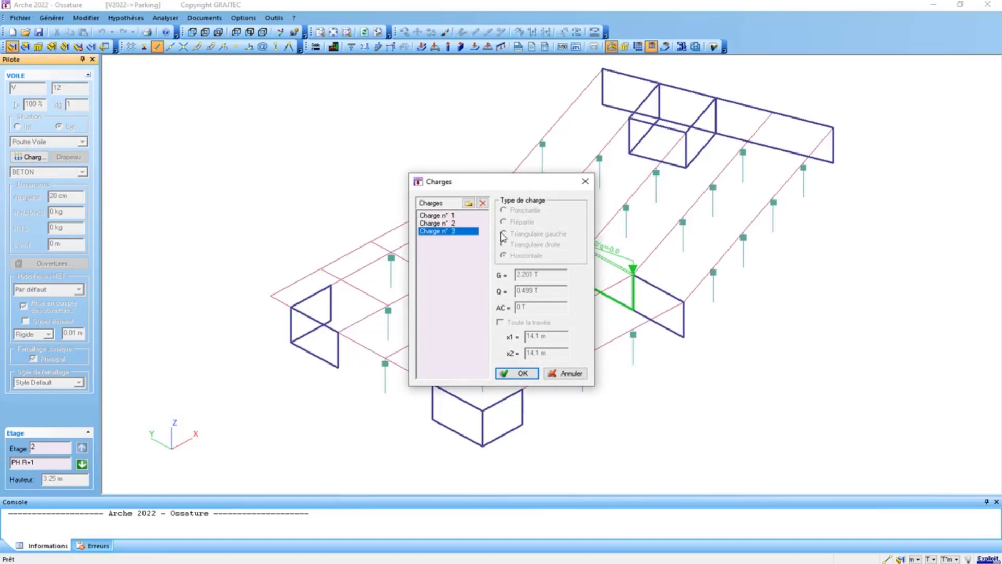
left_click(557, 374)
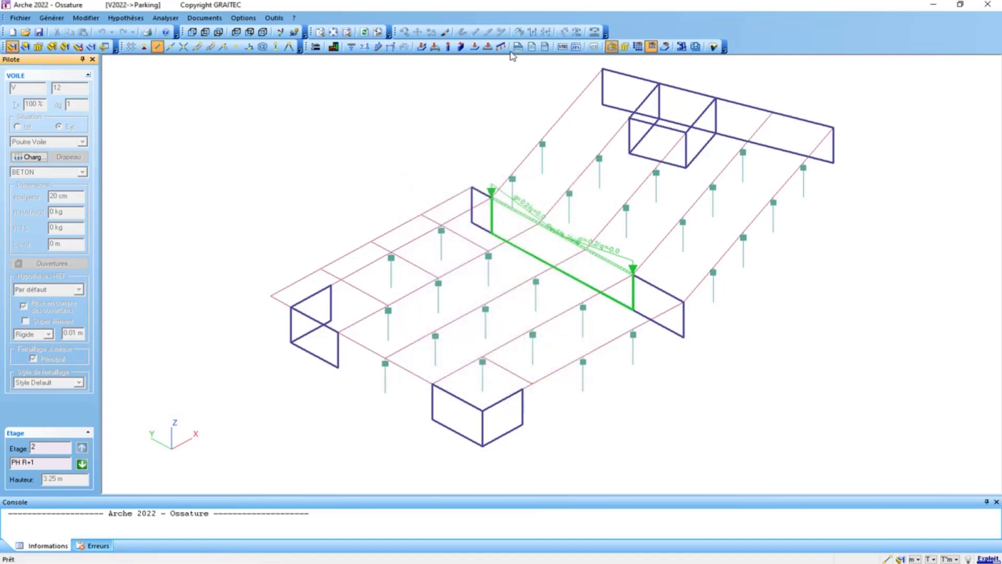
left_click(460, 49)
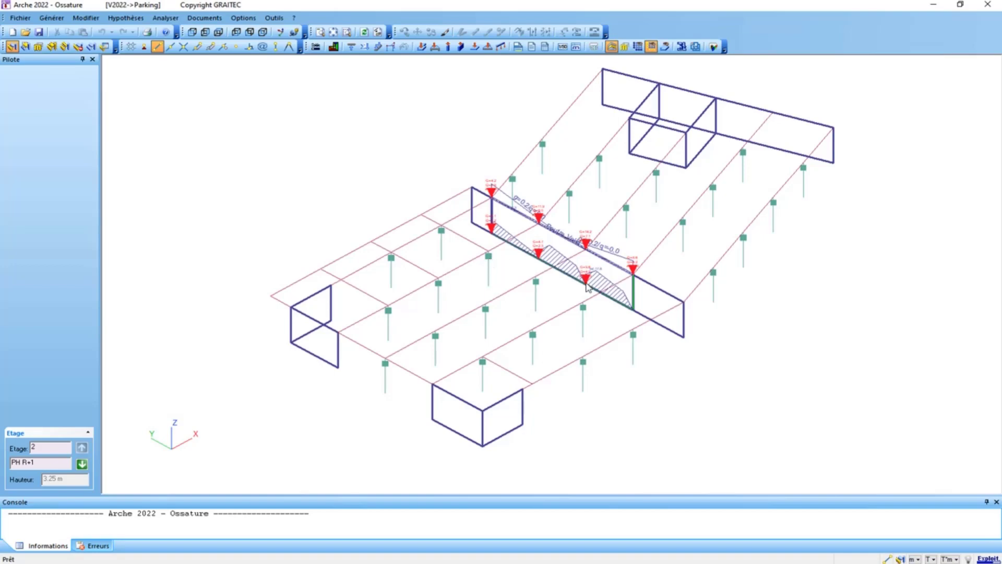
- Turn off the loading and details display for walls in the display options
double_click(535, 265)
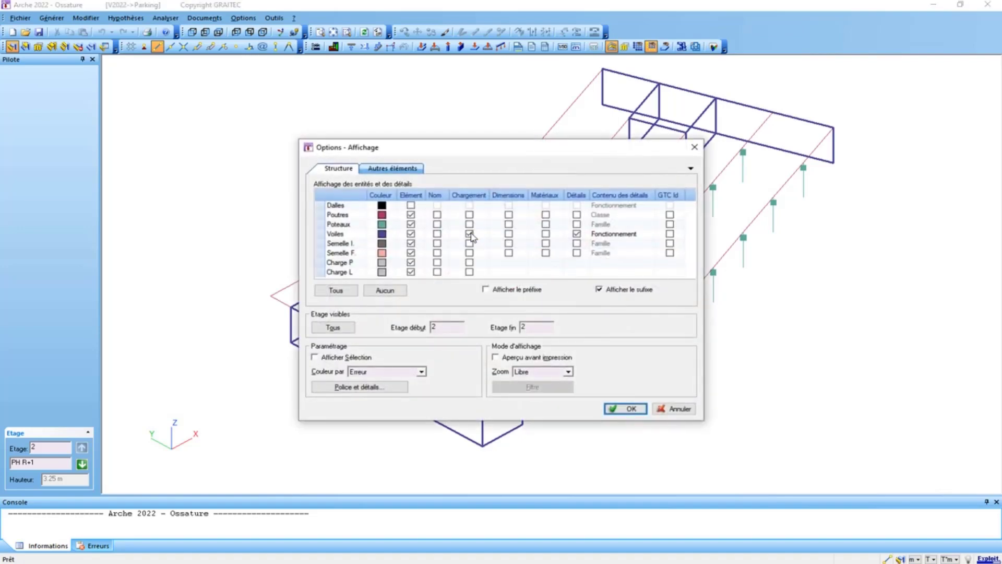
left_click(469, 233)
left_click(576, 233)
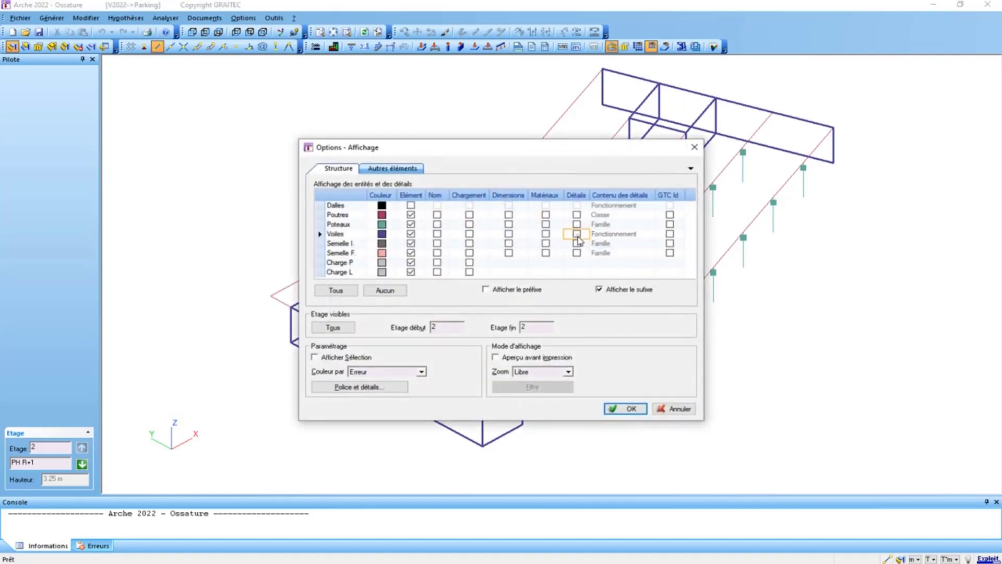
left_click(625, 408)
- Display the load diagram of wall 12 again in a closer view and examine the point loads transferred by the beams
scroll(541, 254, "up", 4)
left_click(534, 259)
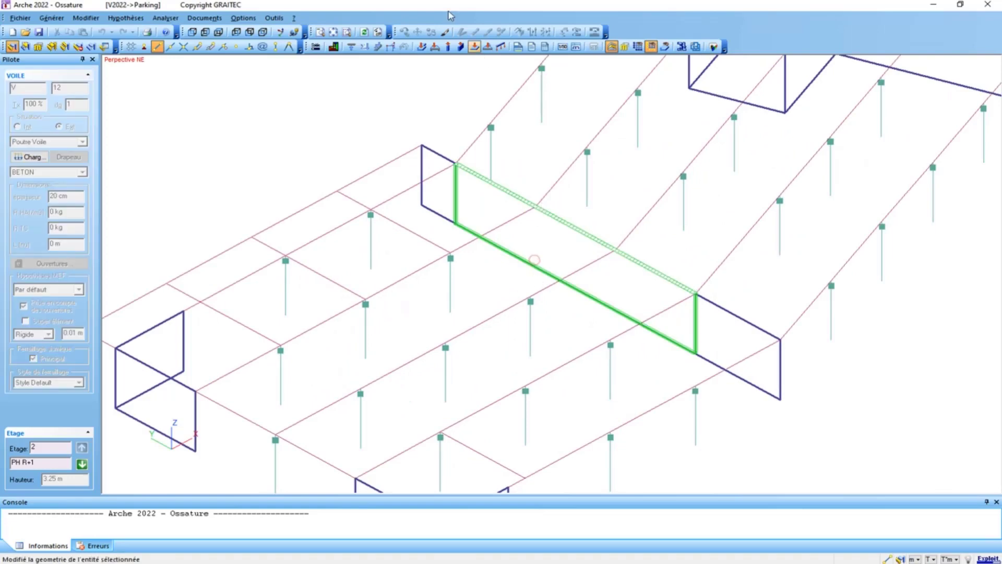
left_click(461, 46)
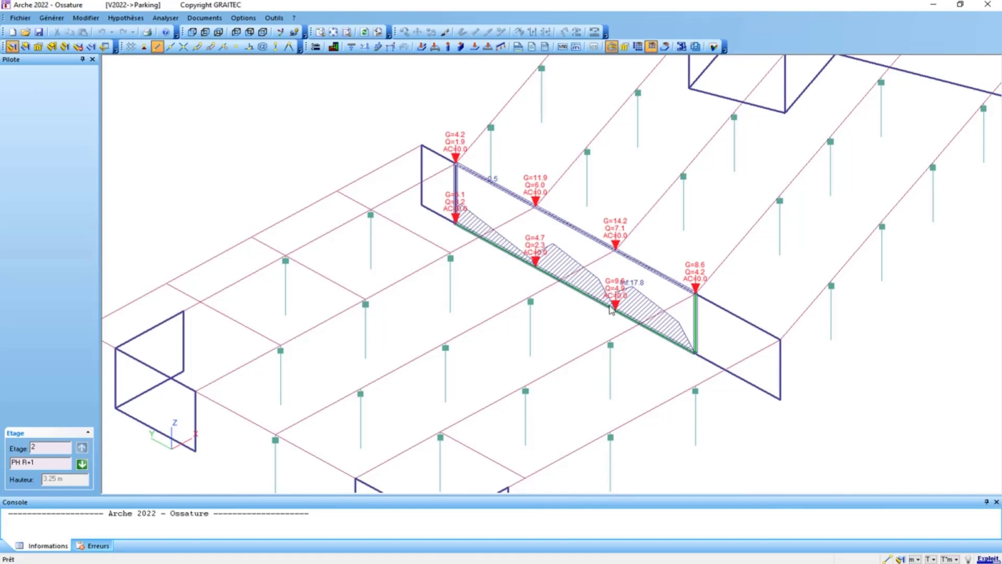
- Display the load diagram of the short end wall segment adjoining the loaded wall on storey 2 and examine its point loads
left_click(438, 217)
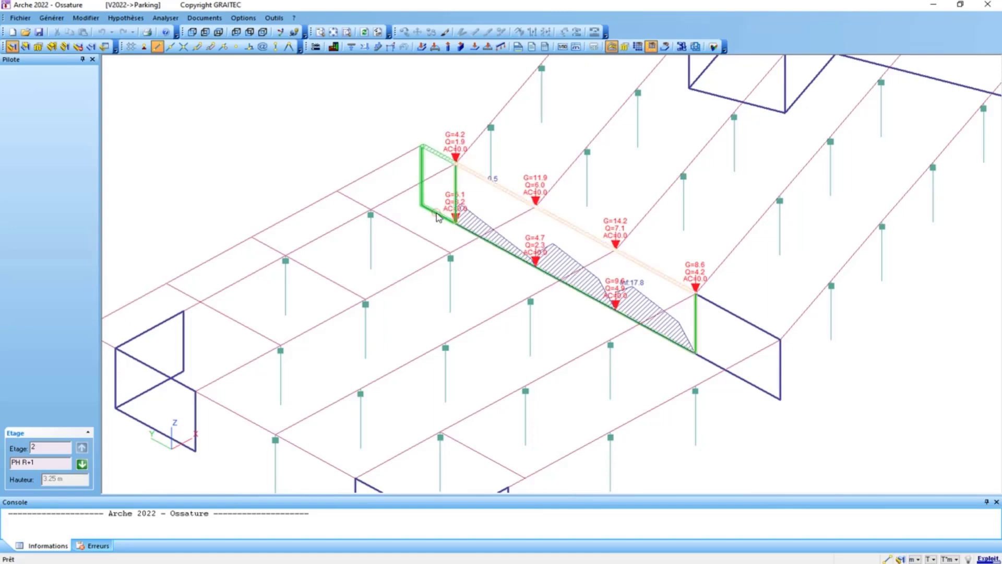
left_click(460, 47)
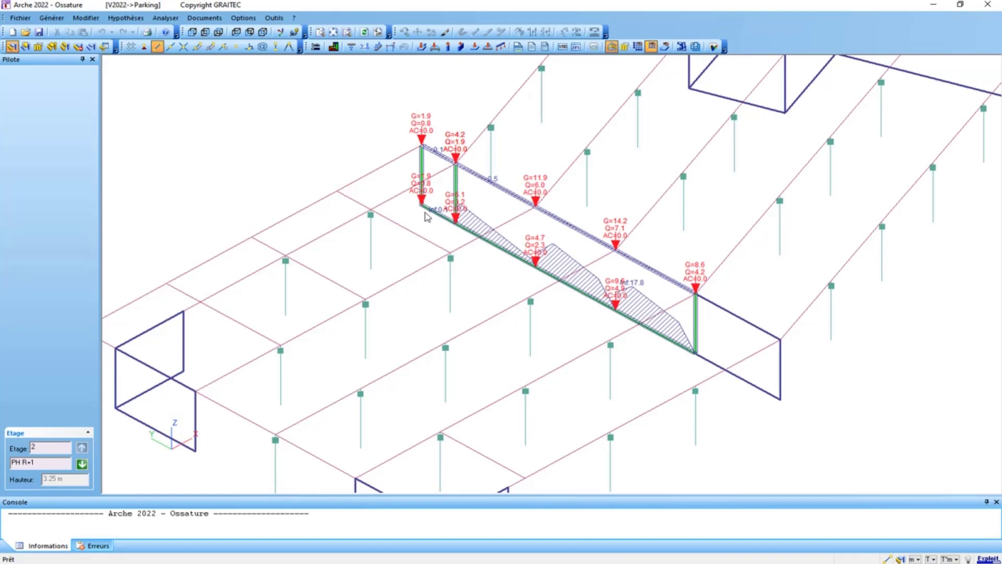
scroll(429, 217, "up", 2)
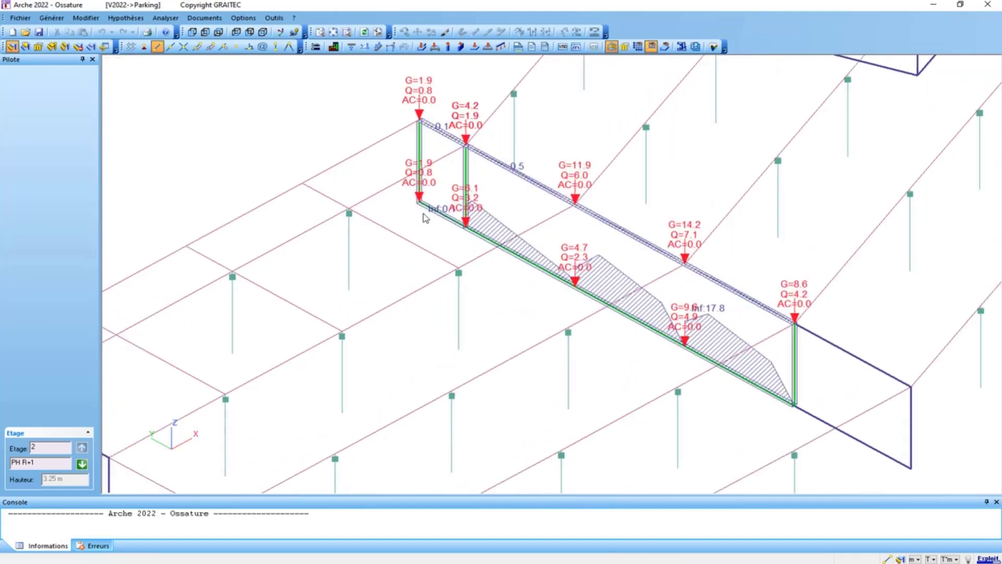
scroll(426, 218, "down", 1)
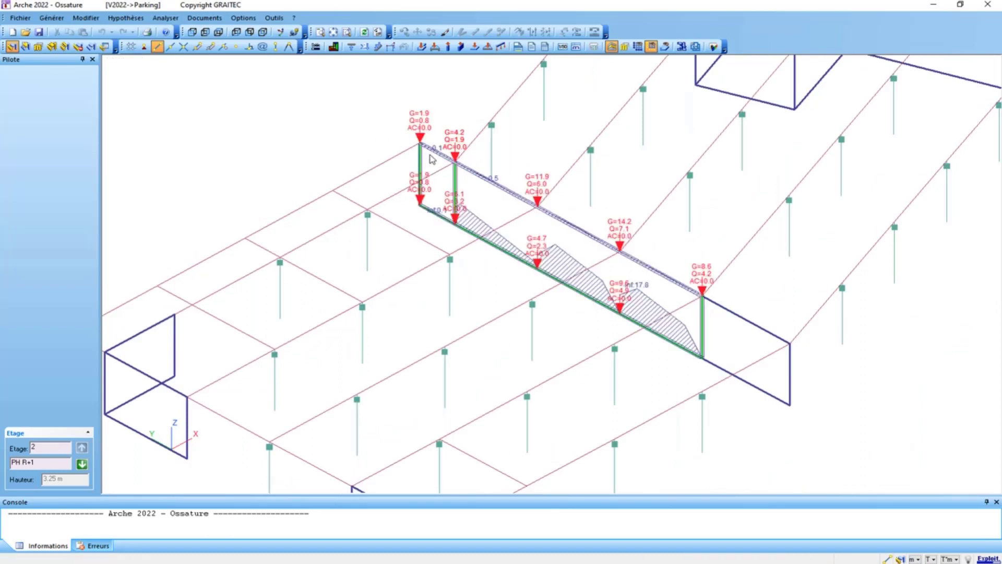
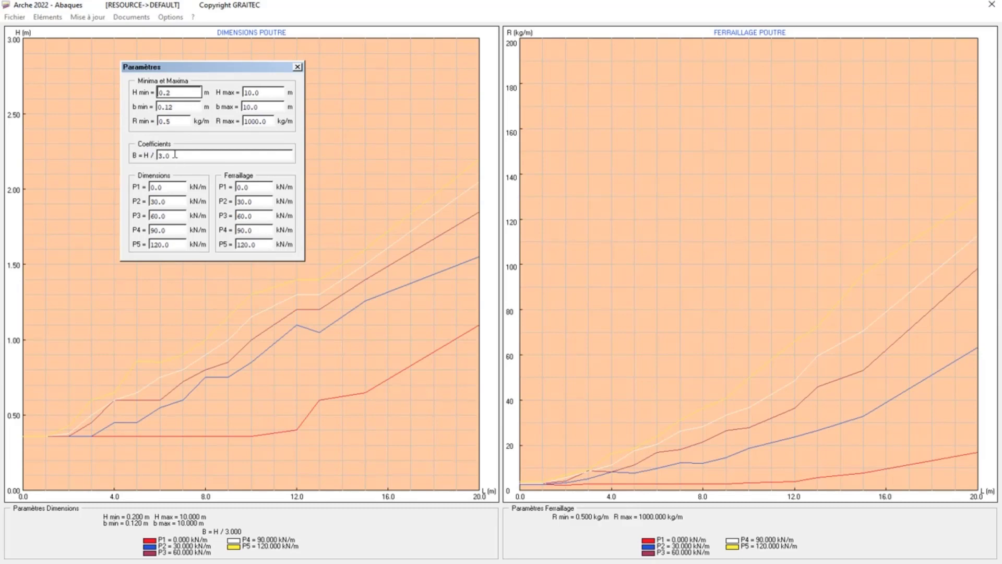
- Leave the beam chart parameters, display the footing (Semelles) charts and review their minimum and maximum dimension parameters
left_click(298, 67)
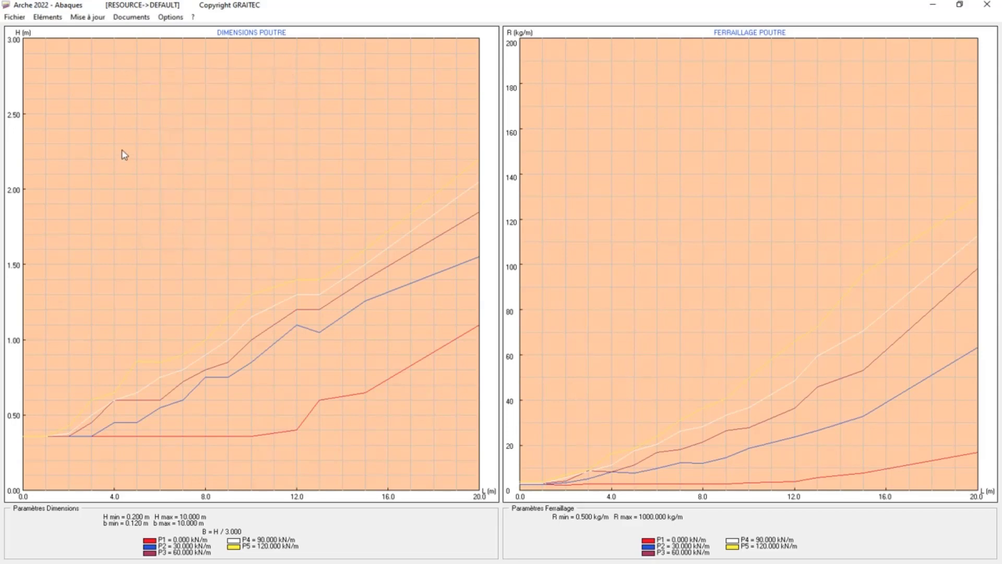
left_click(49, 20)
left_click(52, 32)
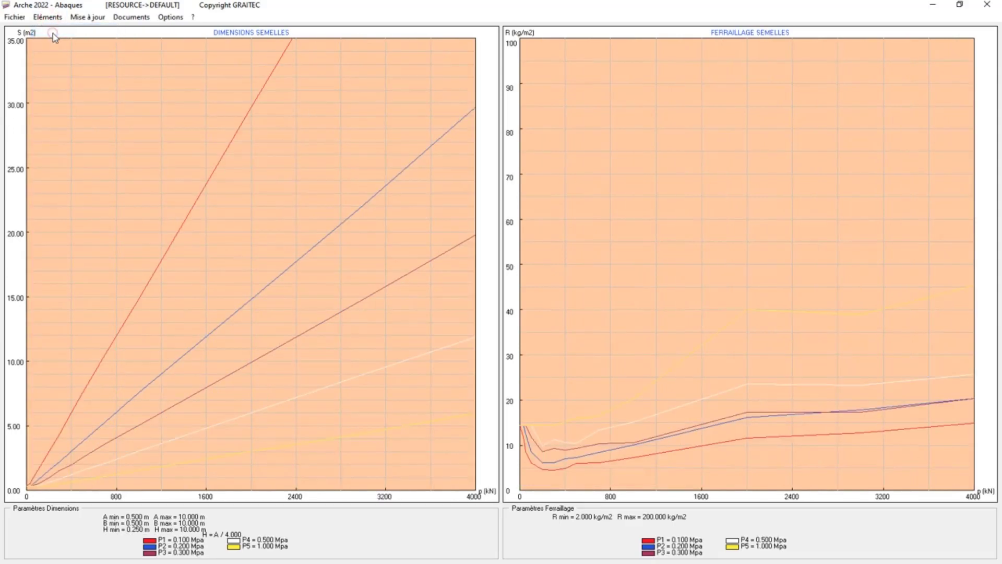
left_click(86, 18)
left_click(100, 43)
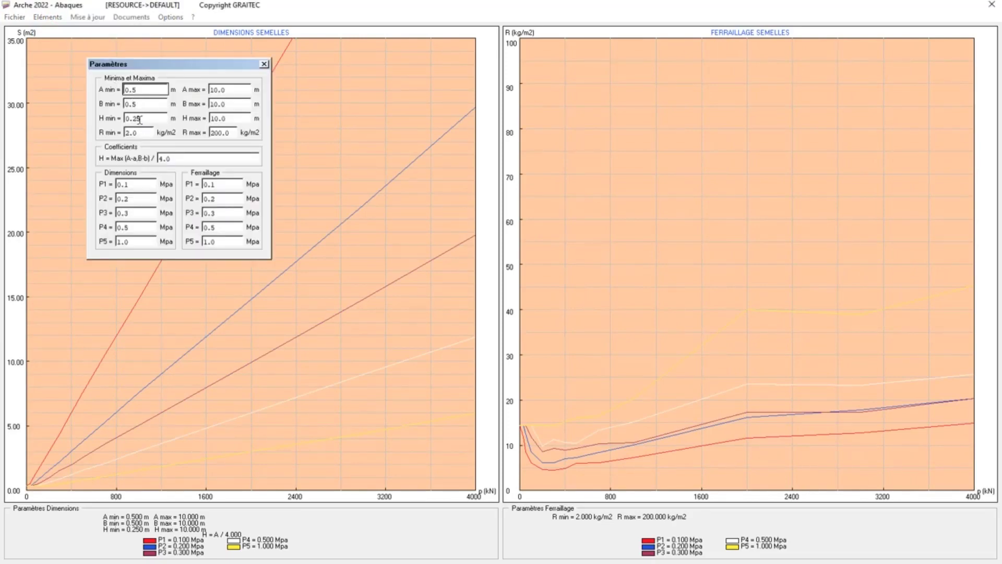
double_click(141, 103)
left_click(263, 64)
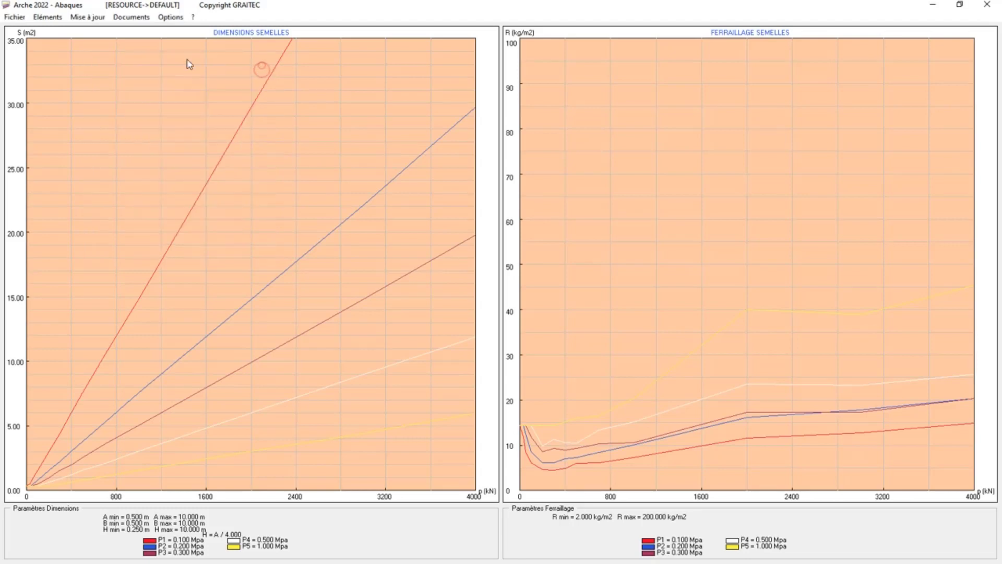
- Look at the curve update options for the footing charts, covering Dimensions and Ferraillage
left_click(48, 17)
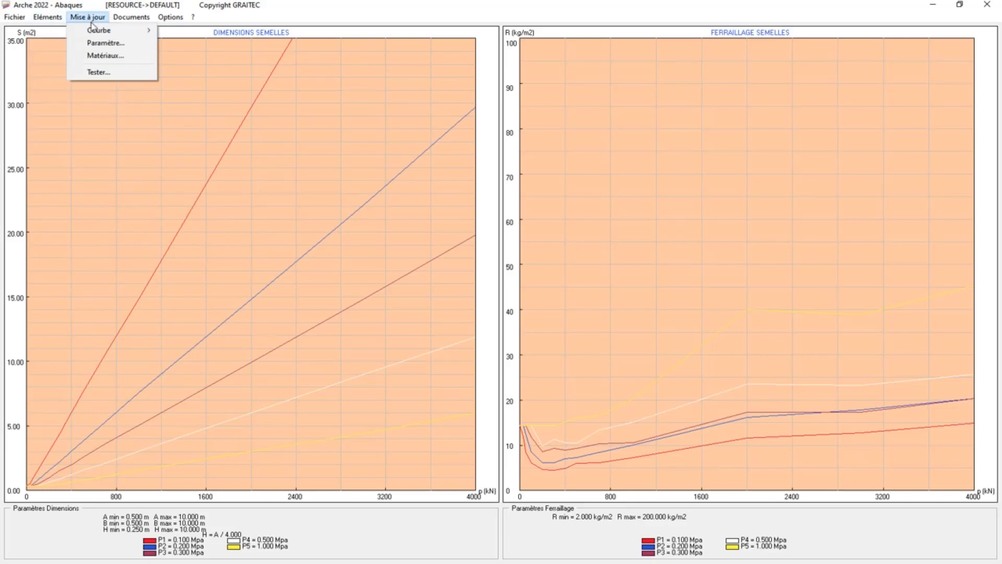
left_click(95, 30)
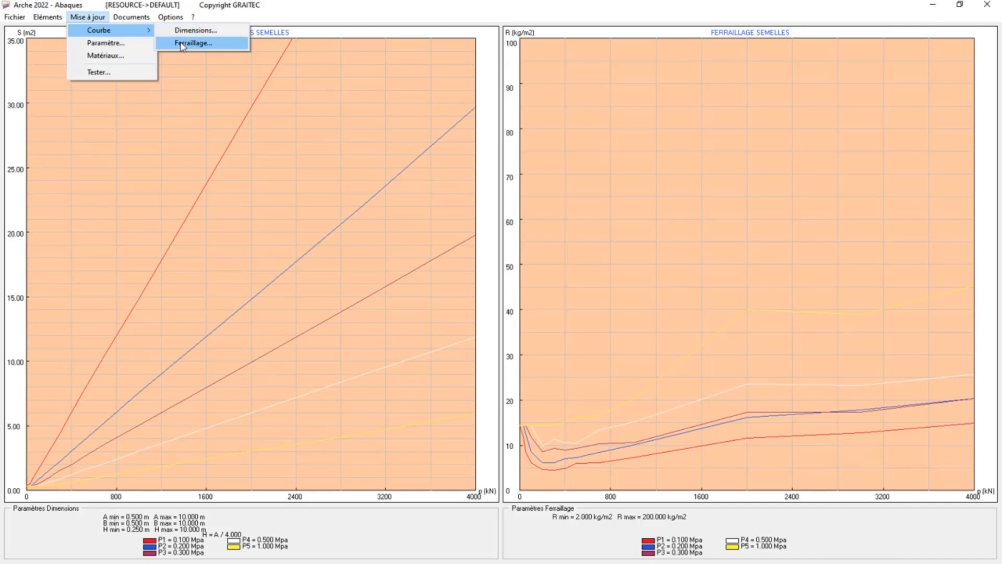
left_click(201, 33)
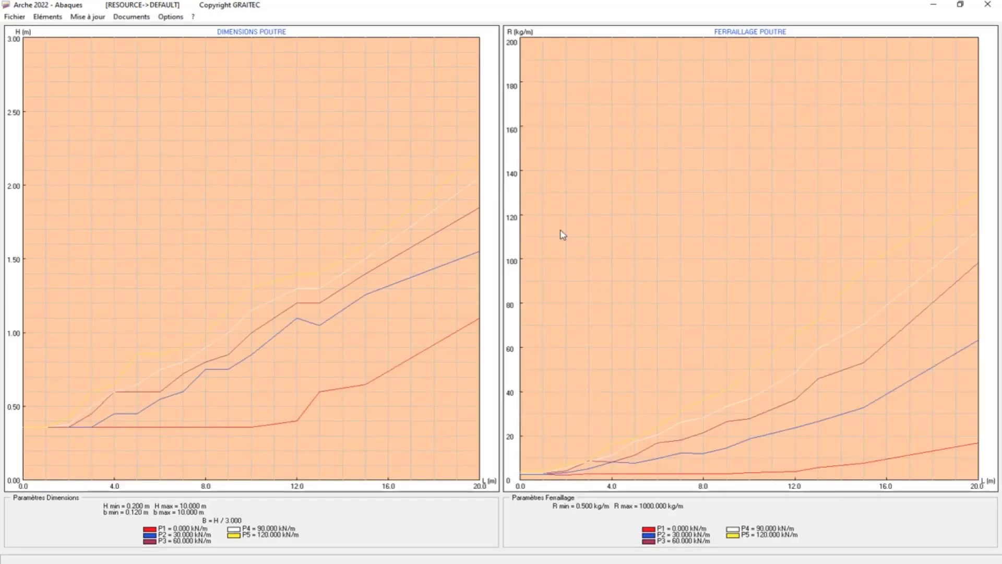
- Quit the Abaques program without saving the file and switch to the parking model in Arche Ossature
left_click(988, 6)
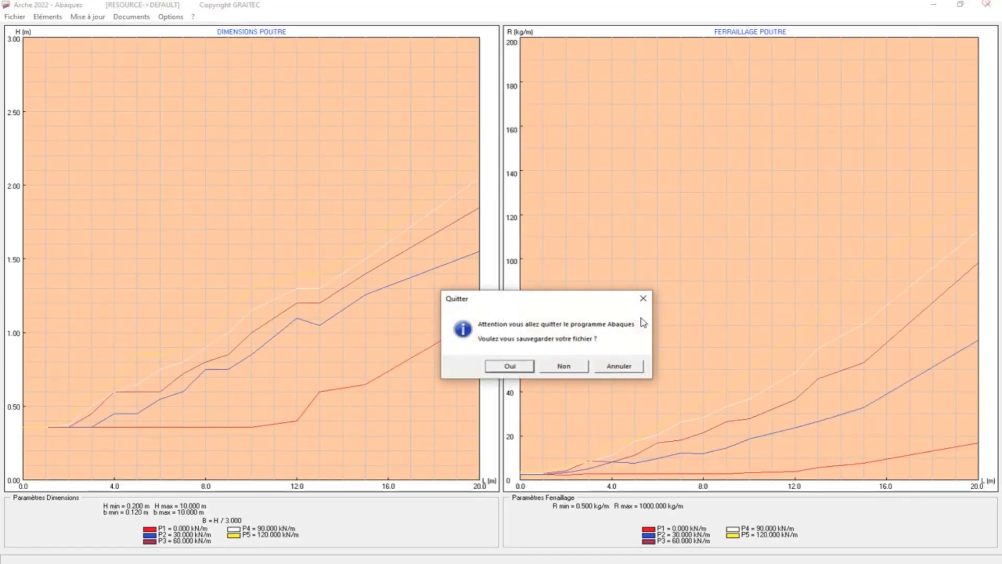
left_click(567, 361)
mouse_move(539, 546)
left_click(655, 527)
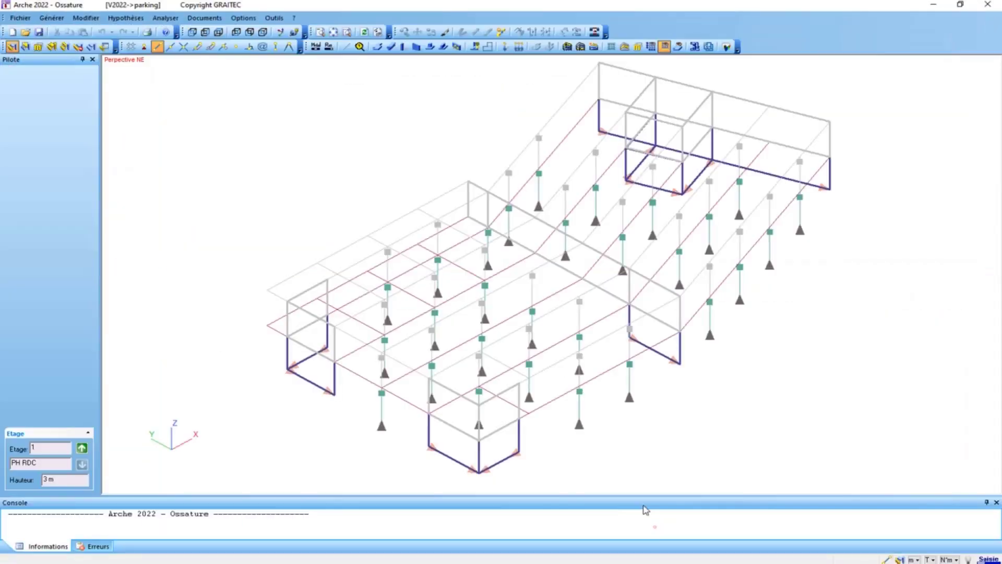
- Review the predimensioning calculation methods for beams and the list of element types, then cancel without changes
left_click(124, 19)
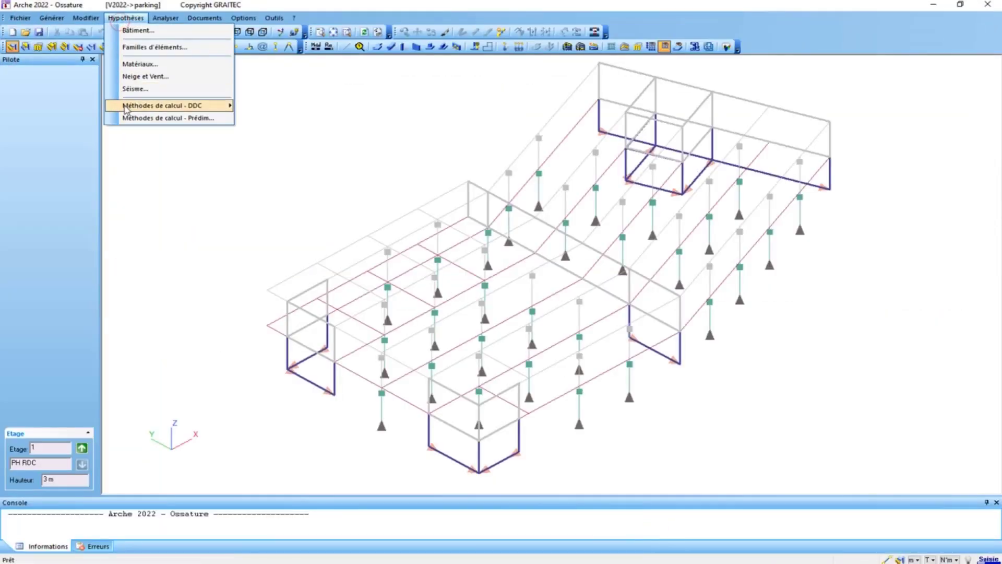
left_click(192, 120)
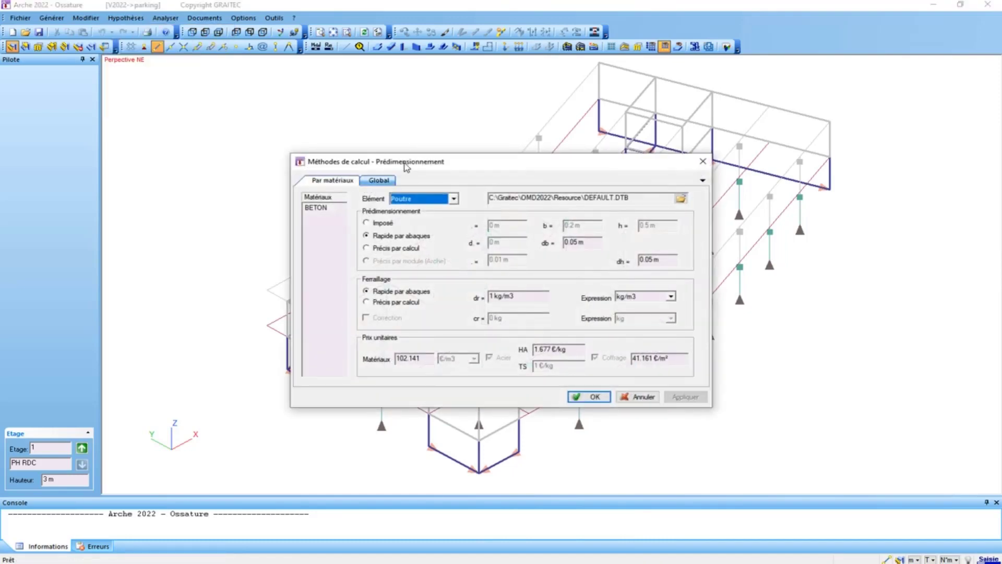
left_click_drag(406, 163, 366, 122)
left_click(392, 155)
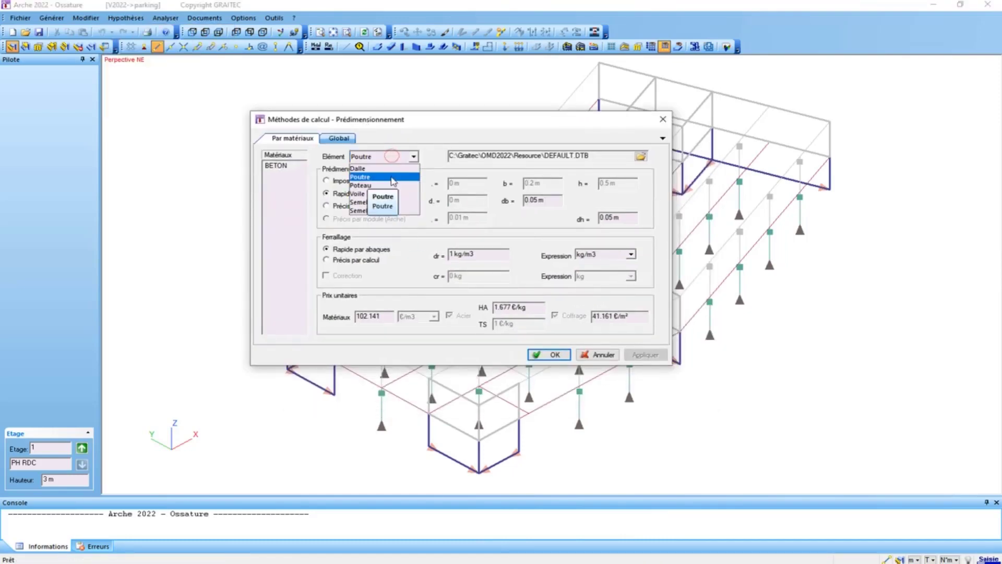
left_click(267, 169)
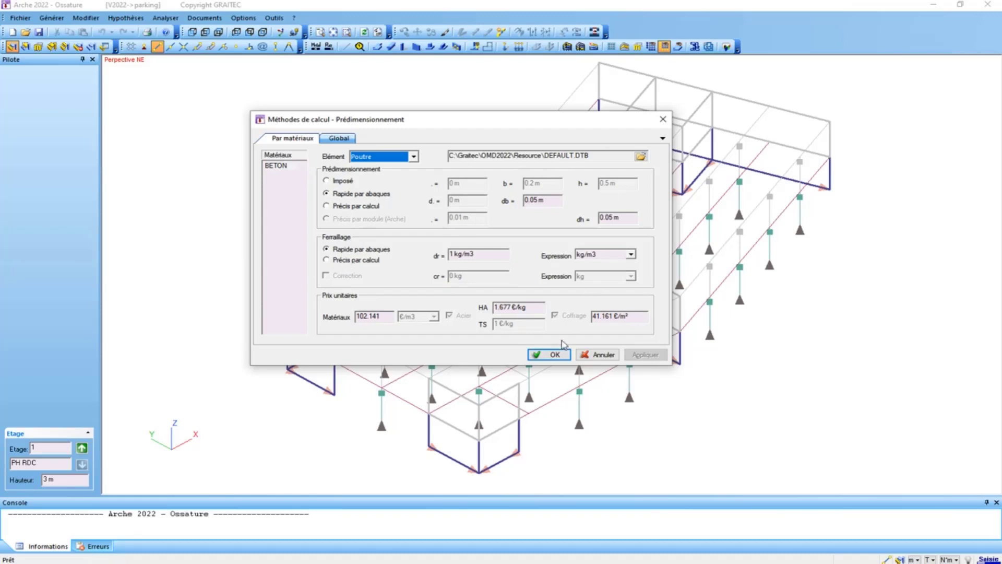
left_click(594, 355)
- Check the section properties of beam 18 and show only the active storey 1 (PH RDC) in the view
left_click(502, 317)
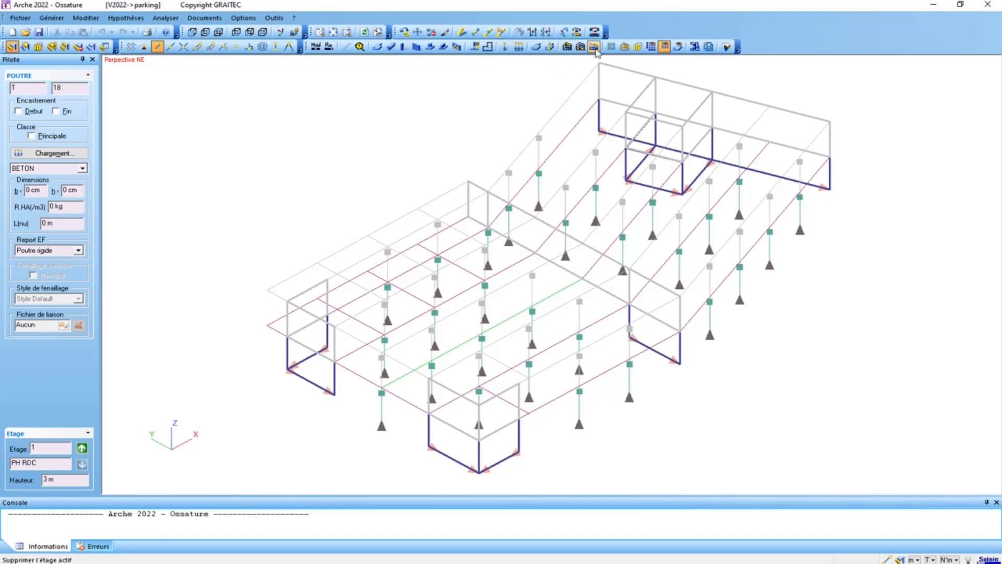
left_click(625, 46)
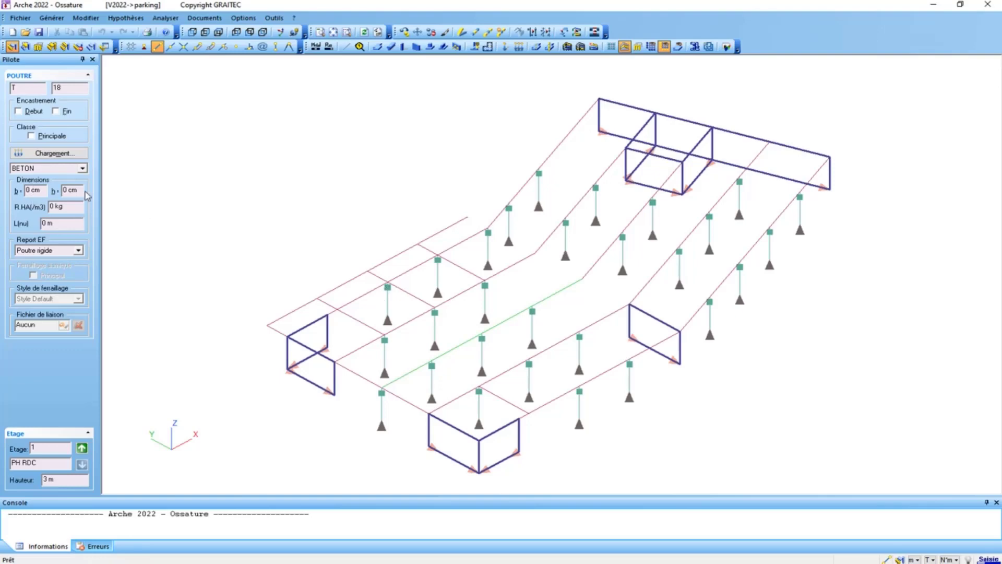
left_click(537, 303)
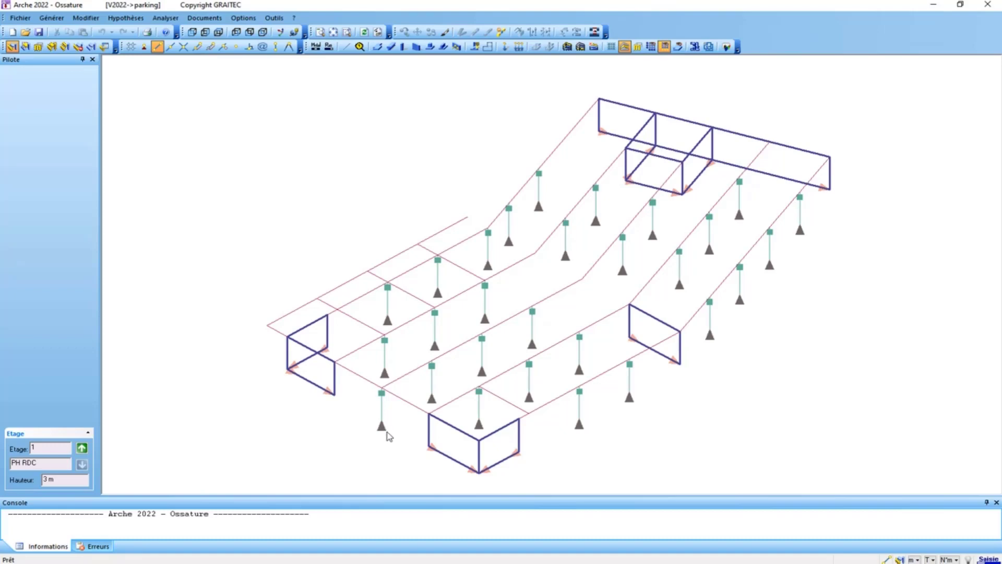
left_click(384, 433)
key("Escape")
- Review the global predimensioning settings, including the footings' ultimate soil stress, then cancel without changes
left_click(125, 18)
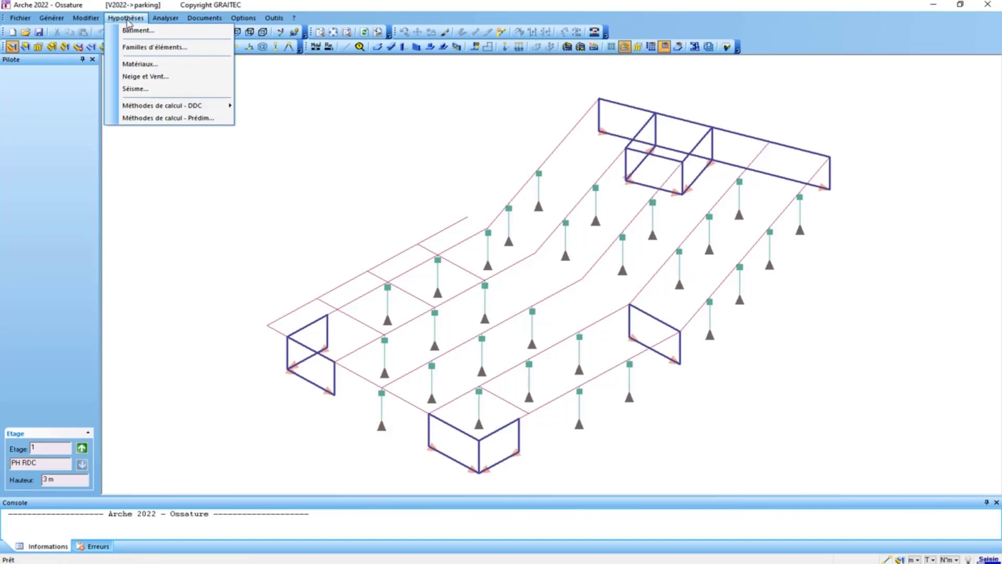
left_click(165, 121)
left_click(380, 181)
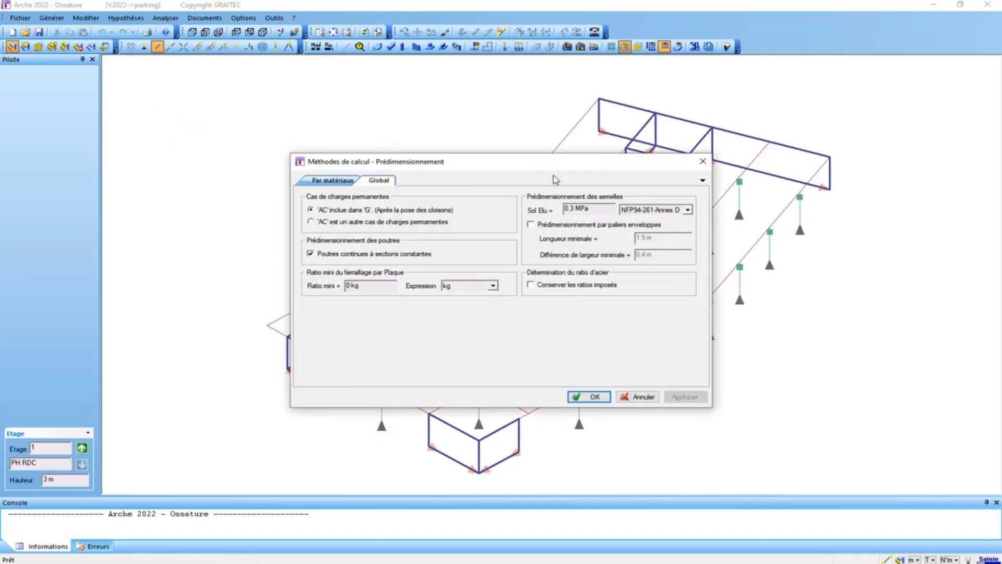
left_click(571, 201)
left_click(633, 396)
- Run the calculation sequence with merging, input verification, modelling and load takedown (DDC), leaving reinforcement calculation off
key("F9")
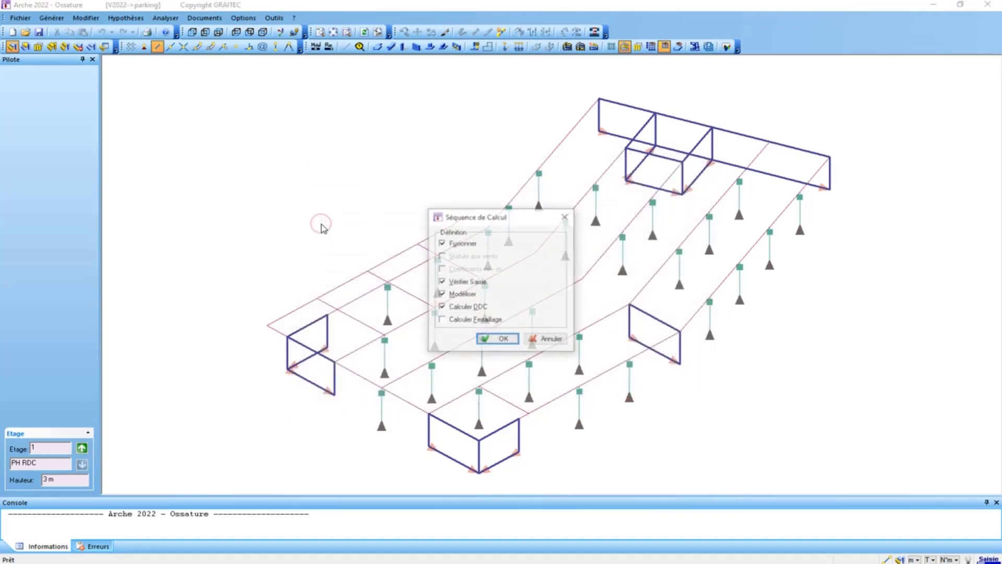
key("Return")
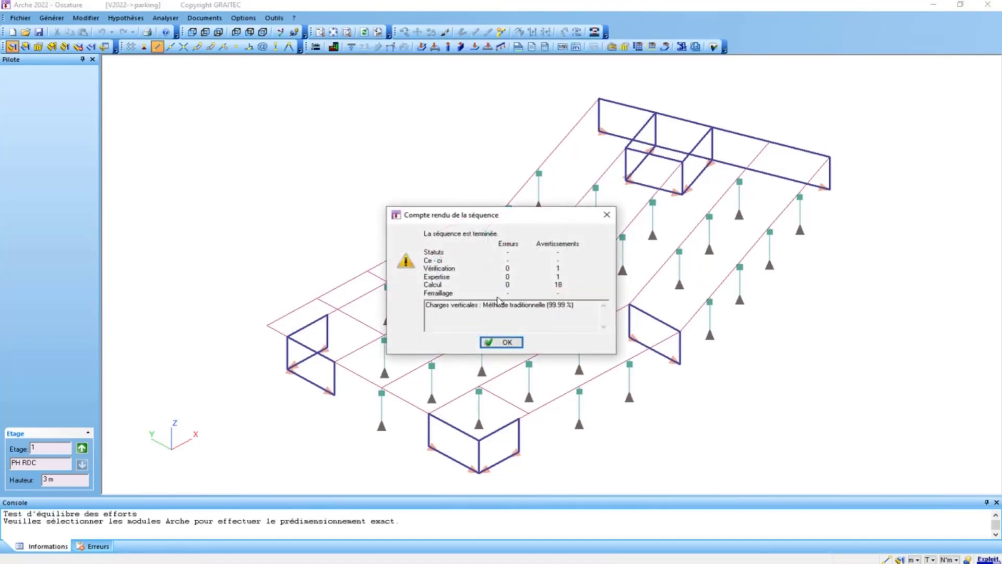
left_click(501, 342)
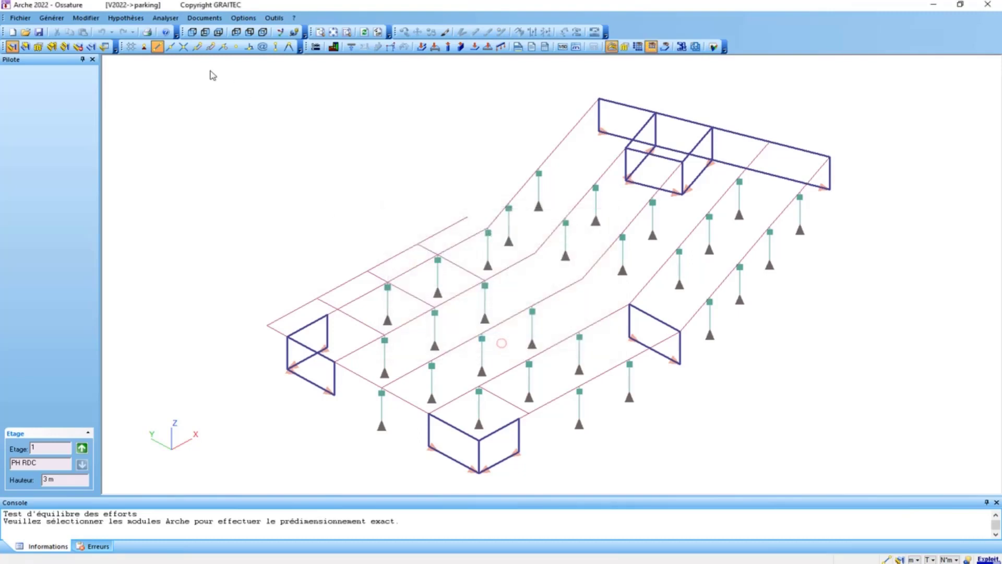
- Launch the reinforcement calculation for the parking model
left_click(156, 23)
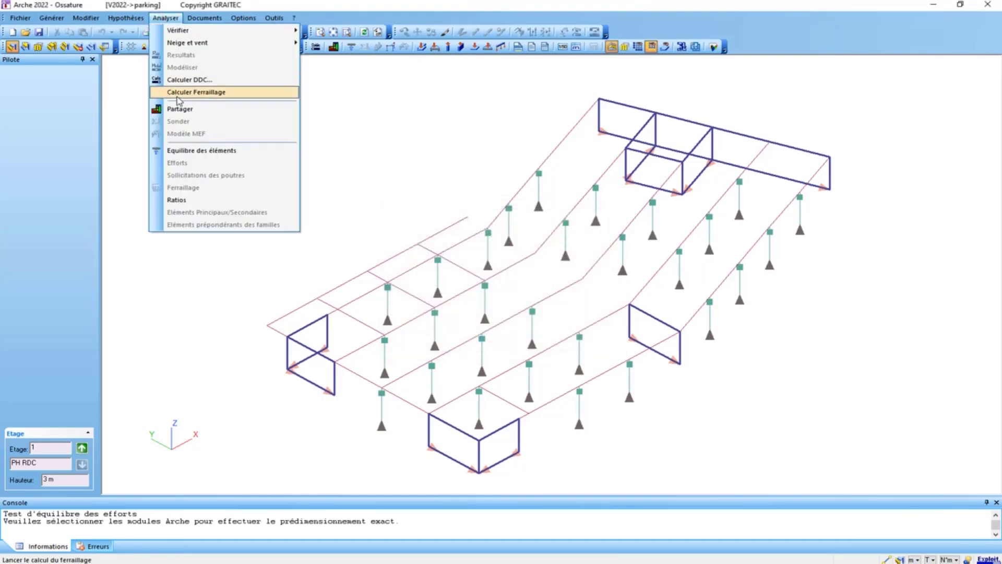
left_click(176, 95)
left_click(543, 313)
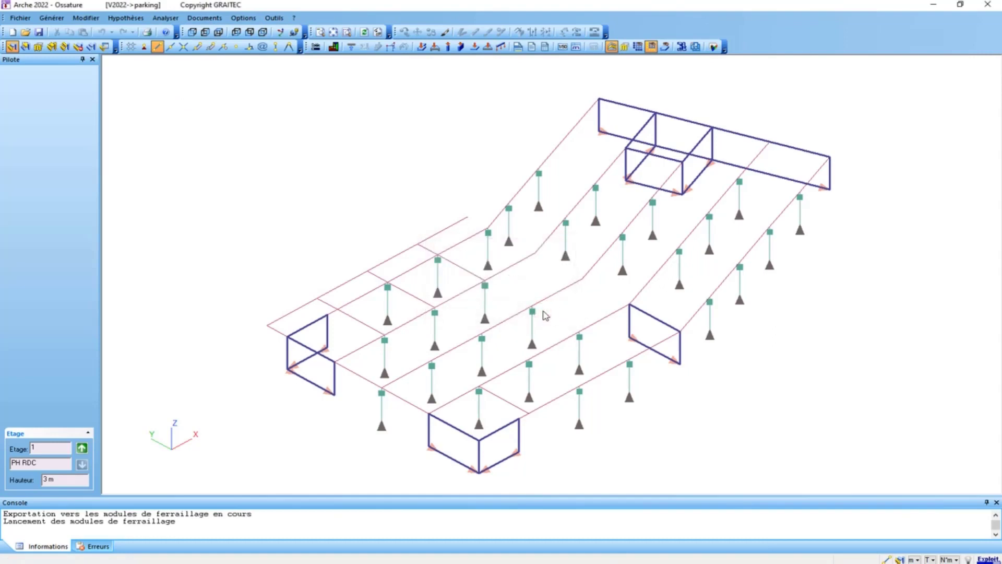
- Inspect the calculated dimensions and reinforcement ratios of beam 18.4 and isolated footing 6 on storey 1
left_click(559, 297)
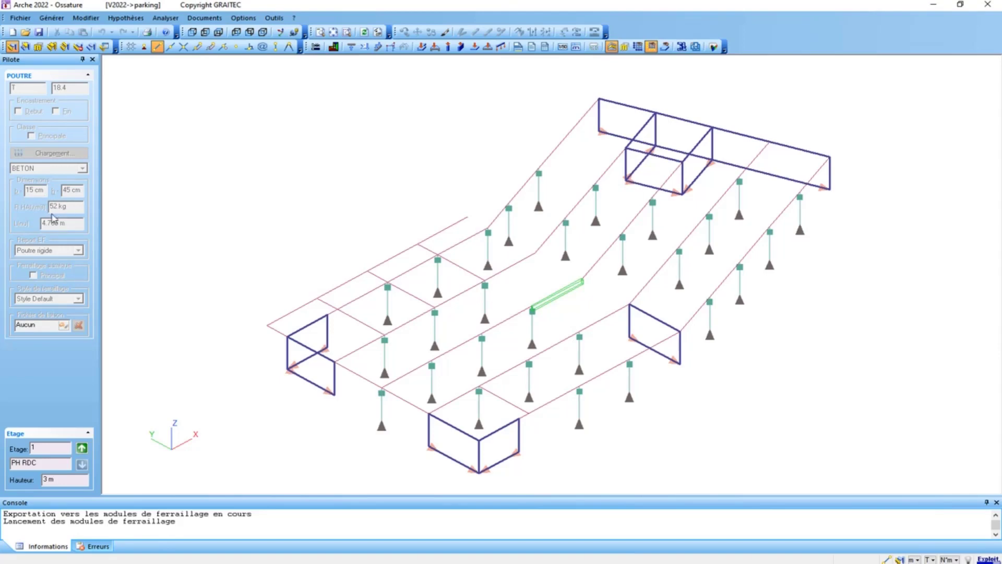
left_click(559, 298)
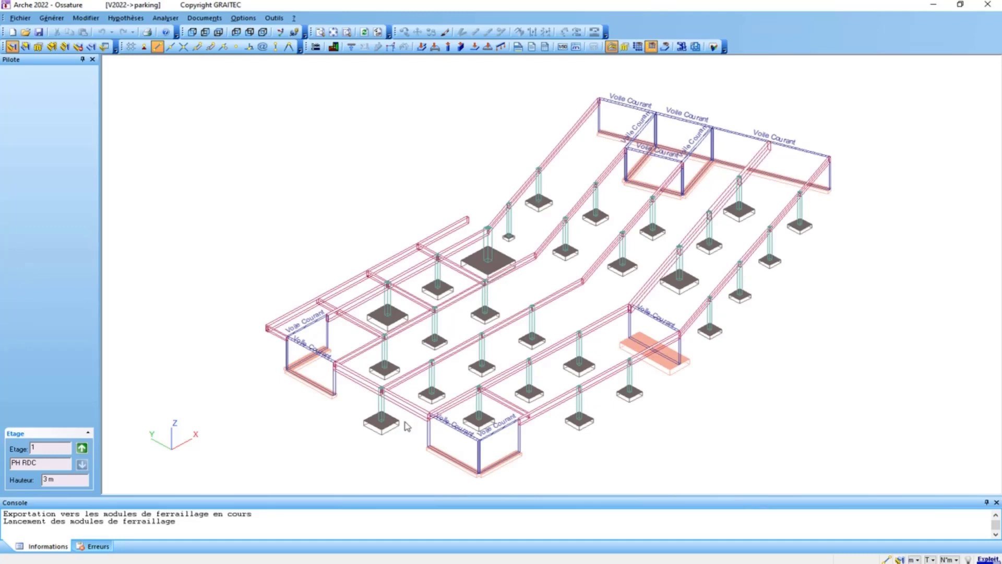
scroll(392, 430, "up", 2)
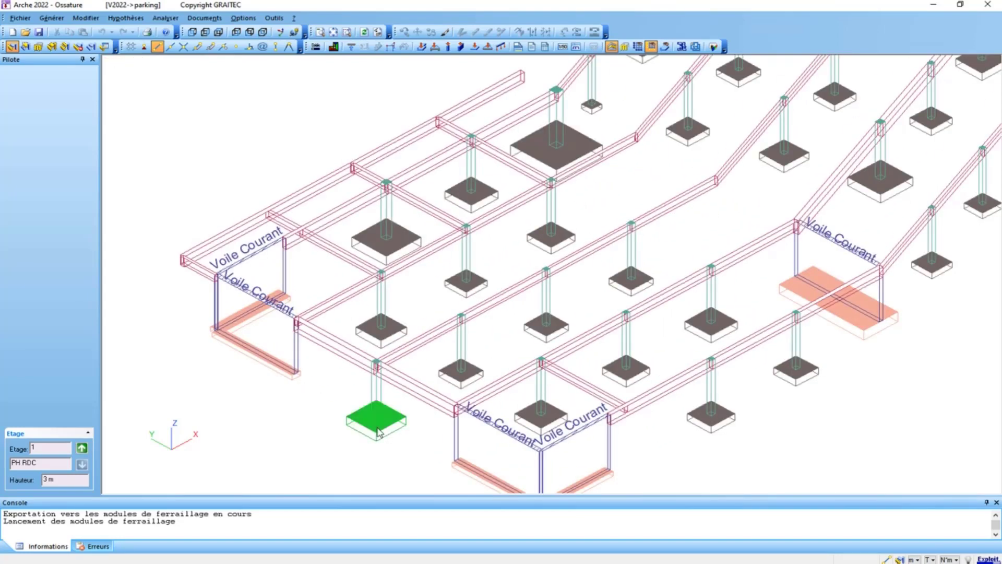
left_click(382, 431)
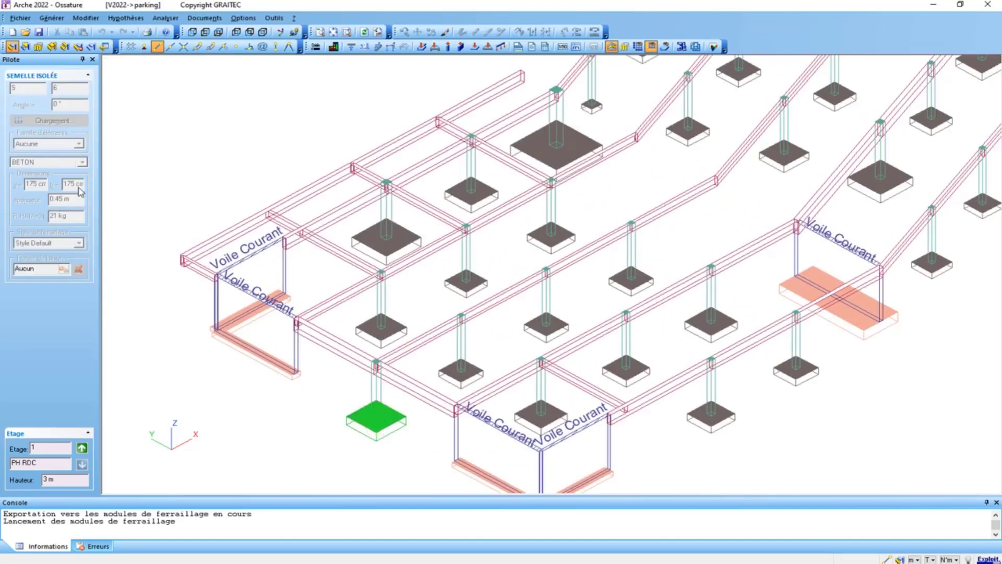
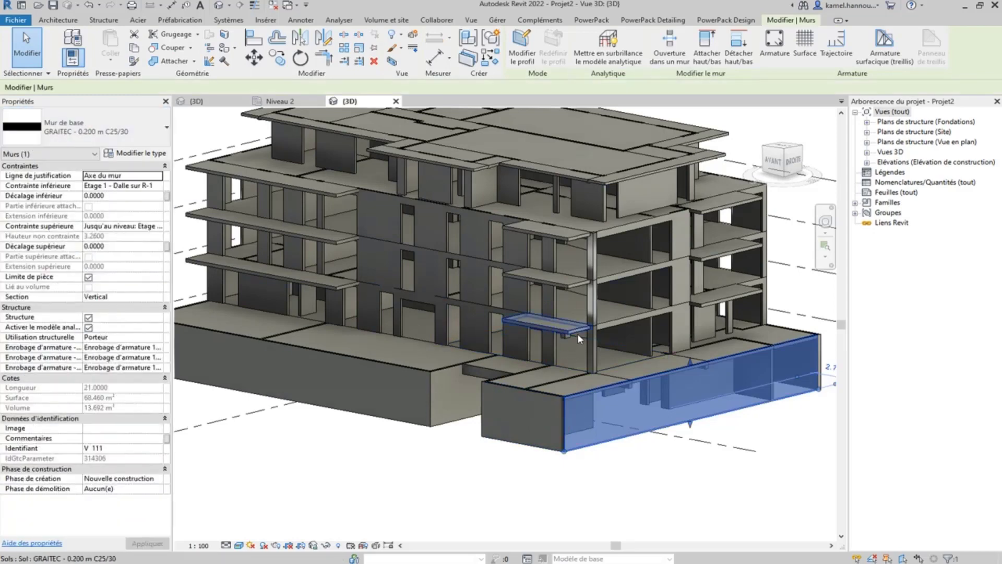
- In Revit, deselect the basement wall and set the 3D view's visual style to wireframe (Image filaire)
key("Escape")
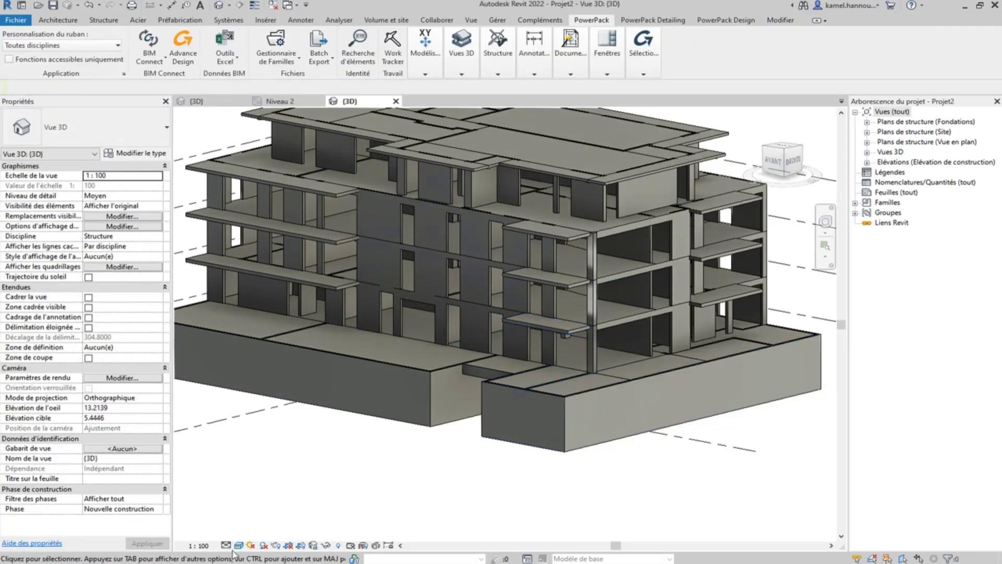
left_click(239, 545)
left_click(267, 489)
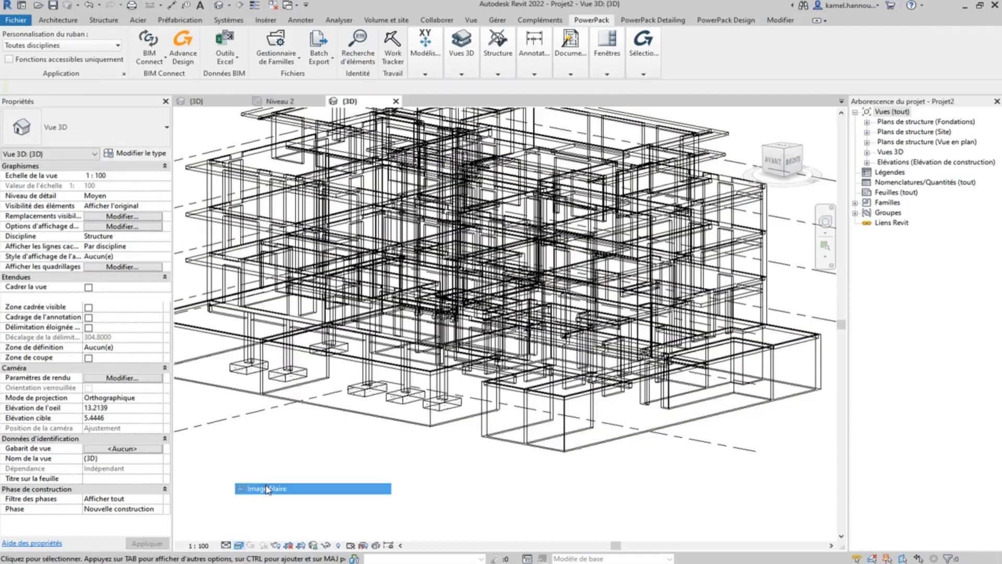
- Turn on the display of the analytical model categories in the 3D view's visibility/graphics overrides
scroll(503, 407, "down", 3)
middle_click_drag(572, 389, 498, 383, "shift")
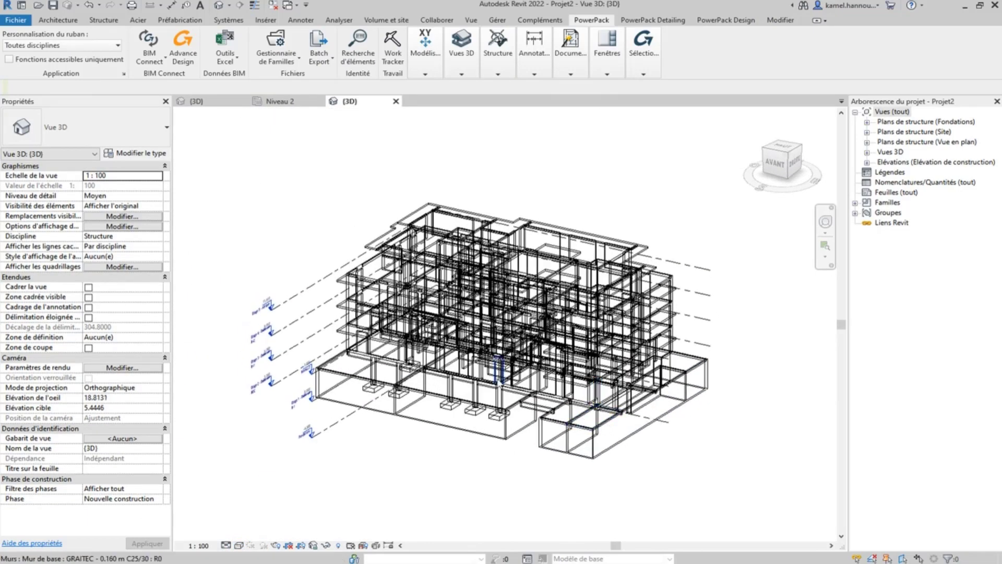
key("v")
key("v")
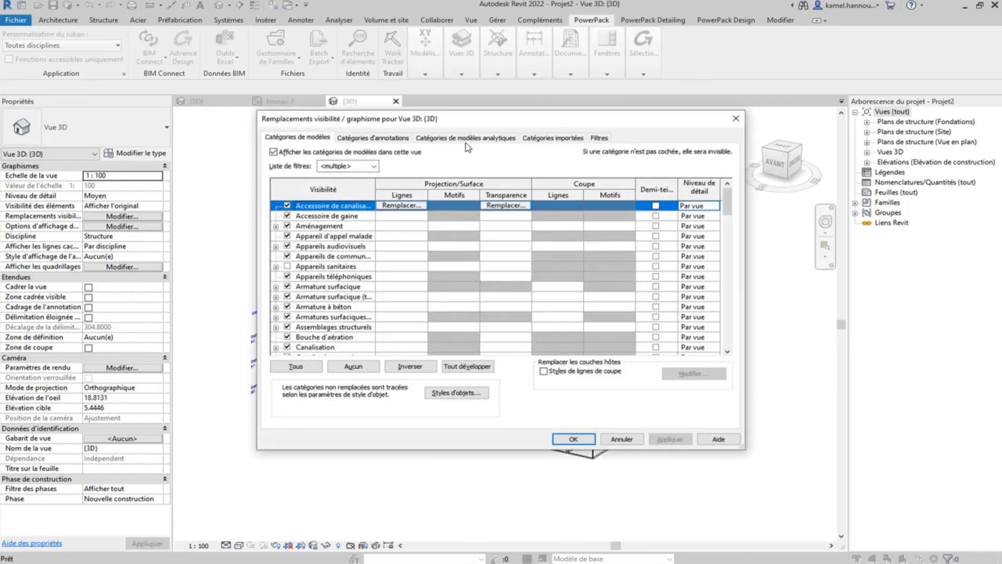
left_click(466, 137)
left_click(273, 151)
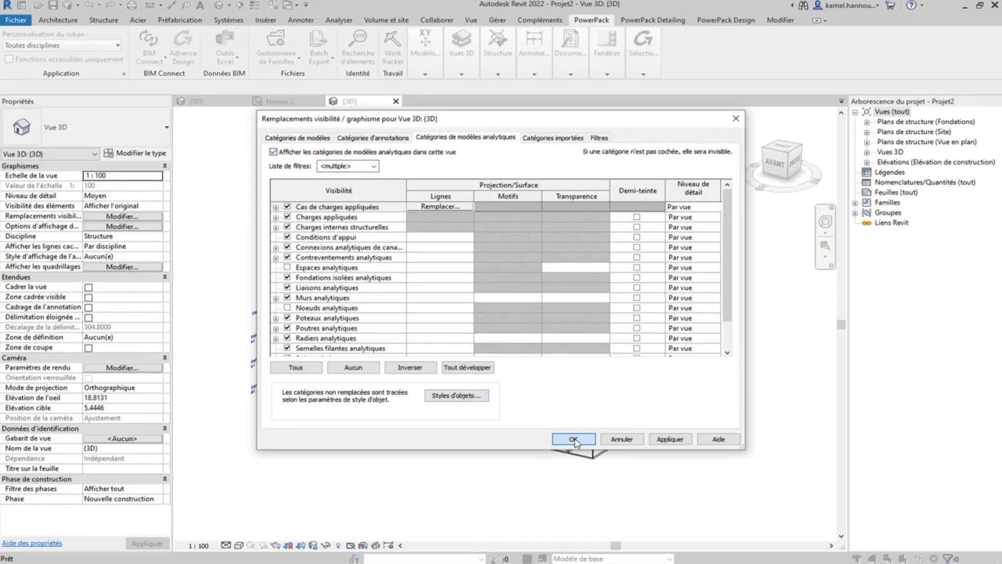
left_click(574, 438)
scroll(545, 425, "up", 3)
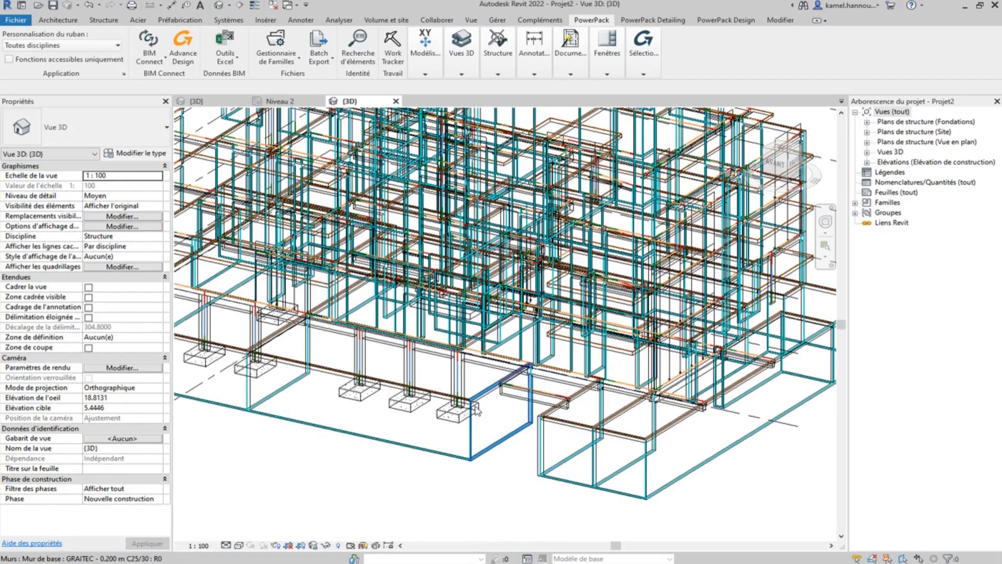
scroll(505, 358, "down", 3)
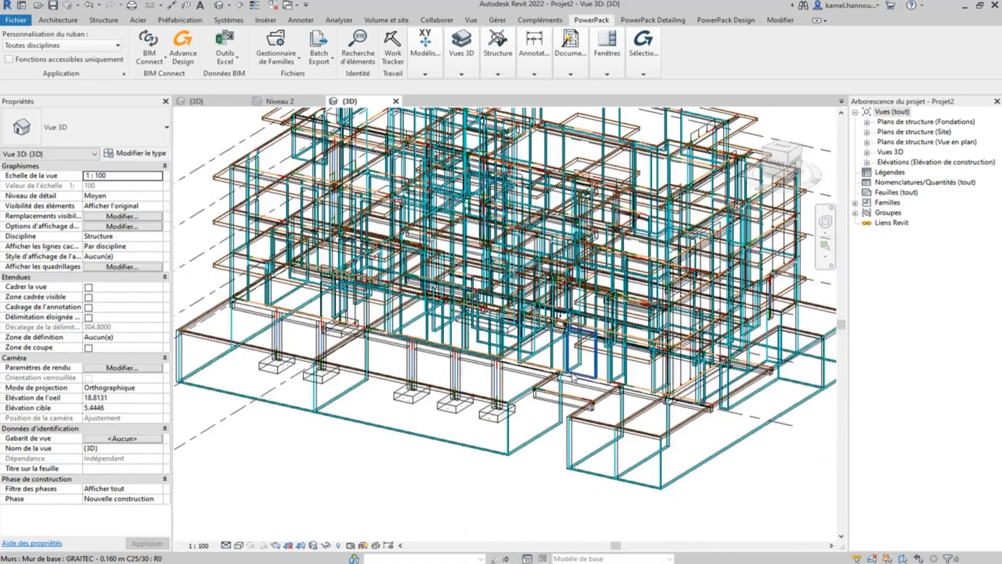
- Hide the physical model categories in the 3D view through the visibility/graphics overrides, keeping only the analytical model
key("v")
key("v")
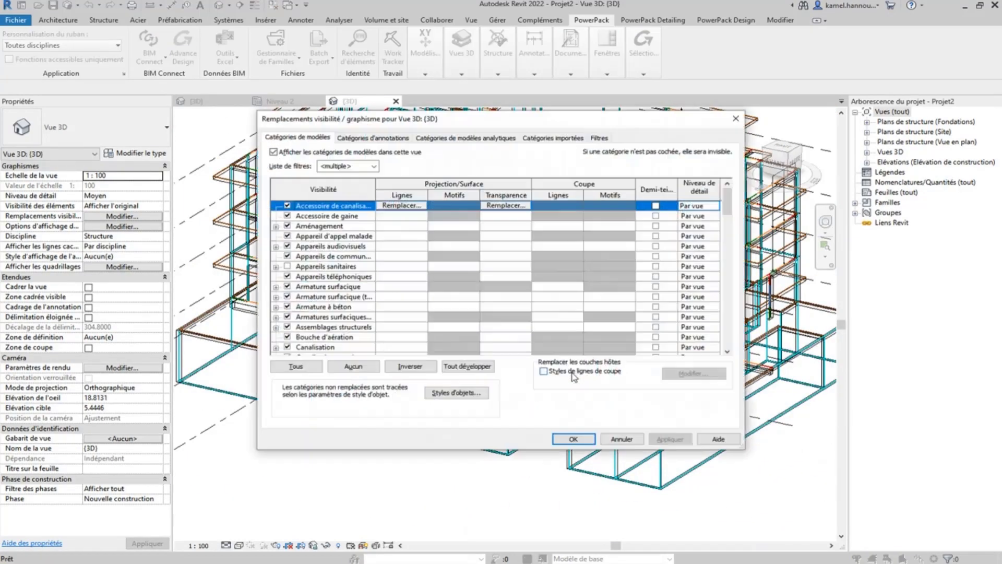
left_click(295, 156)
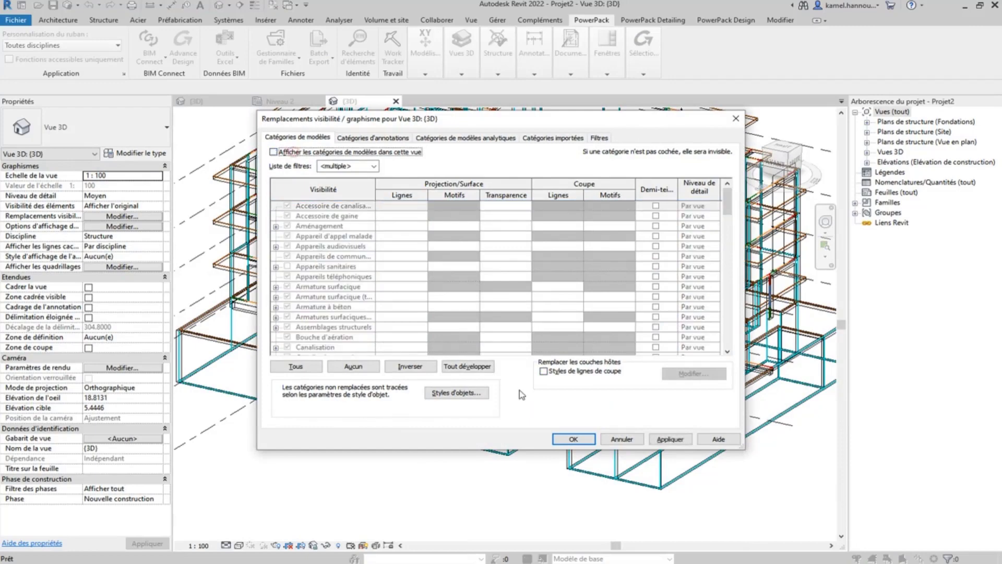
left_click(574, 439)
scroll(511, 393, "down", 2)
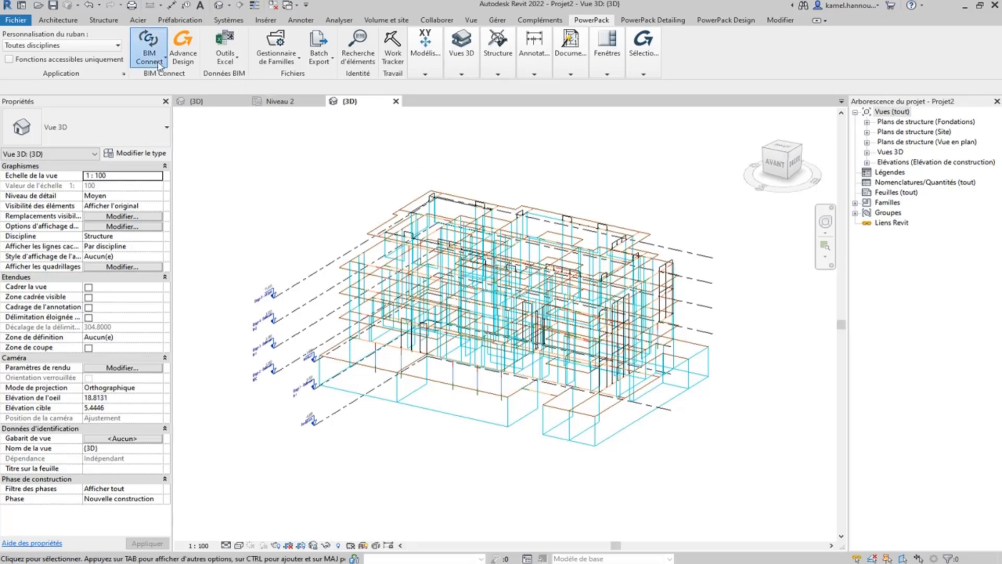
- Export the model with BIM Connect in GRAITEC BIM format, starting Arche automatically, skipping material mapping for all and declining the report
left_click(149, 55)
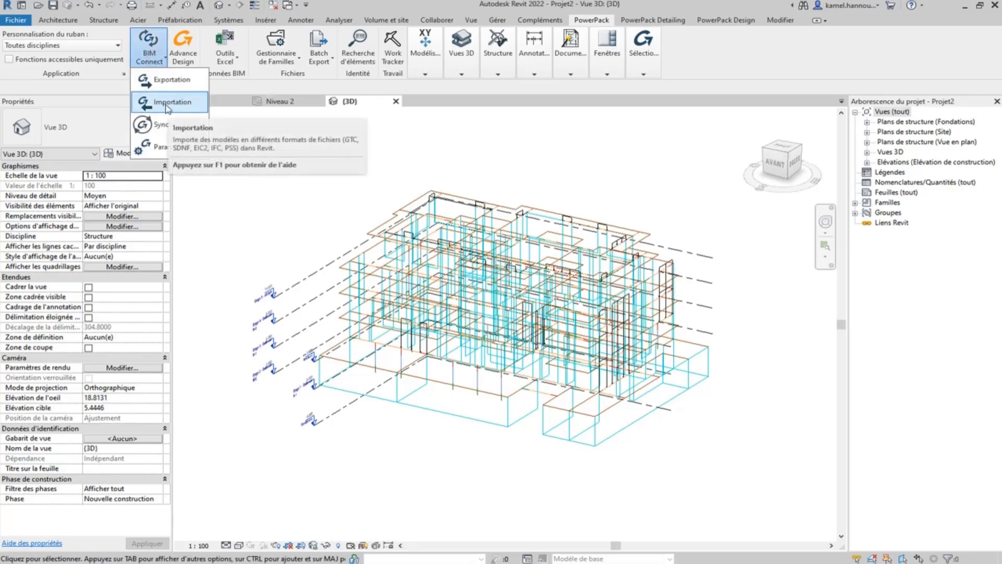
left_click(169, 82)
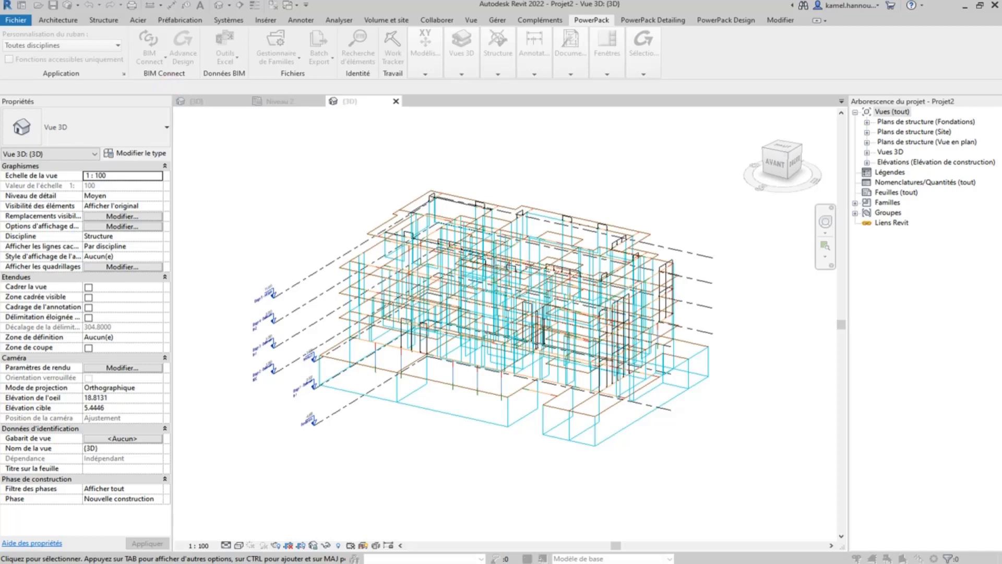
left_click(522, 343)
left_click(545, 364)
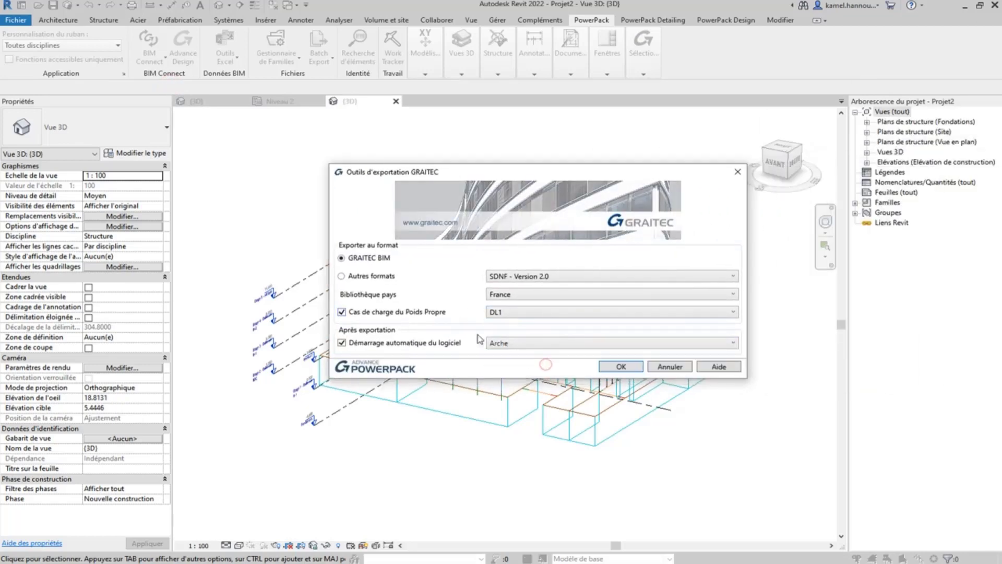
left_click(621, 367)
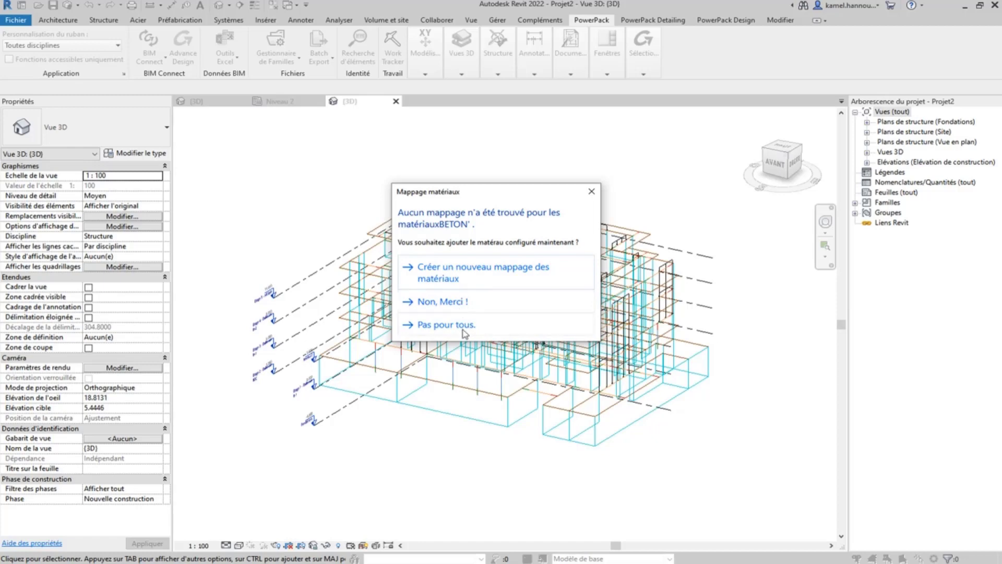
left_click(464, 329)
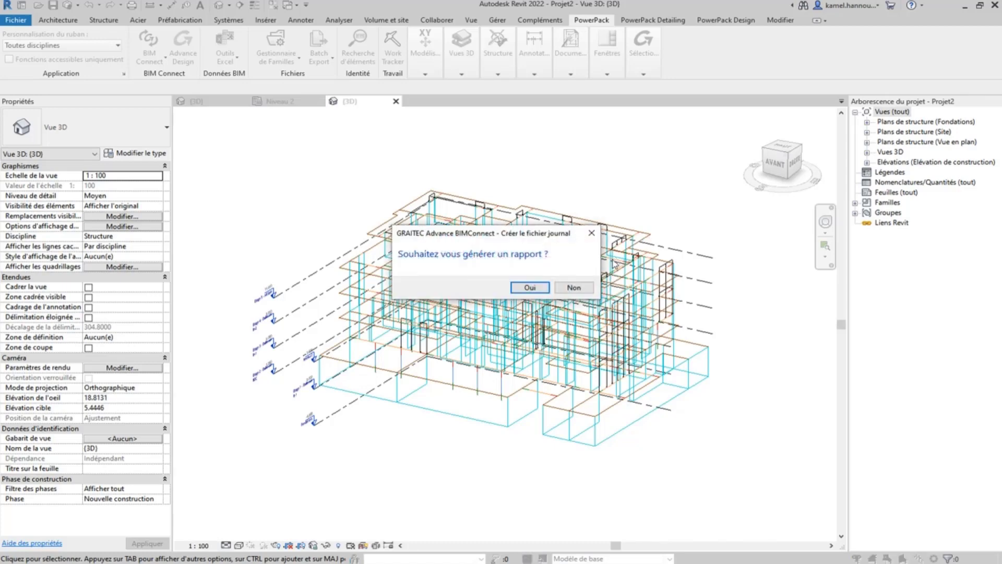
left_click(581, 288)
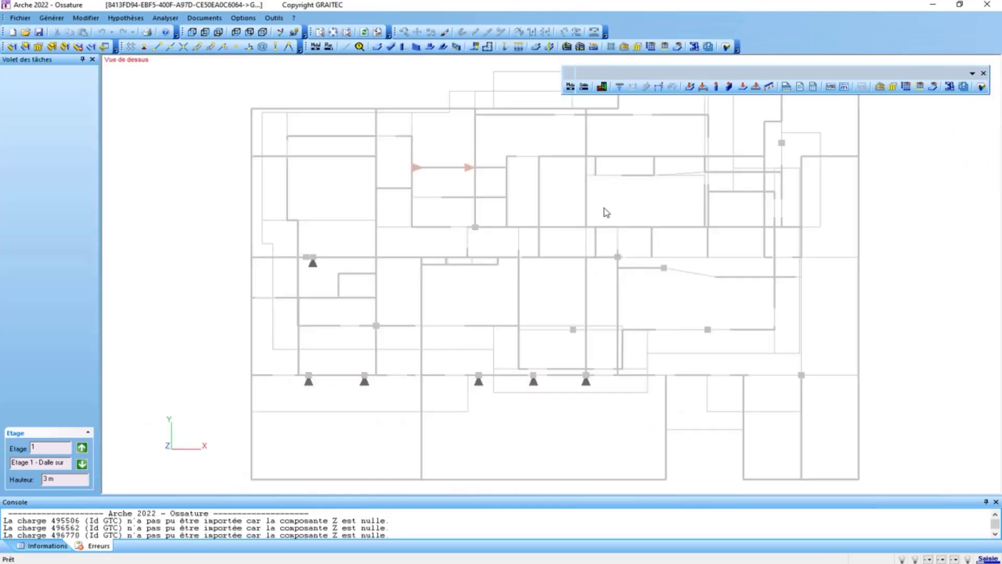
- In Arche Ossature, examine the imported building as a rendered 3D model from several angles, then close the viewer
left_click(235, 32)
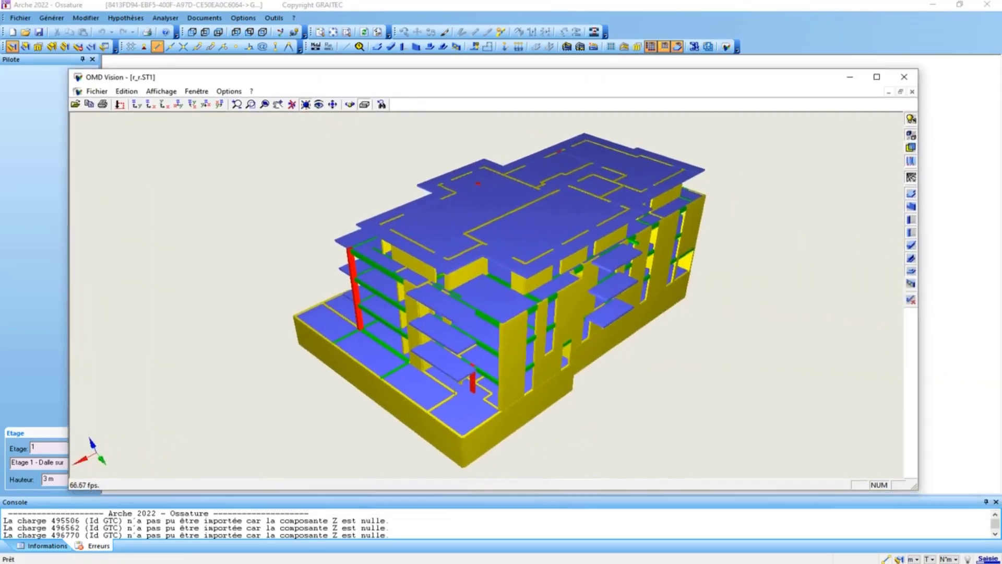
left_click_drag(448, 366, 480, 396)
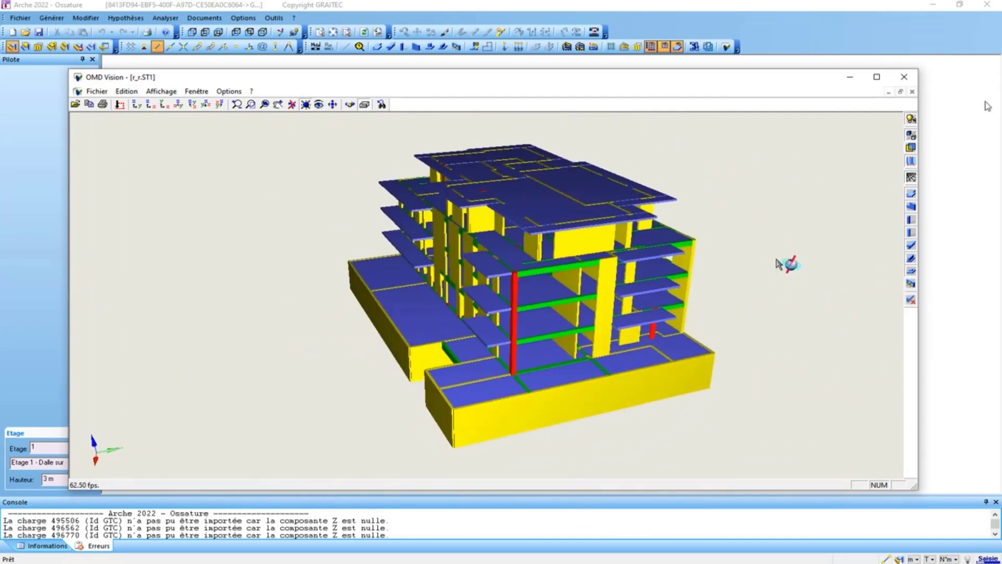
left_click(903, 77)
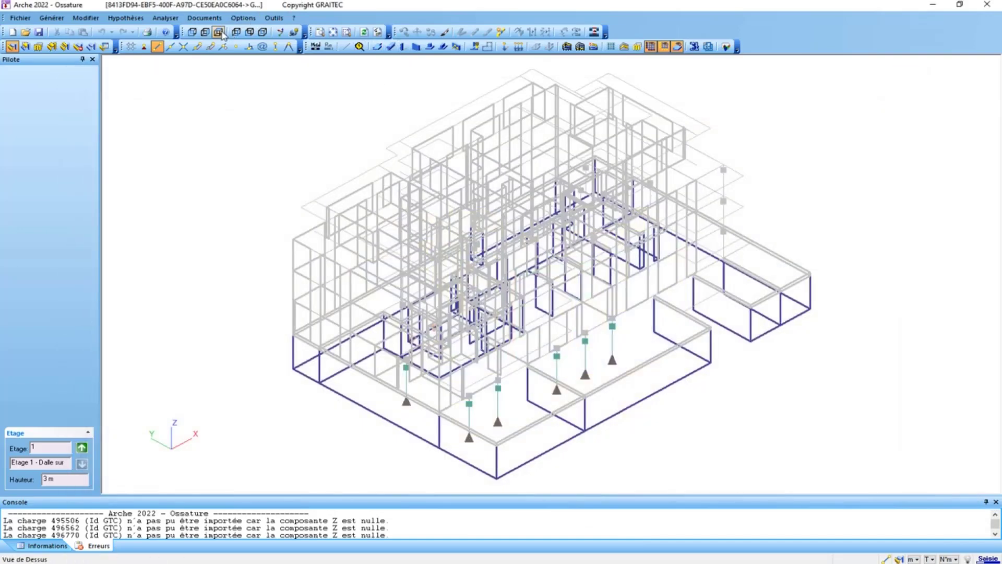
- Show only storey 1 in top view and inspect the properties of the long upper exterior wall
left_click(220, 33)
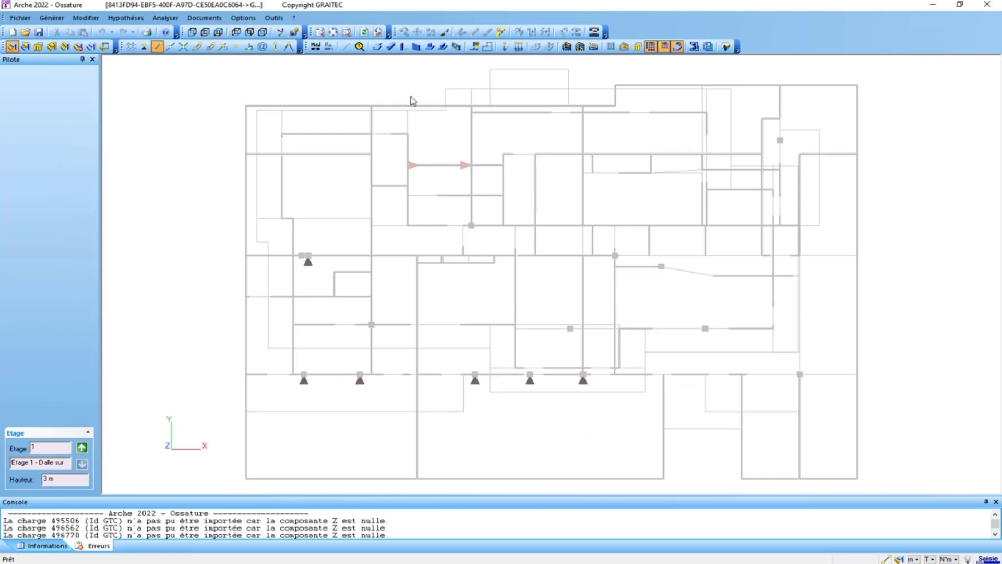
left_click(624, 47)
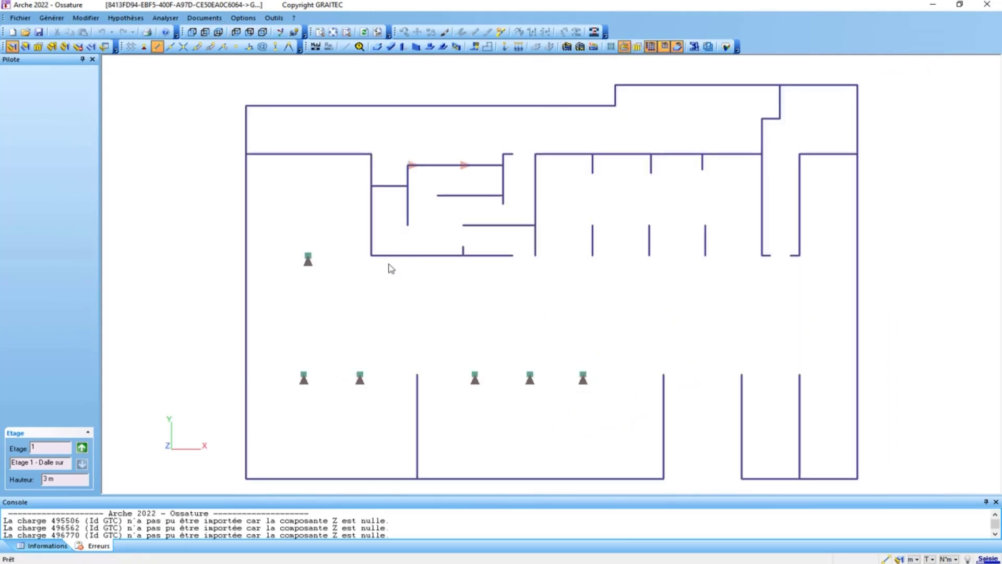
left_click(367, 105)
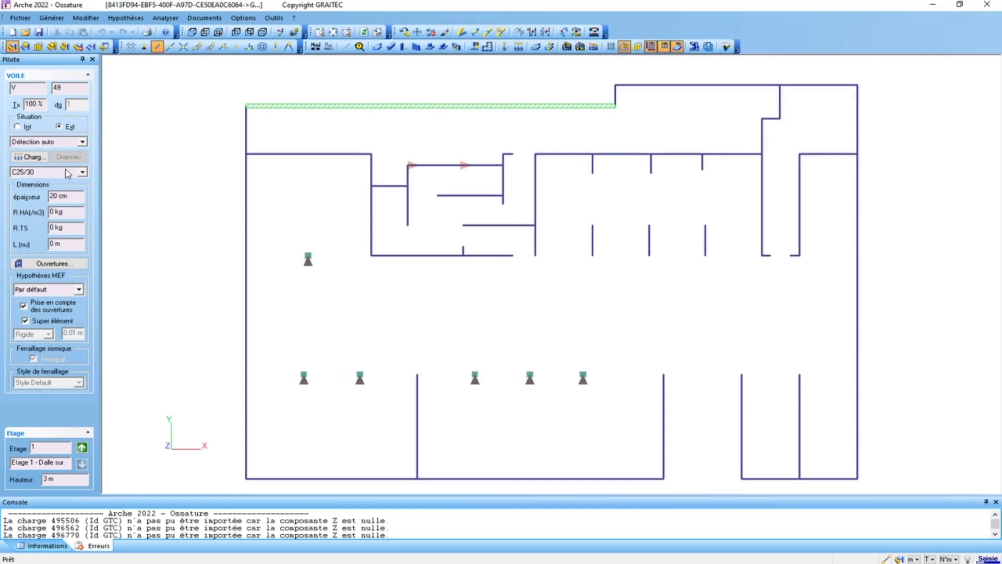
key("Escape")
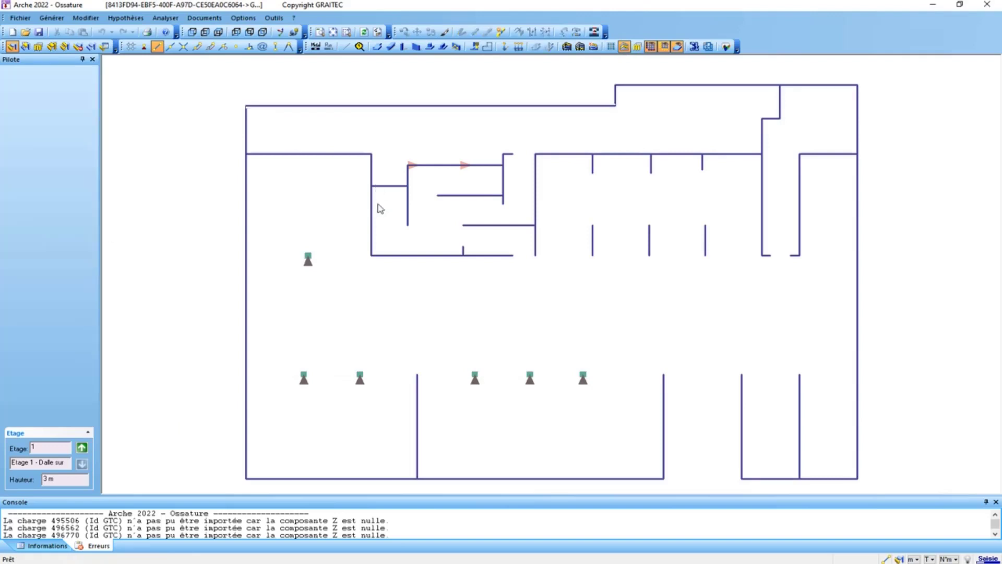
- Inspect the properties of the isolated footing and the column above it near the upper-left part of storey 1
left_click(310, 272)
key("Escape")
scroll(310, 259, "up", 2)
left_click(309, 258)
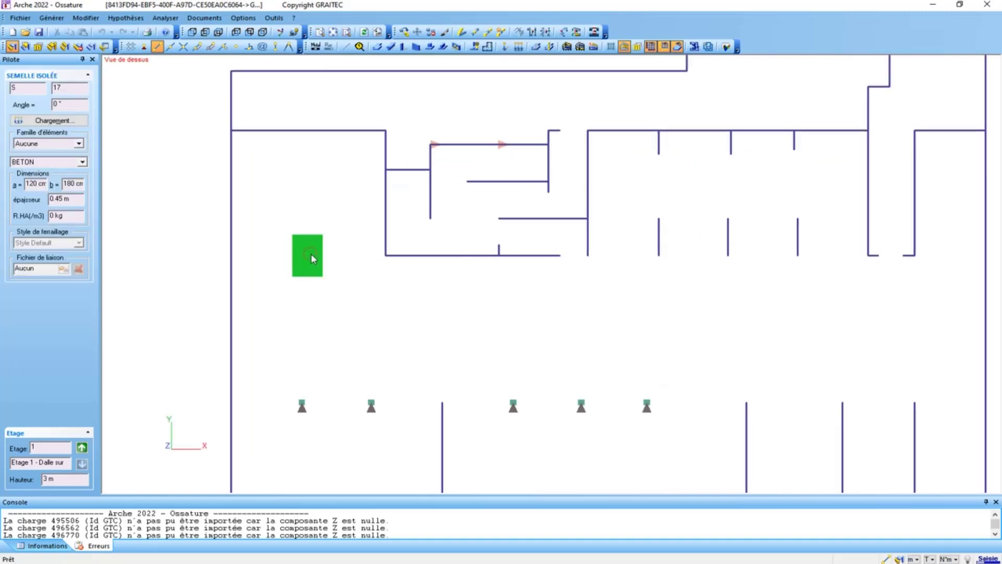
left_click(311, 258)
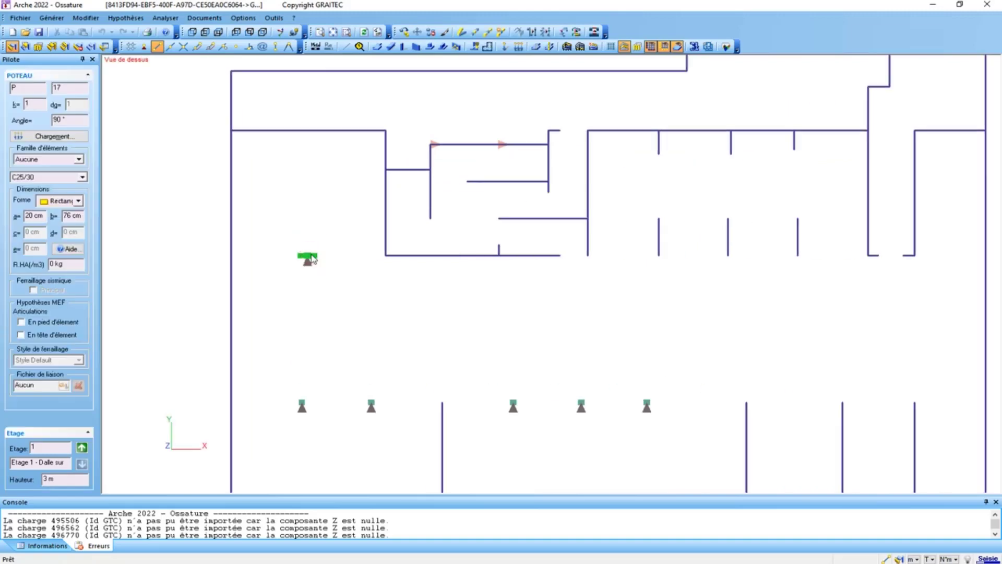
left_click(258, 254)
scroll(287, 248, "down", 3)
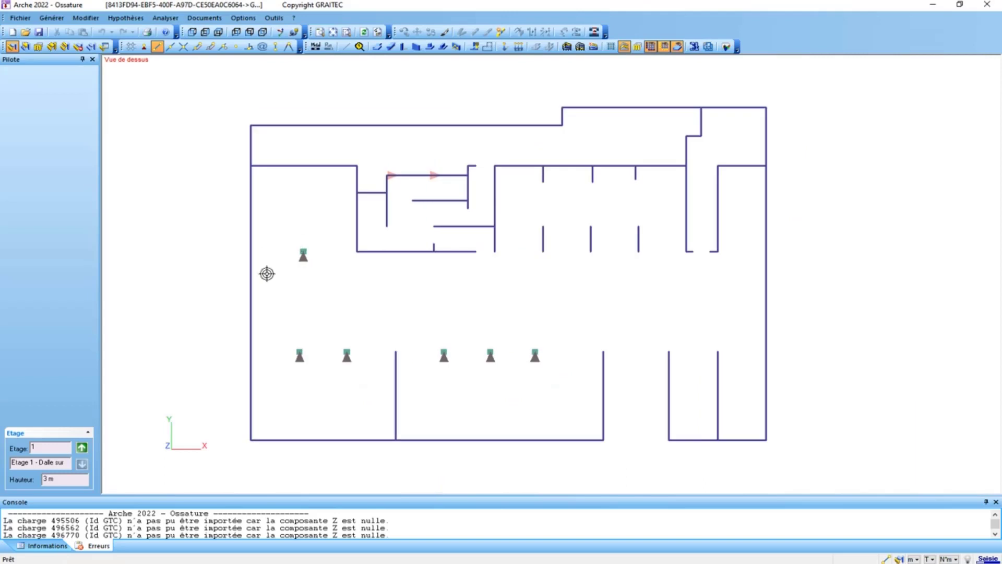
- Review the plans of storeys 2 to 6 one by one, then display the other storeys again
left_click(82, 448)
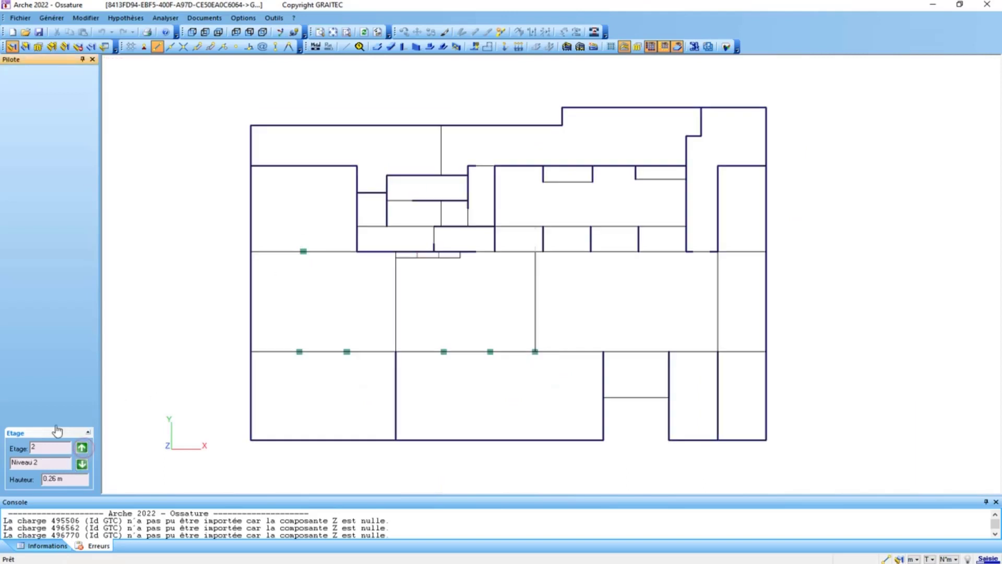
left_click(84, 449)
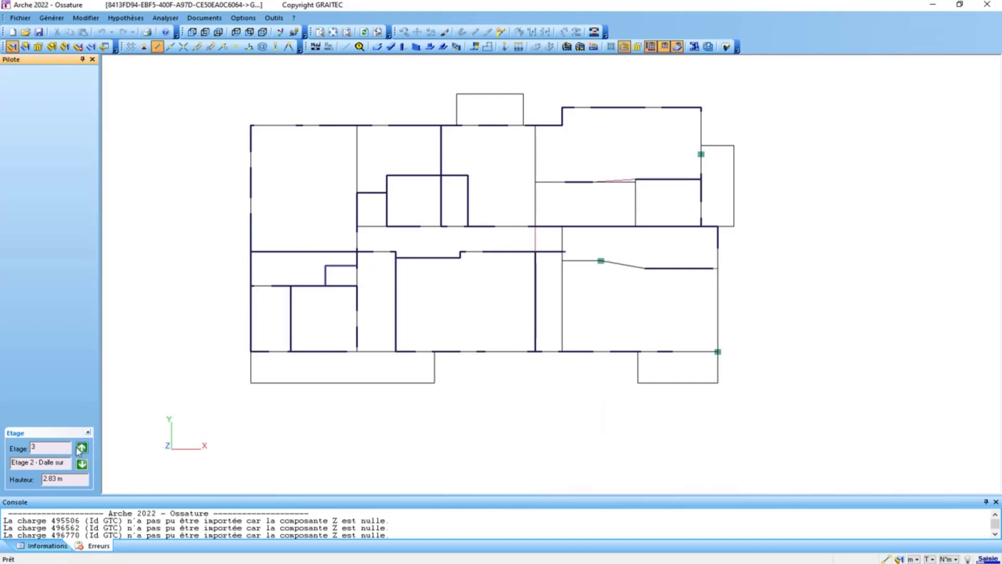
left_click(82, 447)
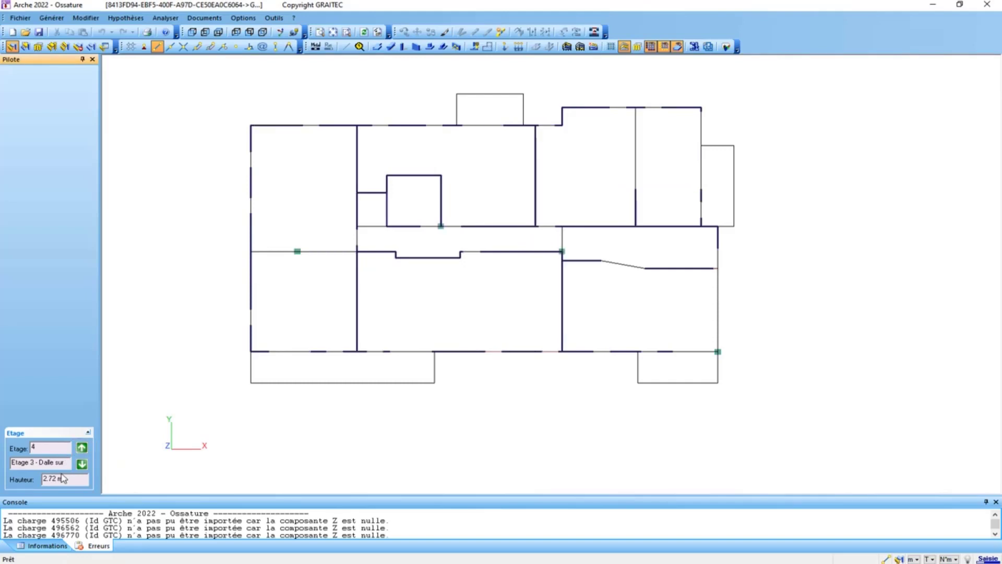
left_click(83, 449)
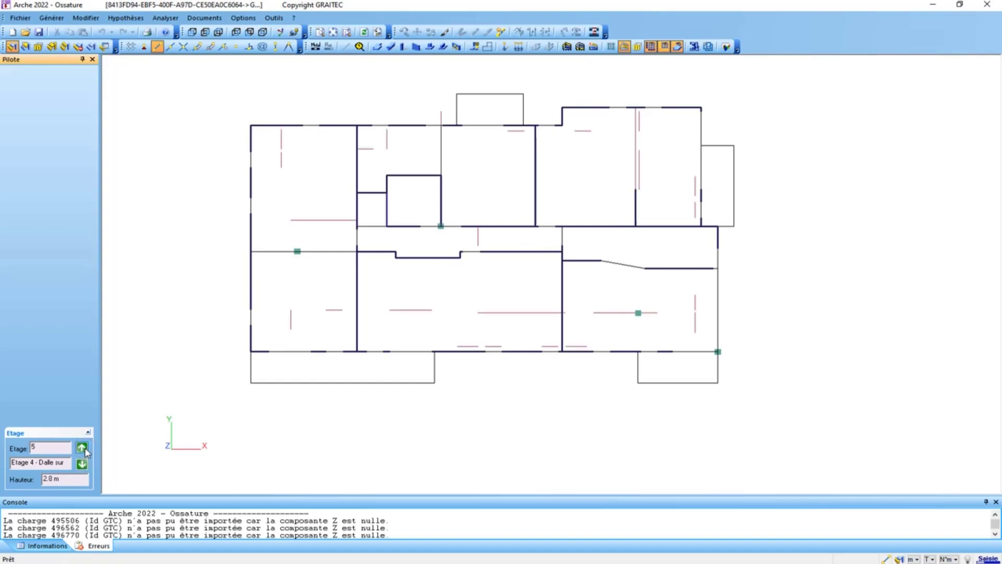
left_click(85, 449)
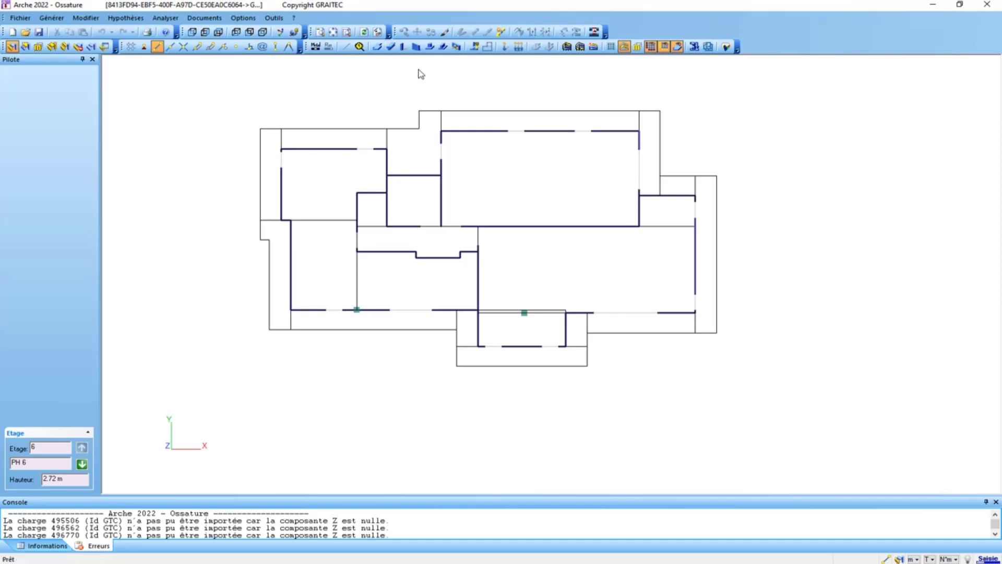
left_click(623, 47)
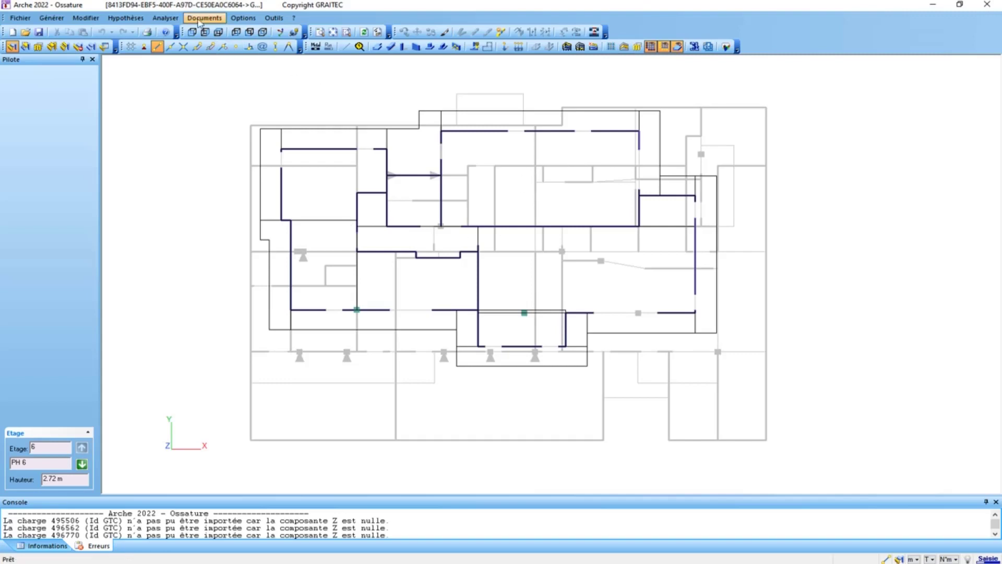
- Add the 30 MPa reinforced concrete C30/37 from the materials catalogue to the model's material list
left_click(138, 20)
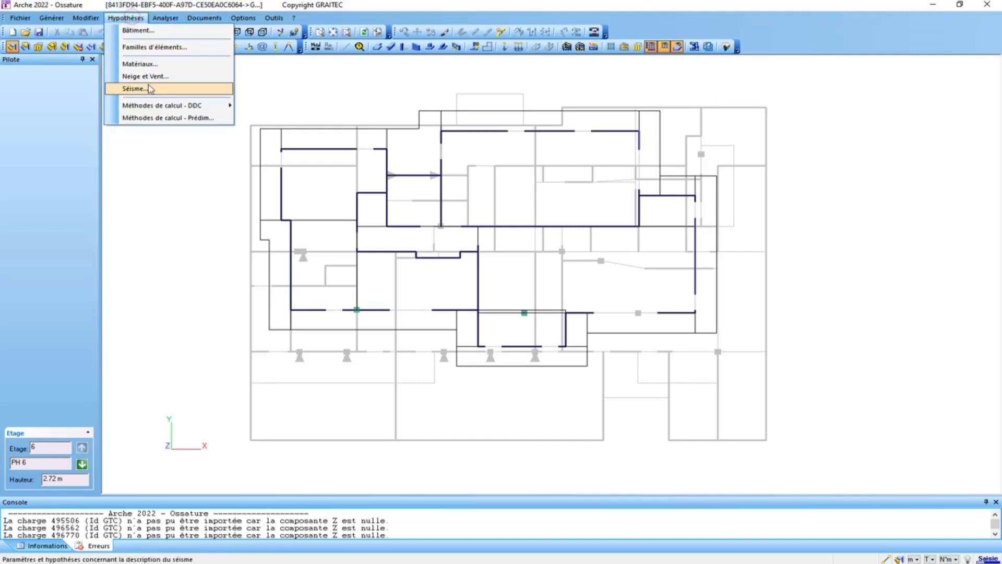
left_click(150, 63)
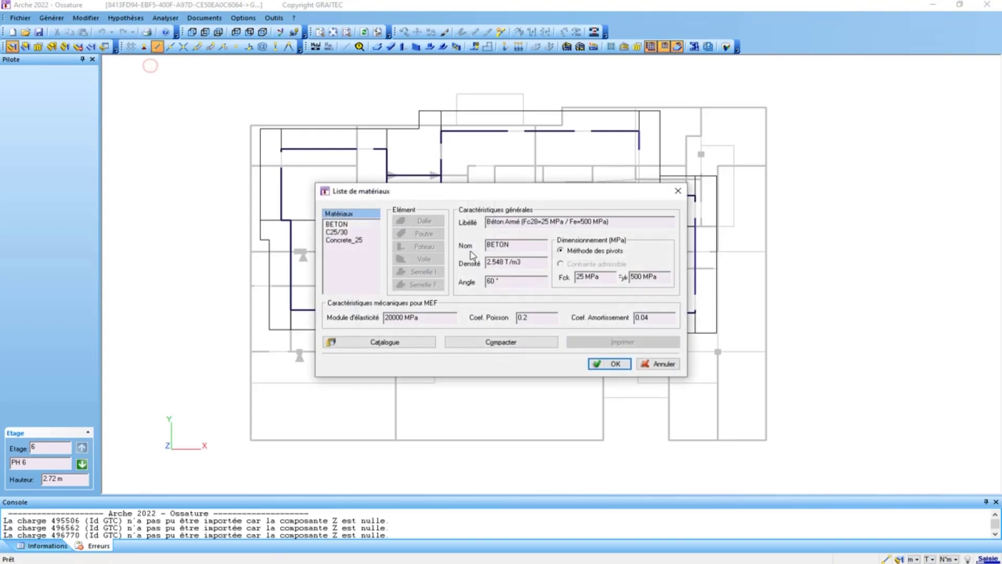
left_click(347, 232)
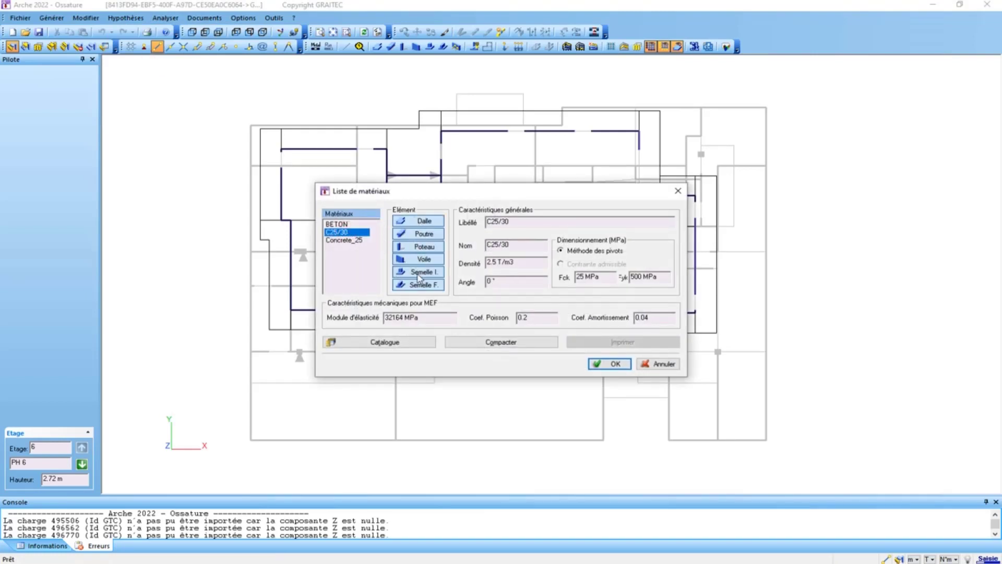
left_click(385, 342)
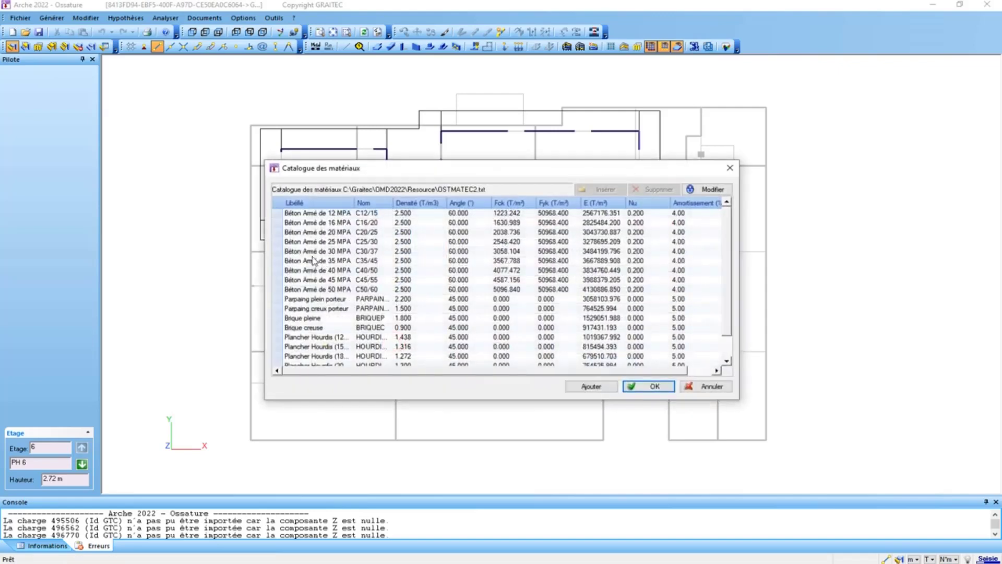
left_click(285, 252)
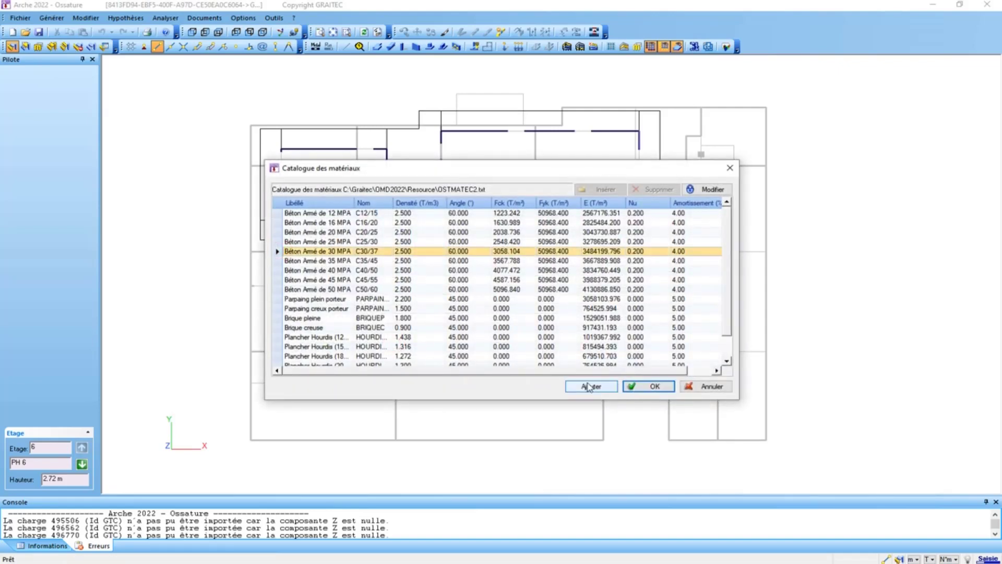
left_click(639, 385)
- Make C30/37 the default material for slabs, beams, columns, walls, isolated footings and strip footings, and confirm the list
left_click(337, 247)
left_click(423, 220)
left_click(424, 233)
left_click(429, 246)
left_click(424, 259)
left_click(423, 272)
left_click(424, 284)
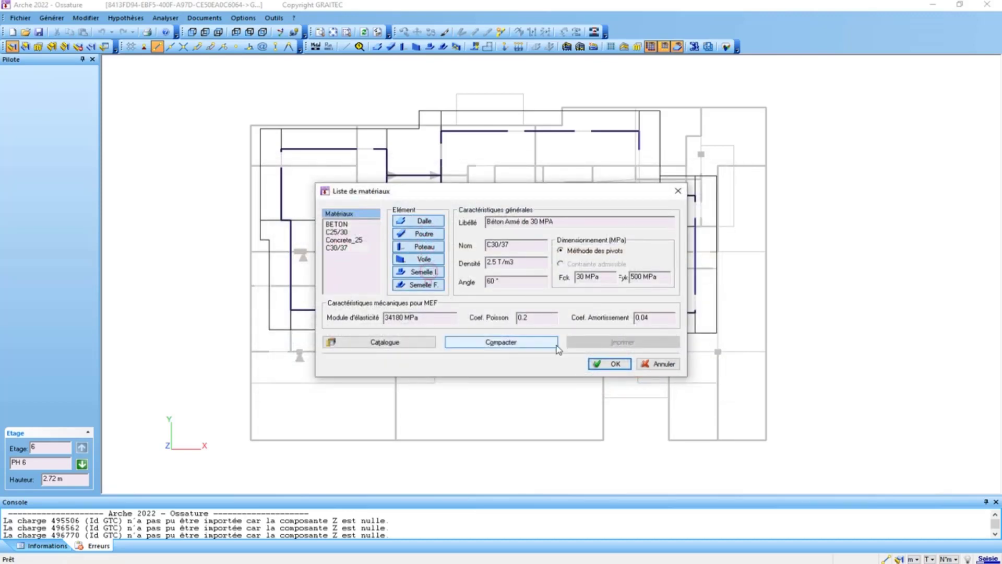
left_click(609, 364)
- Select the entire model and assign it the C30/37 material
right_click(559, 340)
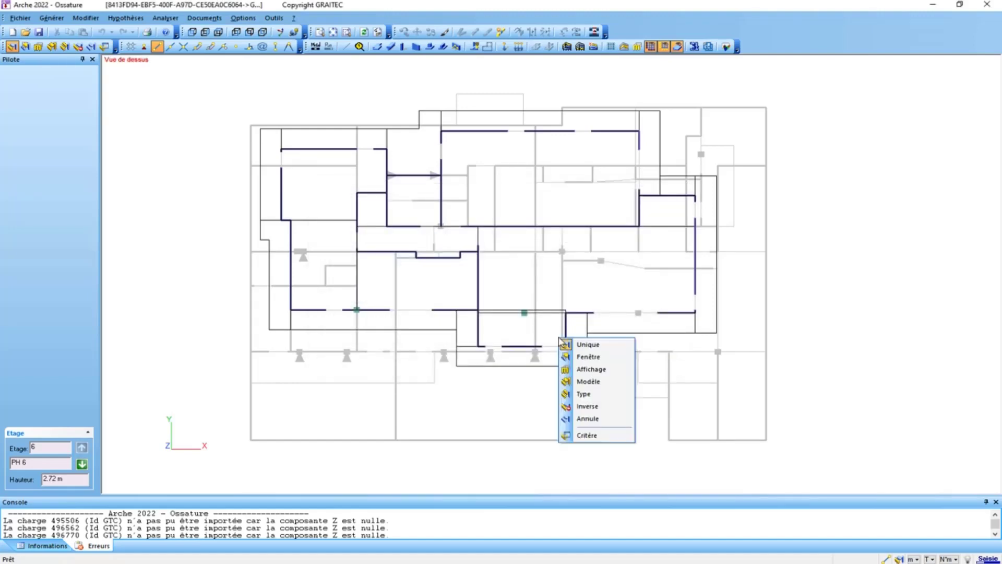
left_click(583, 380)
left_click(85, 18)
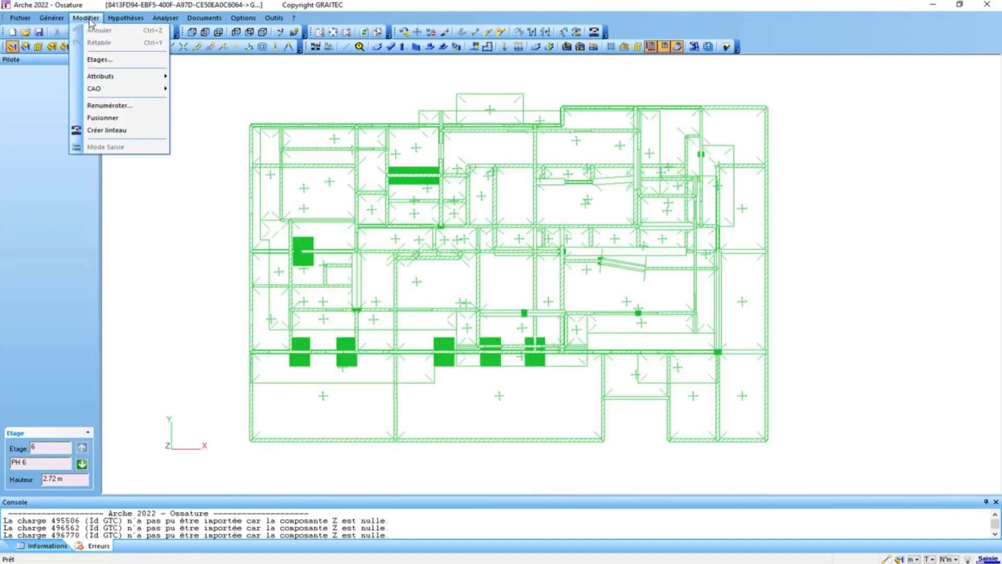
mouse_move(130, 76)
left_click(208, 109)
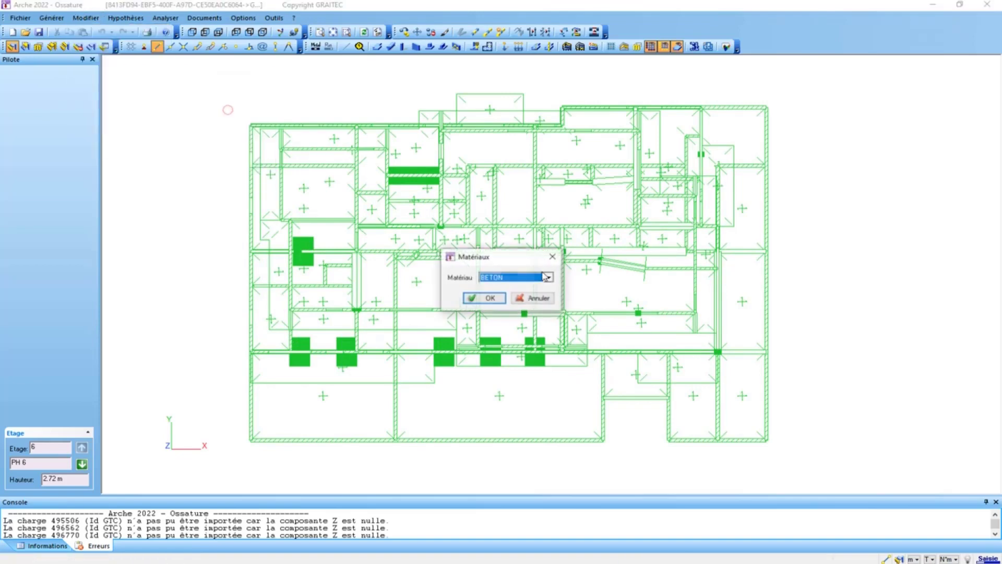
left_click(533, 277)
left_click(520, 304)
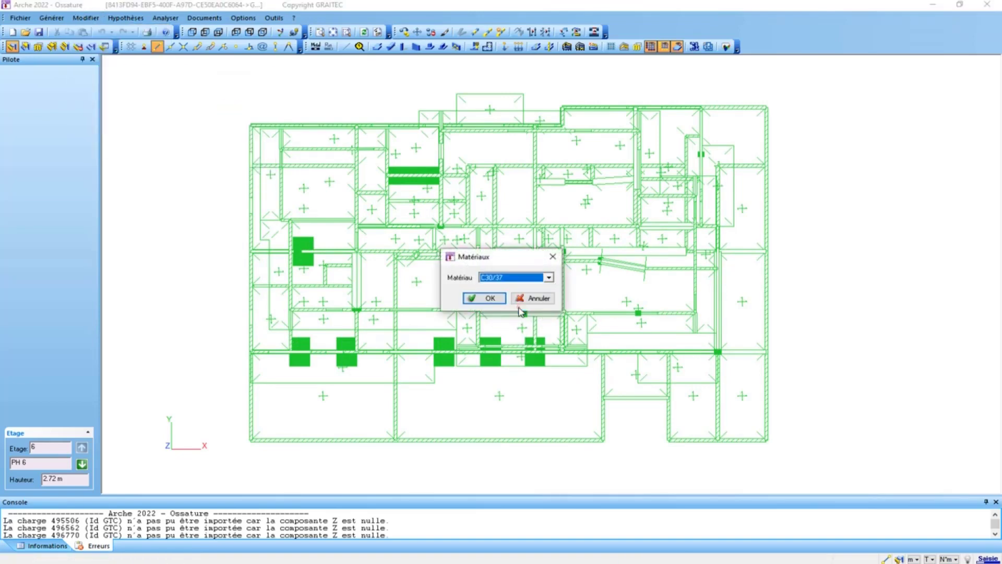
left_click(489, 302)
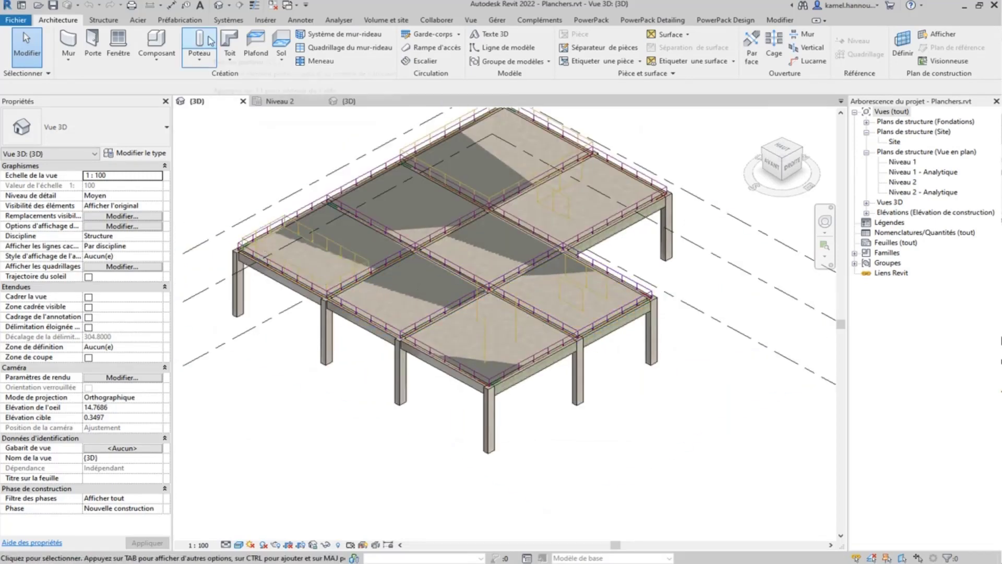
- In Revit, display the structural load types available for the Planchers.rvt model, then leave load placement
left_click(338, 20)
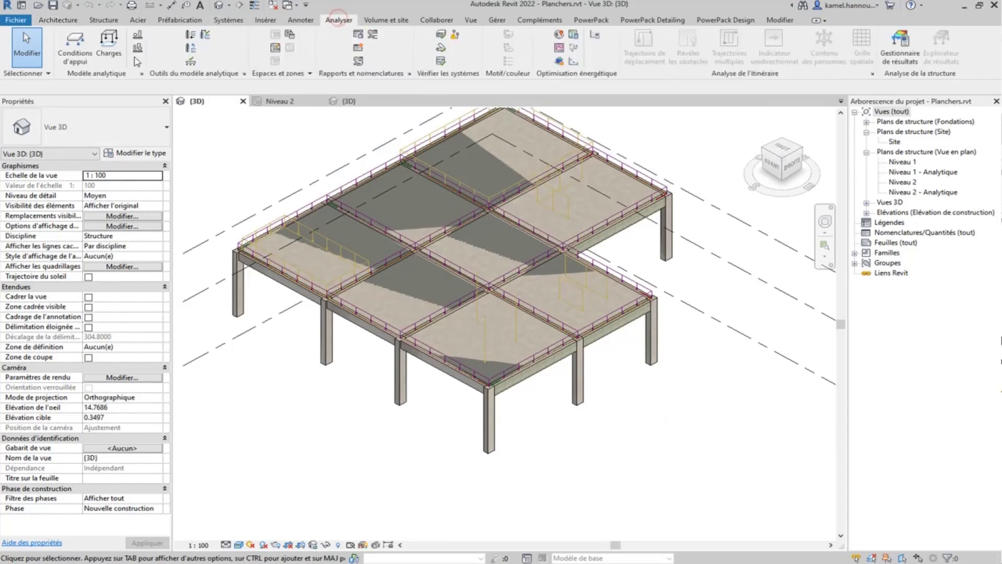
left_click(106, 47)
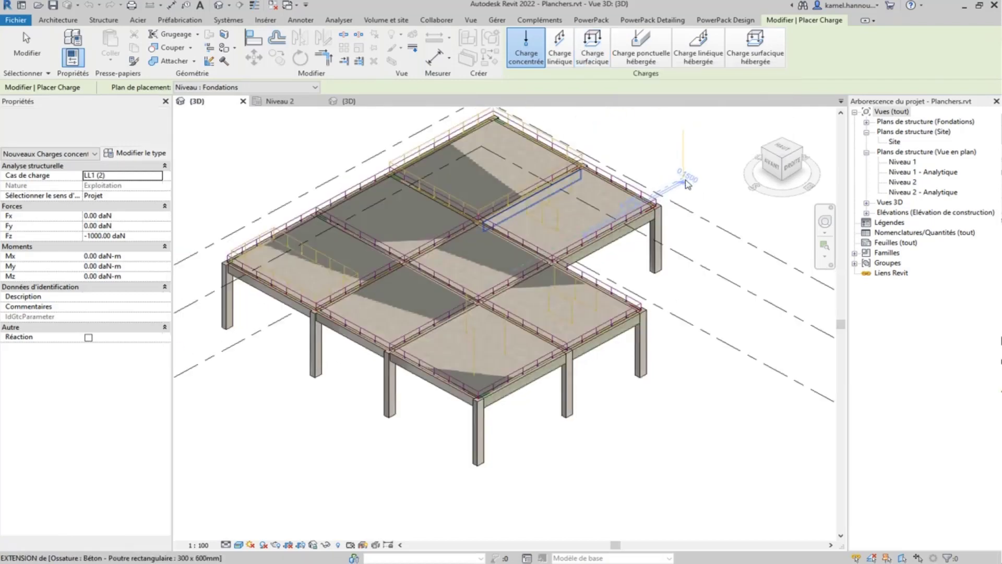
key("Escape")
key("Escape")
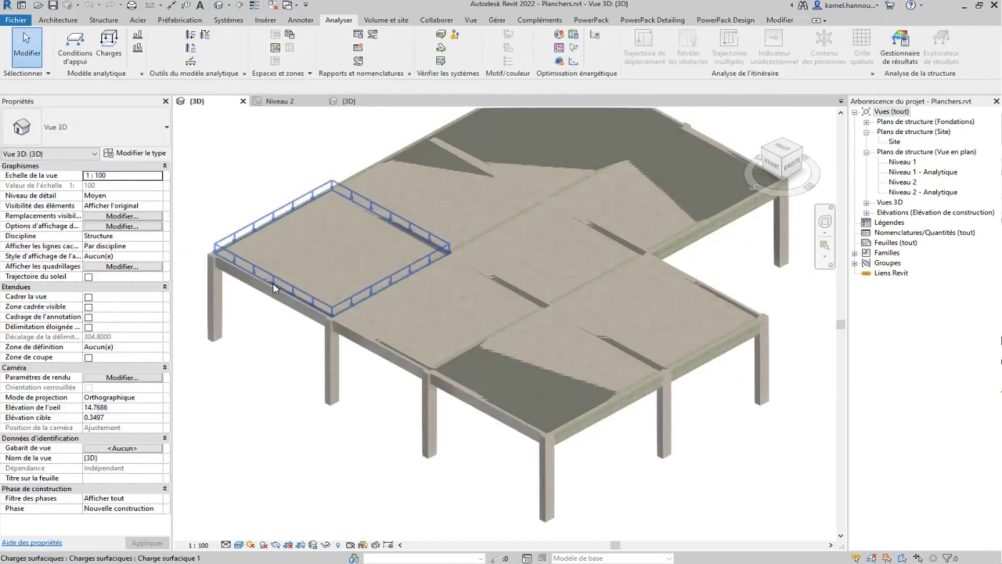
key("ctrl+z")
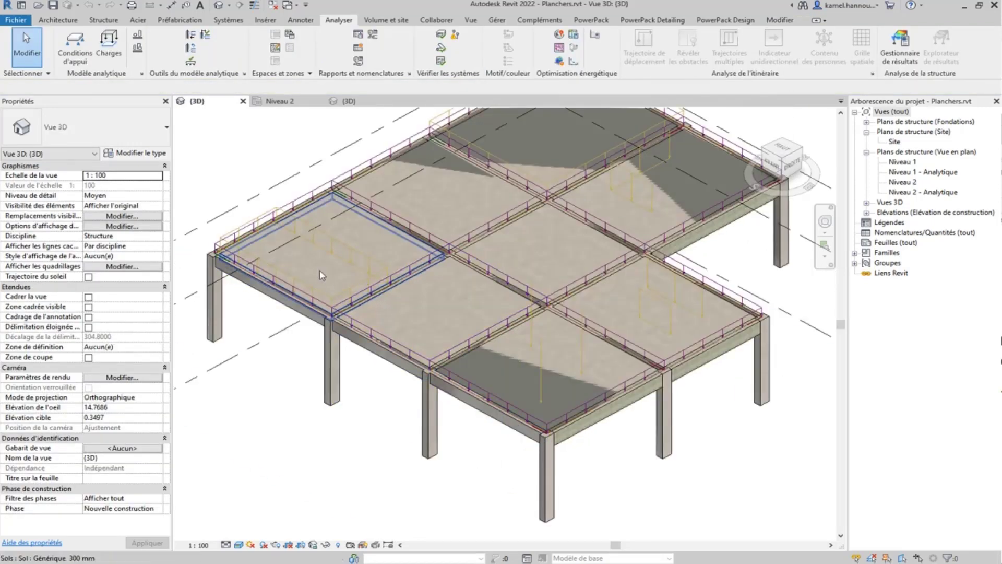
- Inspect the properties of the dead and live area loads on the left corner and rear slabs, including the partial-area load
left_click(294, 203)
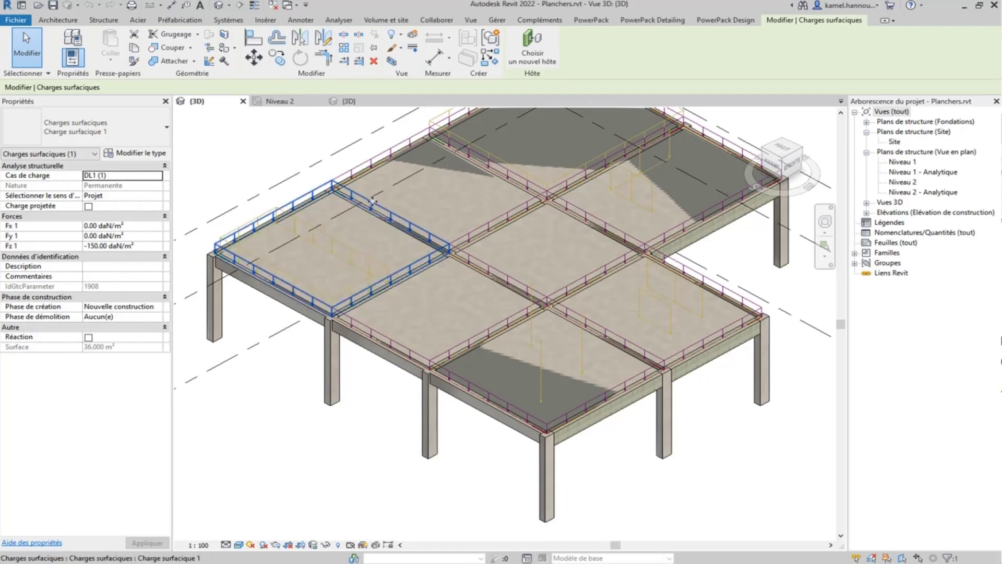
middle_click_drag(459, 164, 433, 223)
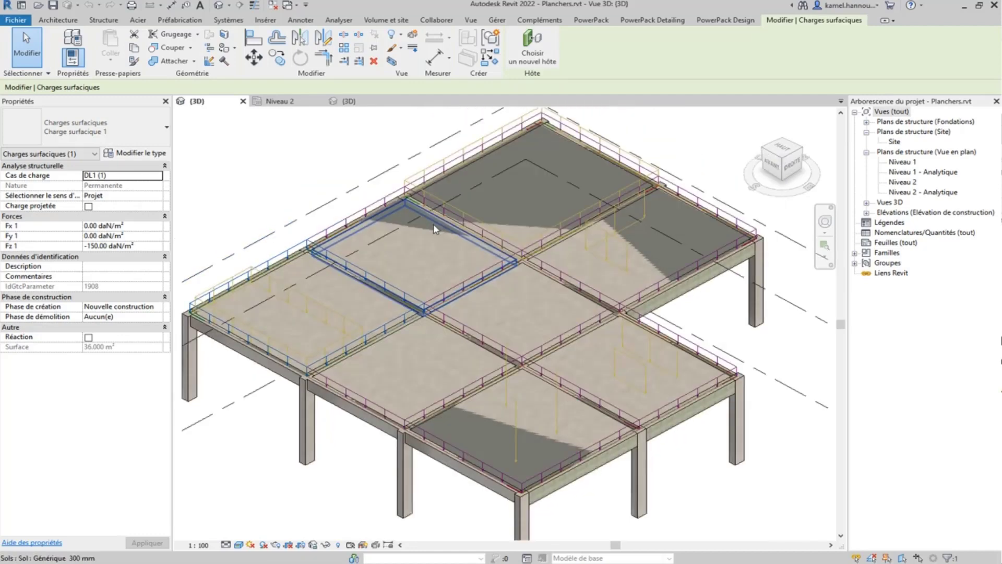
key("Escape")
left_click(451, 183)
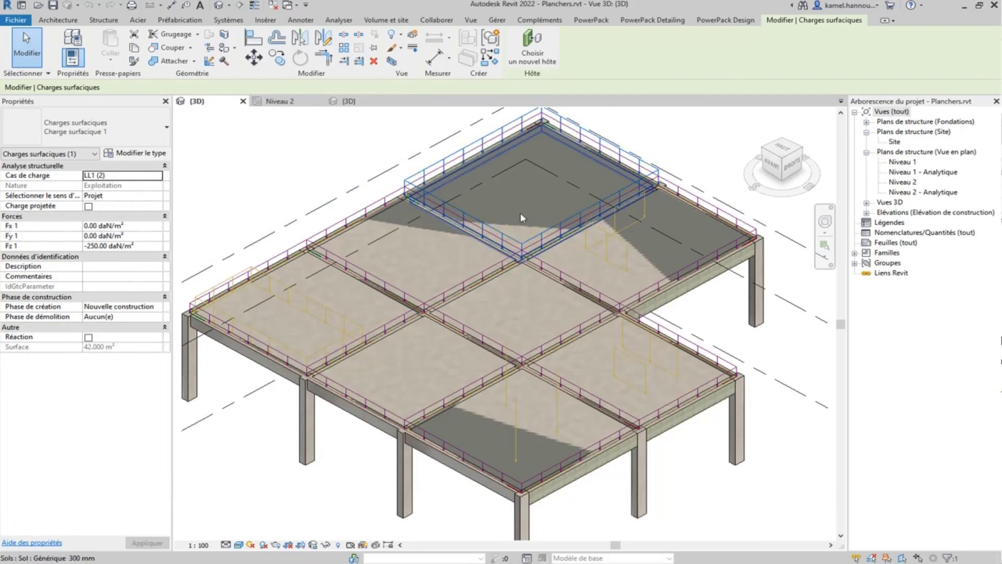
key("Escape")
middle_click_drag(402, 255, 274, 274, "shift")
left_click_drag(275, 274, 209, 289)
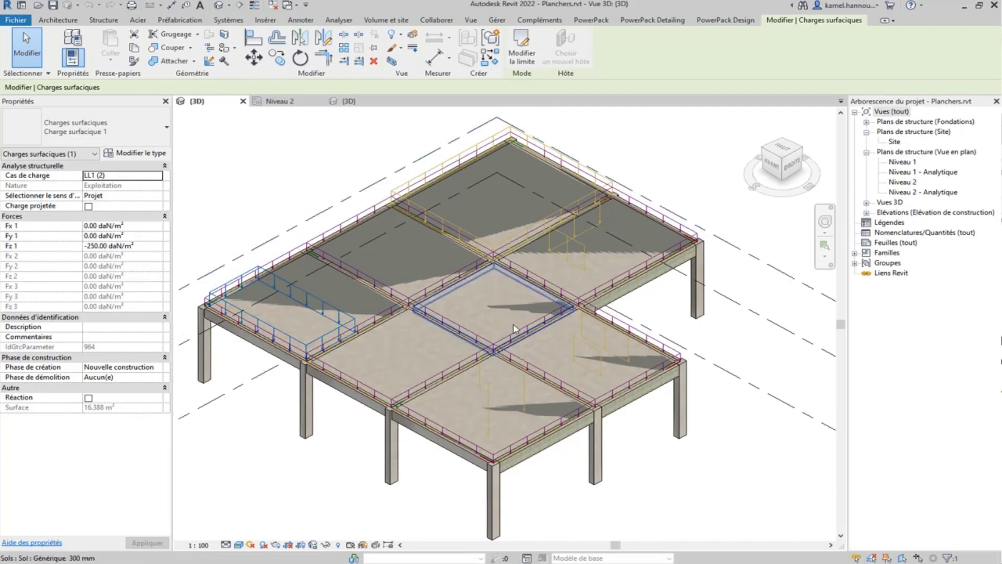
- Inspect the properties of the line loads on the two right-hand slab panels
scroll(600, 220, "up", 3)
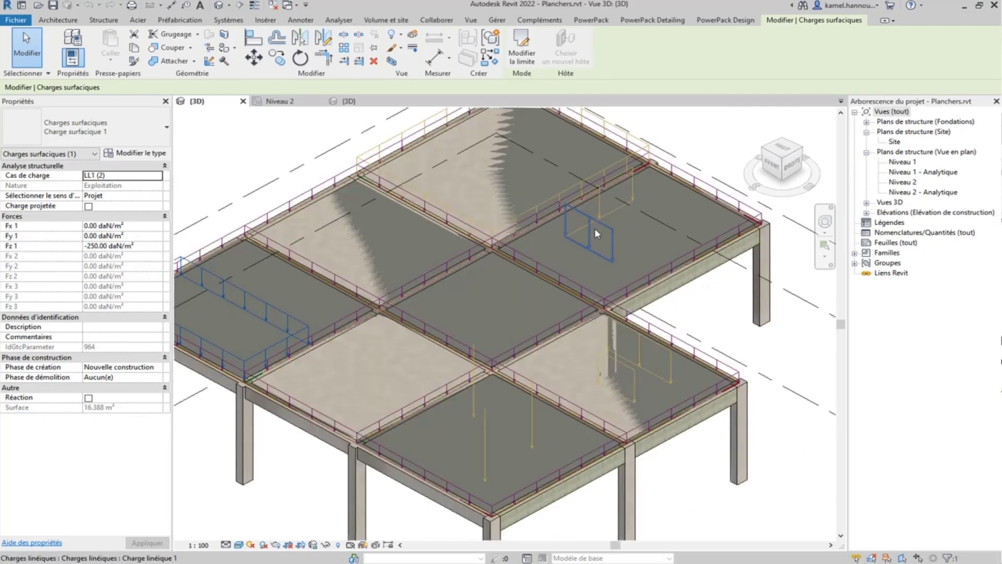
left_click(595, 226)
key("Escape")
left_click(637, 367)
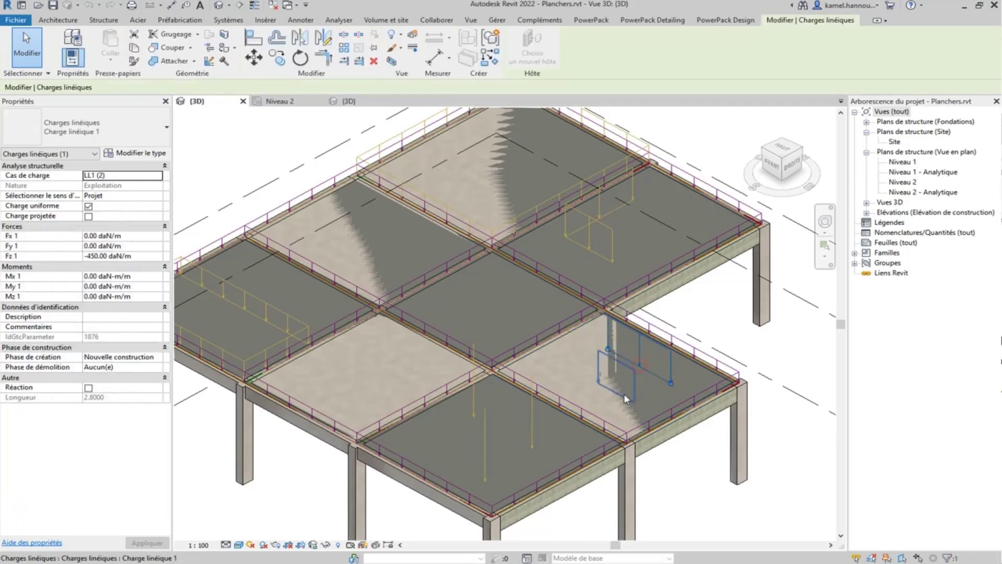
key("Escape")
- Inspect the force values of a point load on the front corner slab
middle_click_drag(535, 421, 609, 317)
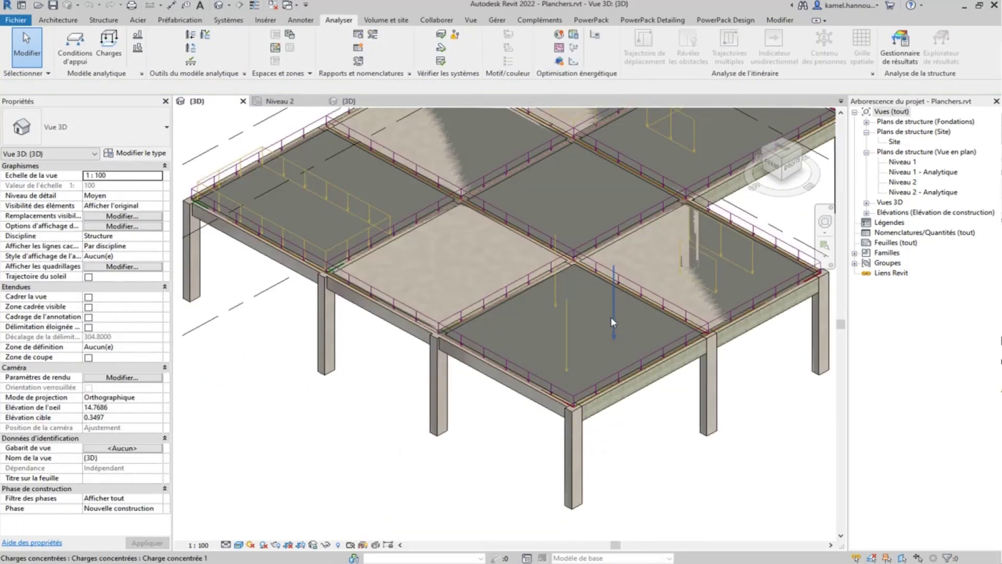
left_click(611, 318)
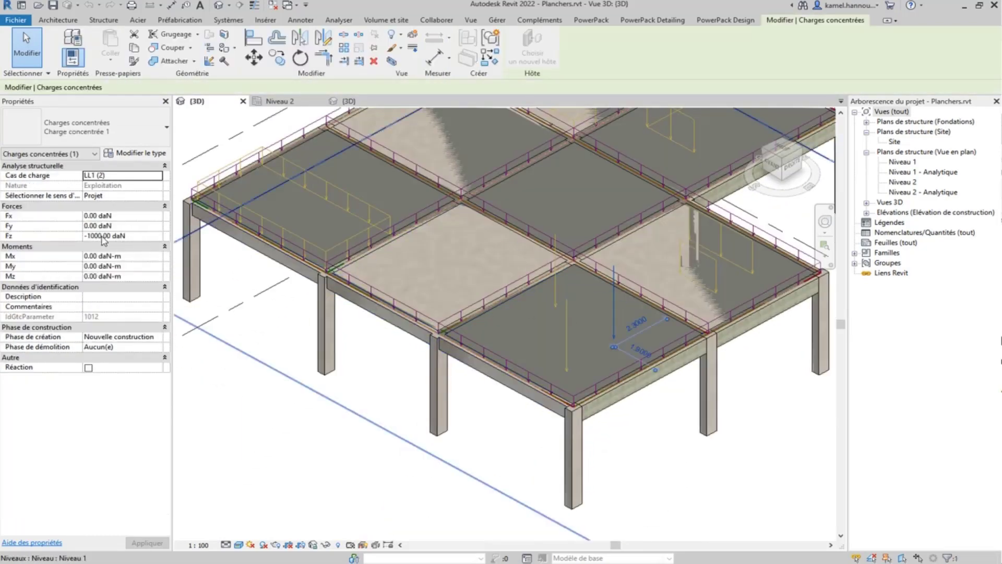
scroll(626, 313, "down", 2)
scroll(686, 300, "up", 2)
key("Escape")
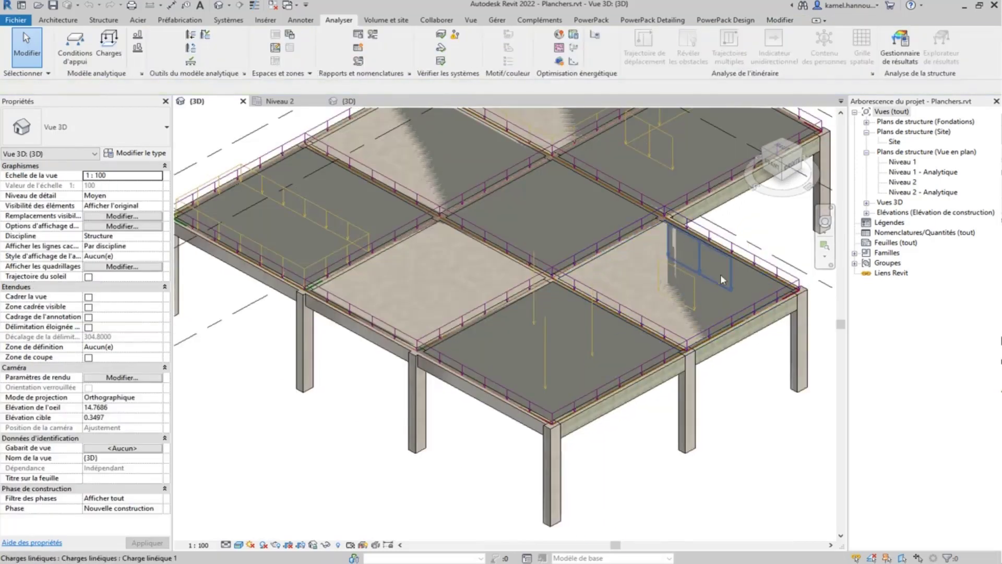
- Check the line loads on the right-hand panels again, clear the selection and view the whole floor
left_click(718, 282)
middle_click_drag(699, 301, 618, 379)
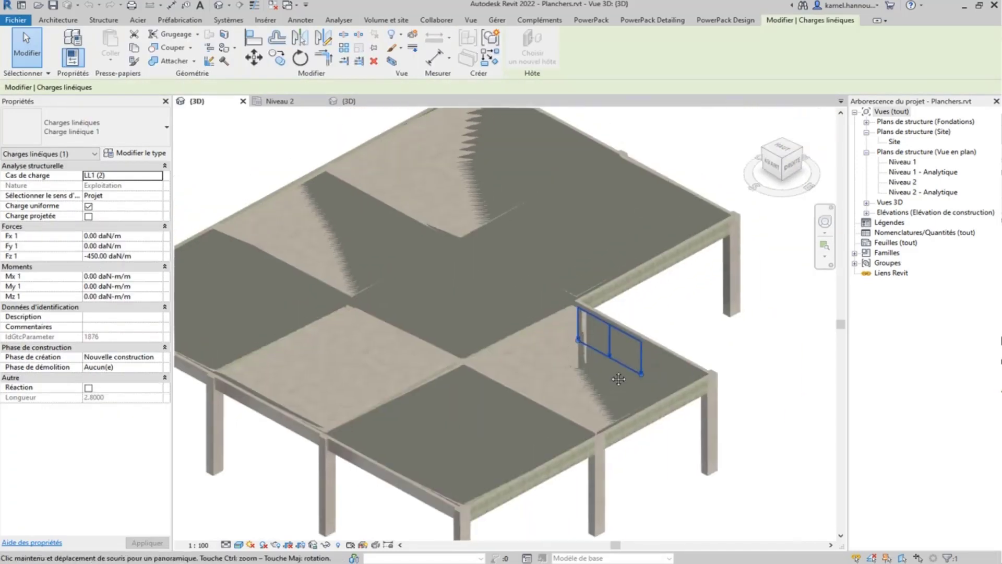
key("Escape")
scroll(593, 242, "down", 2)
scroll(580, 211, "up", 2)
left_click(530, 229)
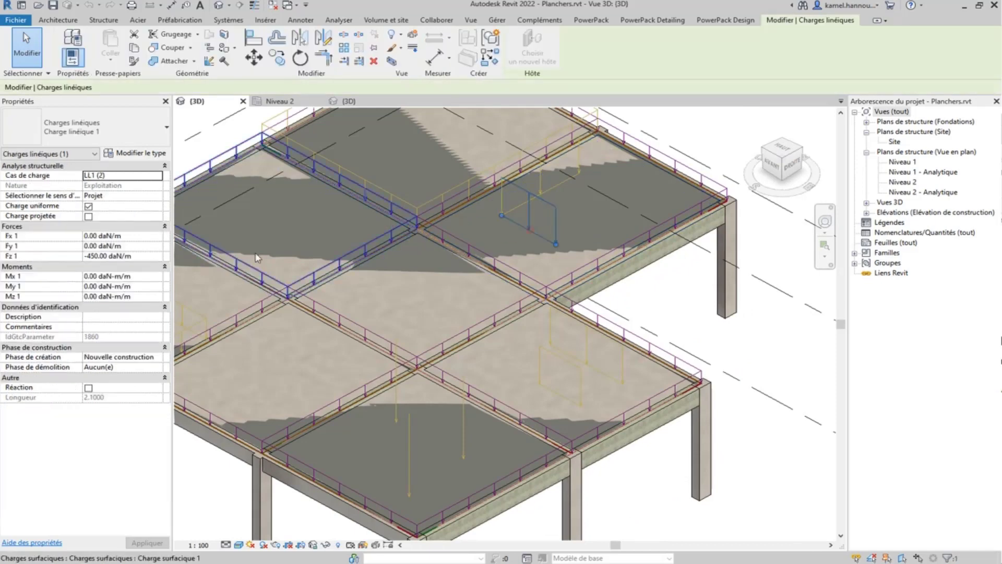
key("Escape")
scroll(595, 219, "down", 3)
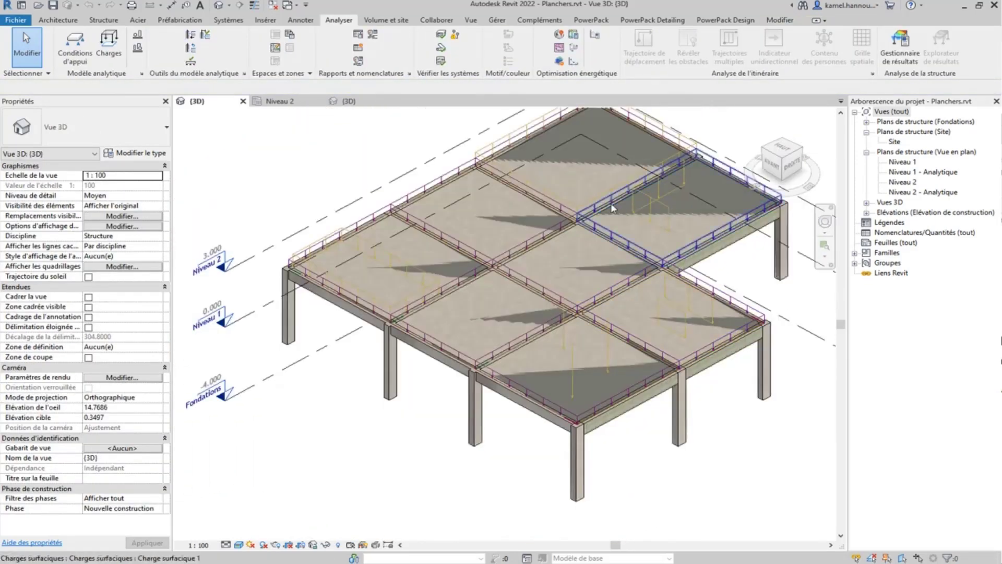
scroll(610, 204, "down", 1)
middle_click_drag(611, 204, 549, 224)
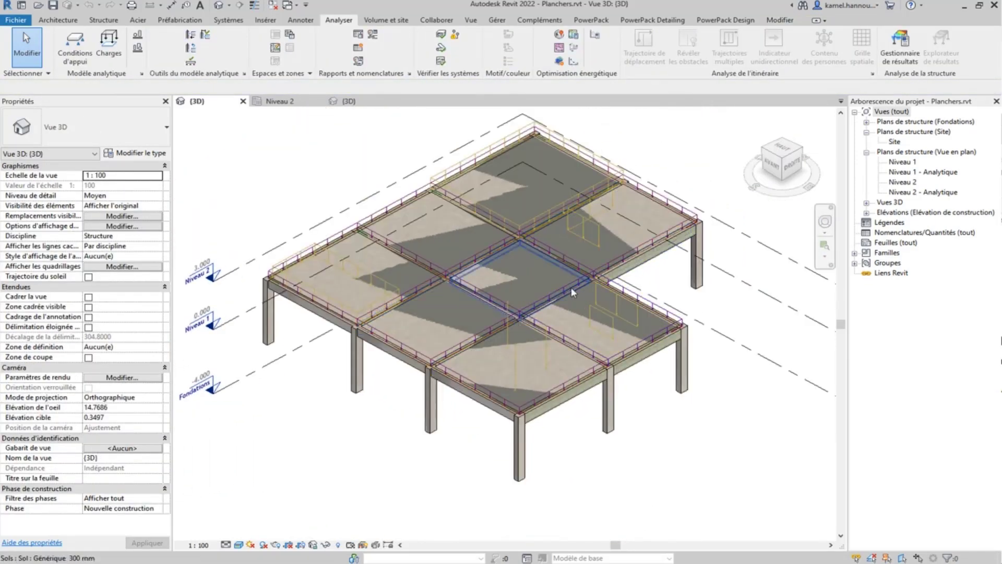
middle_click_drag(571, 287, 548, 294)
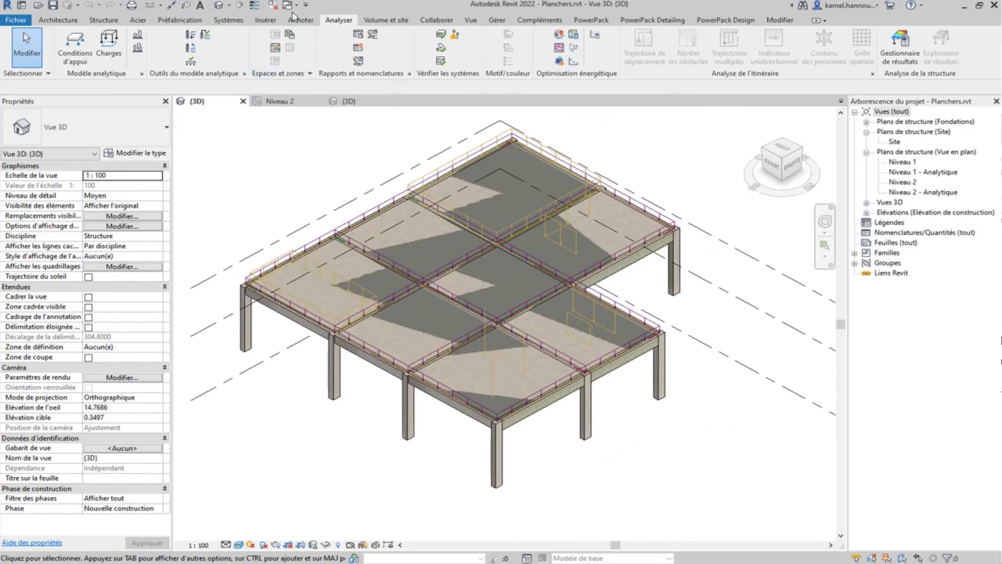
- Export the floor model with BIM Connect for Arche, declining new mappings for all materials and skipping the report
left_click(600, 20)
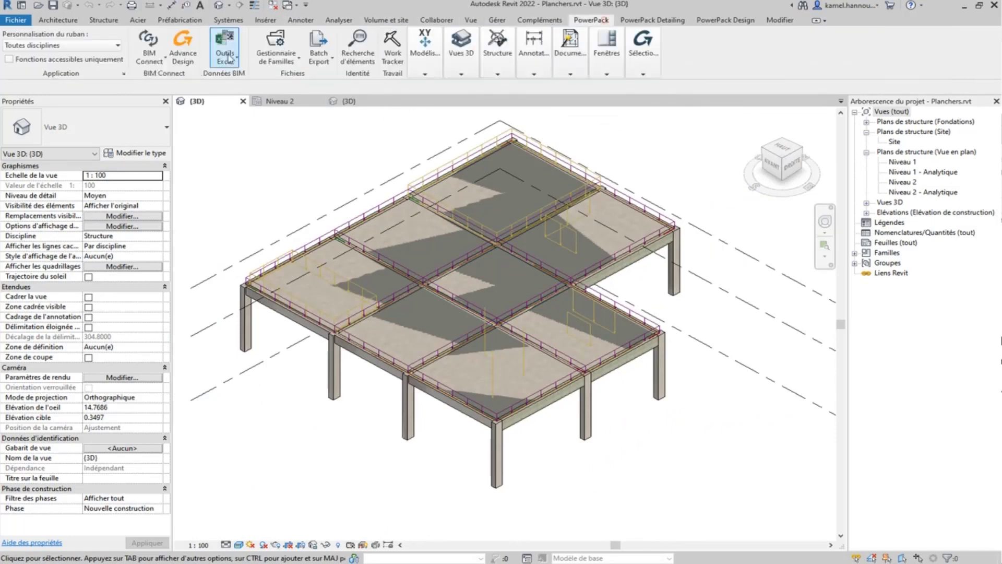
left_click(154, 66)
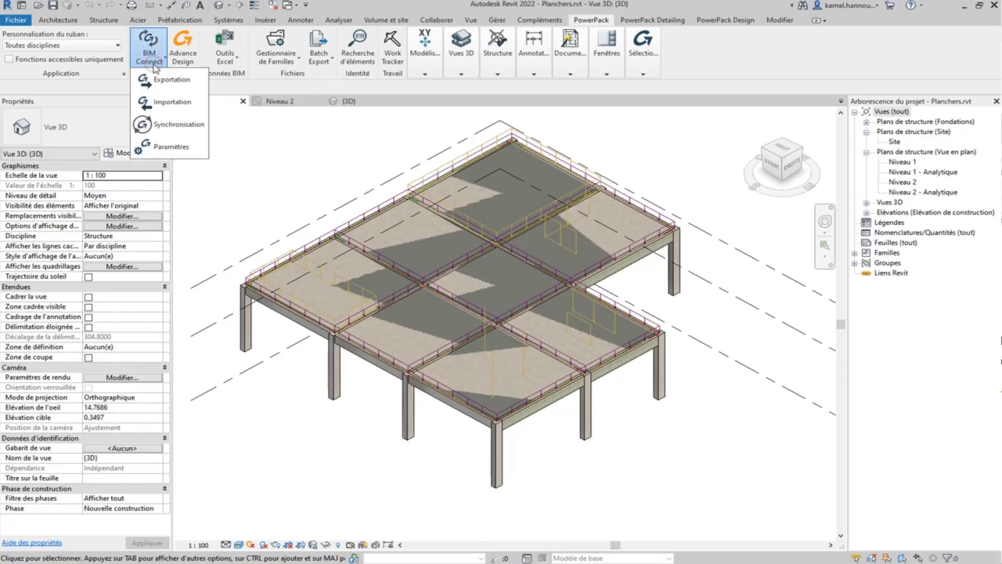
left_click(167, 81)
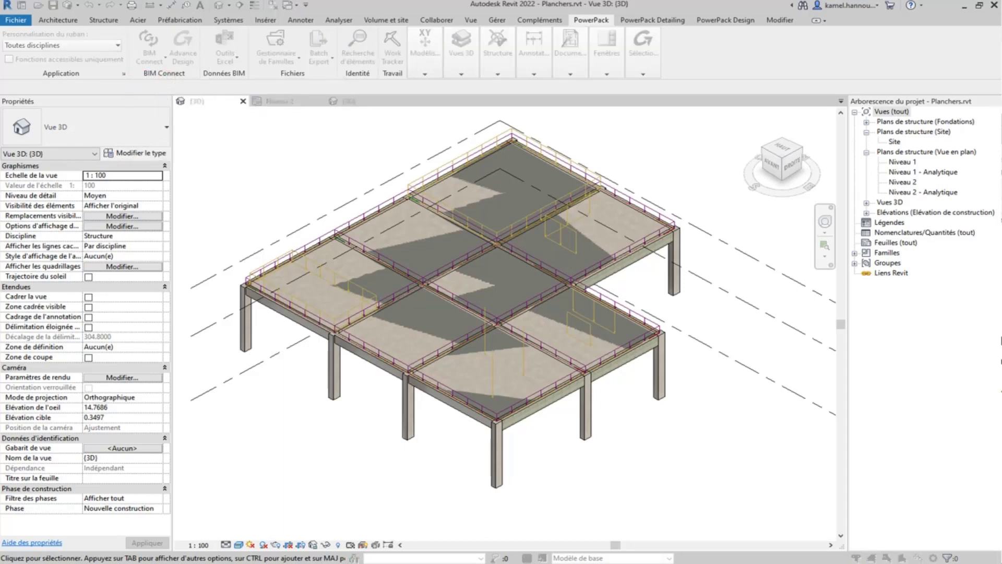
left_click(597, 294)
left_click(533, 323)
key("Return")
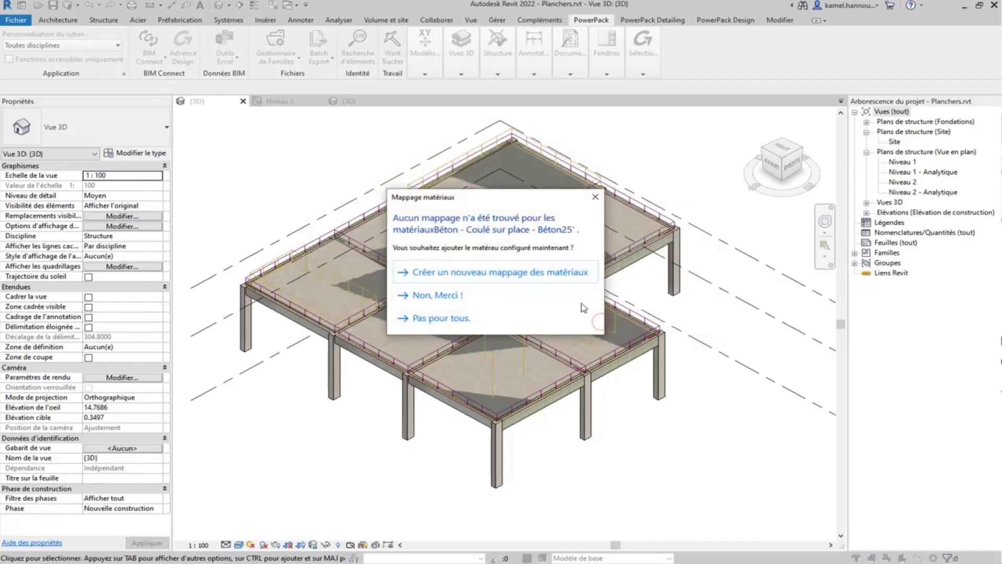
left_click(456, 320)
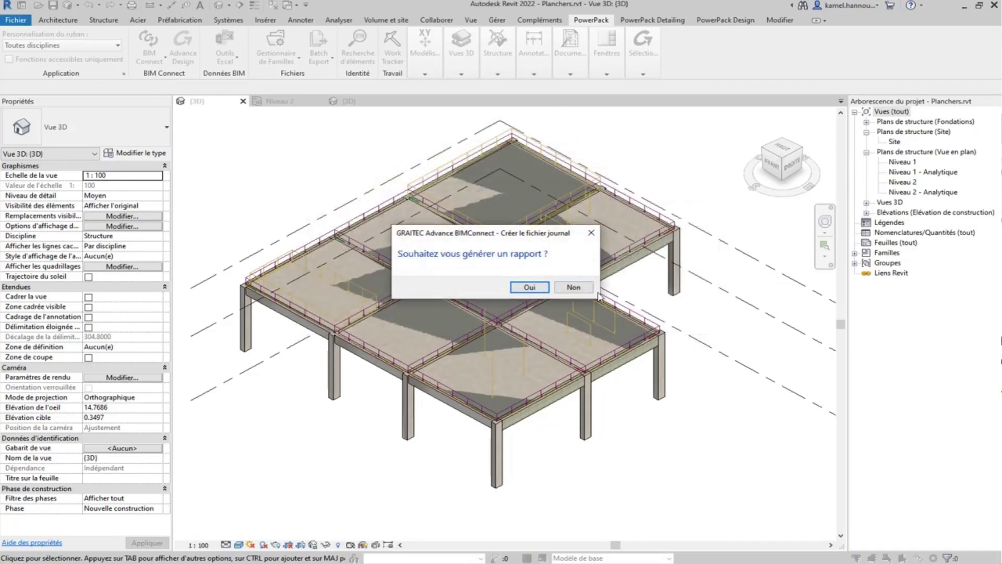
left_click(574, 288)
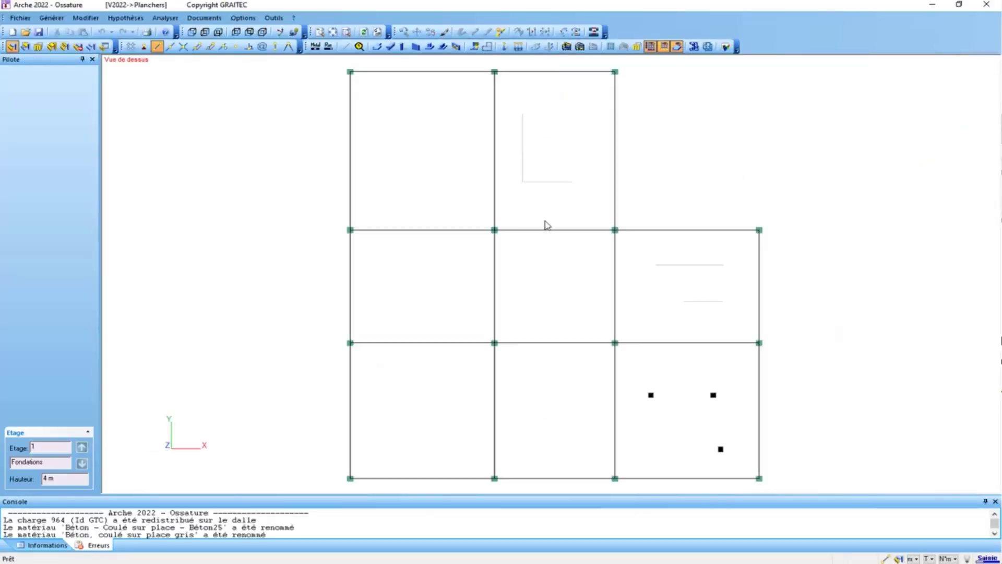
- Inspect the line load in the upper-middle panel and the surface load values of the upper-left slab
left_click(544, 185)
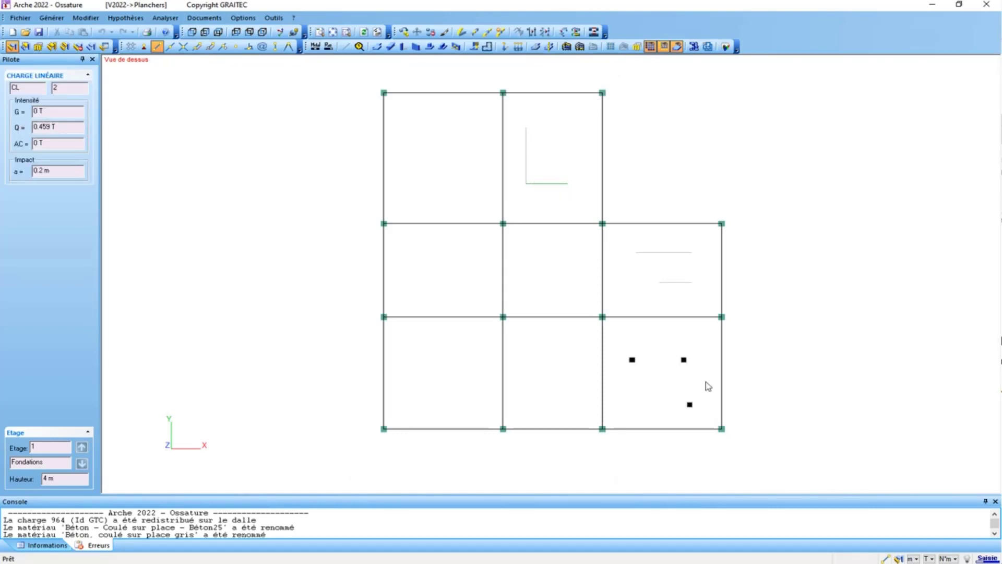
left_click(555, 182)
left_click(453, 98)
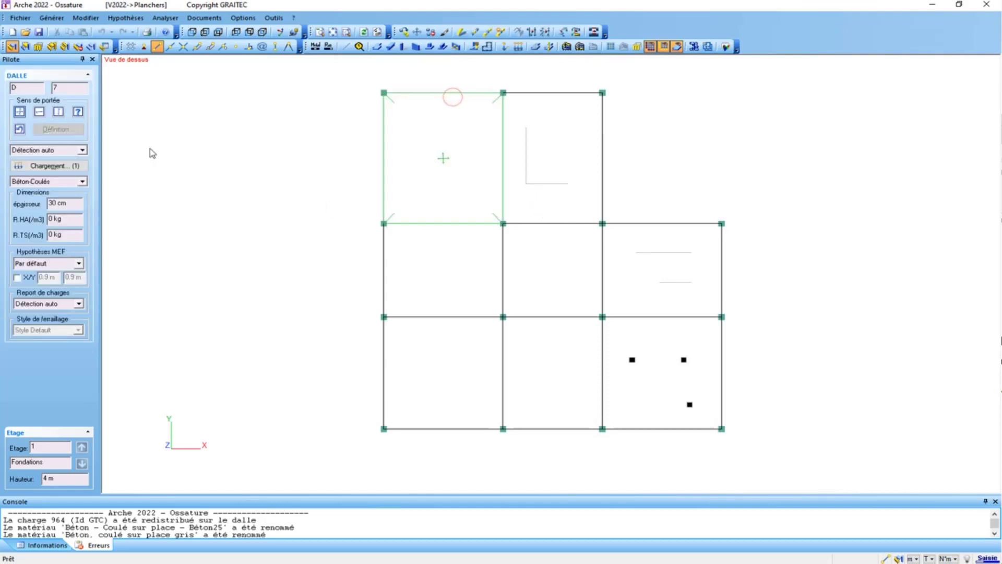
left_click(48, 166)
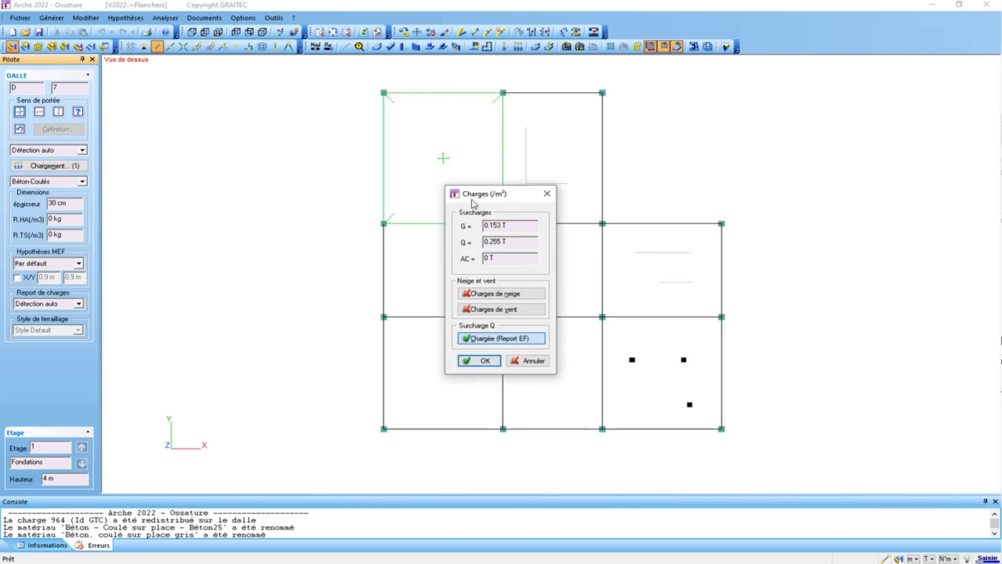
double_click(509, 226)
double_click(515, 243)
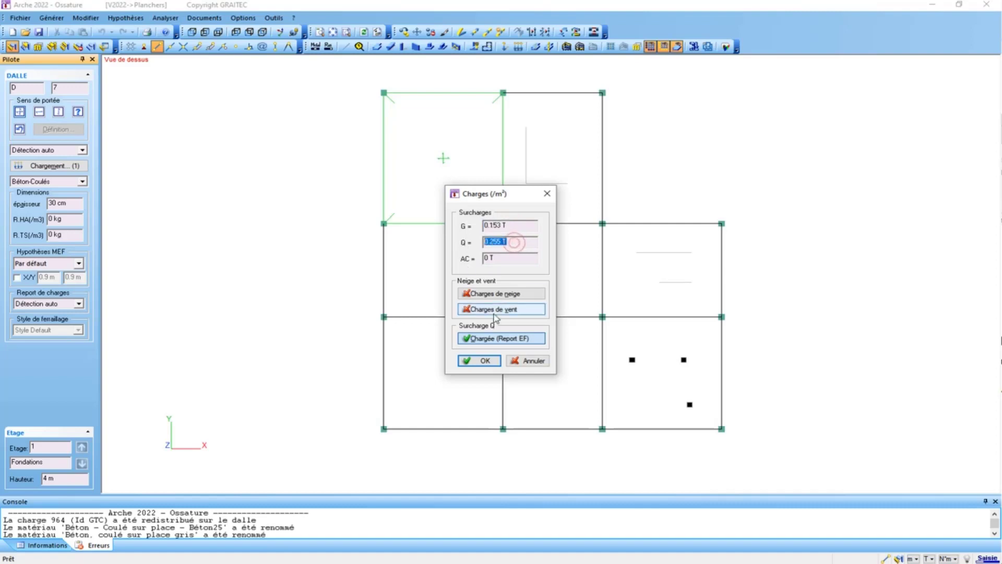
left_click(519, 361)
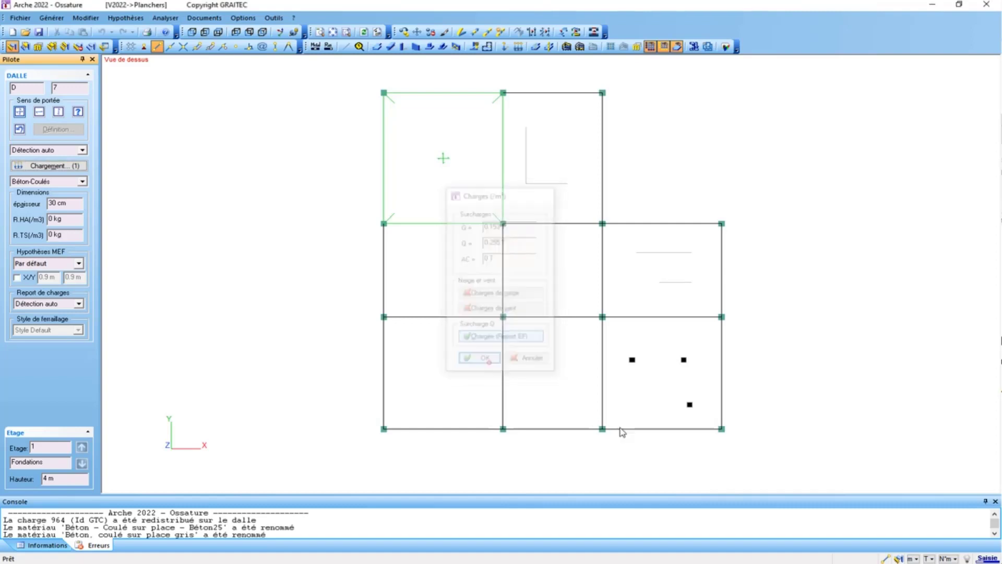
- Set the force unit to daN and the moment unit to daN*m
left_click(929, 558)
left_click(959, 494)
left_click(946, 557)
left_click(953, 482)
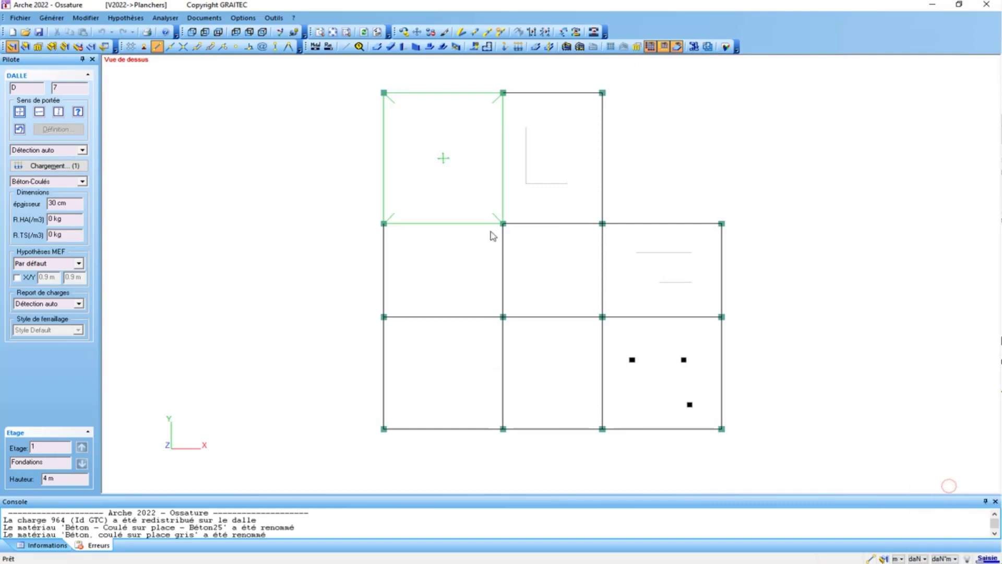
- Check the upper-left slab's surface loads and the neighbouring line load in the new units, then clear the selection
left_click(28, 164)
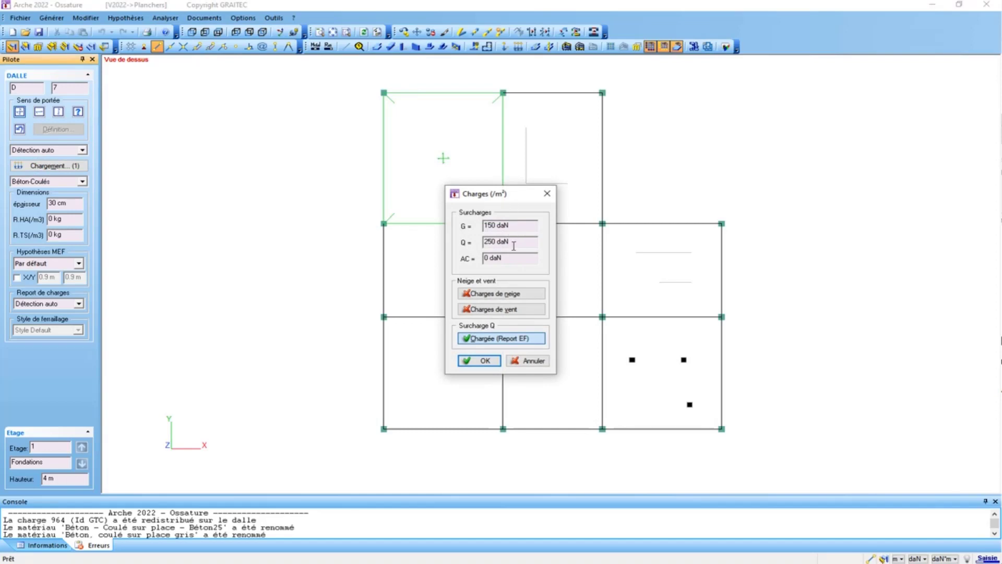
key("Return")
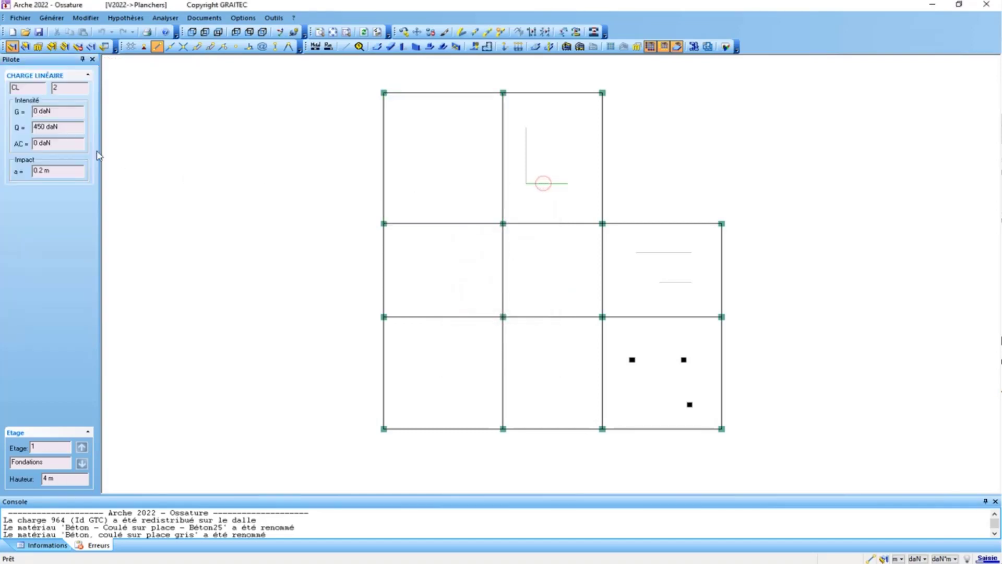
key("Escape")
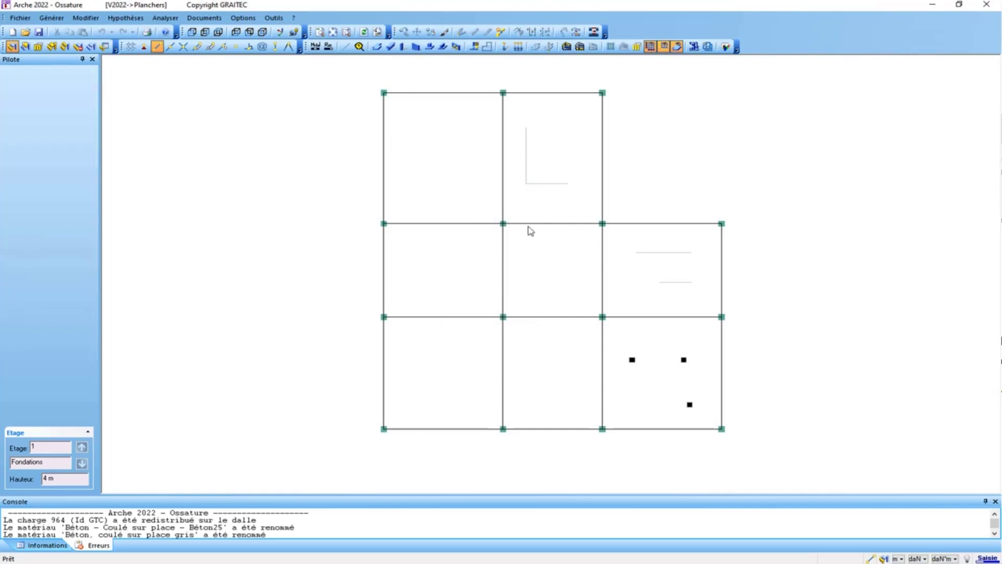
- Display the loading values of the slabs, point loads and line loads on the floor plan
double_click(531, 304)
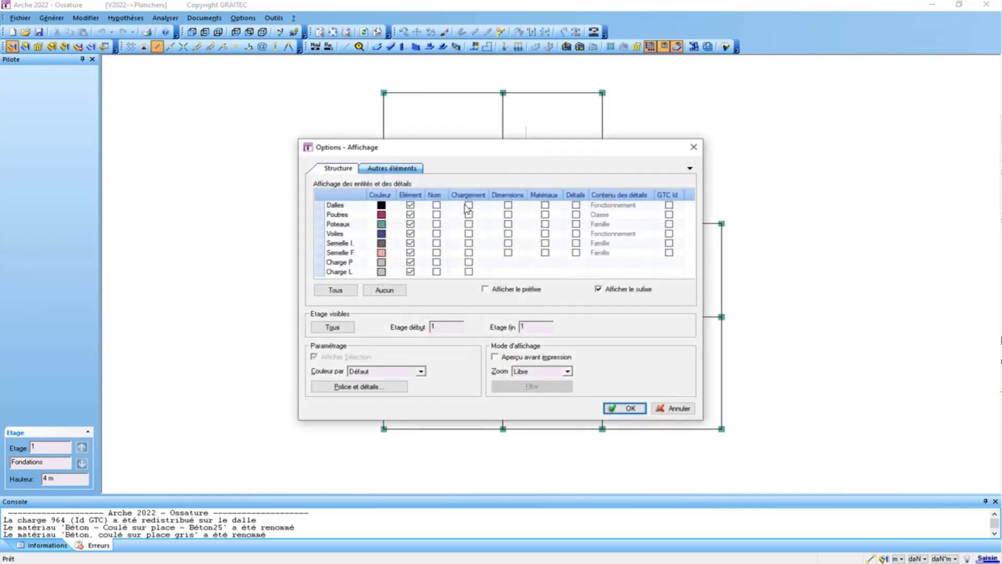
left_click(607, 407)
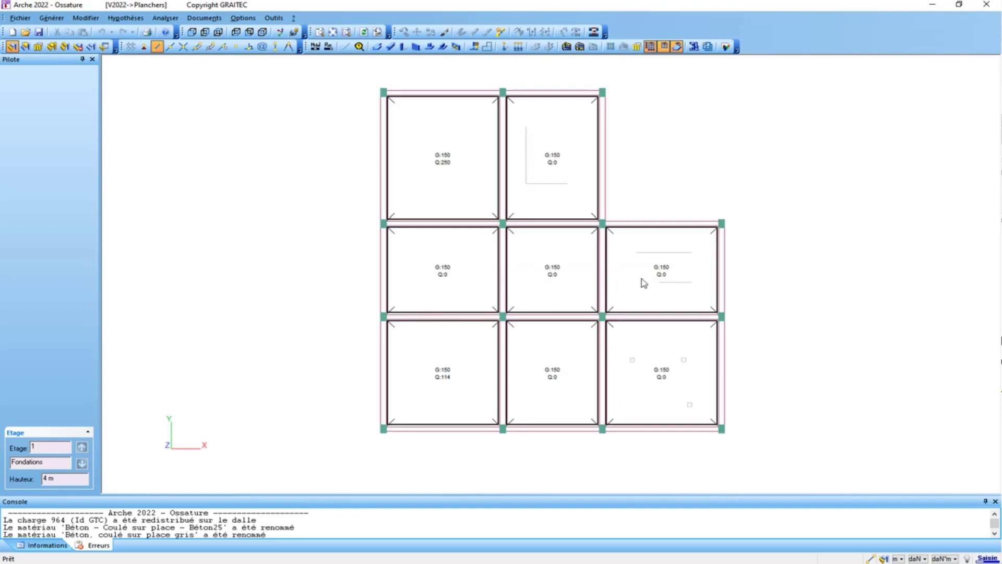
key("ctrl+d")
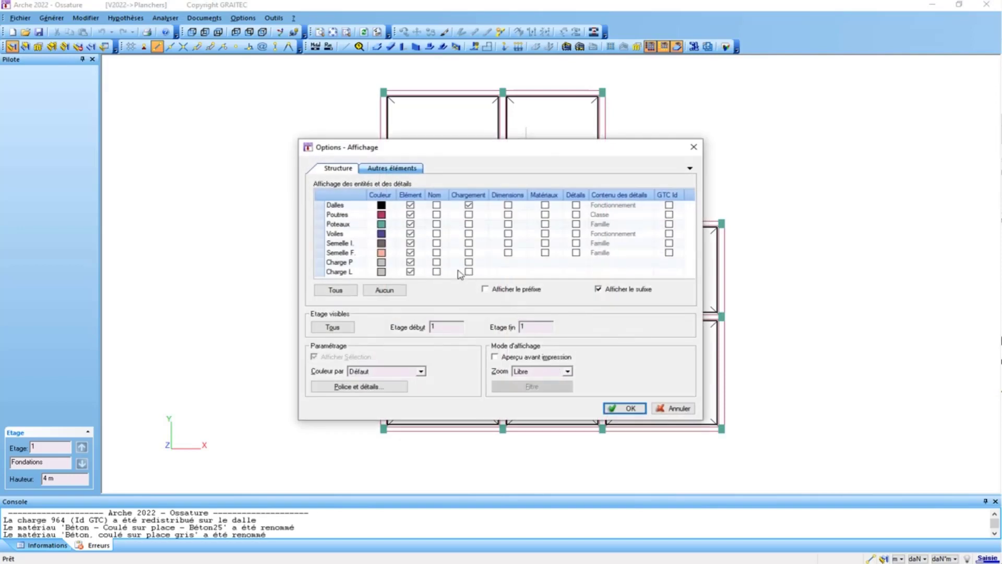
left_click(468, 262)
left_click(469, 272)
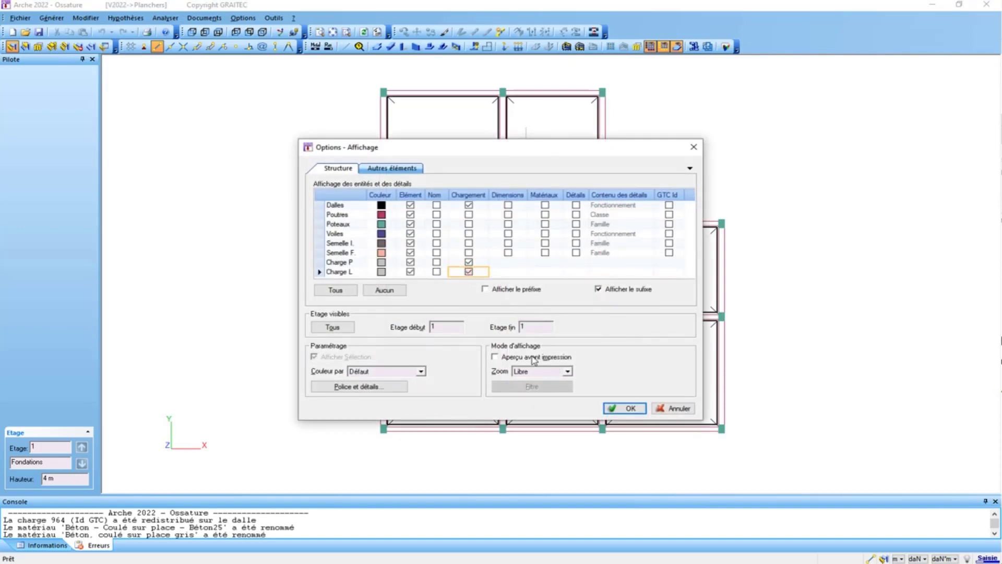
left_click(615, 408)
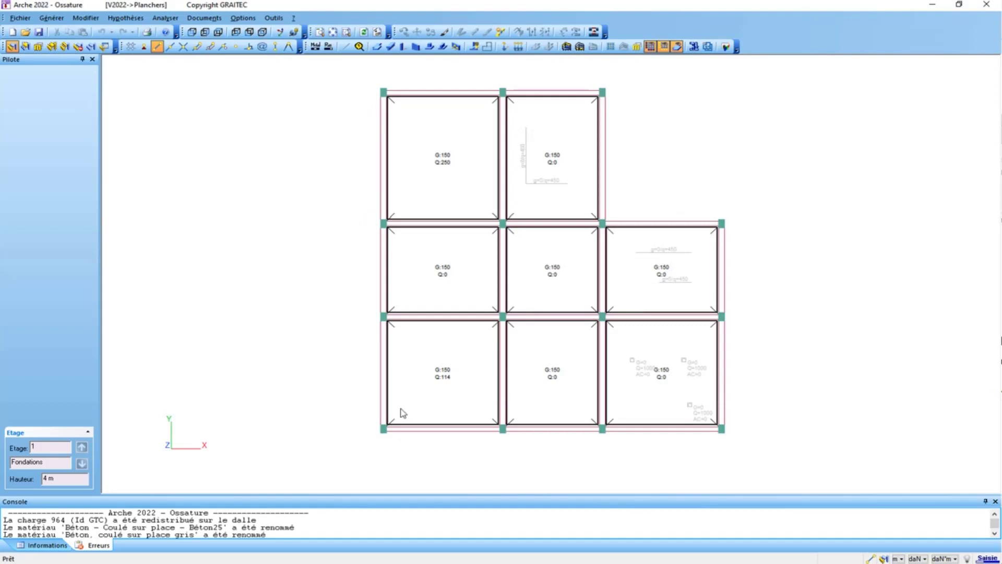
scroll(401, 408, "up", 2)
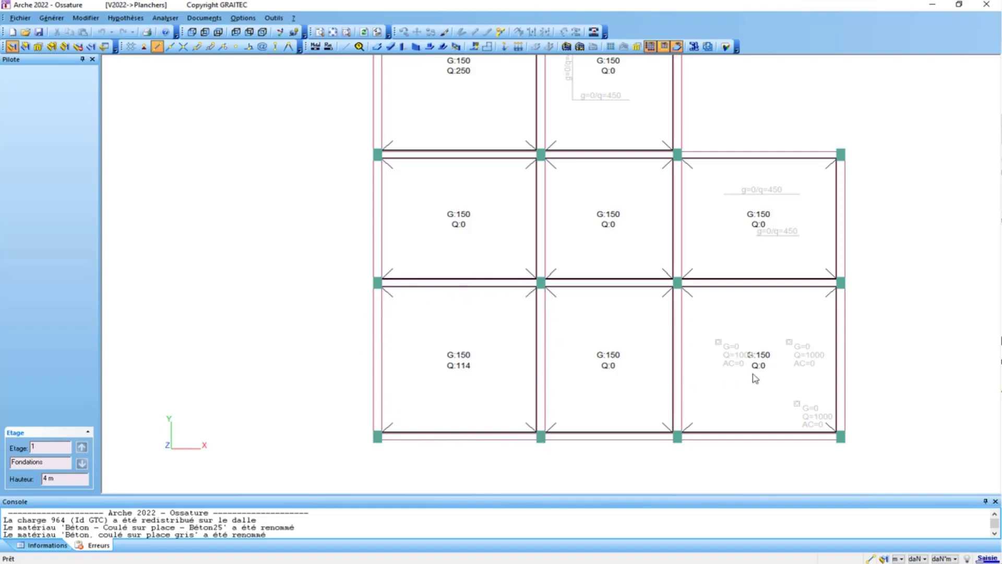
scroll(656, 374, "up", 3)
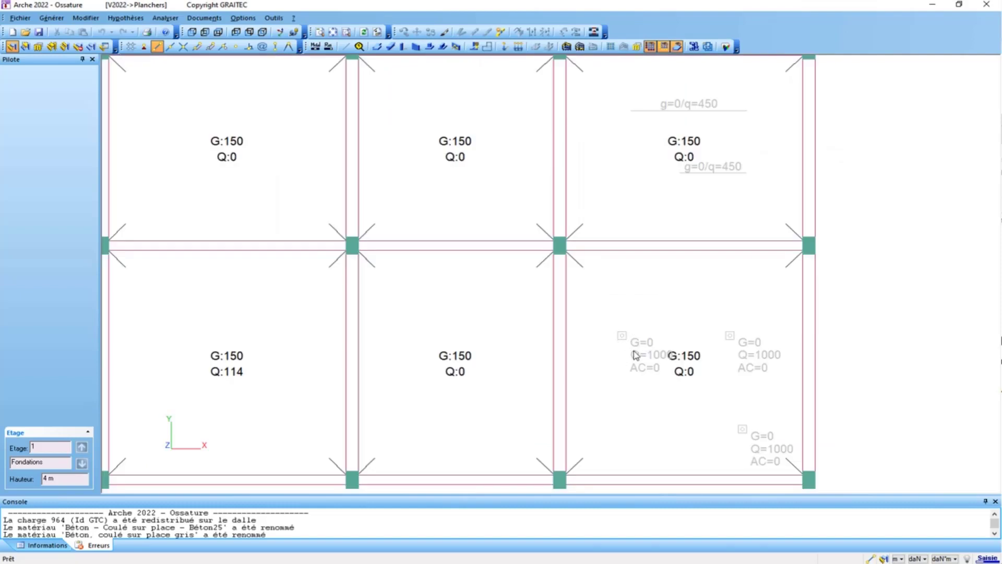
scroll(741, 443, "down", 3)
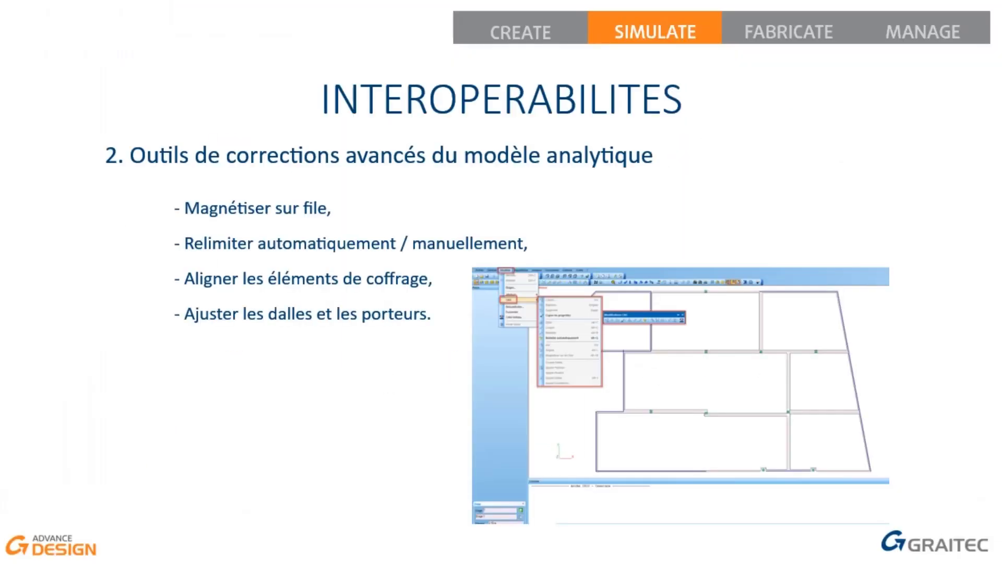
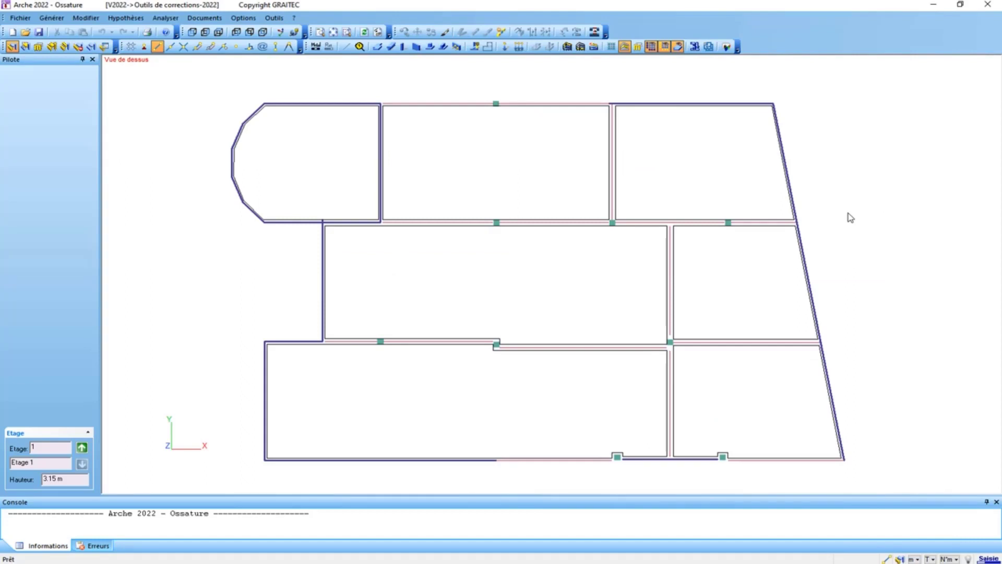
- Float the Modifications CAO toolset over the correction-tools model and hide the slabs
middle_click_drag(842, 214, 806, 208)
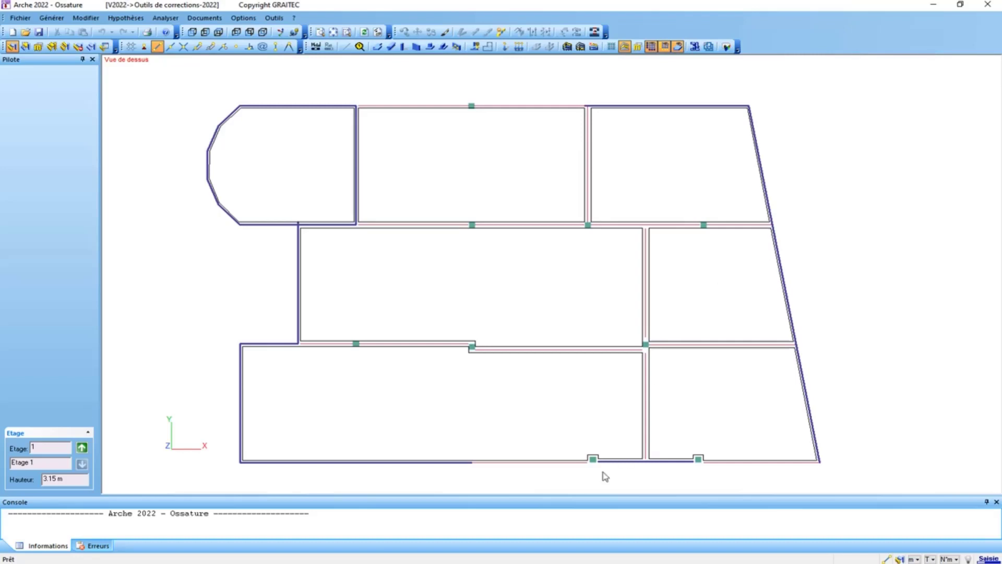
scroll(592, 480, "up", 2)
scroll(597, 465, "down", 2)
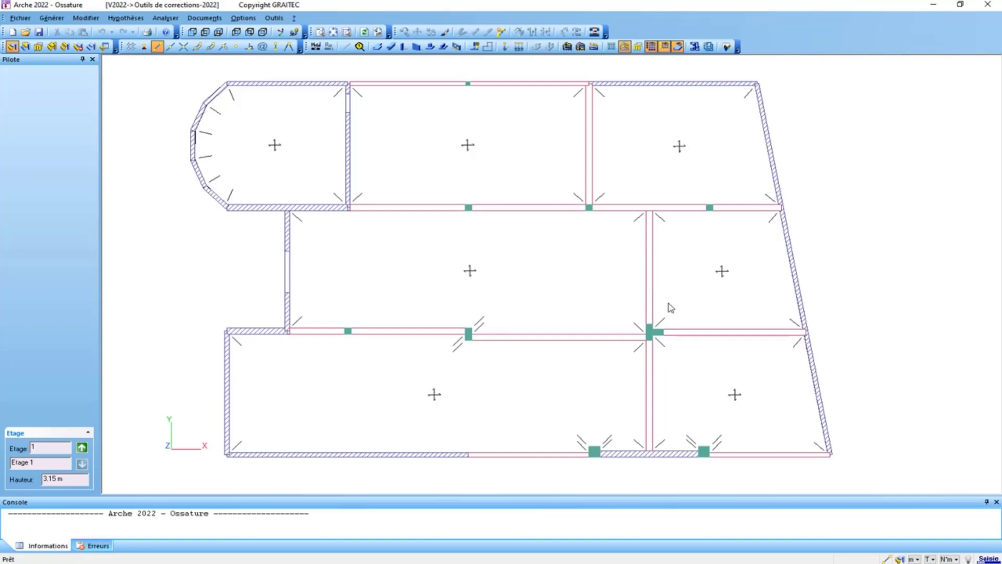
scroll(671, 308, "down", 1)
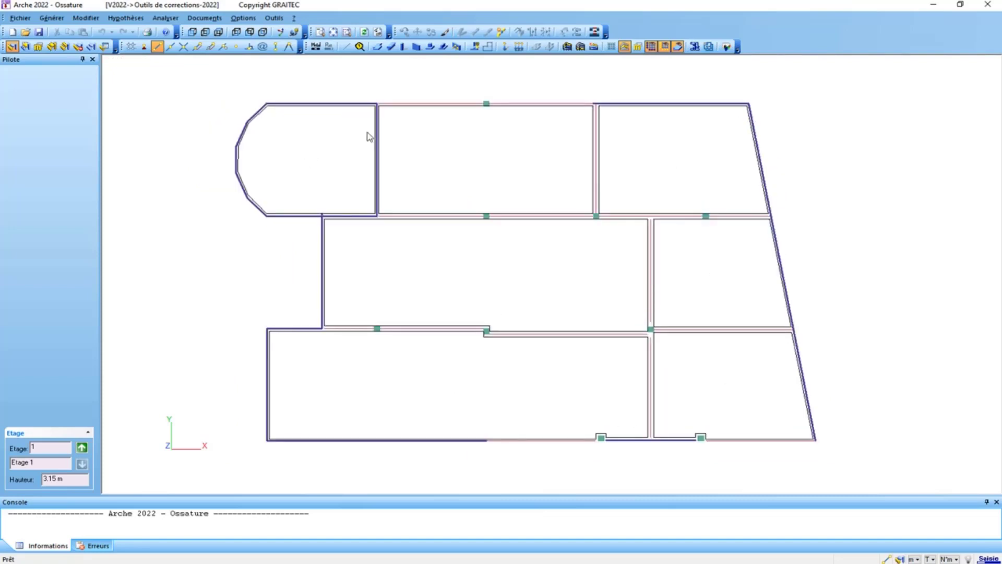
left_click(87, 18)
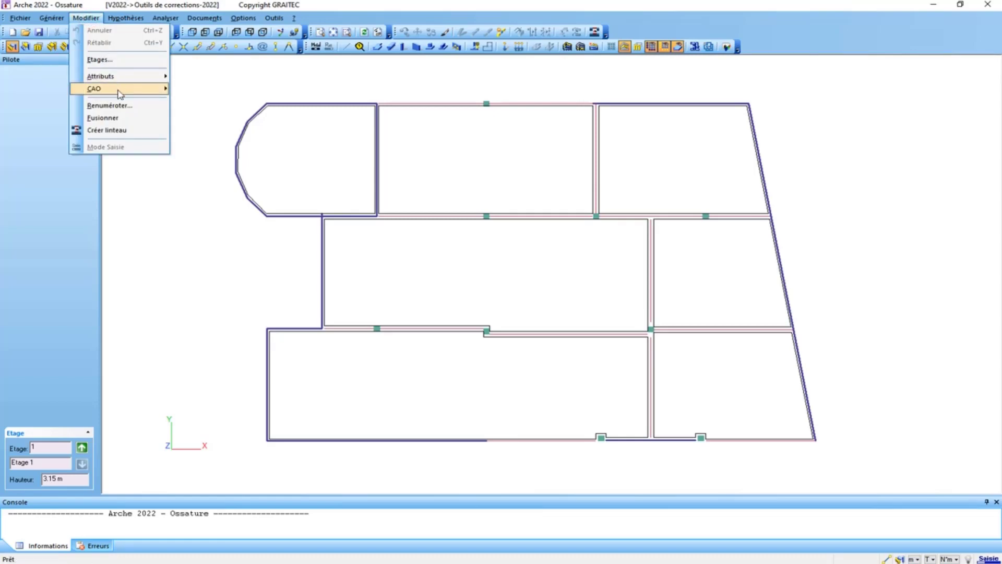
mouse_move(115, 89)
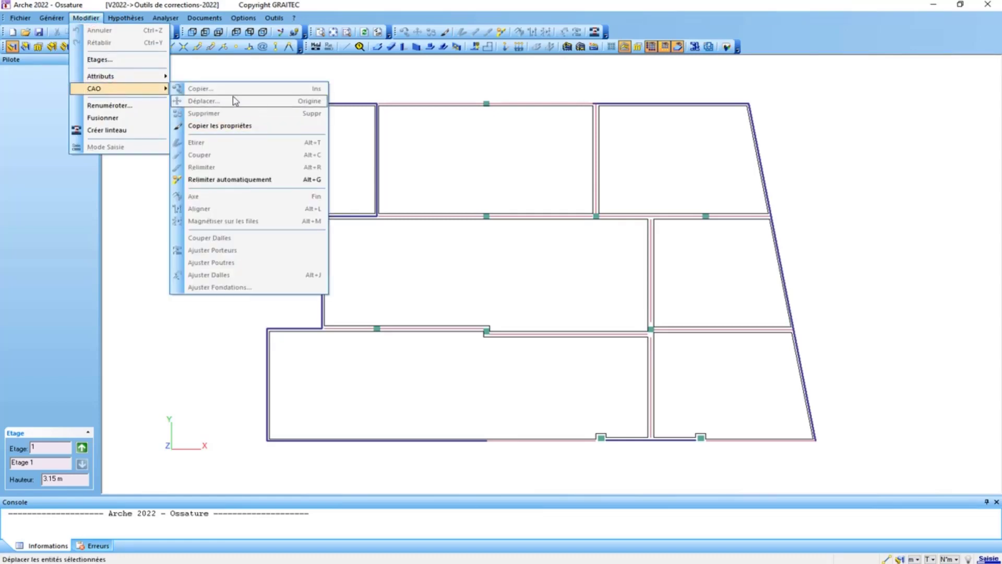
left_click(357, 82)
left_click_drag(396, 27, 429, 73)
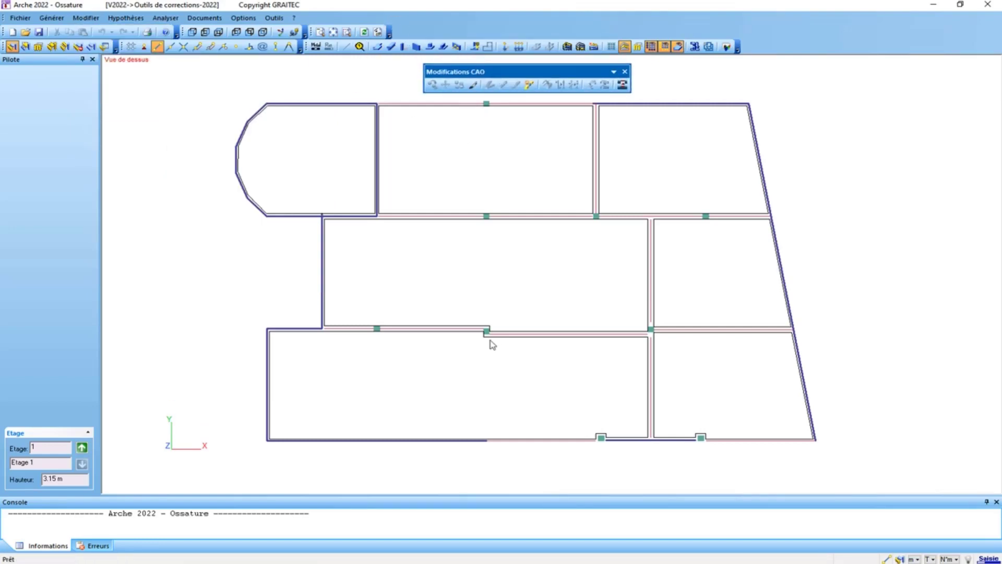
middle_click_drag(490, 282, 481, 291)
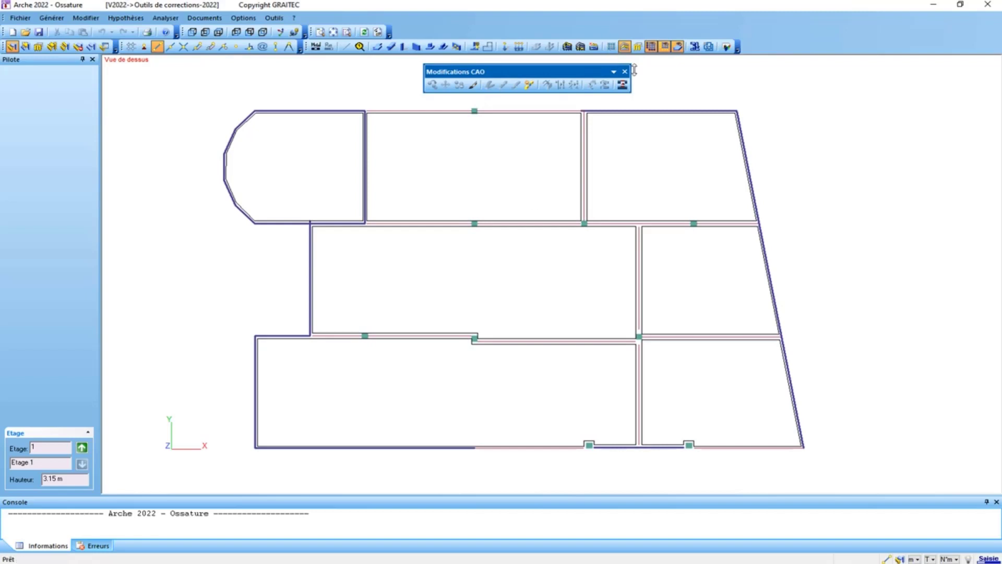
left_click(677, 46)
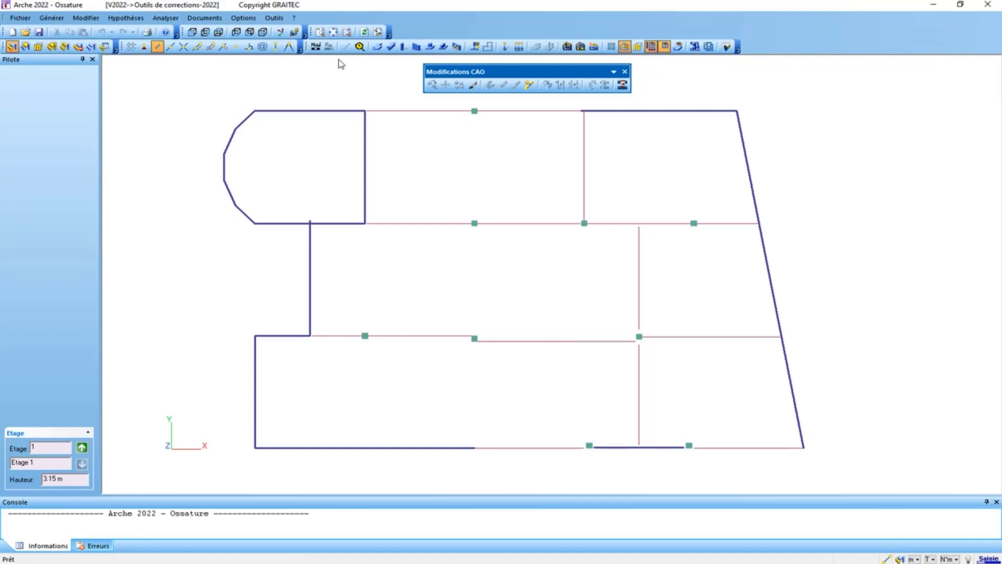
- Place four 50 m horizontal grid lines at 0° along the outer wall corners, with magnetism active and 0.3 m wide
left_click(359, 47)
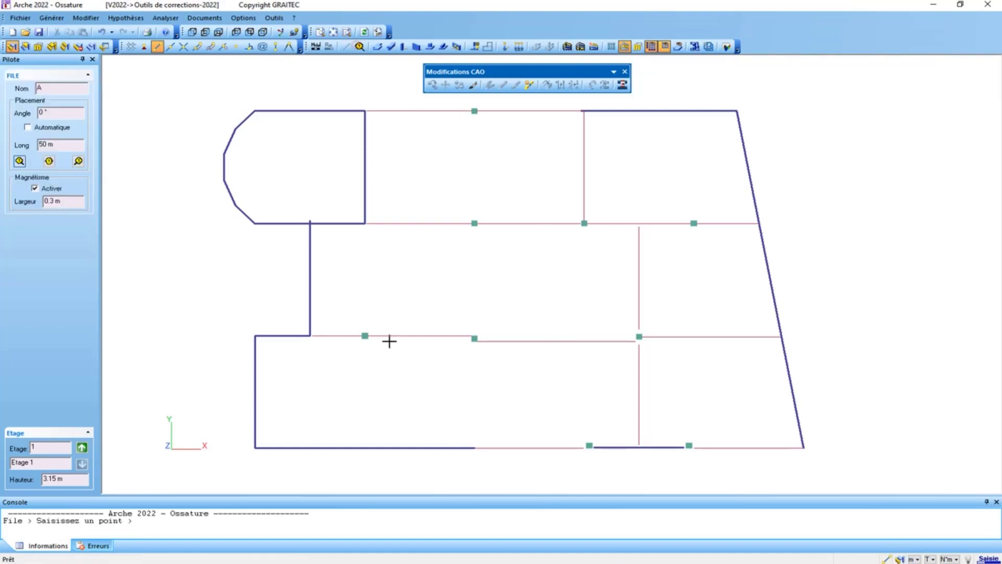
left_click(256, 446)
left_click(257, 335)
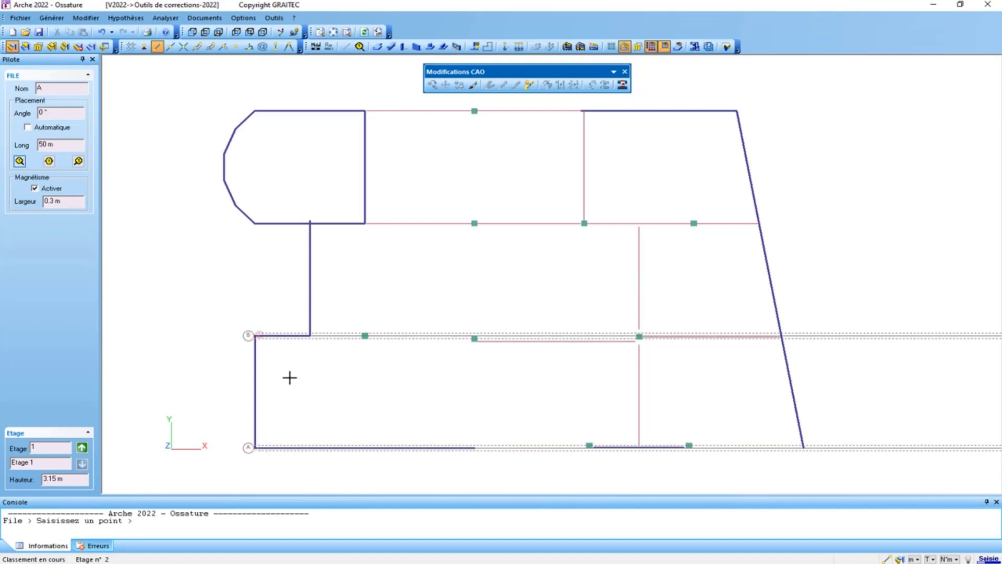
left_click(256, 224)
left_click(253, 110)
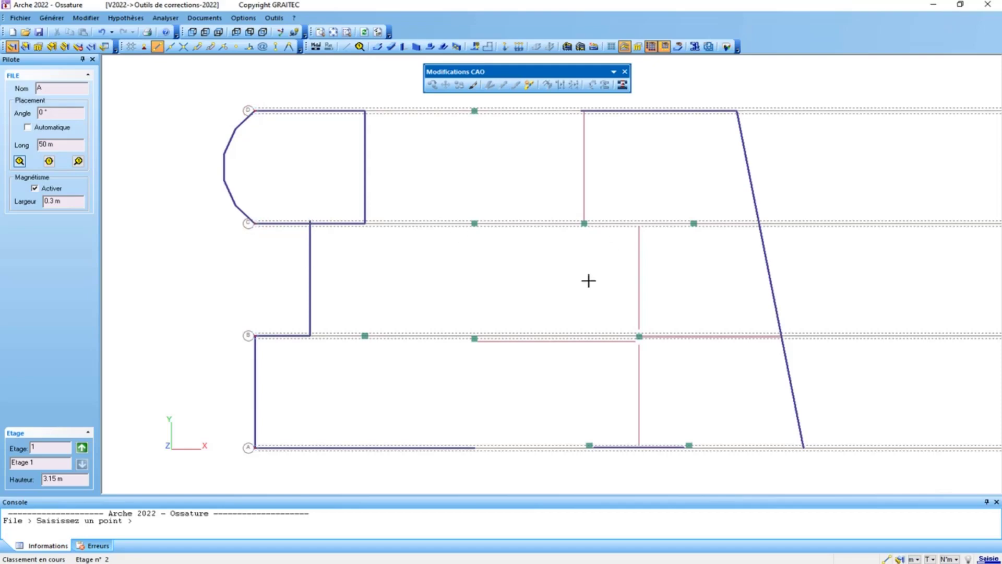
- Place a vertical grid line at 90° along the beams between the middle and right-hand panels, then end the command
left_click(54, 112)
type("90")
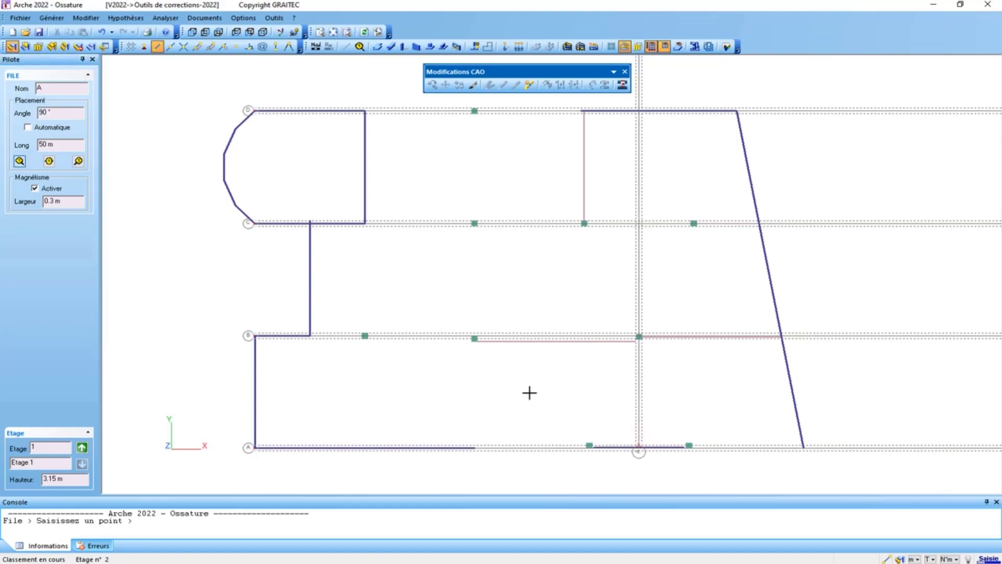
key("Escape")
- Select the four horizontal grid lines and the vertical one, and edit their shared magnetism width
left_click(873, 449)
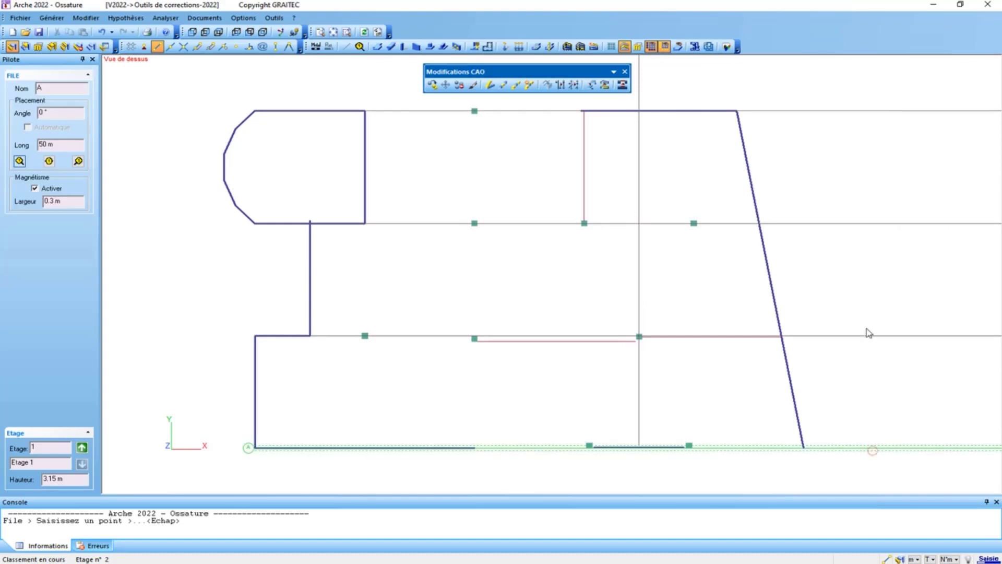
left_click(868, 334)
left_click(835, 224)
left_click(790, 107)
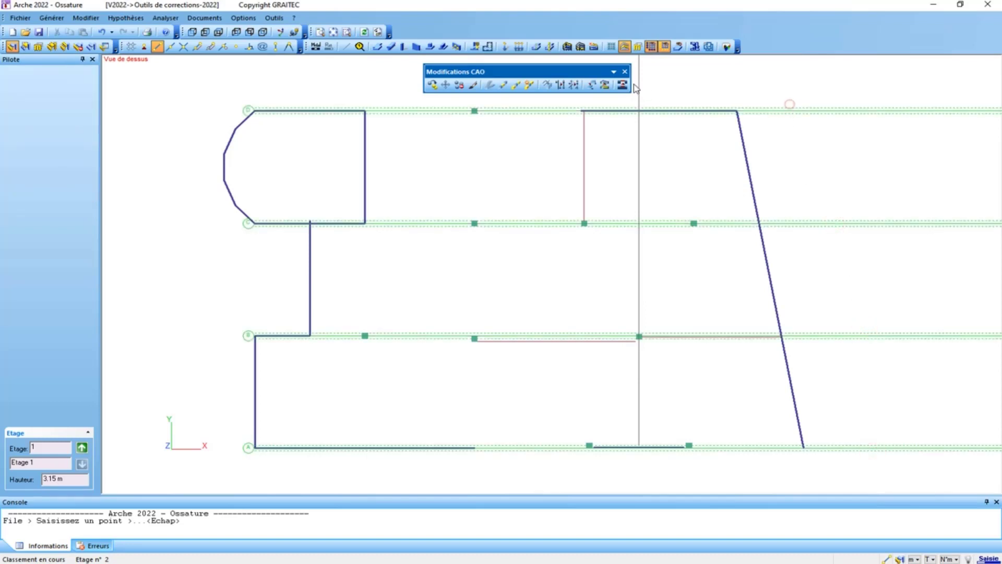
left_click(640, 92)
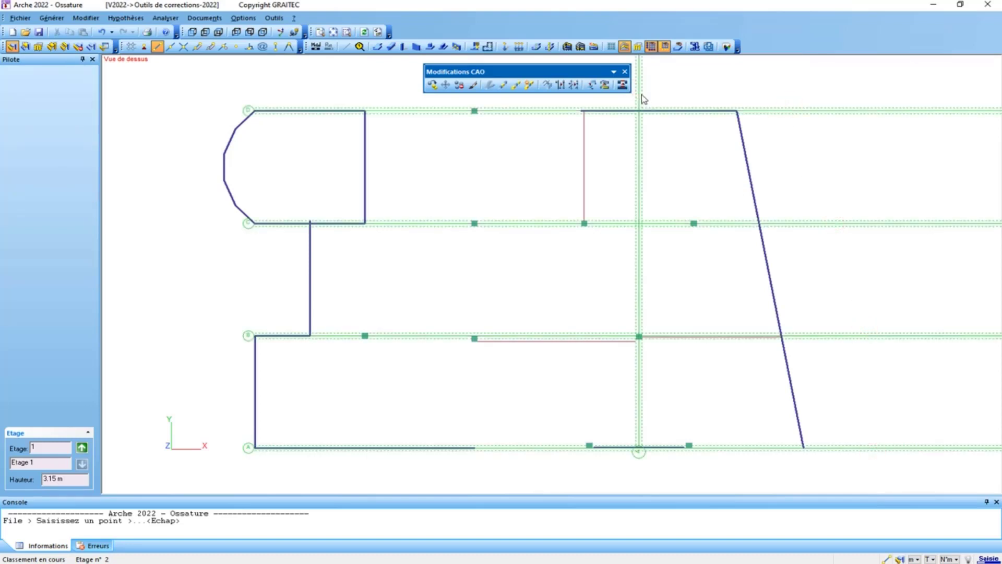
double_click(643, 99)
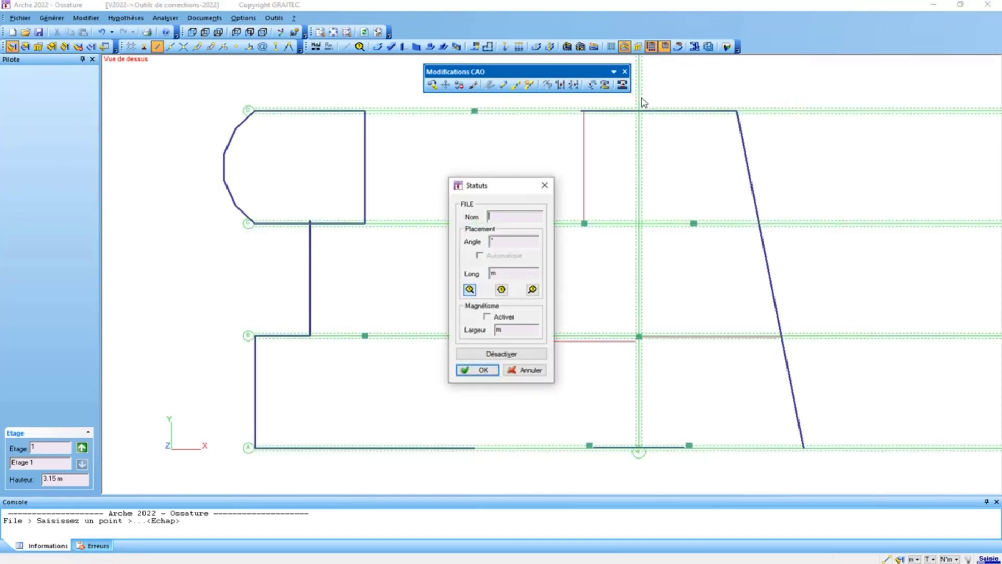
type("0")
left_click(482, 369)
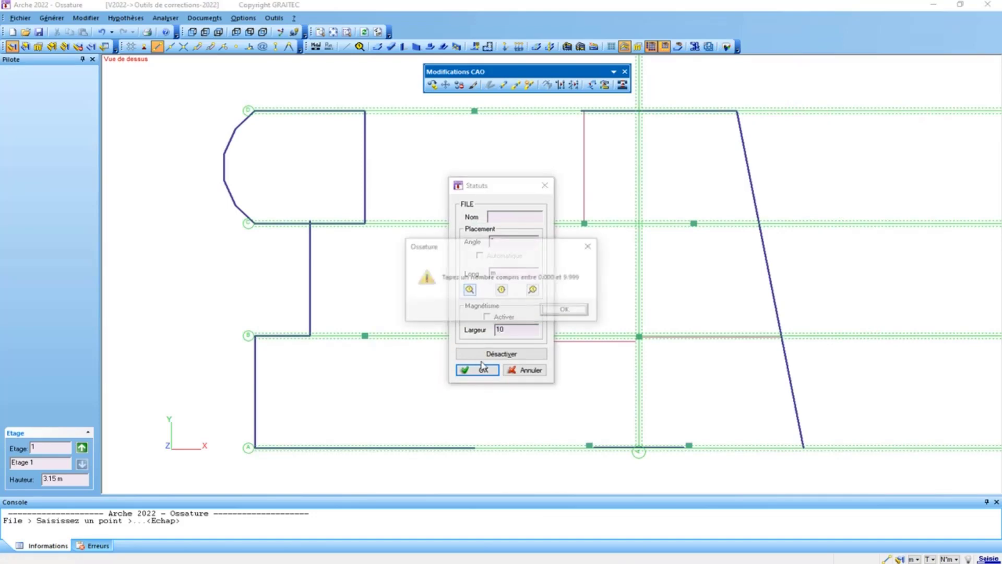
left_click(574, 312)
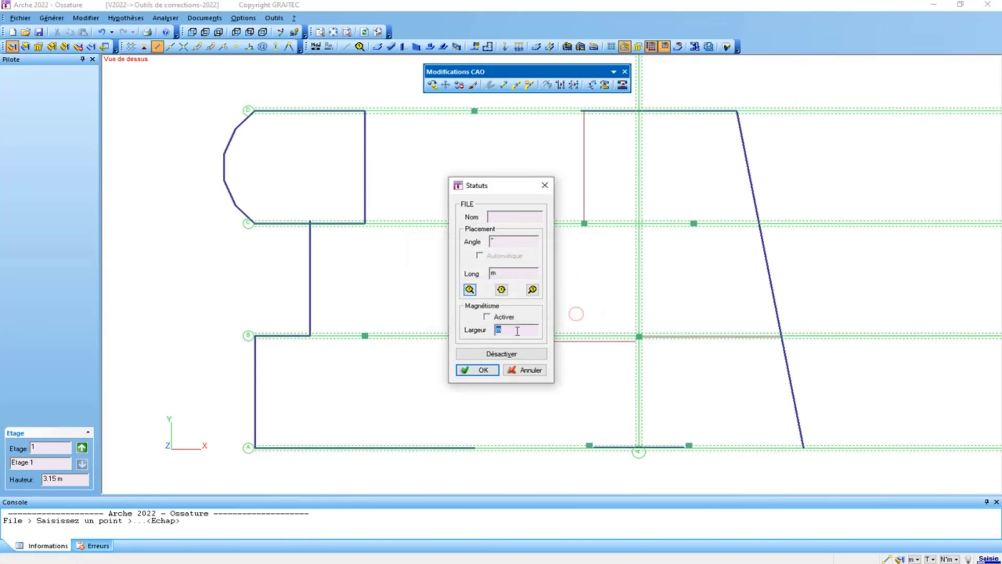
key("BackSpace")
left_click(486, 369)
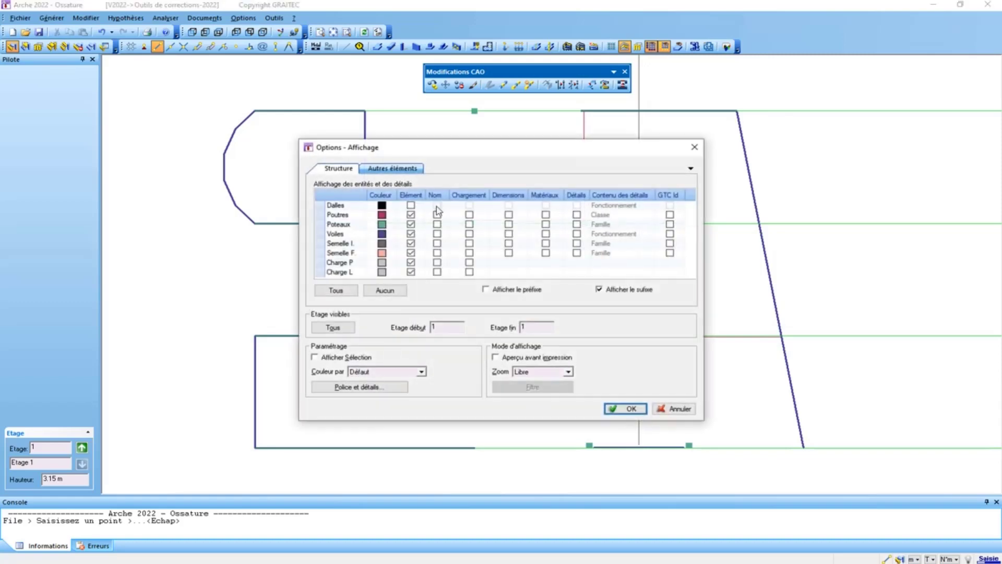
- Set the line style of the grid lines (Files) to dash-dot in the display options
left_click(393, 168)
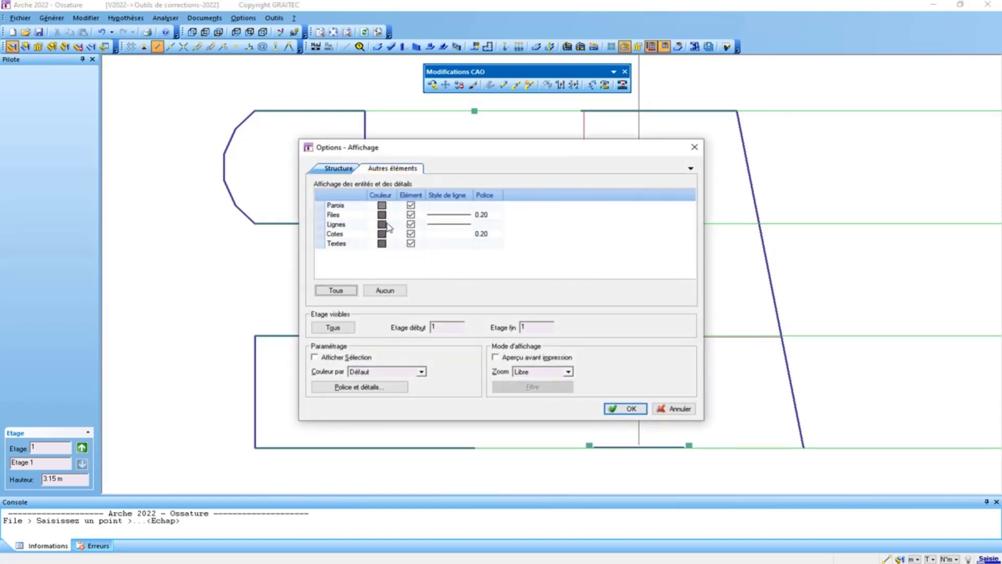
left_click(469, 215)
left_click(469, 214)
left_click(463, 226)
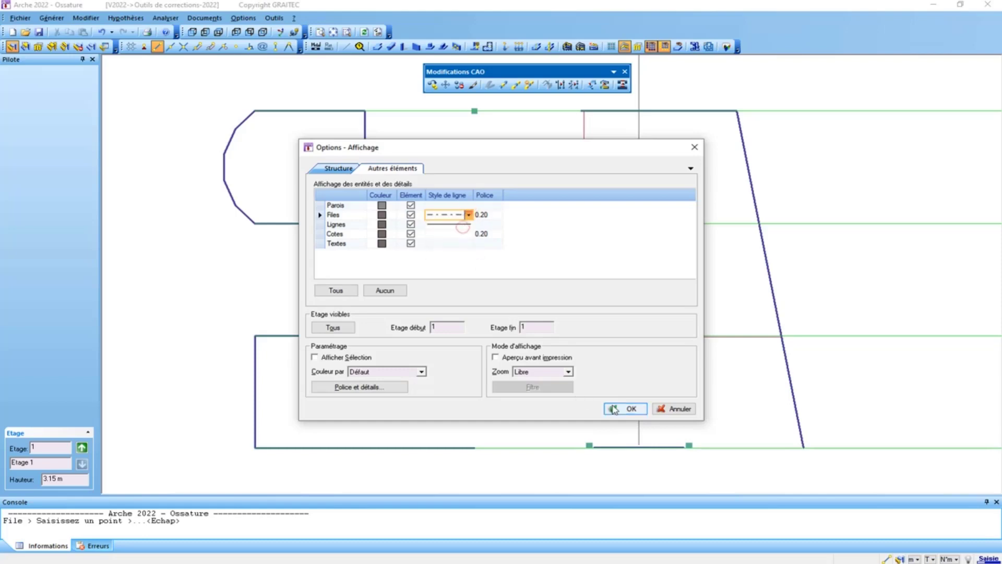
left_click(615, 408)
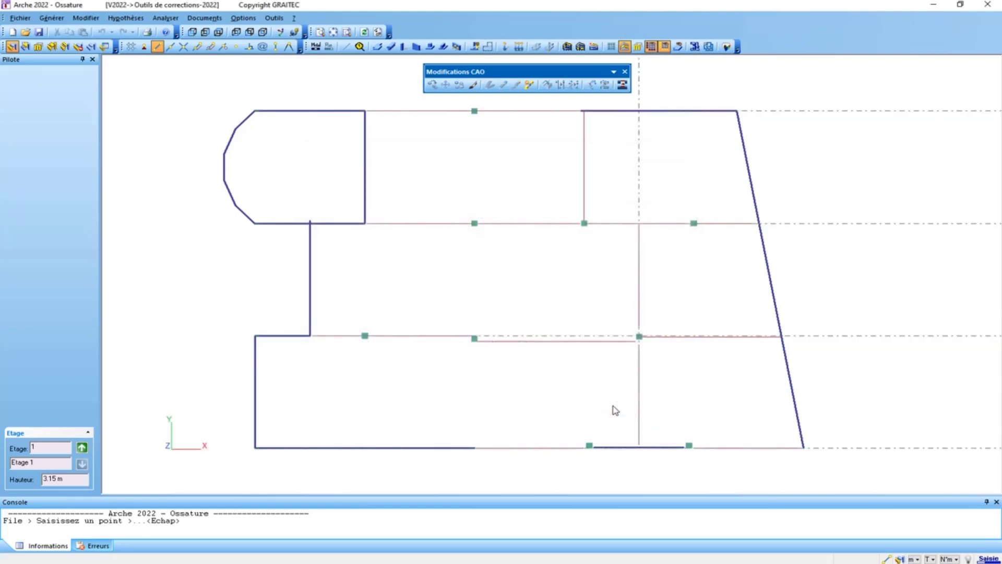
- Window-select the walls, beams and columns along the lowest horizontal grid line and magnetise them
right_click(510, 236)
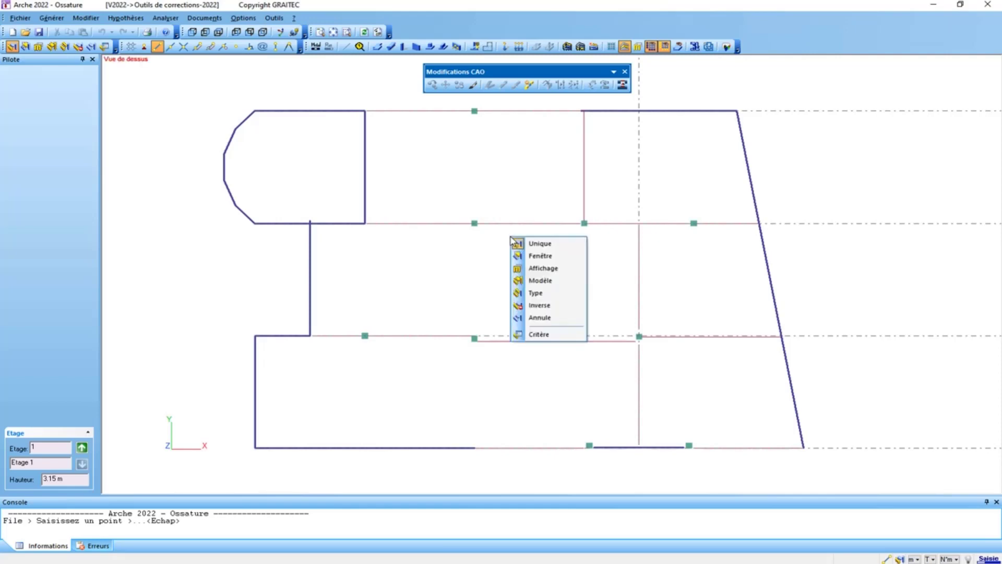
left_click(538, 253)
left_click_drag(220, 421, 843, 473)
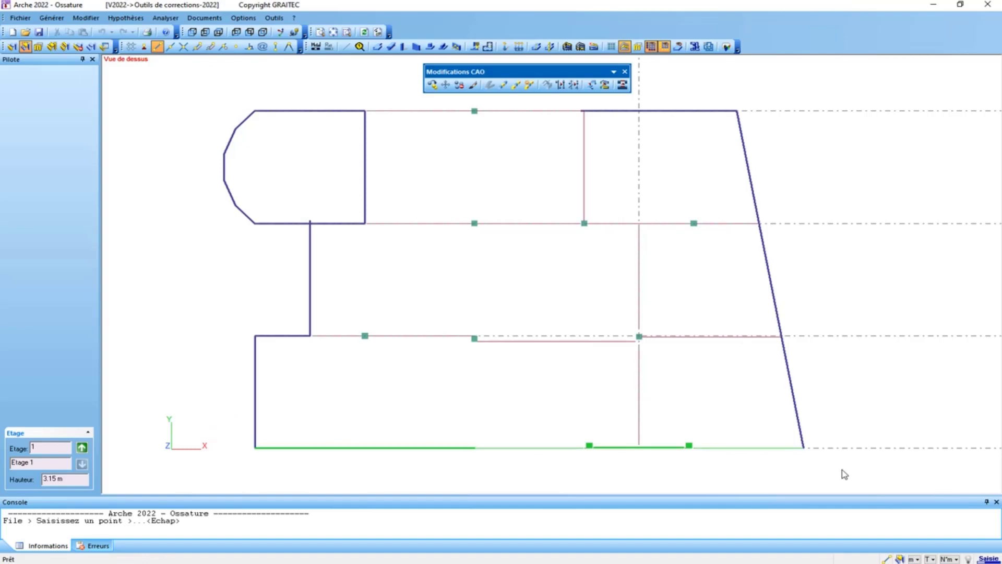
middle_click_drag(638, 368, 651, 371)
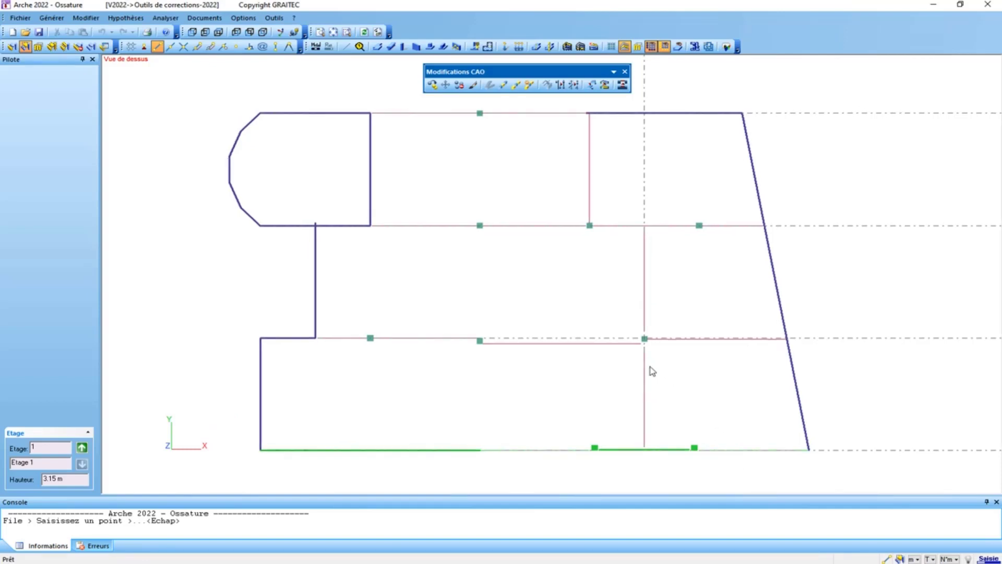
right_click(652, 371)
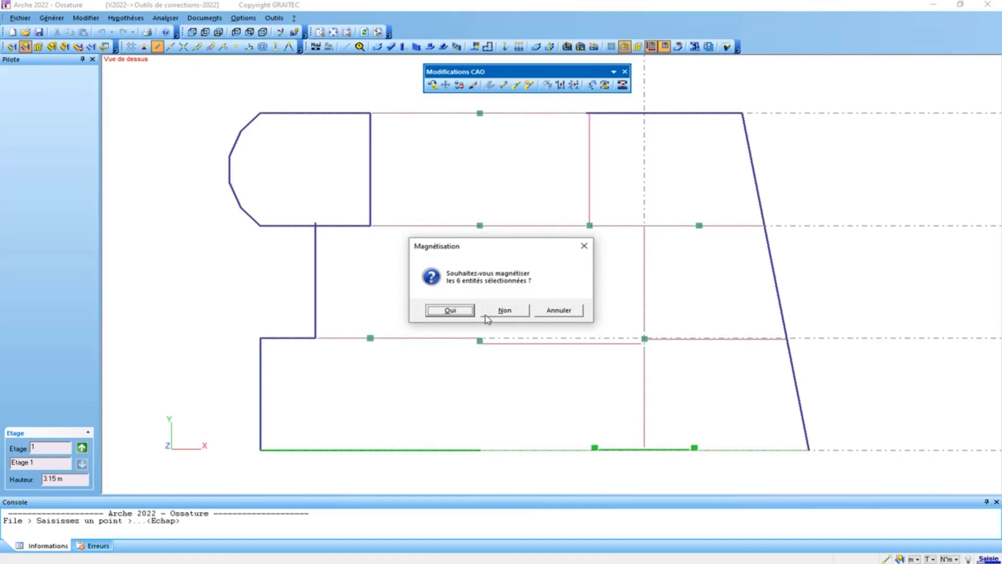
left_click(454, 312)
- Magnetise the wall, beams and columns along the second horizontal grid line from the bottom of the plan
scroll(646, 470, "up", 3)
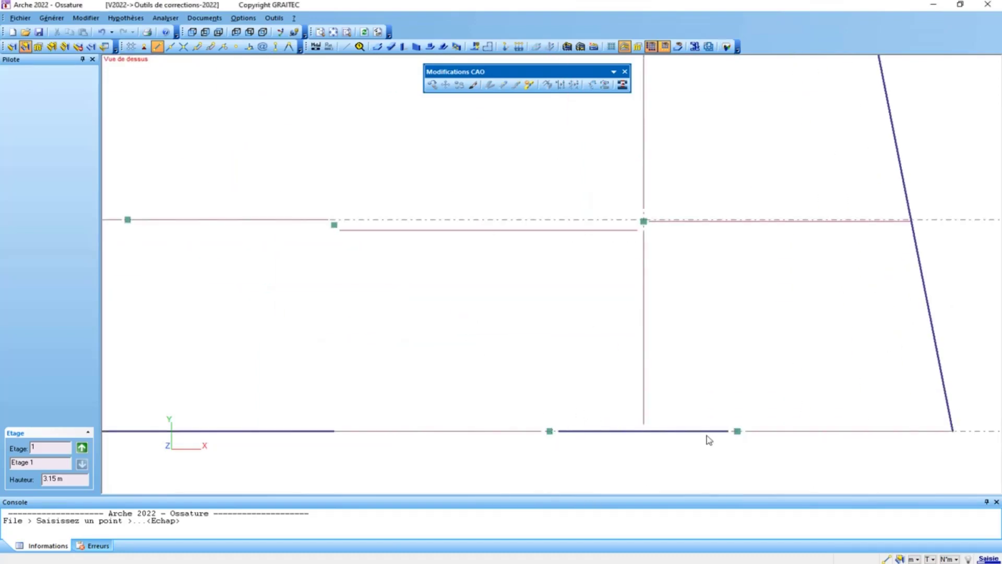
scroll(660, 440, "down", 1)
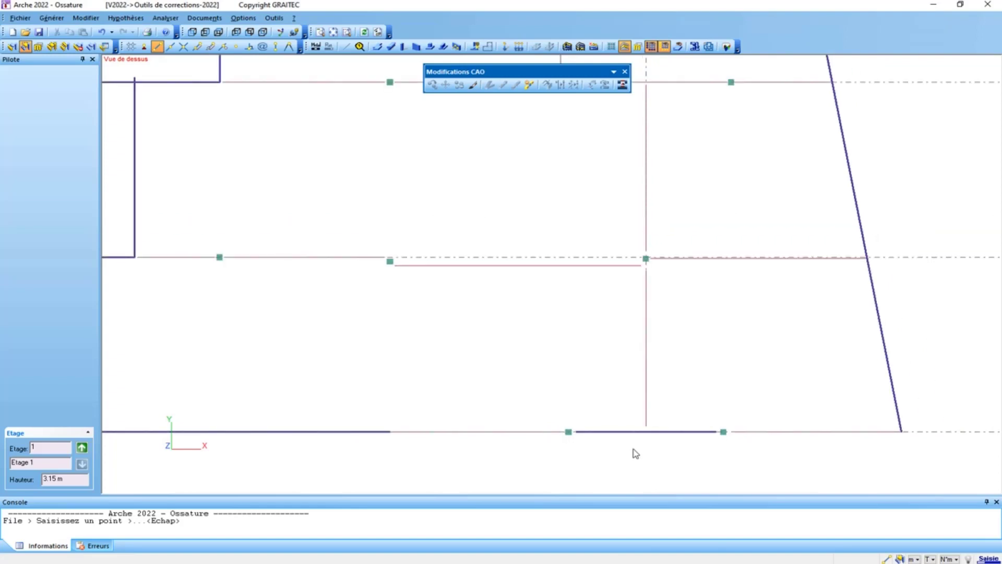
scroll(517, 437, "down", 2)
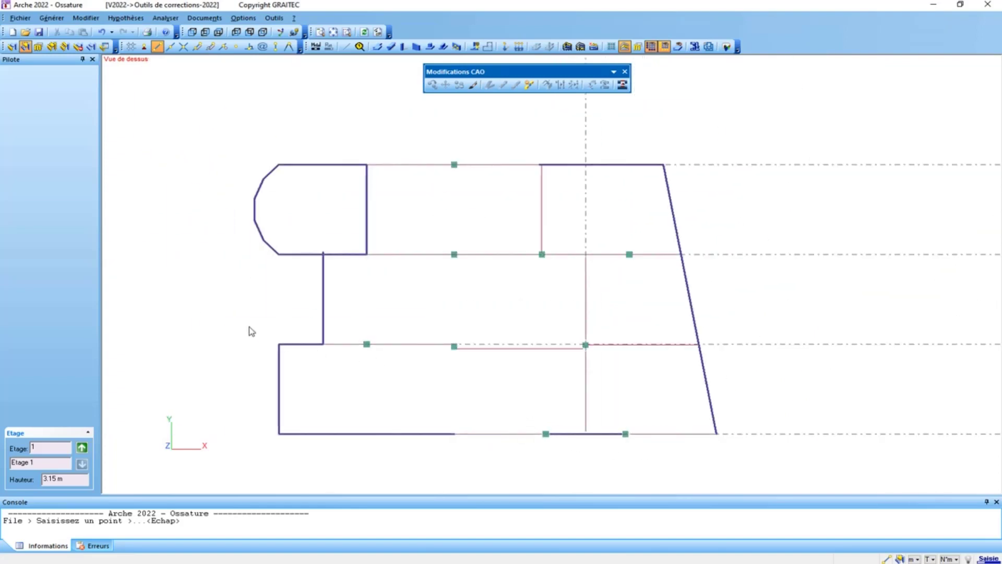
left_click_drag(248, 329, 756, 376)
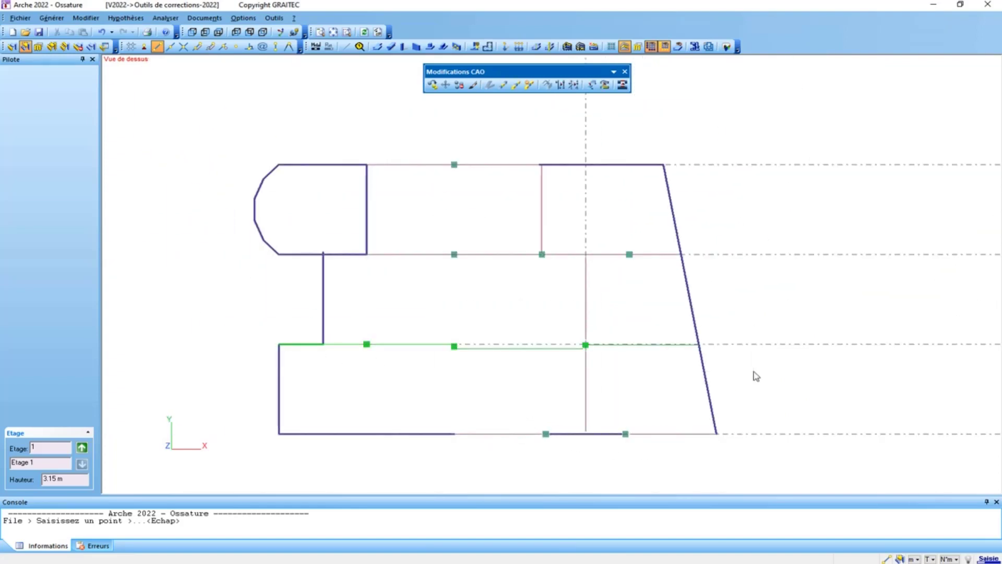
left_click(574, 85)
left_click(466, 312)
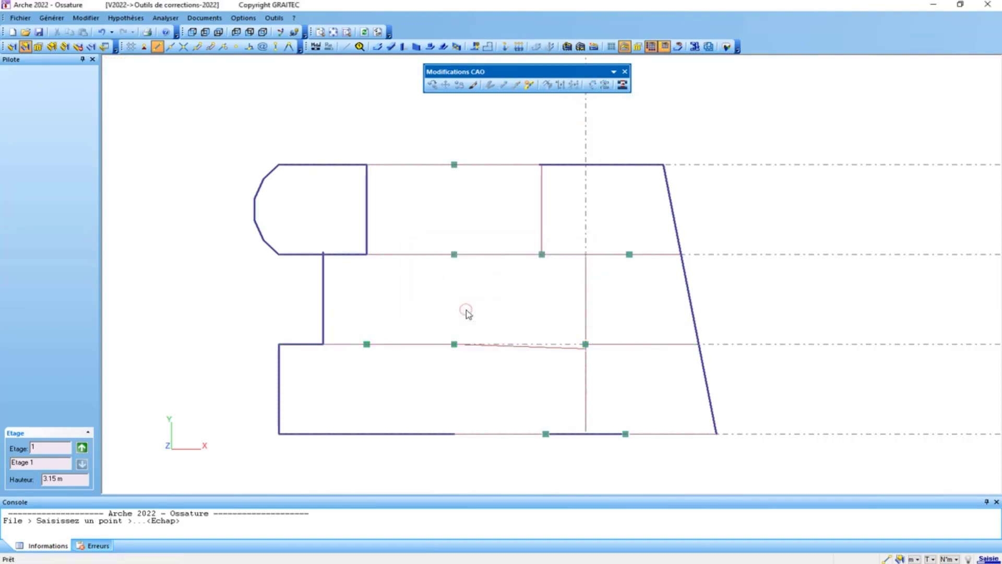
- Magnetise the elements along the second-lowest horizontal grid line a second time
left_click_drag(243, 328, 754, 365)
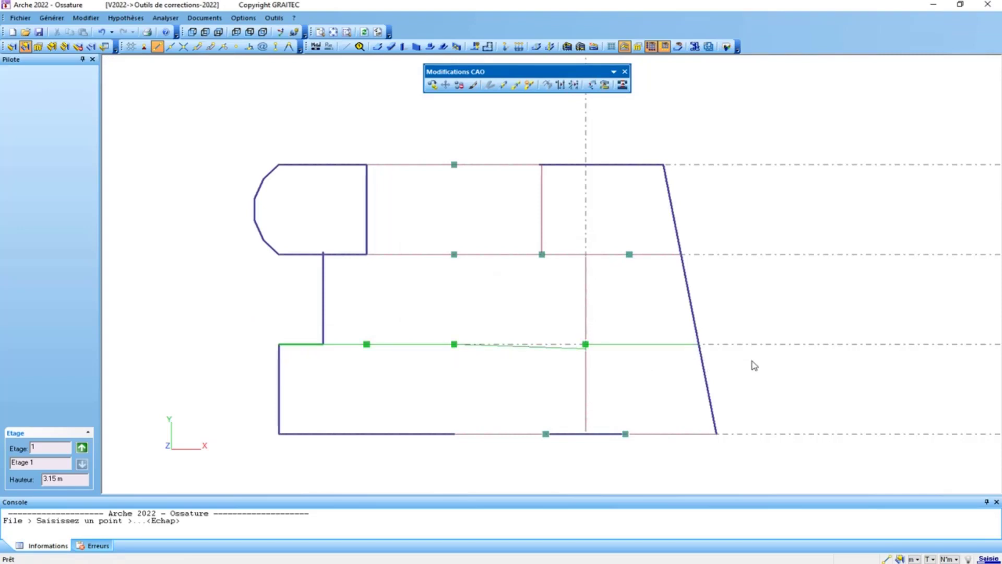
left_click(574, 85)
left_click(451, 310)
- Align the slanted beam between the two middle columns with the second-lowest horizontal grid line
scroll(583, 371, "up", 3)
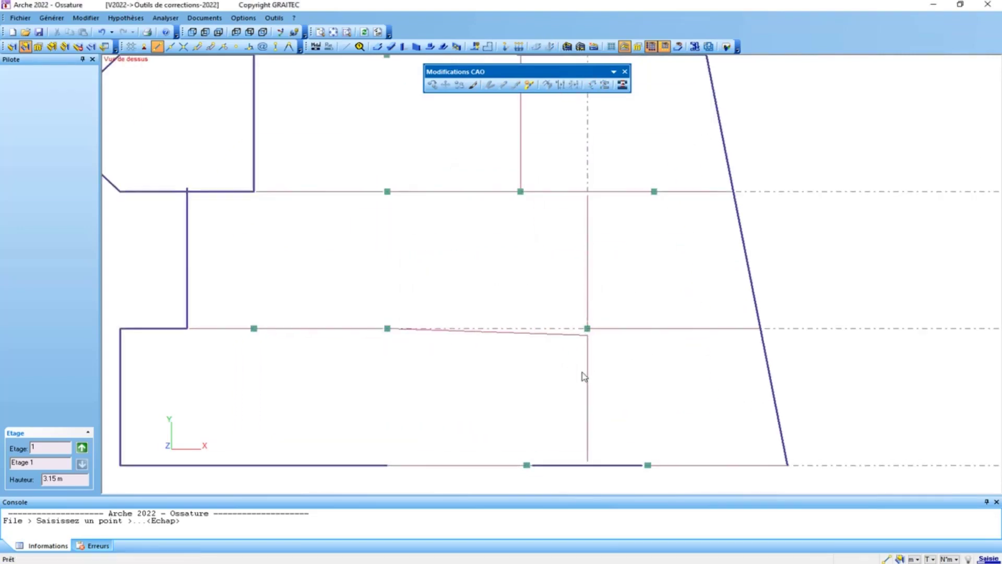
scroll(574, 324, "up", 1)
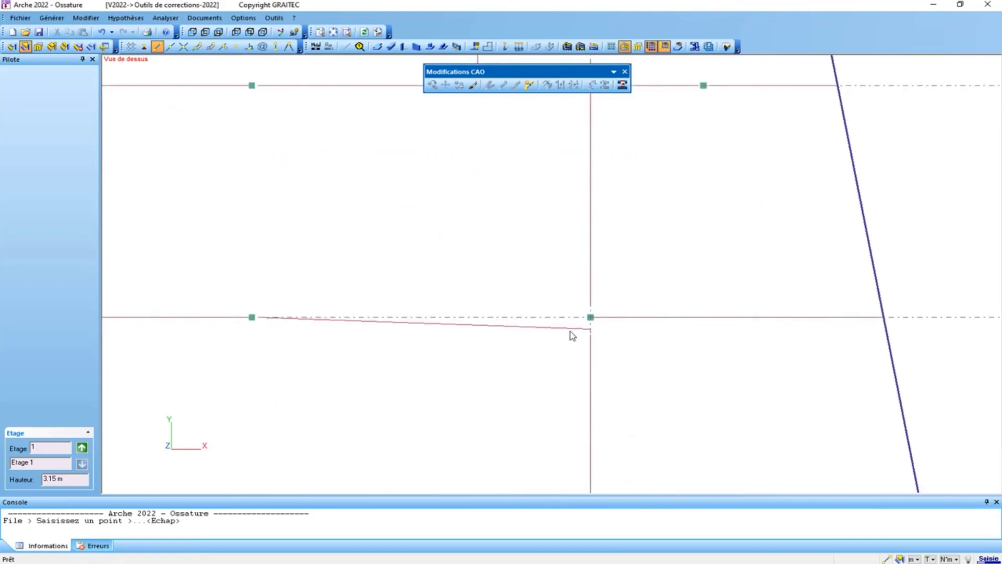
left_click(548, 327)
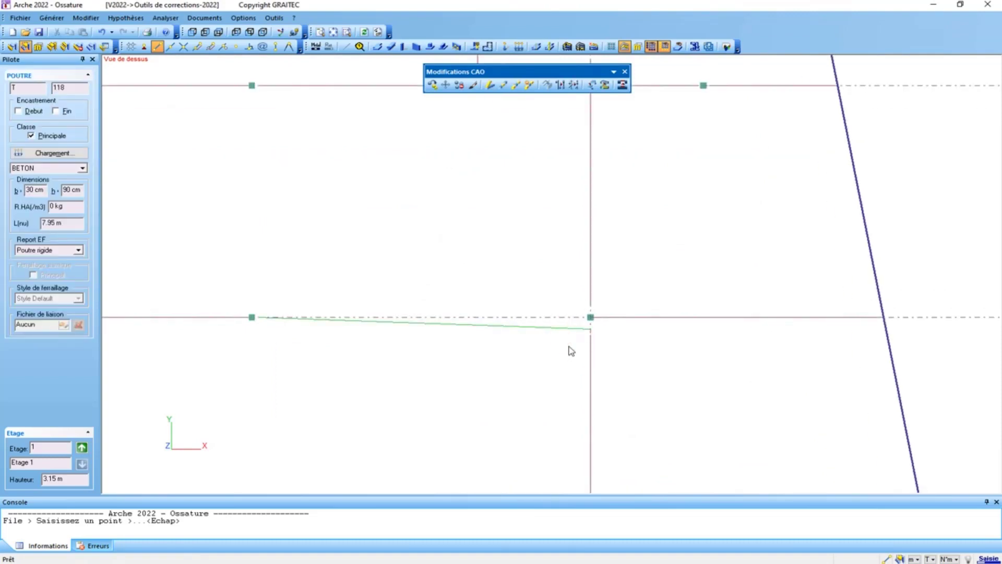
scroll(570, 350, "down", 1)
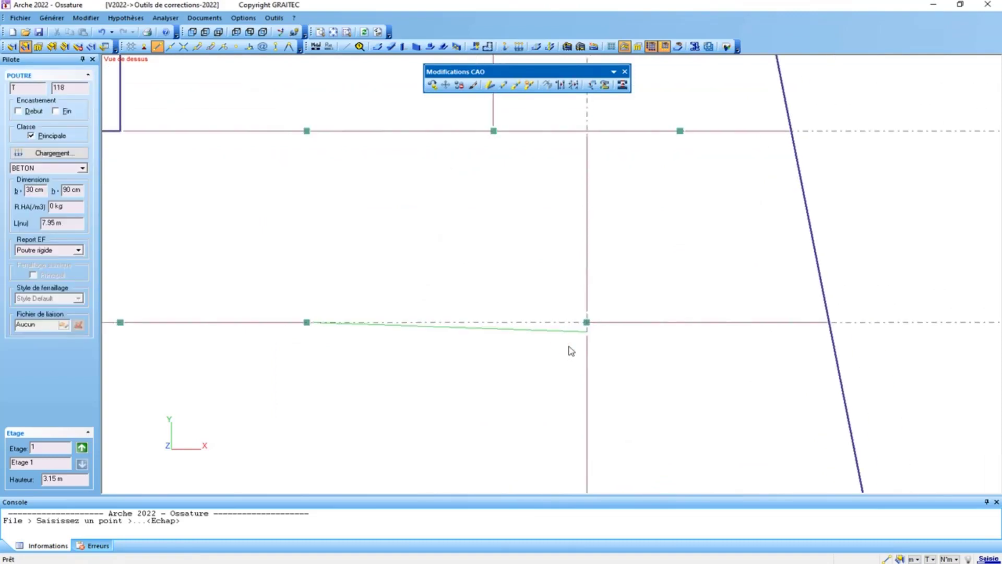
left_click(564, 89)
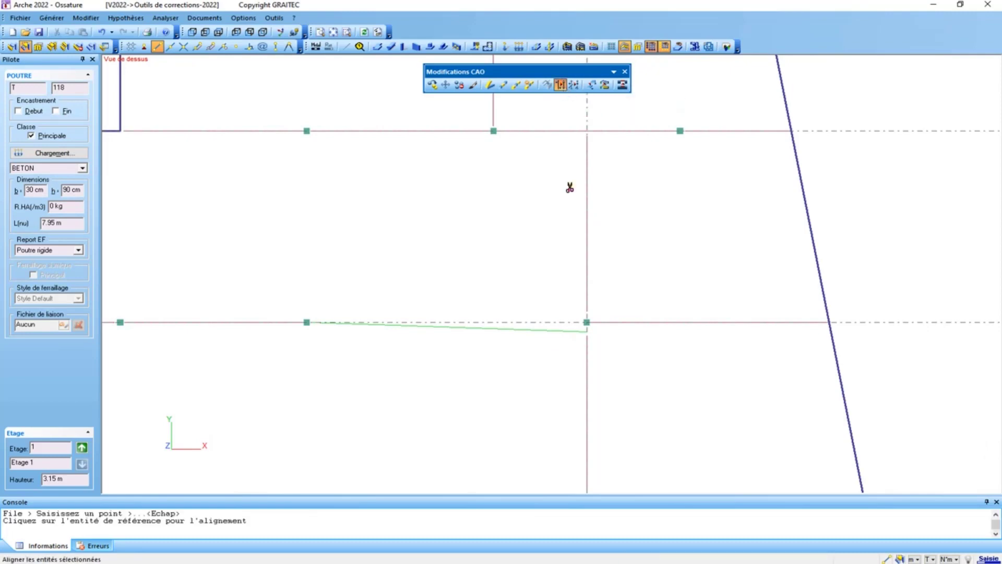
left_click(570, 323)
key("Return")
- Run the footprint check (Vérifier Emprises) on the current storey and dismiss its report
scroll(635, 373, "down", 3)
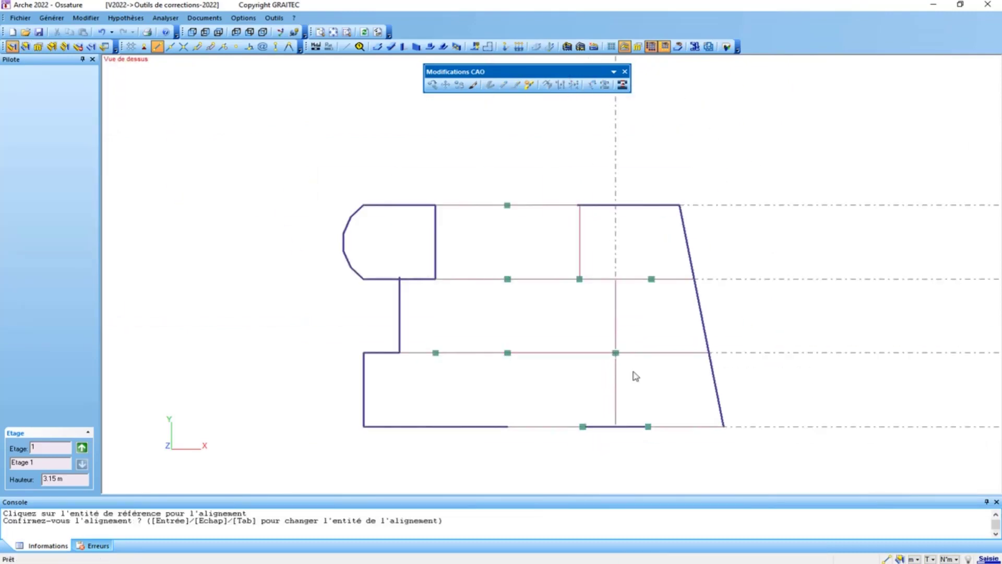
middle_click_drag(584, 311, 552, 296)
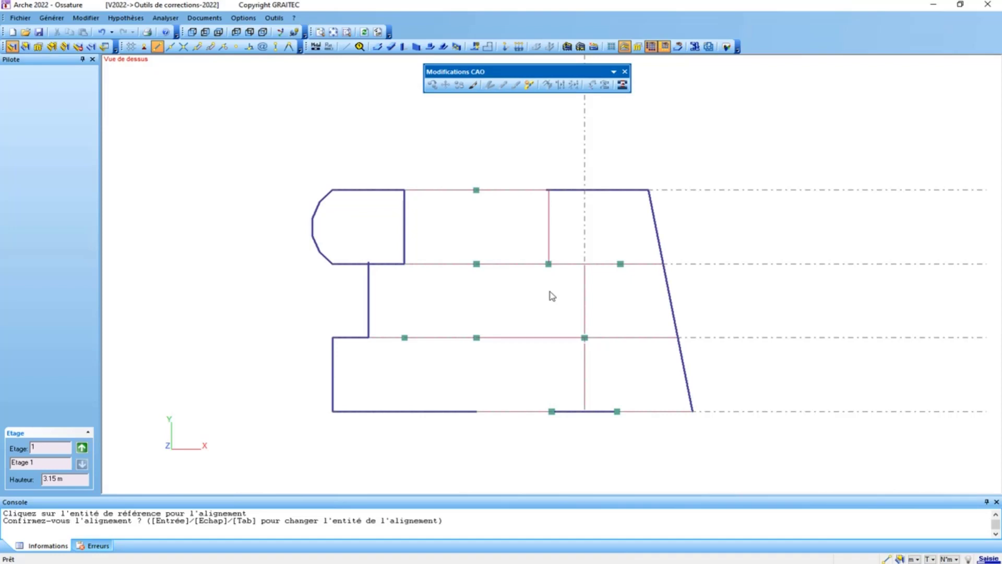
left_click(166, 17)
mouse_move(191, 34)
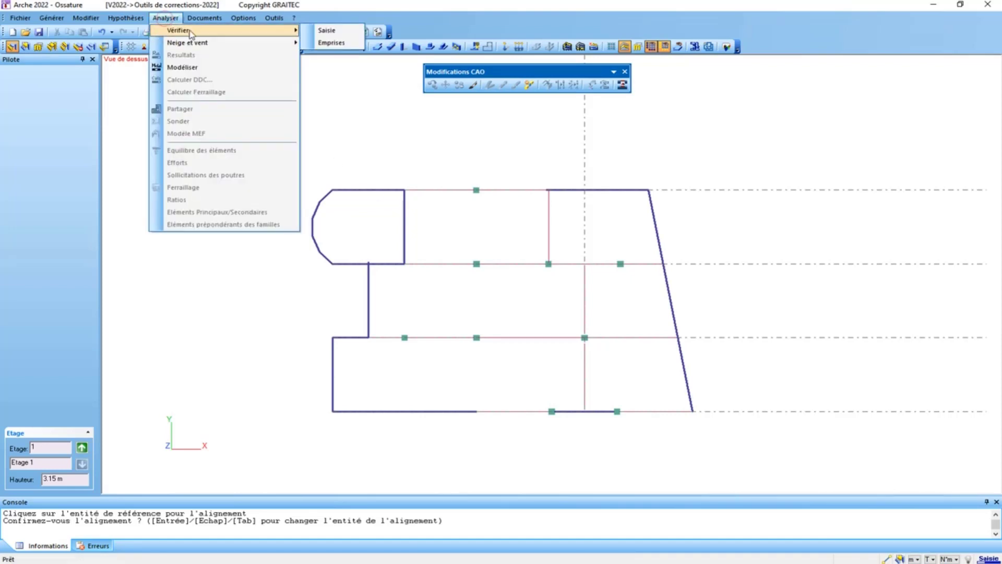
left_click(331, 42)
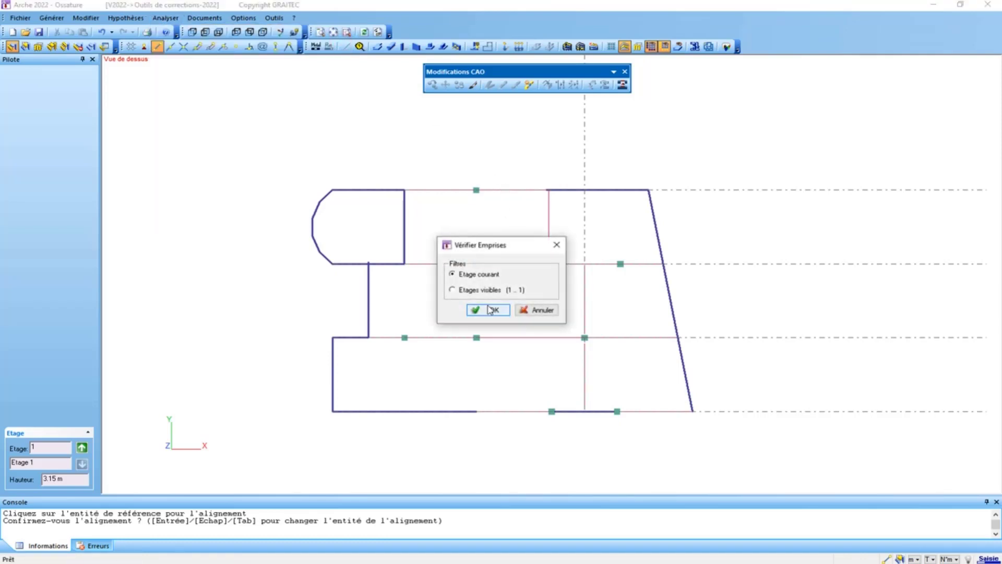
left_click(489, 310)
left_click(560, 322)
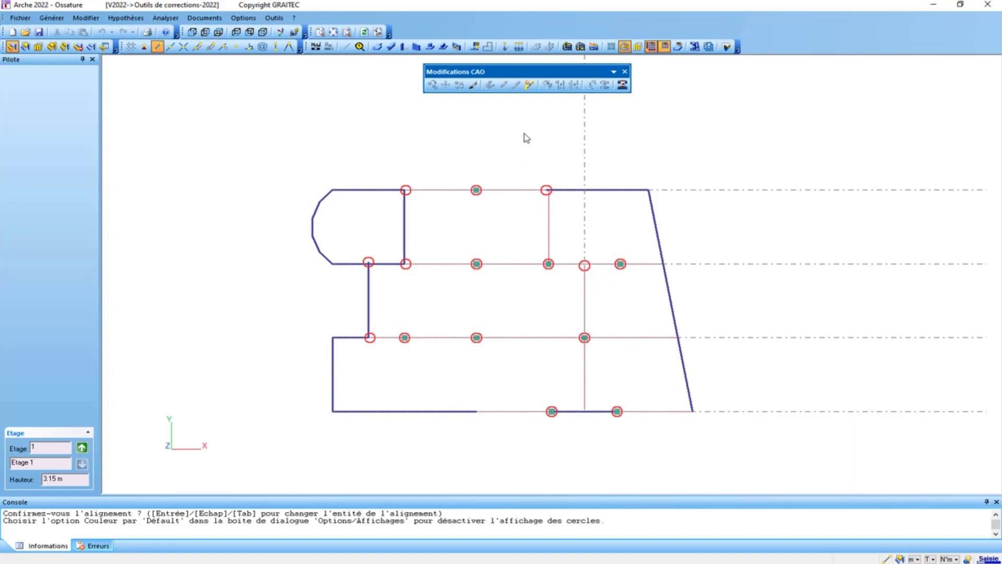
- Automatically relimit all elements of the current storey and close the verification report
left_click(528, 85)
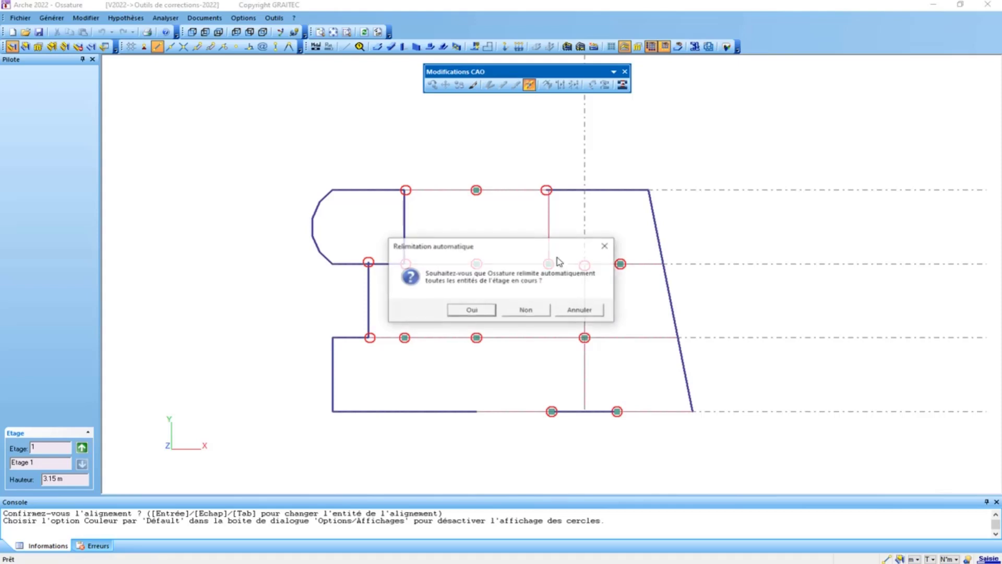
left_click(476, 309)
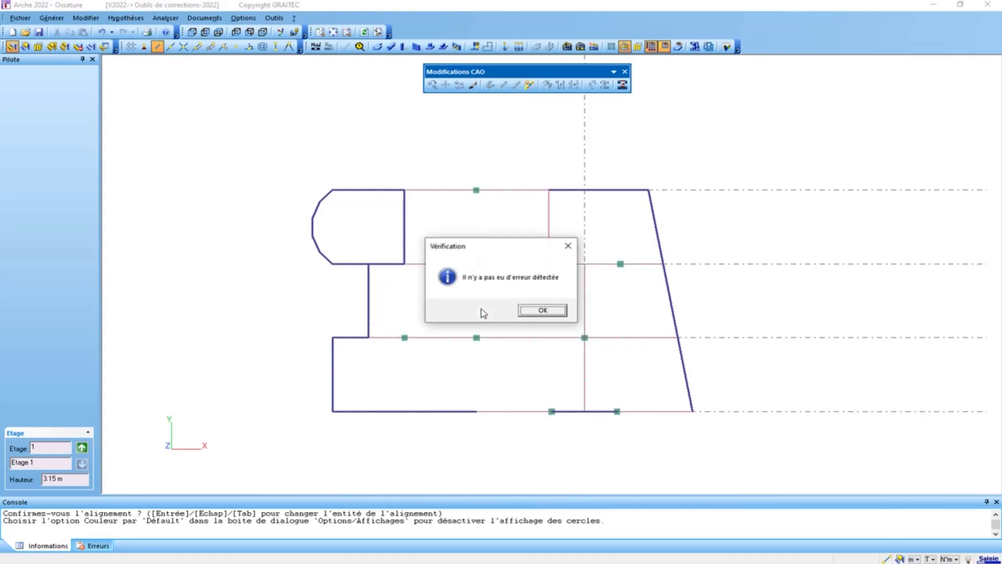
left_click(543, 310)
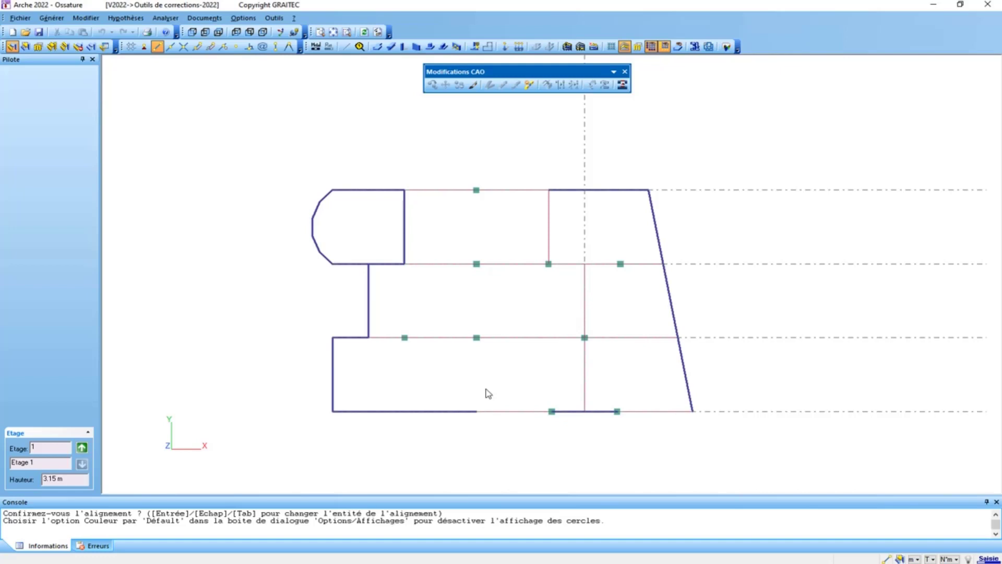
- Show the slabs, select all slabs on the active storey by type, and automatically relimit them
left_click(677, 47)
right_click(514, 342)
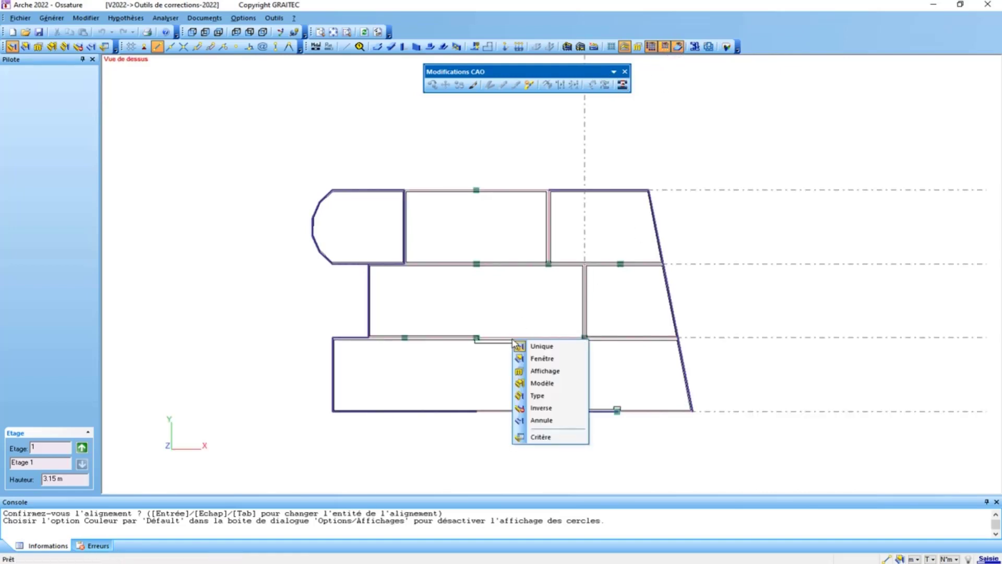
left_click(540, 395)
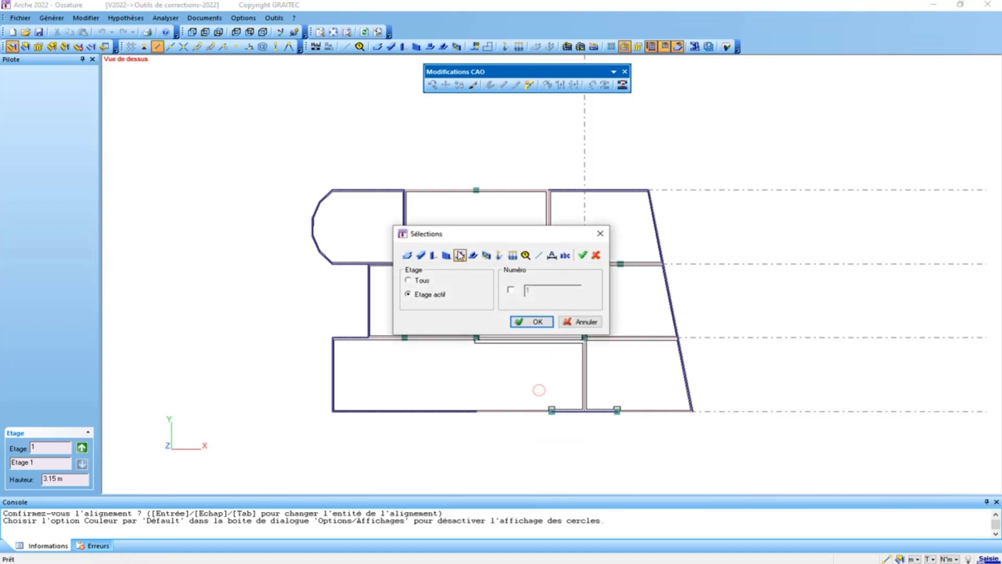
left_click(537, 322)
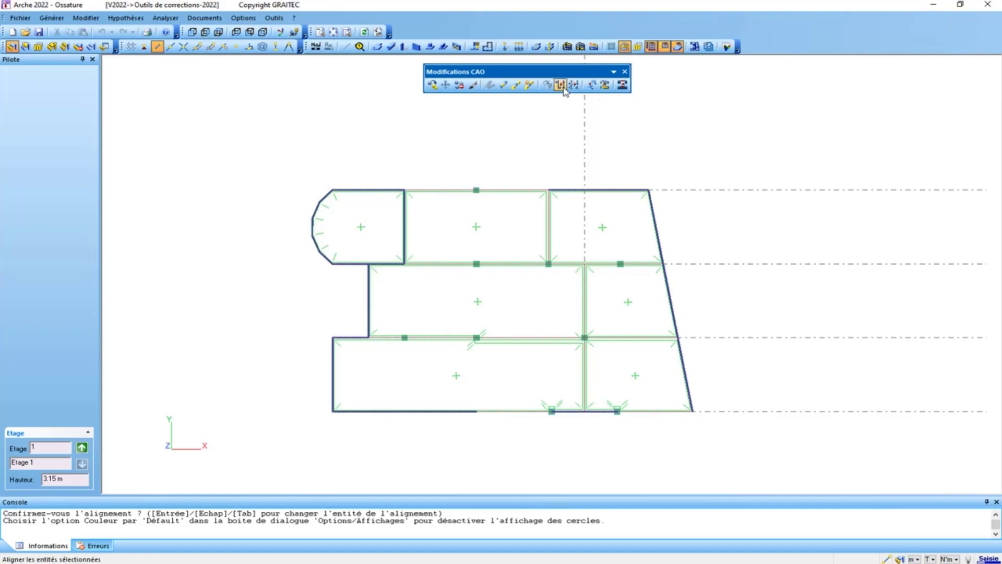
left_click(591, 86)
left_click(532, 308)
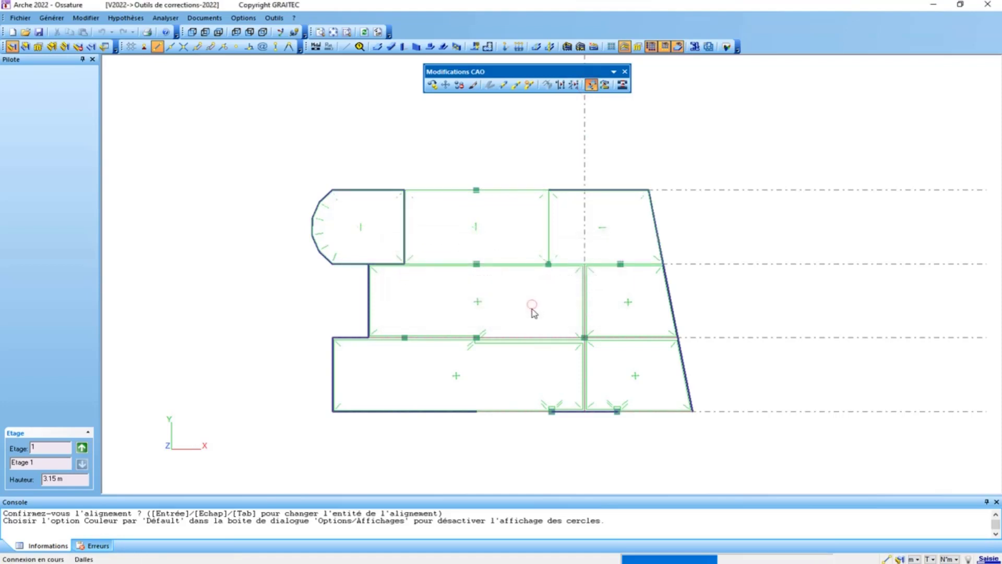
- Select the misaligned slabs in the lowest bay of the plan and delete them
left_click(515, 347)
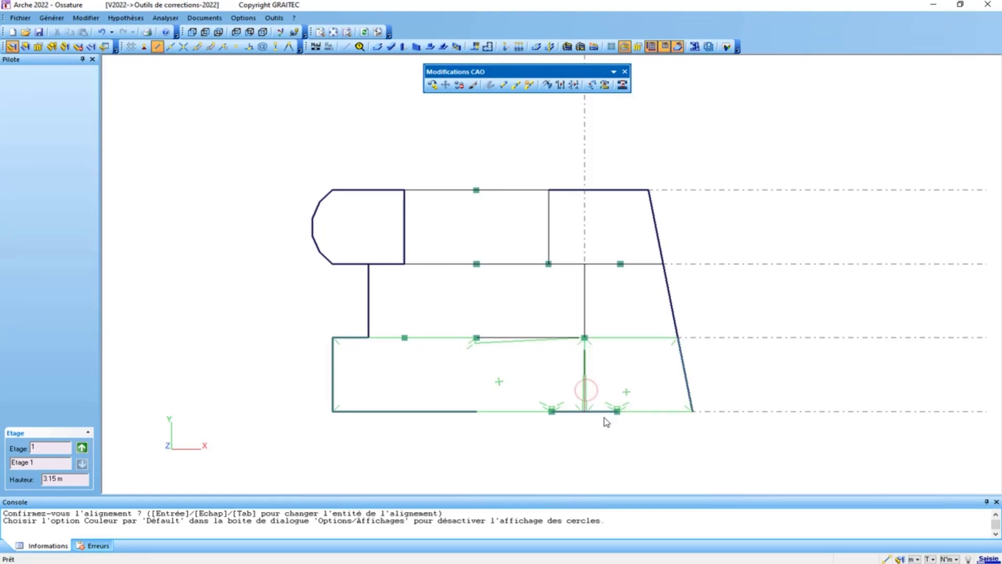
key("Return")
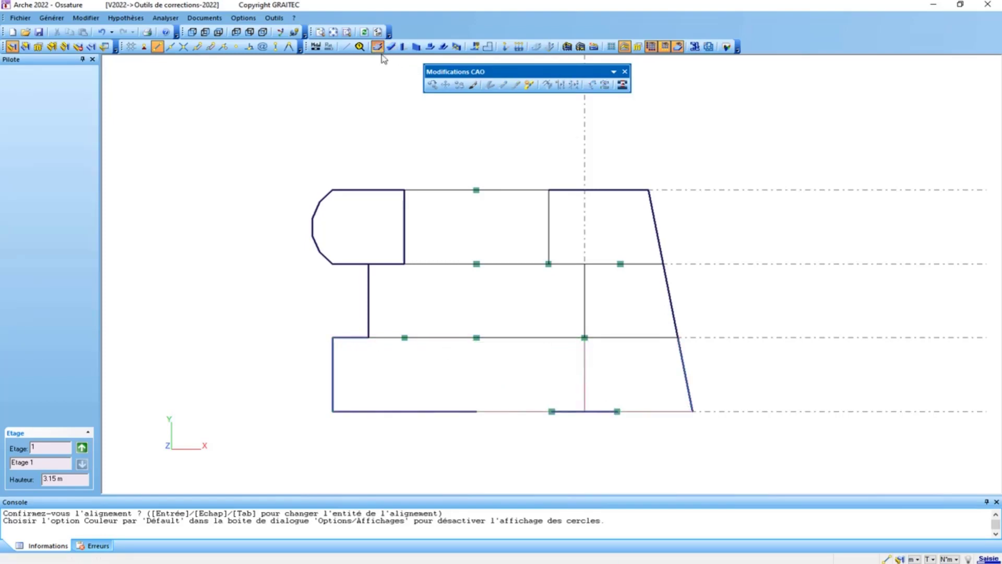
- Start a new slab and set its surface loads to G = 0.17 T and Q = 0.2 T
left_click(378, 47)
left_click(47, 166)
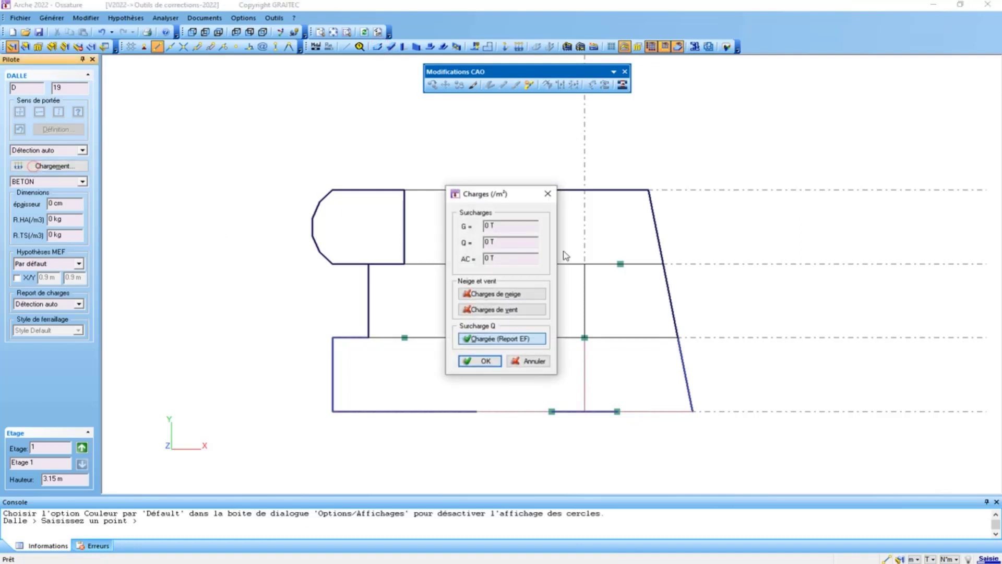
left_click(517, 225)
type("0.17")
key("Tab")
type("0.2")
left_click(482, 361)
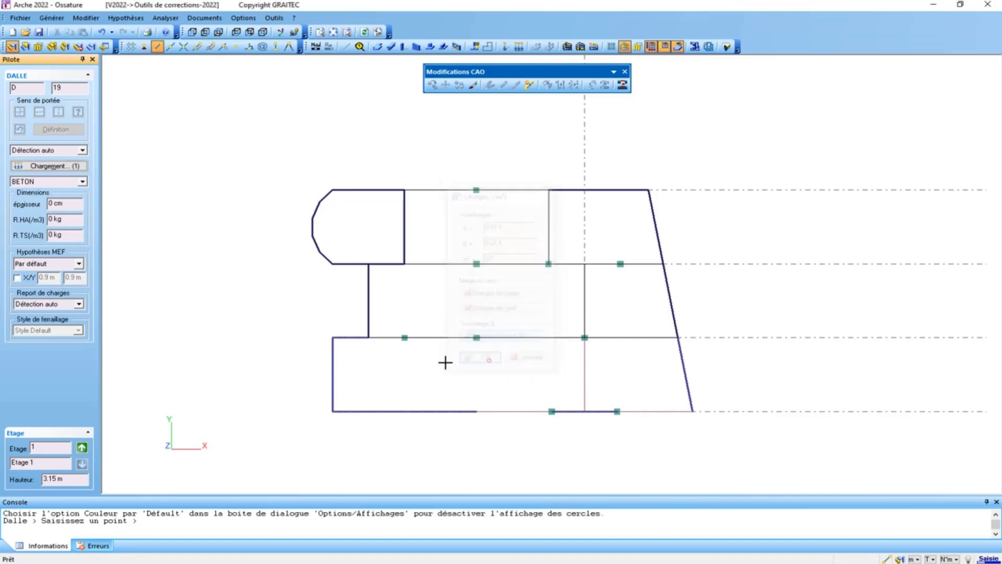
- Draw the concrete (BETON) slab over the whole lowest bay through its four outer corners
left_click(81, 181)
left_click(115, 223)
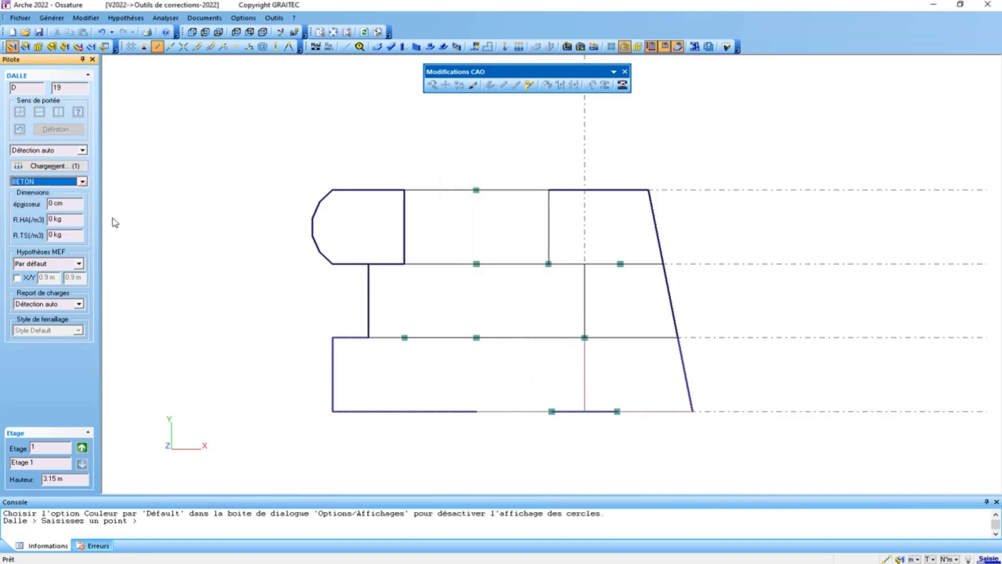
left_click(332, 411)
left_click(692, 411)
left_click(677, 337)
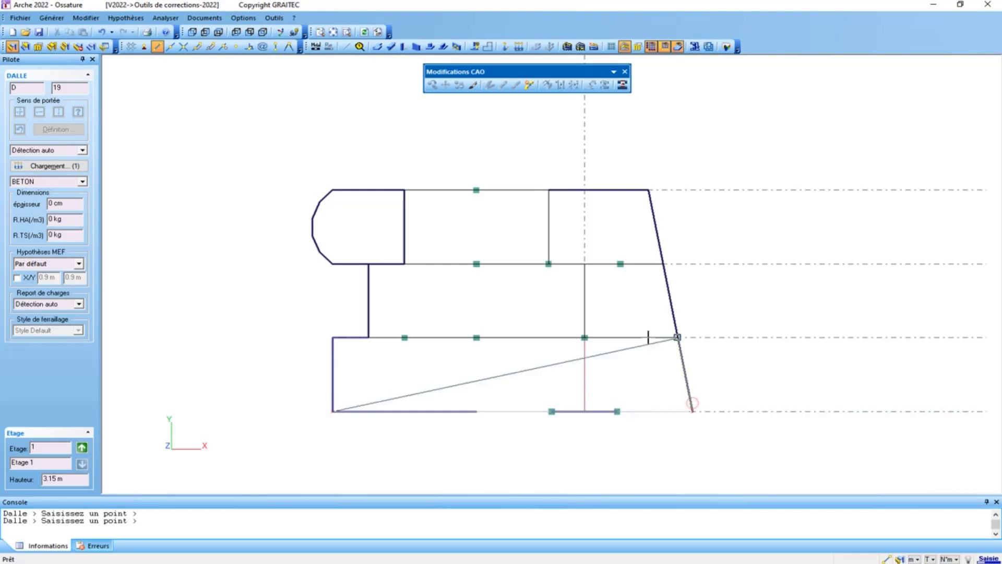
left_click(333, 337)
key("Escape")
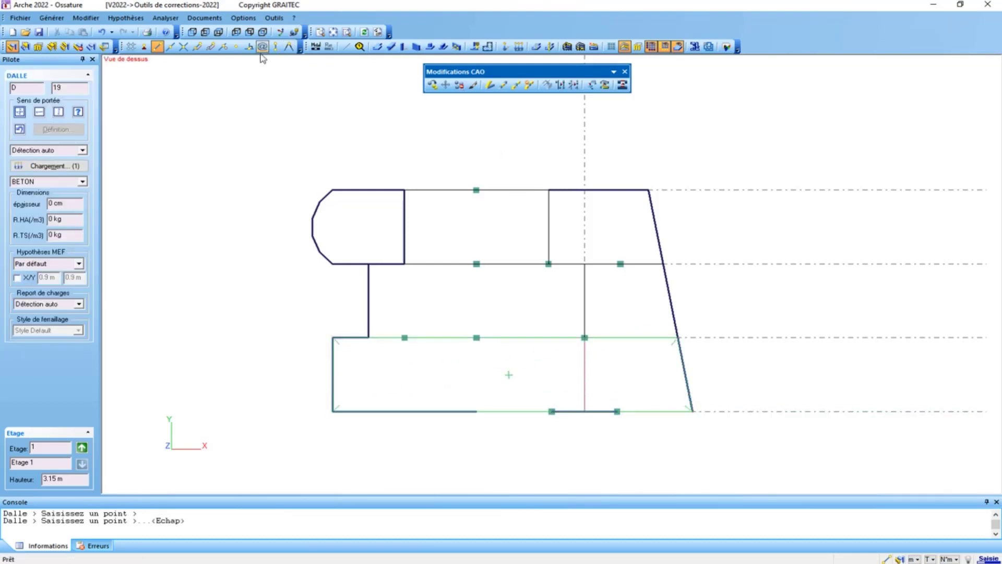
- Go up to storey 2 and hide its slabs
left_click(58, 111)
key("Escape")
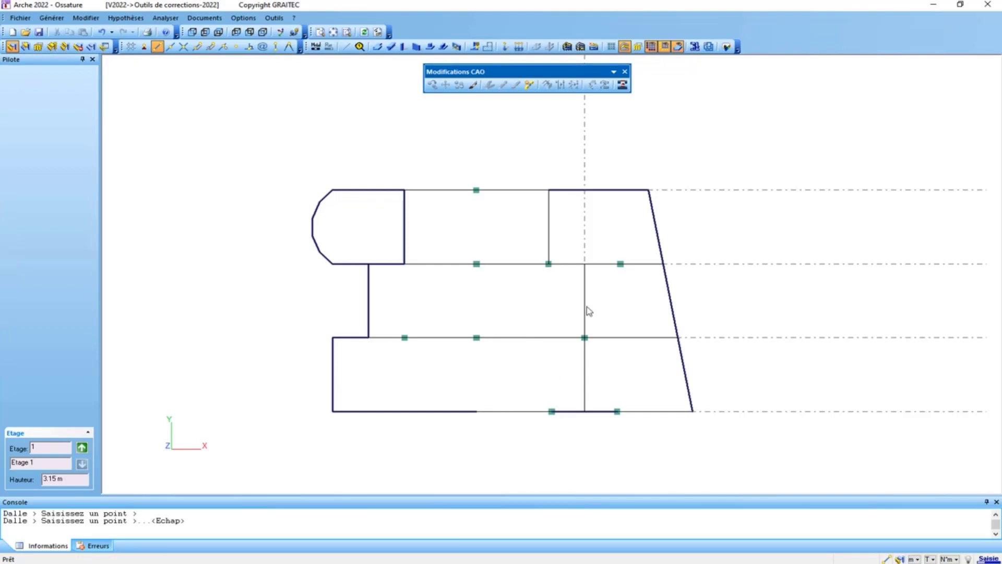
left_click(82, 448)
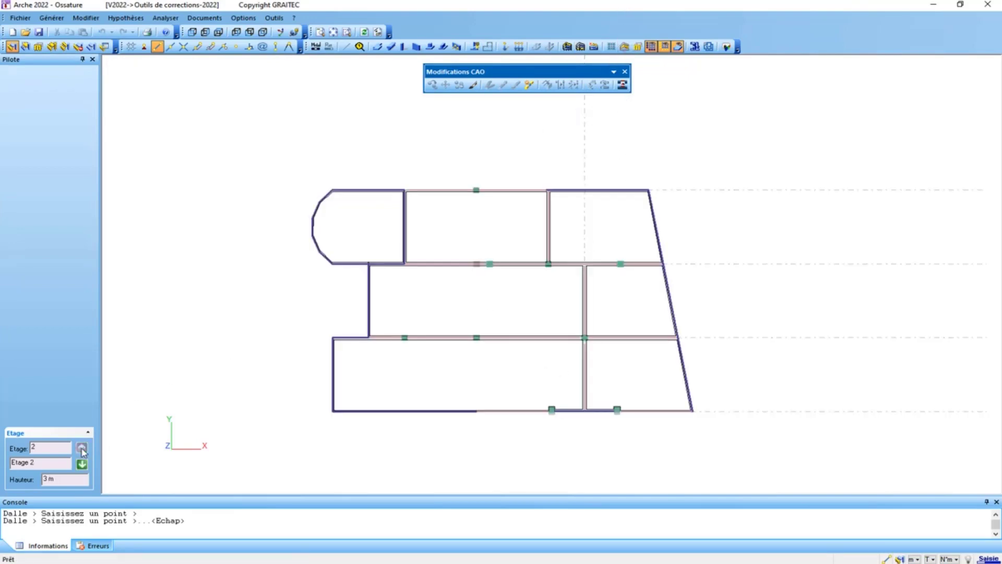
left_click(667, 48)
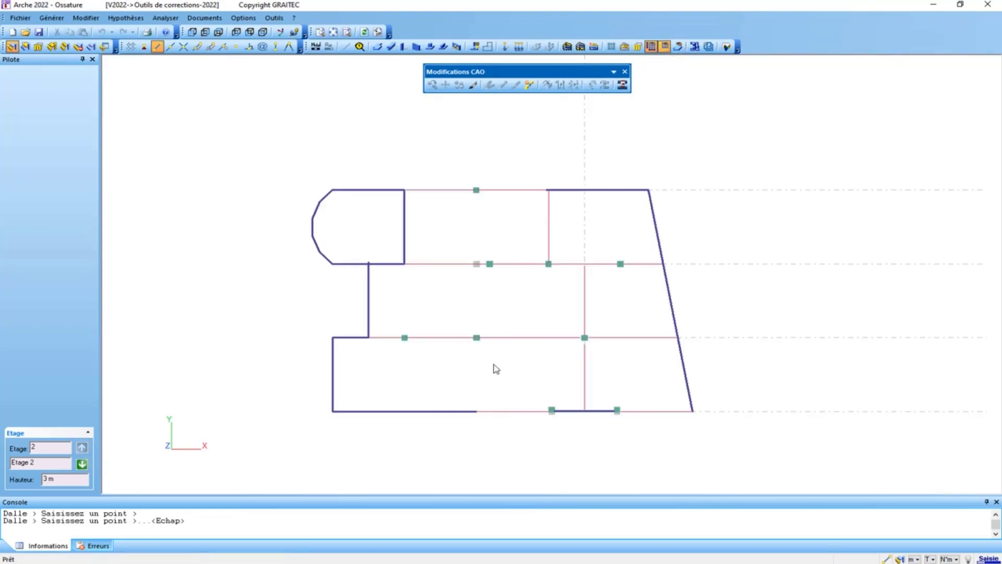
- Copy the four horizontal grid lines to the storey above
left_click(749, 412)
left_click(749, 337)
left_click(745, 271)
left_click(718, 185)
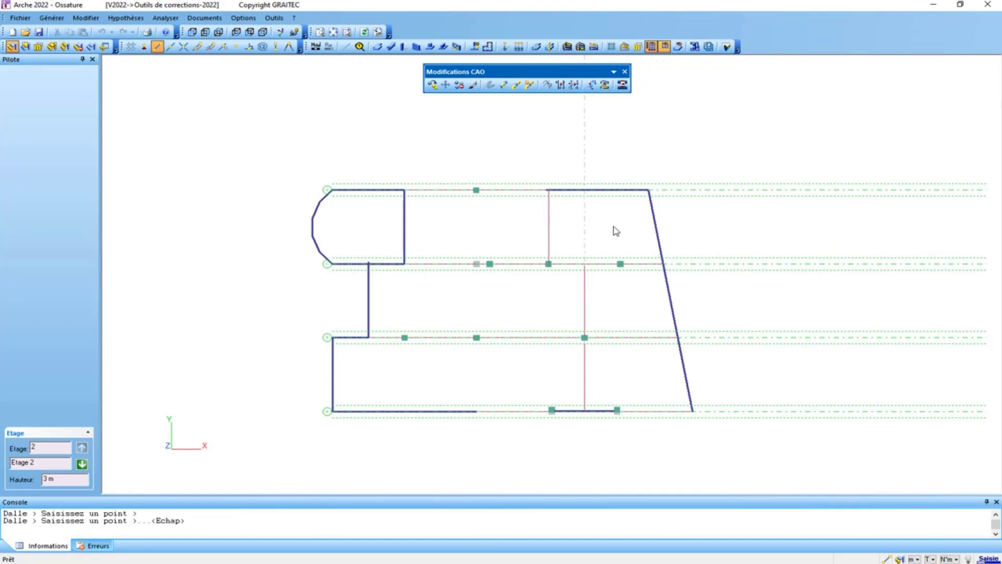
key("ctrl+c")
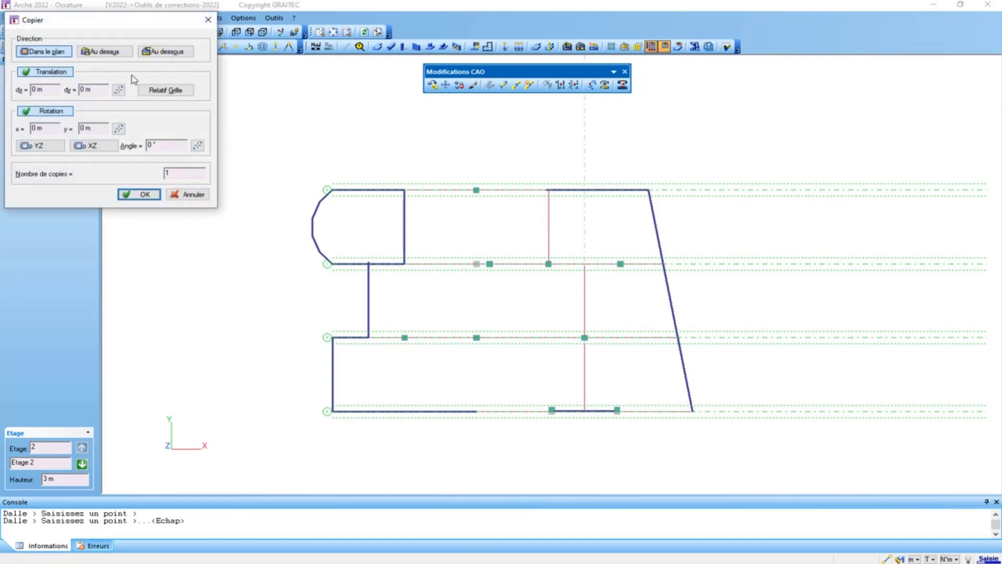
left_click(113, 52)
left_click(139, 194)
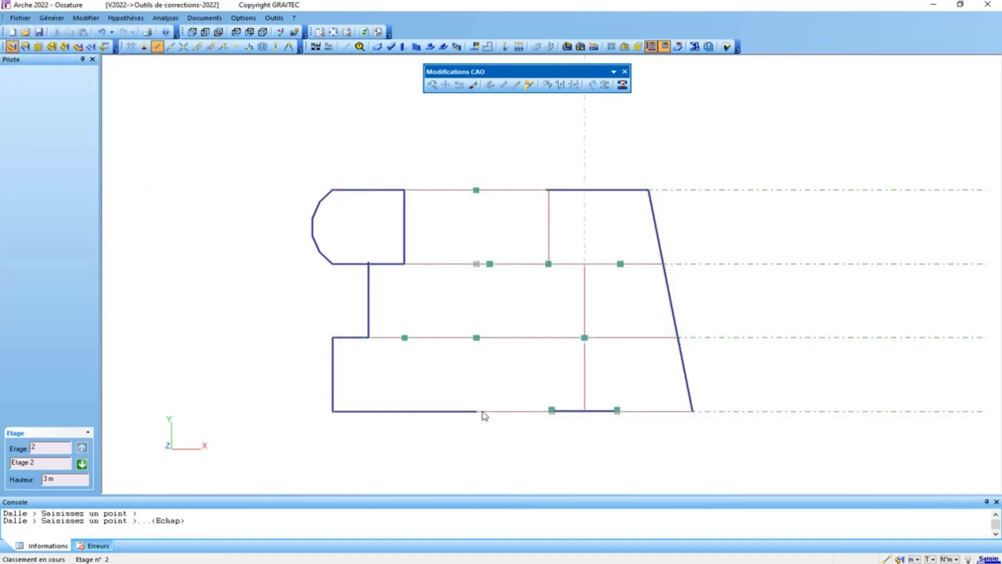
- Automatically adjust the short 30 cm wall on the lower edge of storey 2 onto the grid line
left_click(82, 465)
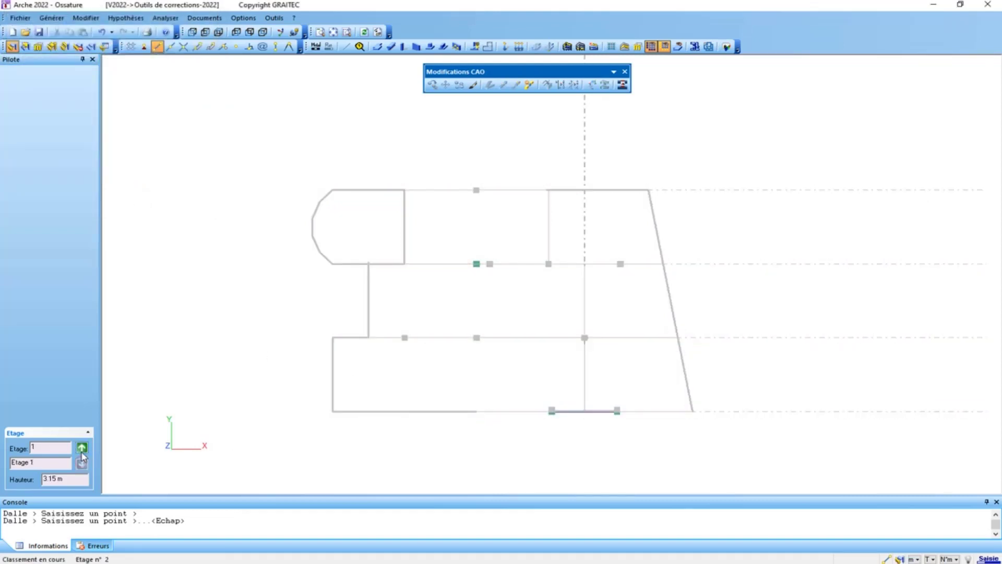
scroll(602, 402, "up", 5)
scroll(556, 410, "up", 2)
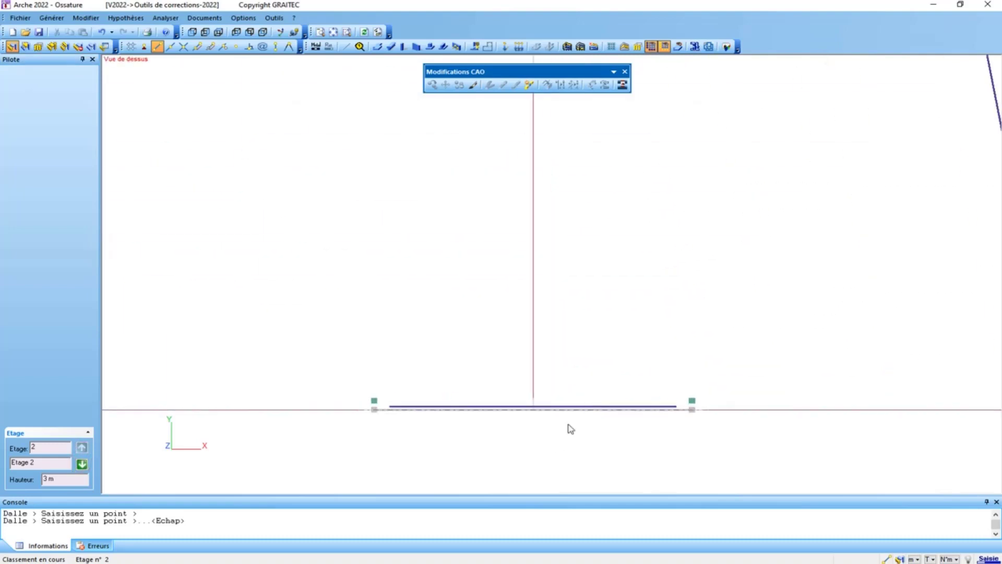
middle_click_drag(571, 425, 592, 353)
left_click(594, 351)
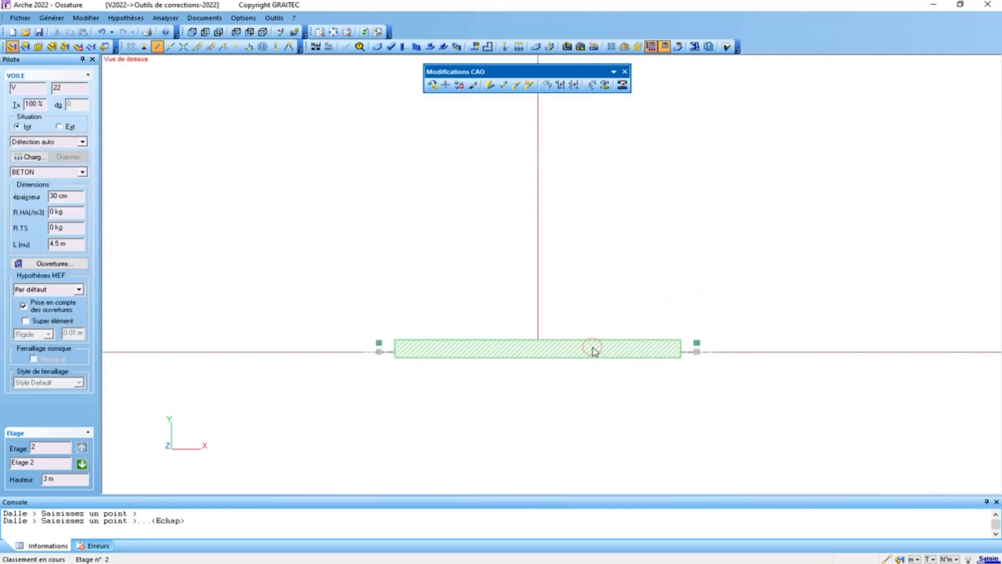
scroll(594, 351, "down", 1)
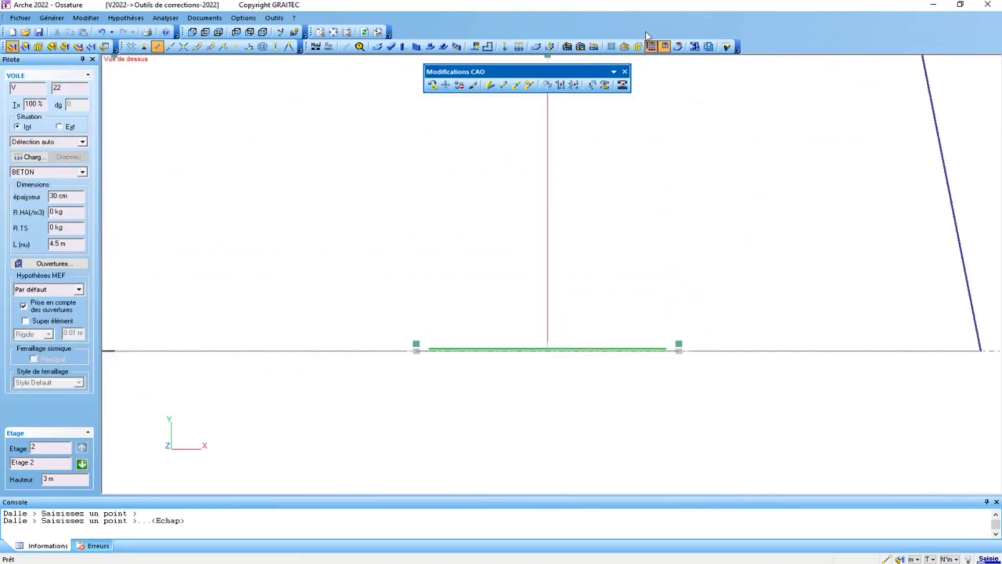
left_click(605, 85)
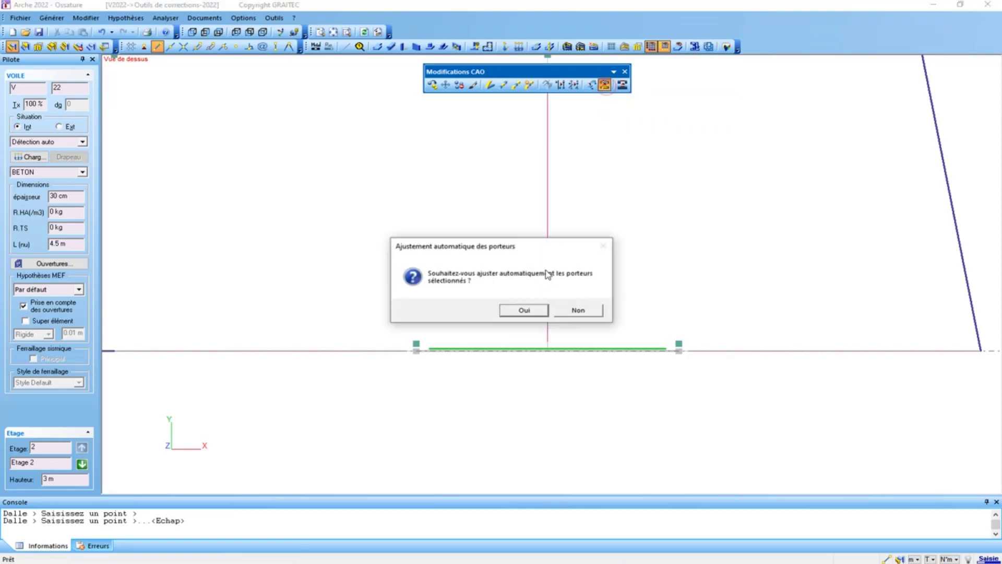
left_click(525, 311)
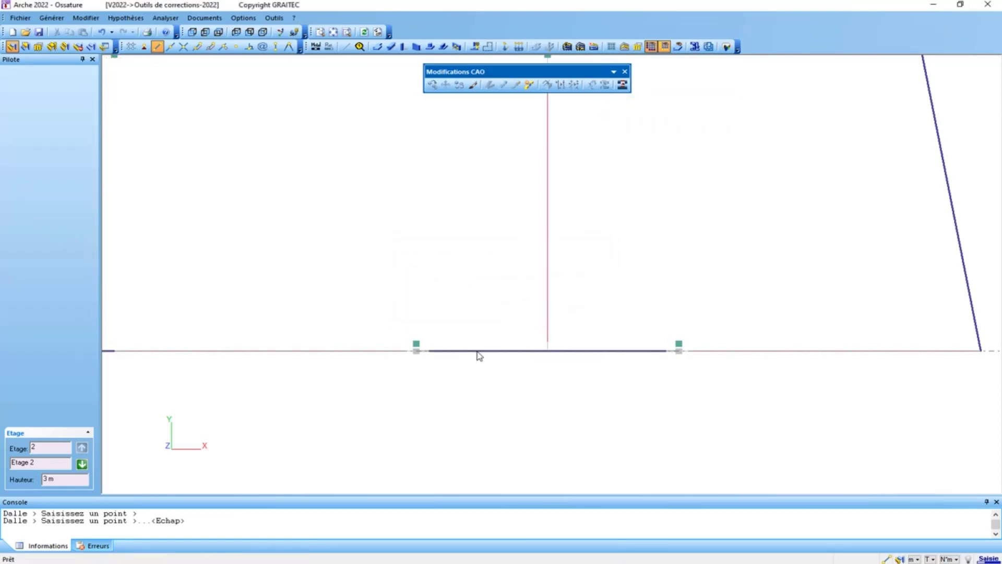
- Automatically adjust the two columns at the ends of the short lower wall onto the same grid line
left_click(416, 343)
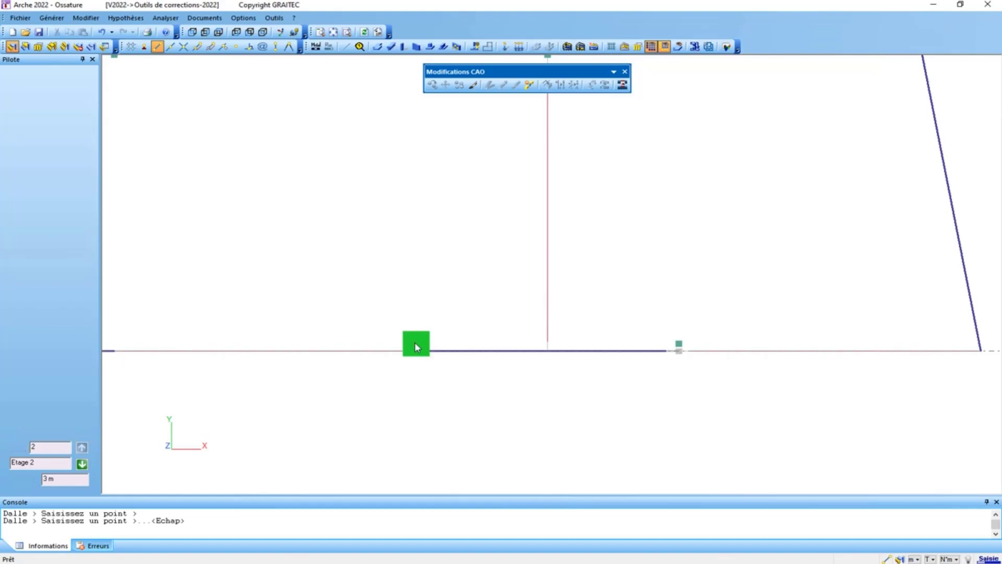
left_click(678, 344)
left_click(606, 85)
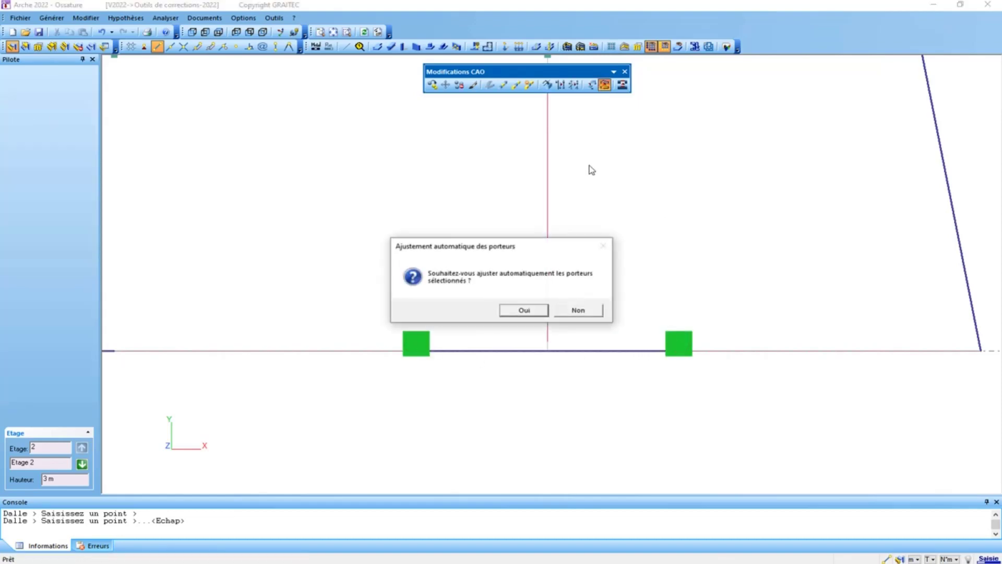
left_click(524, 313)
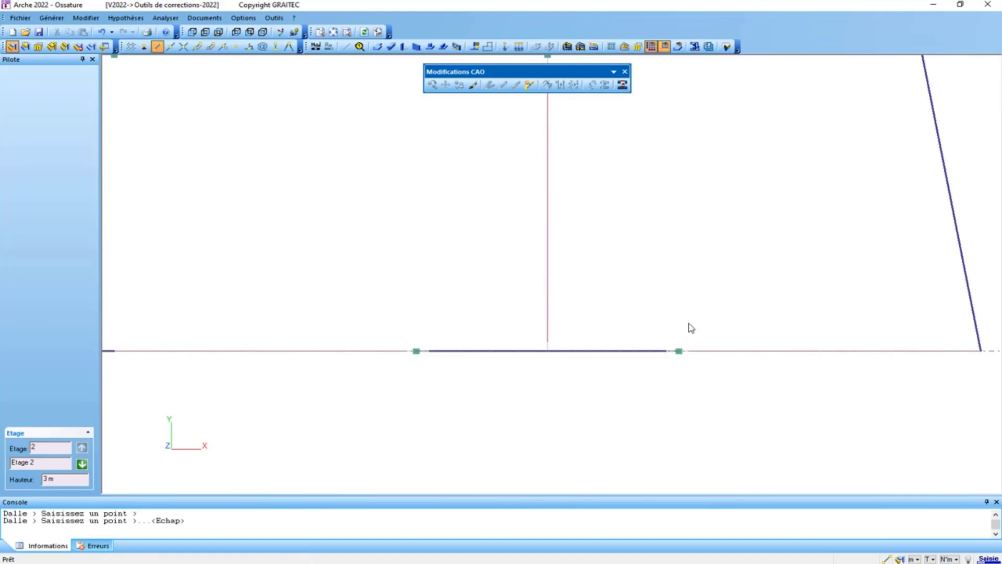
- Show only the active storey's elements and run the model verification
key("alt+5")
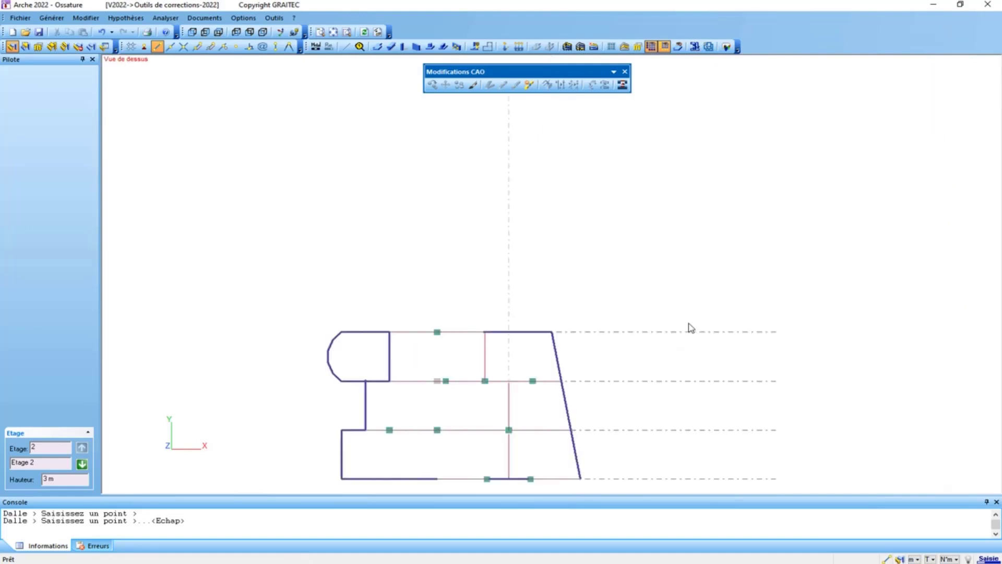
middle_click_drag(594, 351, 620, 246)
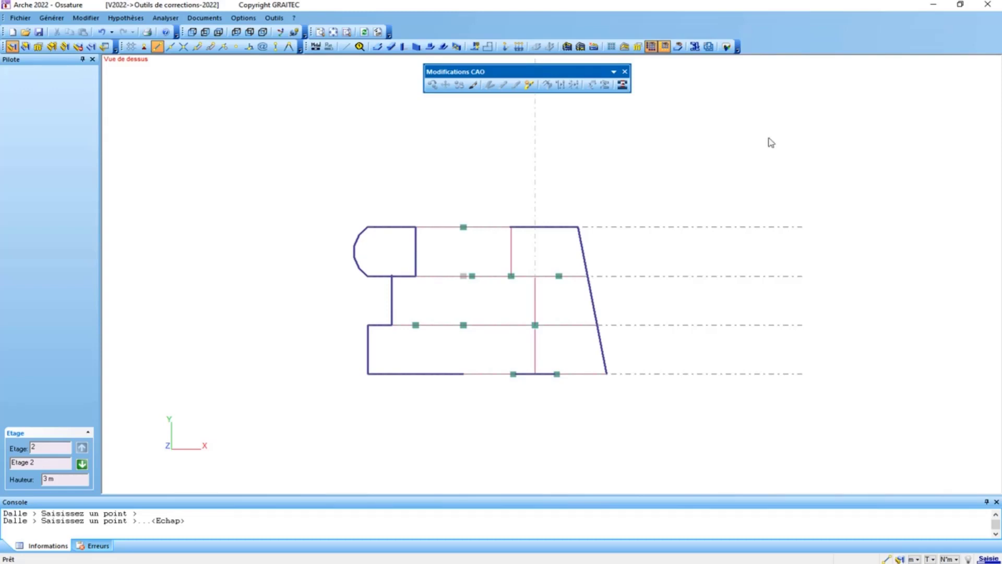
left_click(624, 46)
scroll(499, 308, "up", 1)
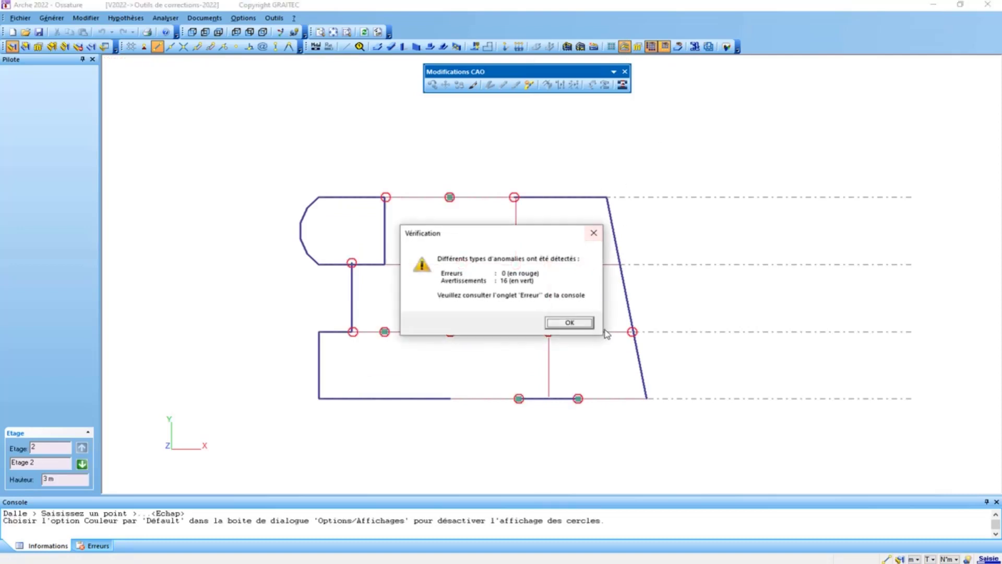
left_click(573, 319)
- Automatically relimit all entities of the current storey and verify the model again
left_click(517, 85)
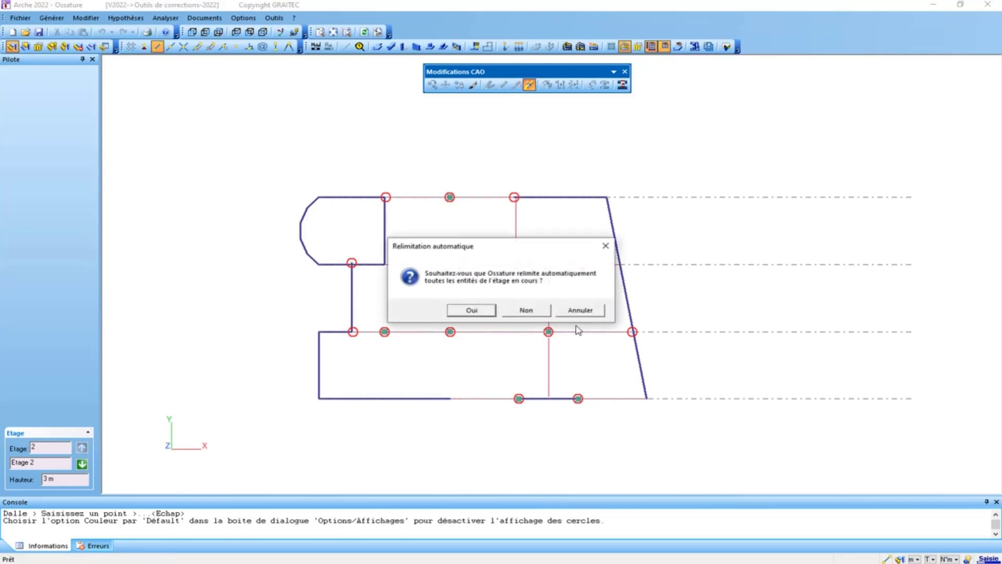
left_click(477, 309)
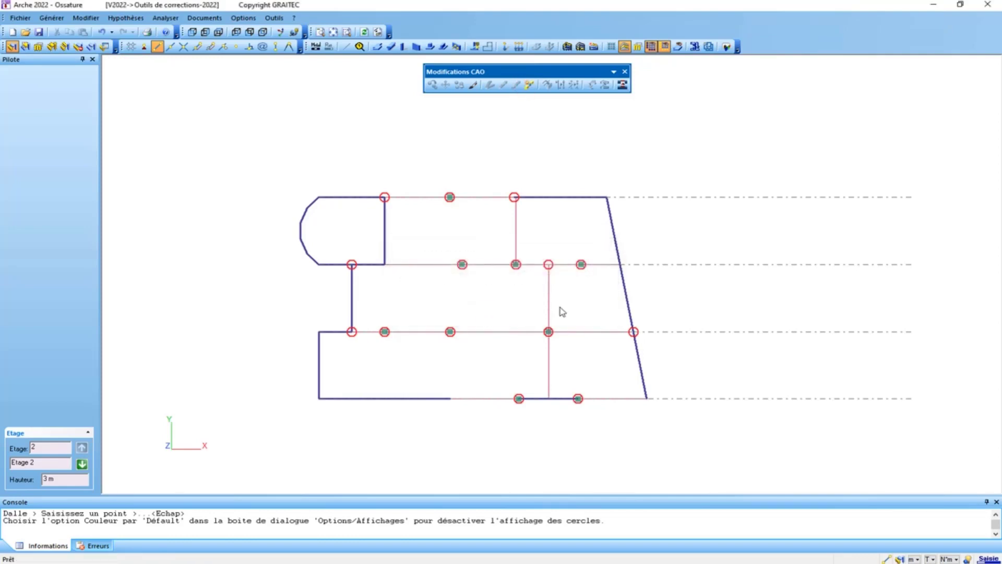
left_click(570, 322)
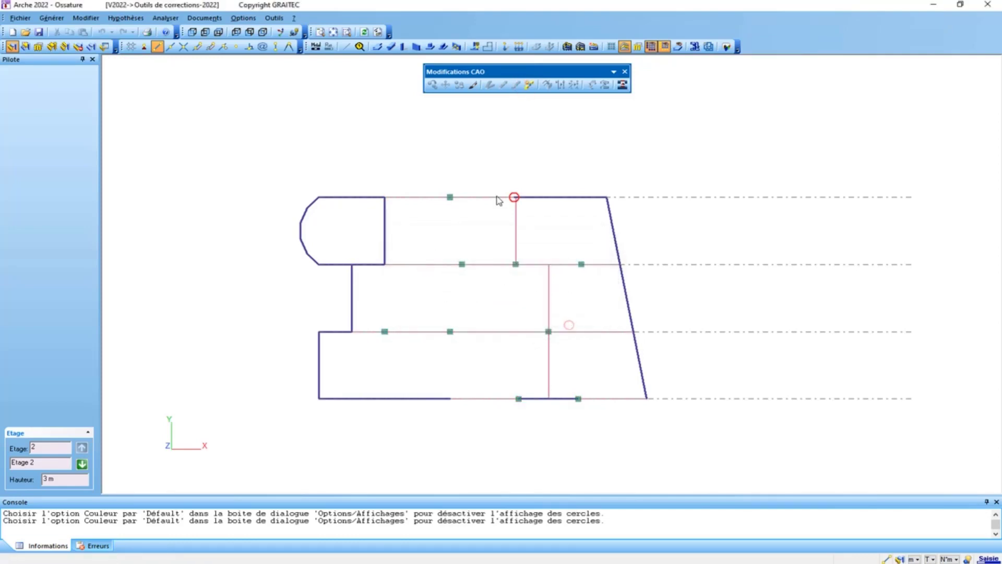
- Relimit the upper 20 cm wall and the adjoining collinear beam at their shared junction, and rerun the verification
scroll(512, 198, "up", 3)
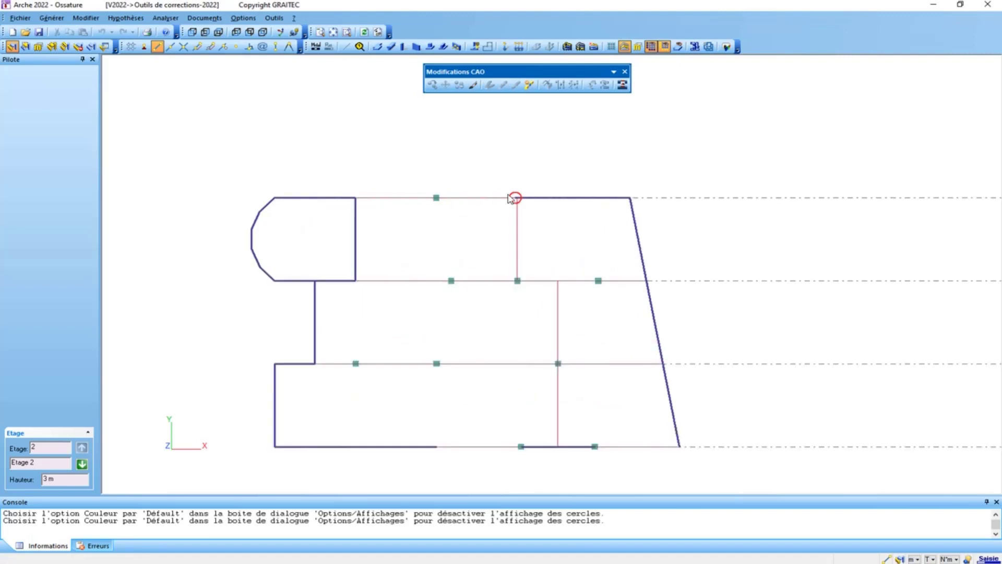
left_click(538, 201)
left_click(536, 201)
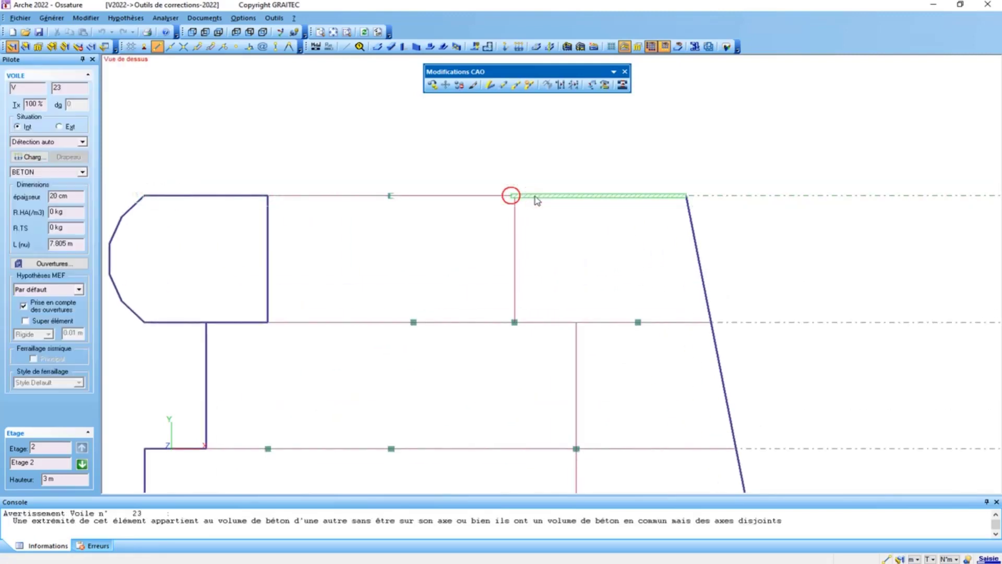
left_click(478, 197, "shift")
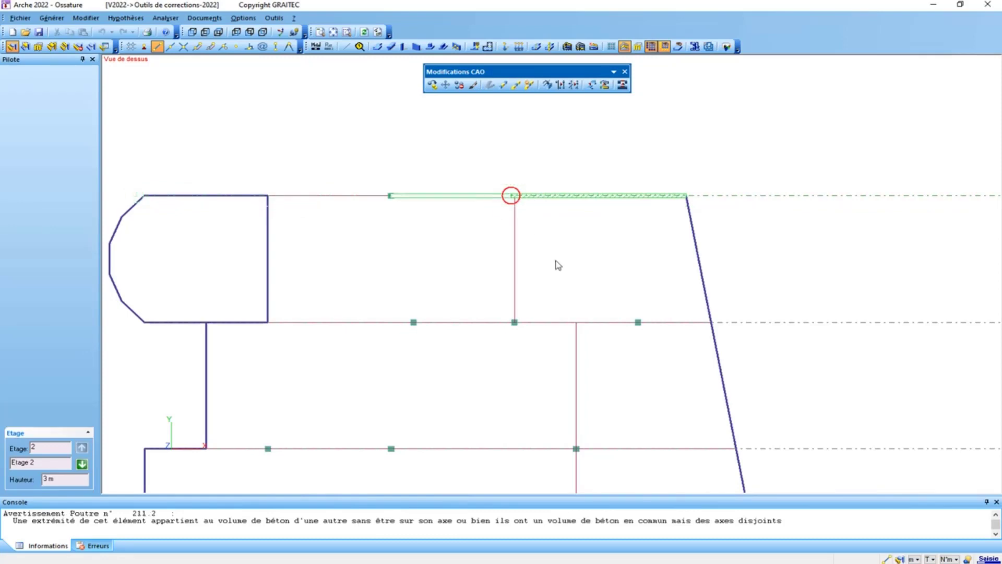
key("alt")
key("ctrl+r")
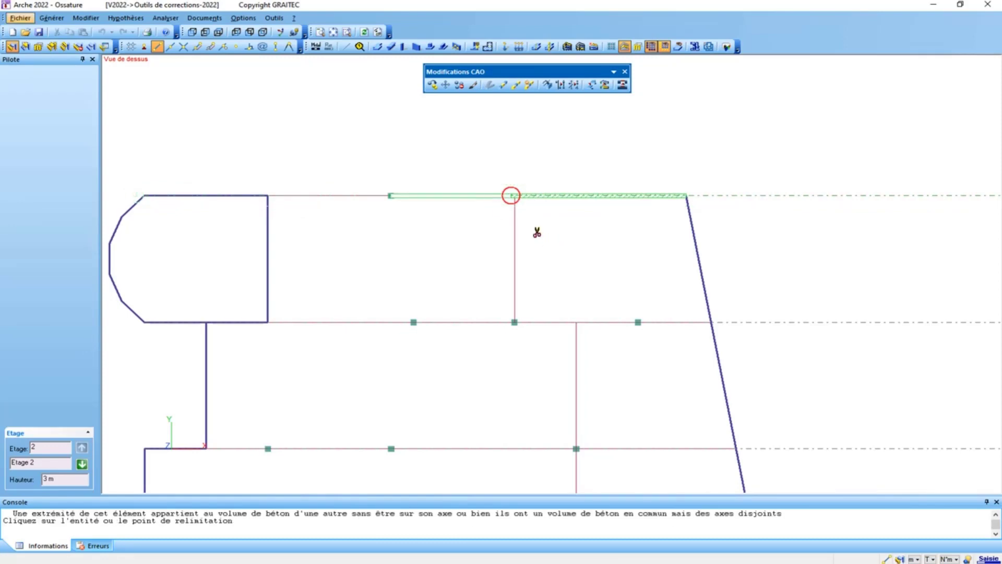
scroll(548, 225, "down", 2)
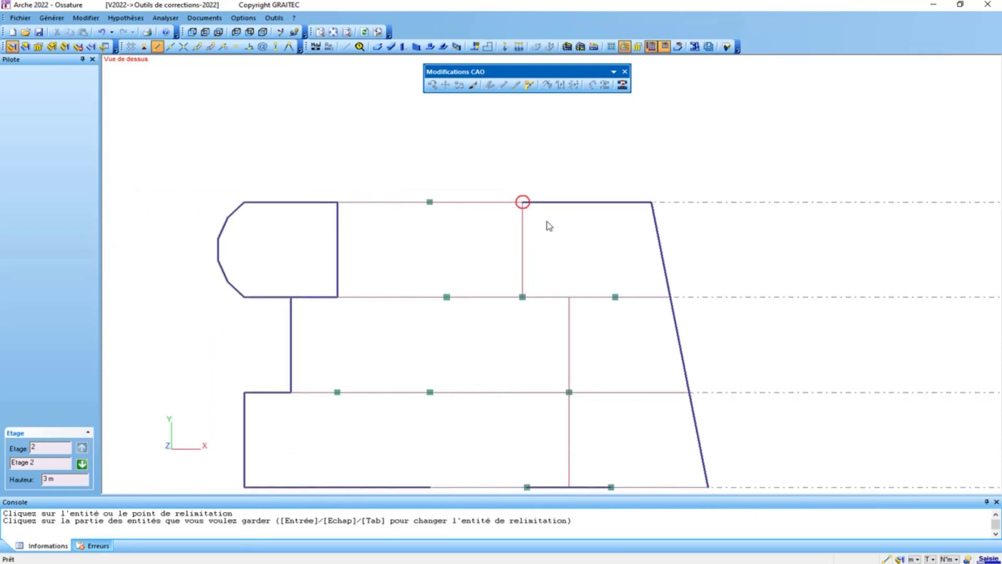
left_click(549, 226)
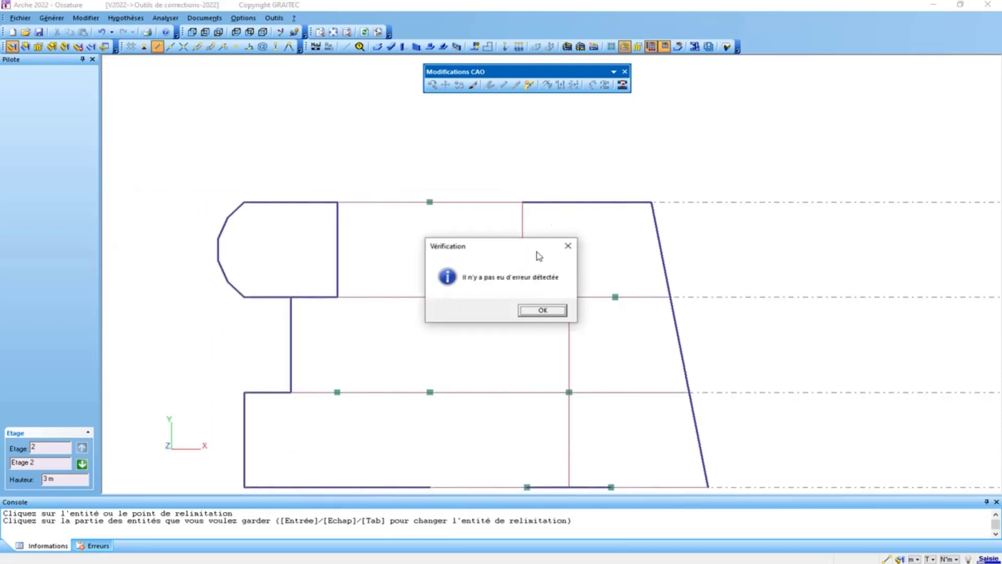
left_click(553, 309)
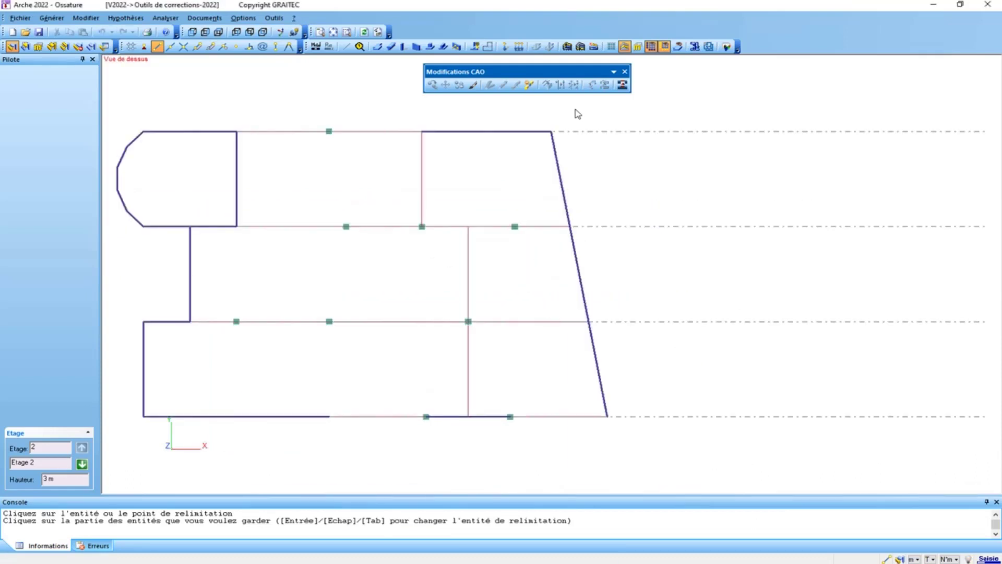
- With the grid lines hidden and the slabs shown, automatically adjust all slabs of the active storey
left_click(650, 47)
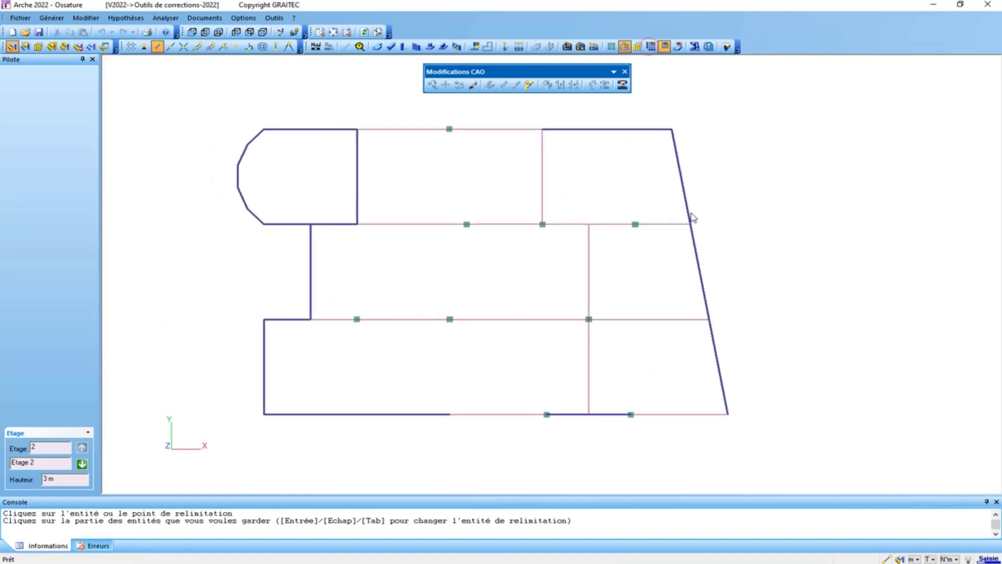
left_click(678, 46)
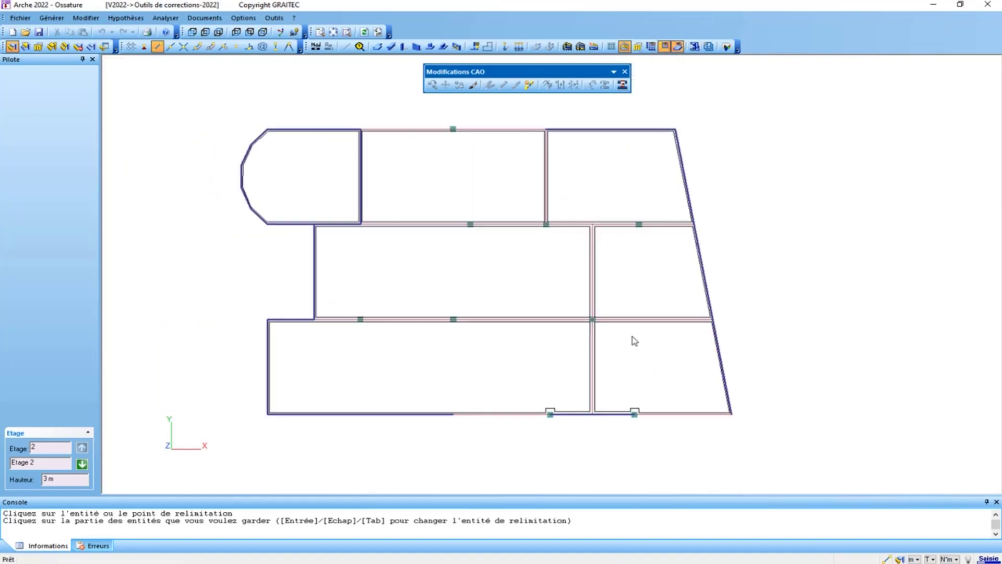
right_click(506, 293)
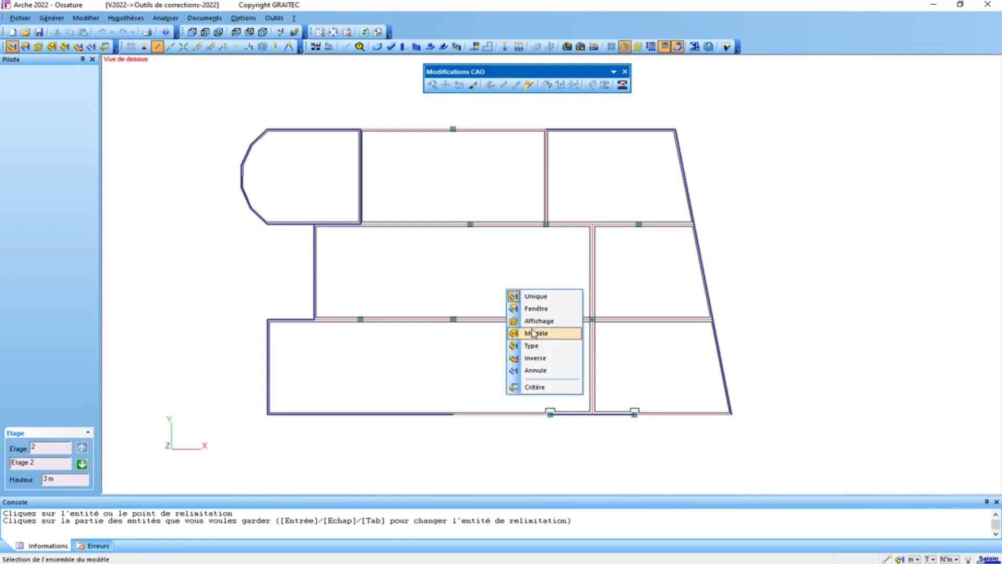
left_click(530, 346)
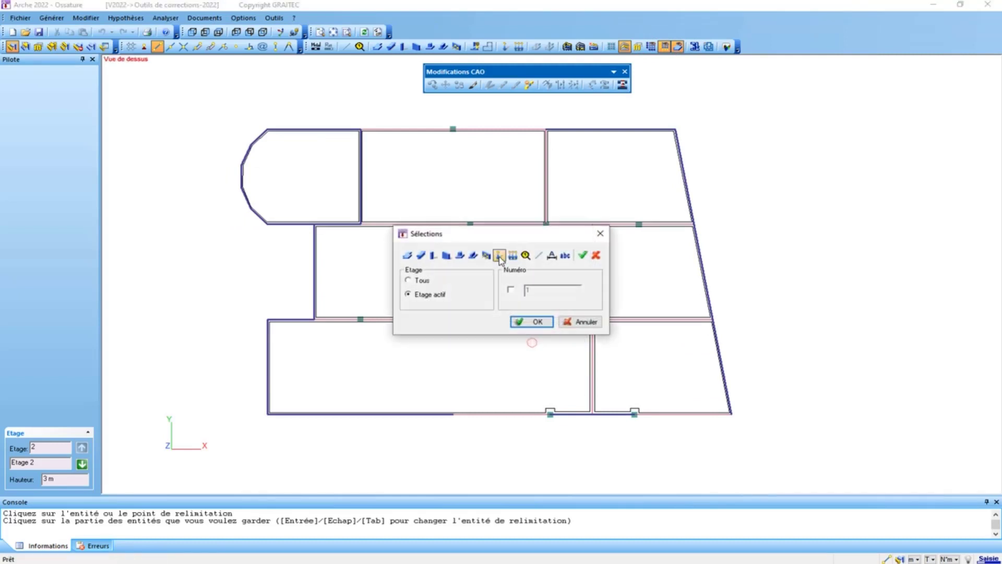
left_click(542, 323)
left_click(591, 85)
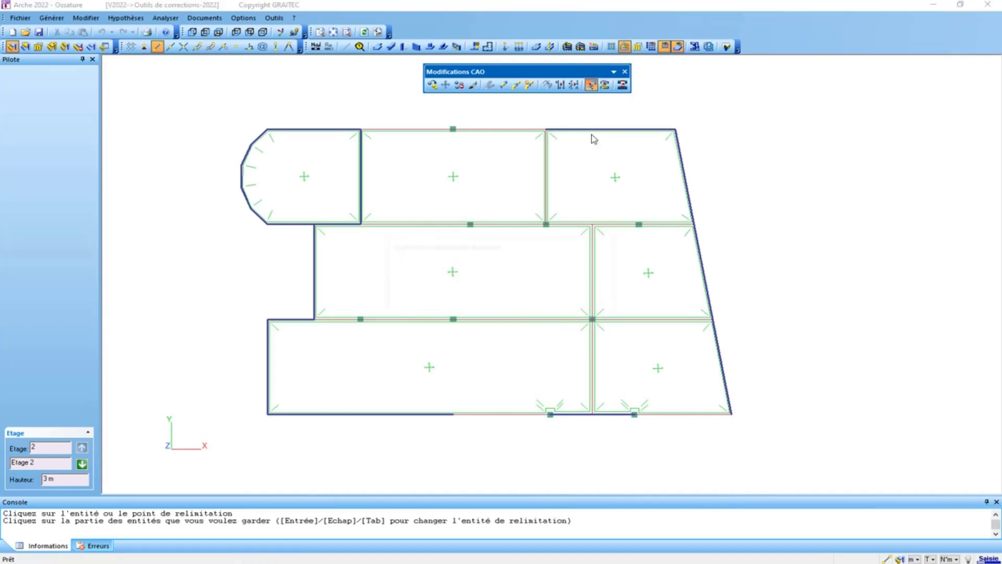
left_click(537, 309)
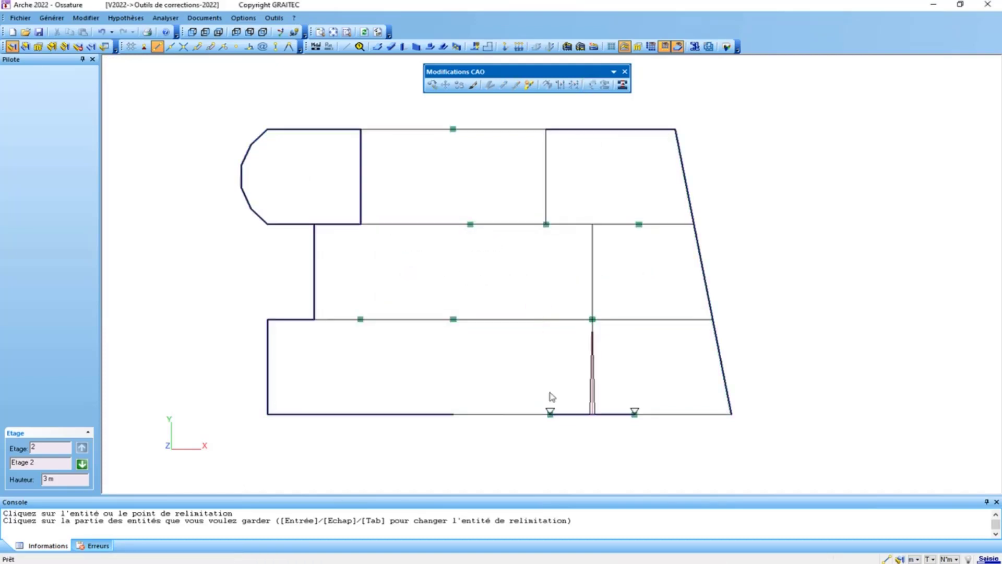
- Delete the two distorted slabs in the lower bays, on either side of the vertical beam
left_click(592, 409)
left_click(552, 411)
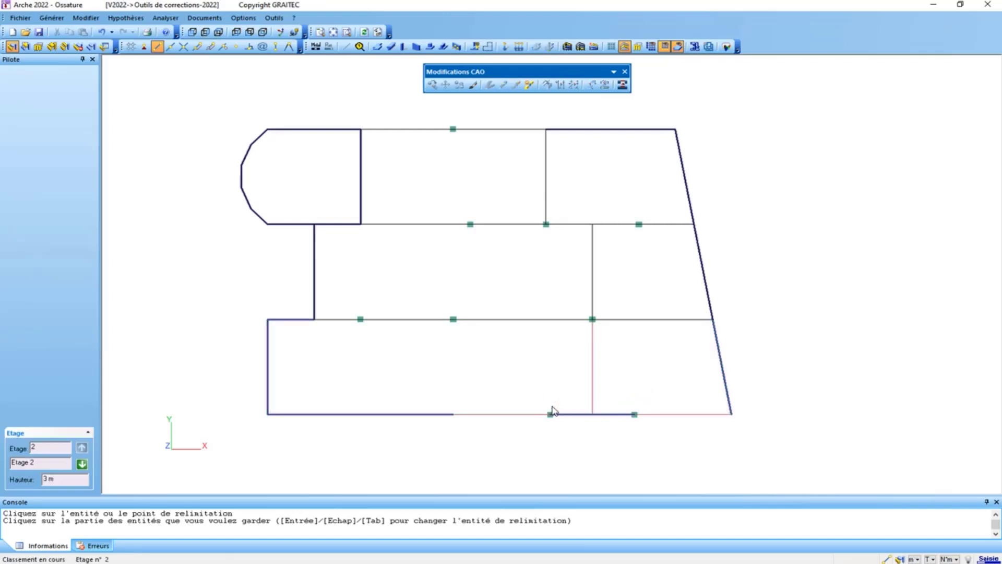
- Copy the two lower-bay slabs from storey 1 to the storey above, with 1 copy, and return to storey 2
left_click(82, 463)
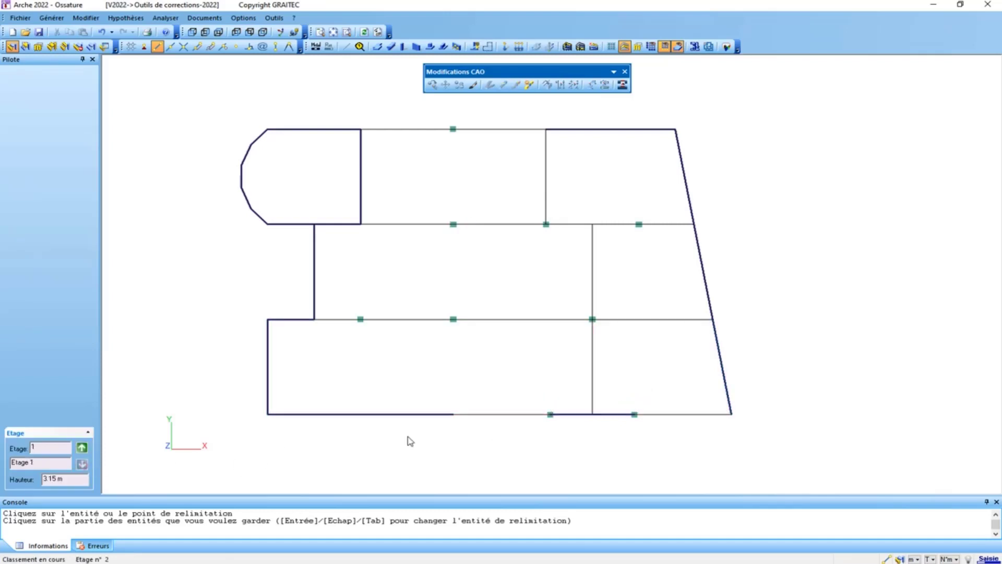
left_click(456, 416)
left_click(660, 412)
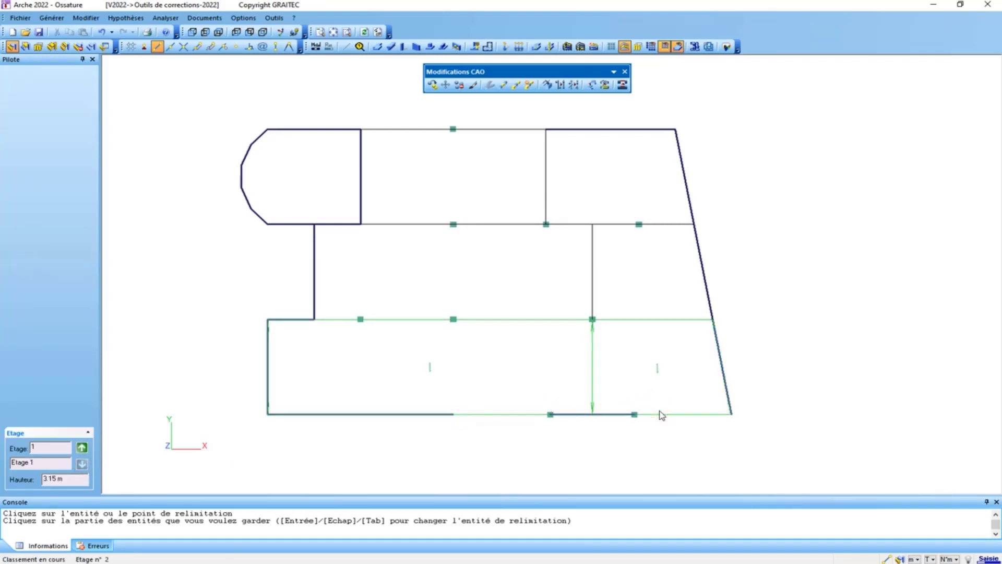
key("ctrl+c")
left_click(105, 51)
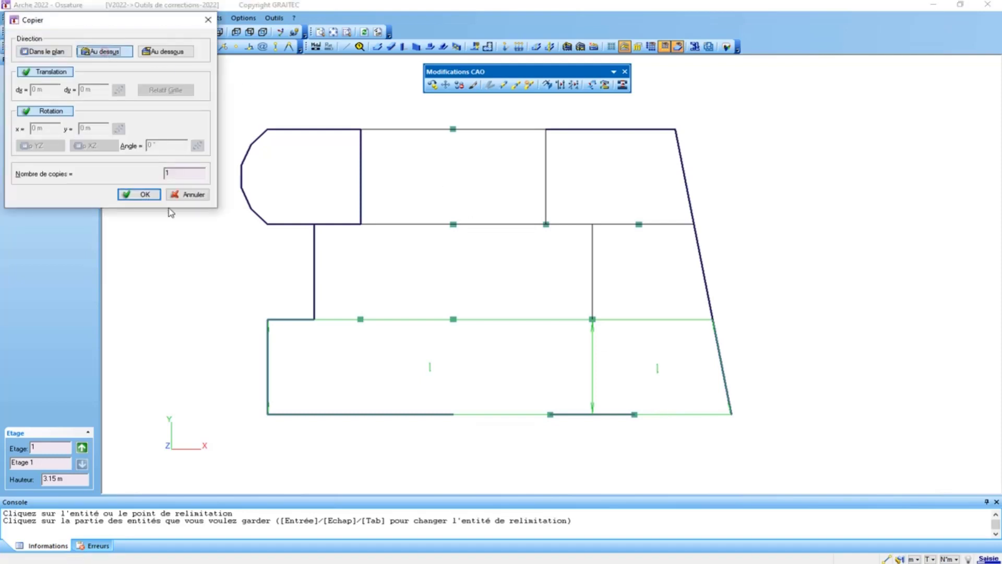
left_click(140, 194)
left_click(82, 448)
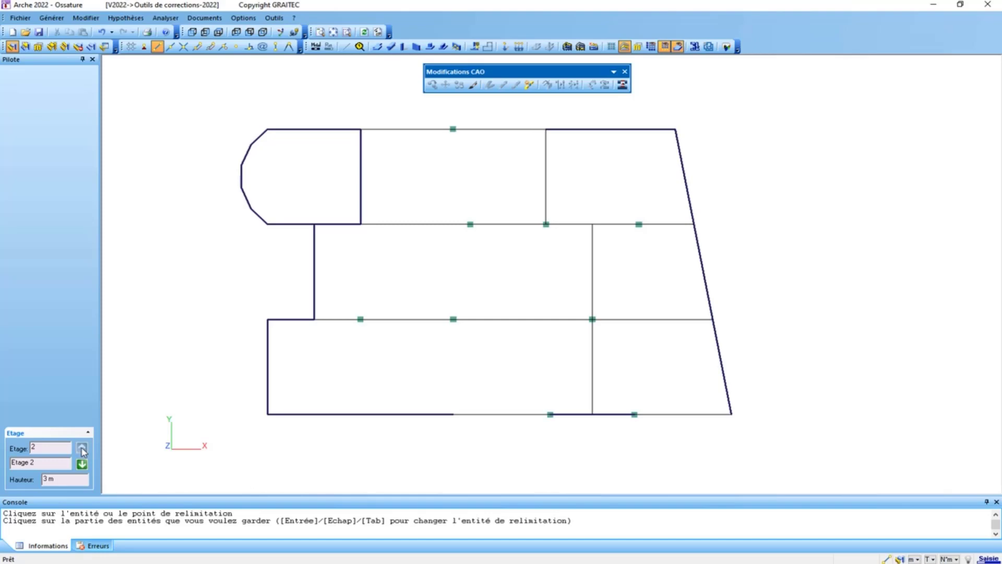
- Generate automatic footings for storey 1 beneath the walls and columns, and switch to a perspective view
left_click(474, 46)
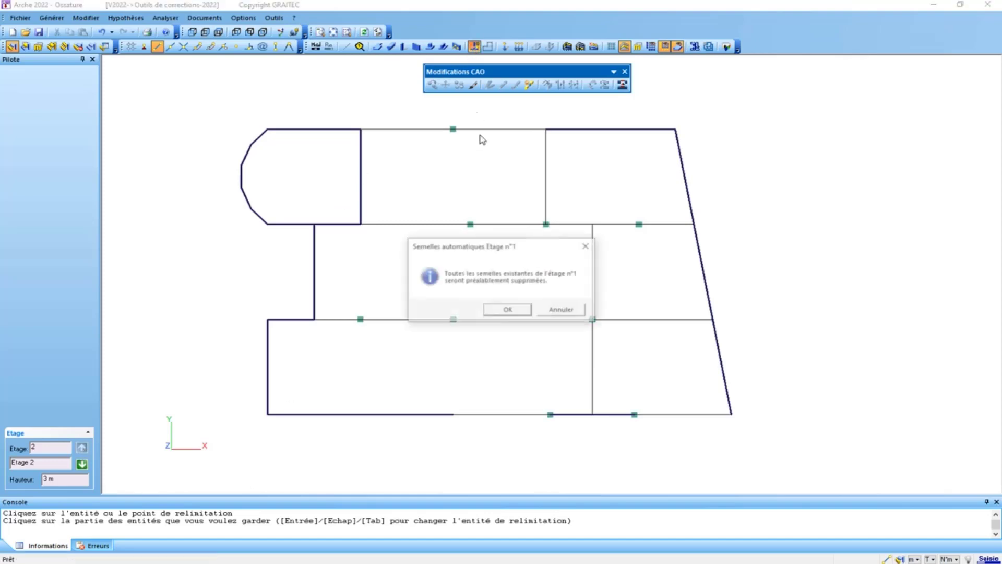
left_click(506, 310)
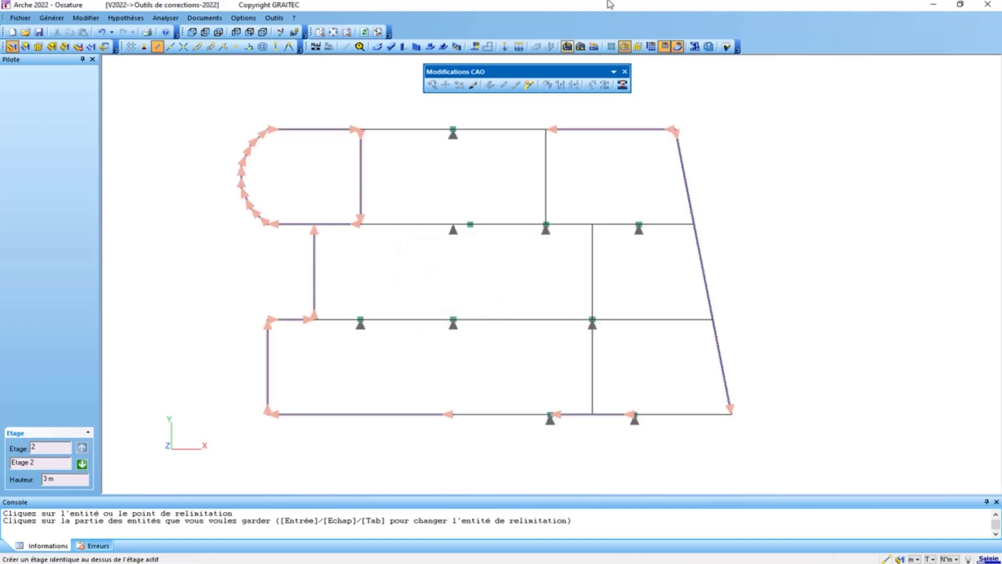
left_click(236, 32)
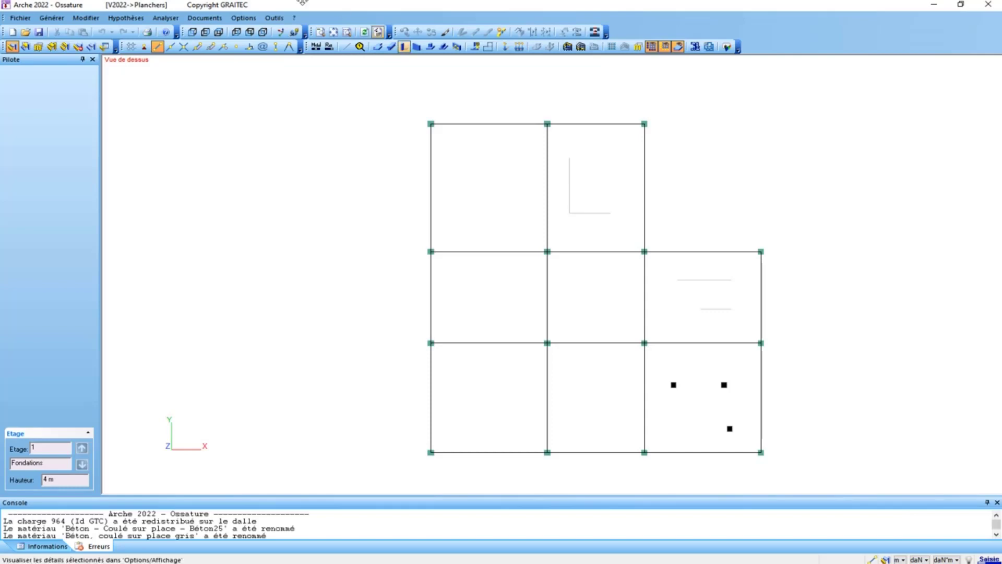
- Show the Planchers model in perspective and generate automatic footings under the columns of storey 1
left_click(235, 32)
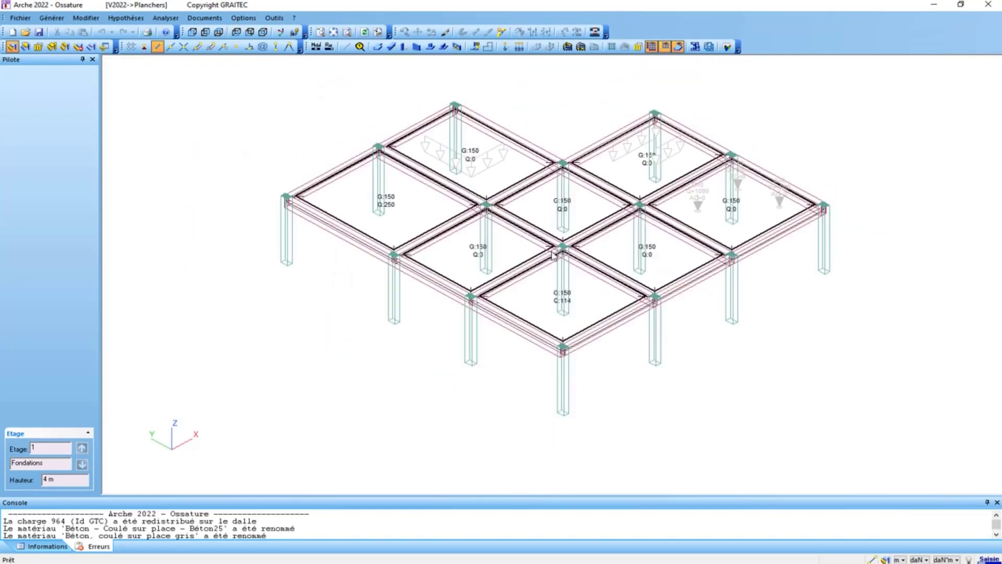
left_click(475, 46)
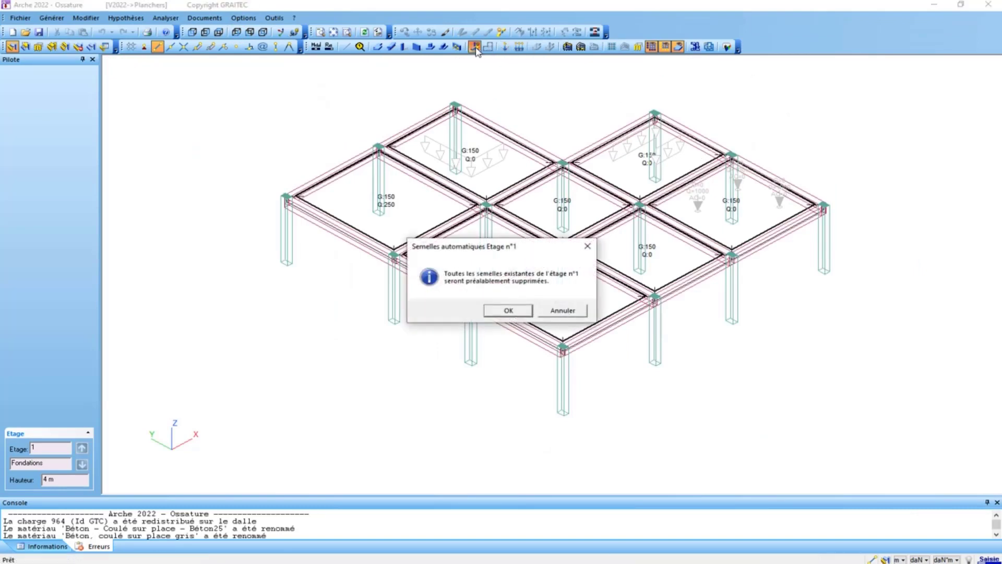
left_click(497, 311)
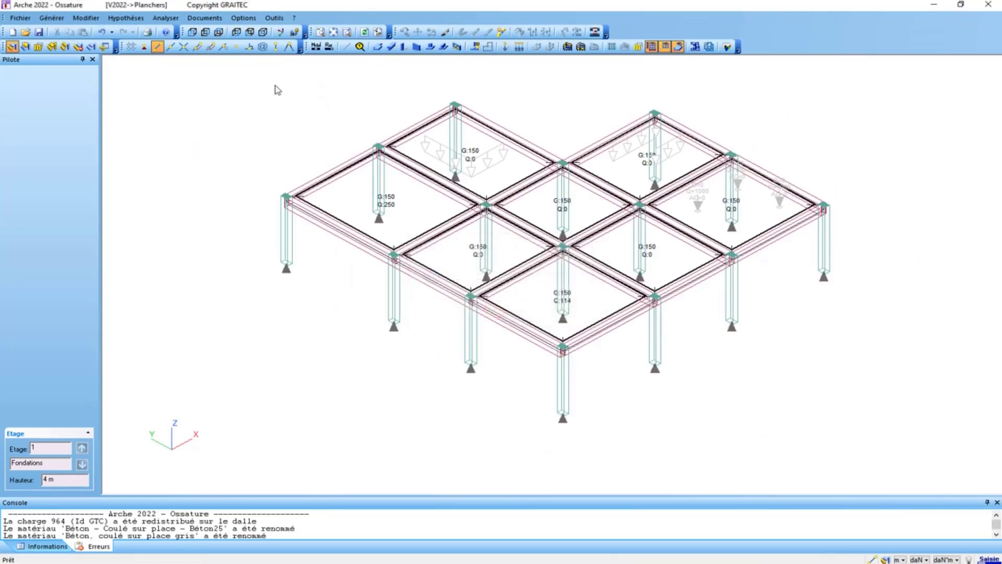
- Set the ULS soil stress for footing predimensioning to 0.25 MPa in the global calculation methods
left_click(125, 18)
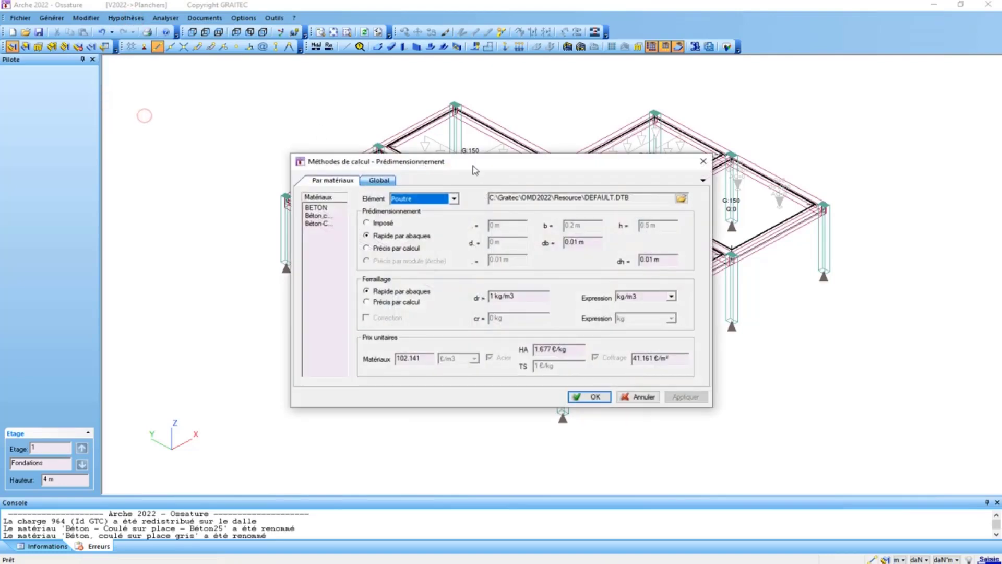
left_click(379, 180)
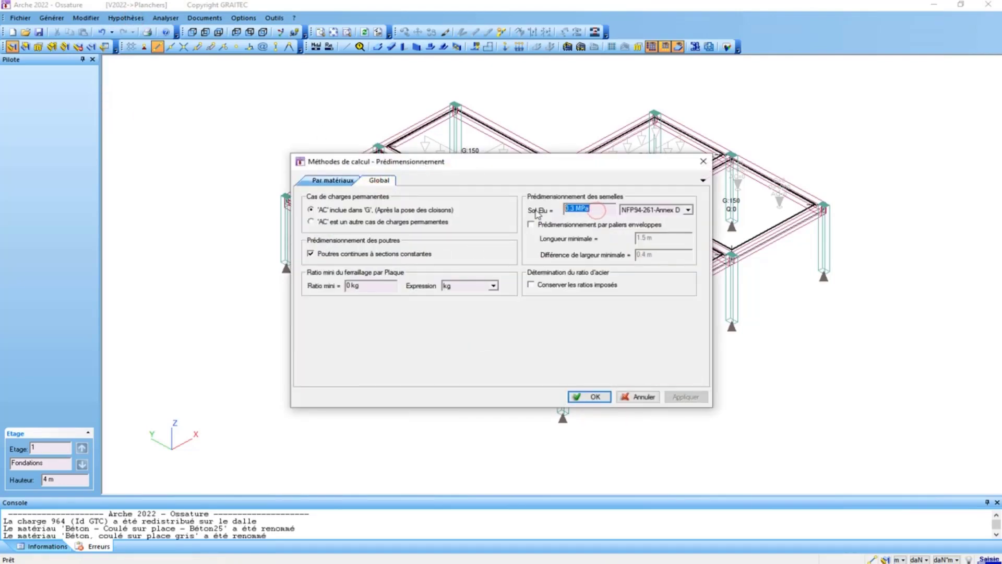
type("0.25")
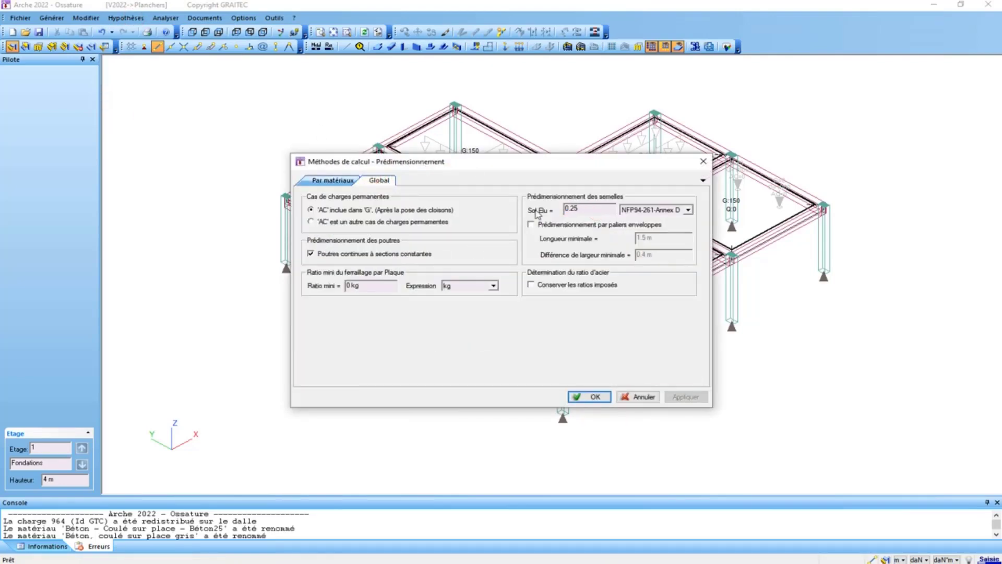
left_click(588, 396)
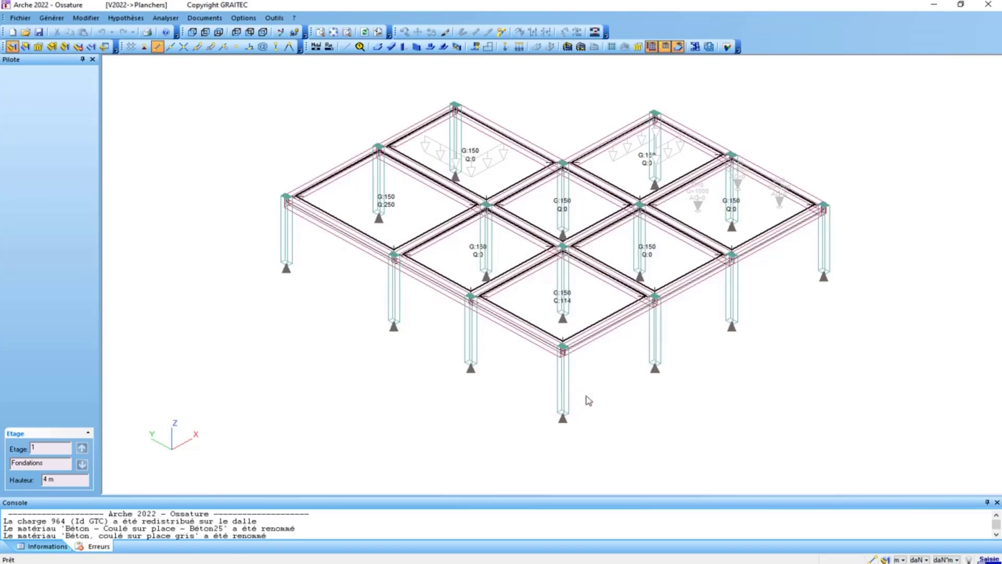
- Select the entire model and assign the BETON material to all its elements
right_click(510, 214)
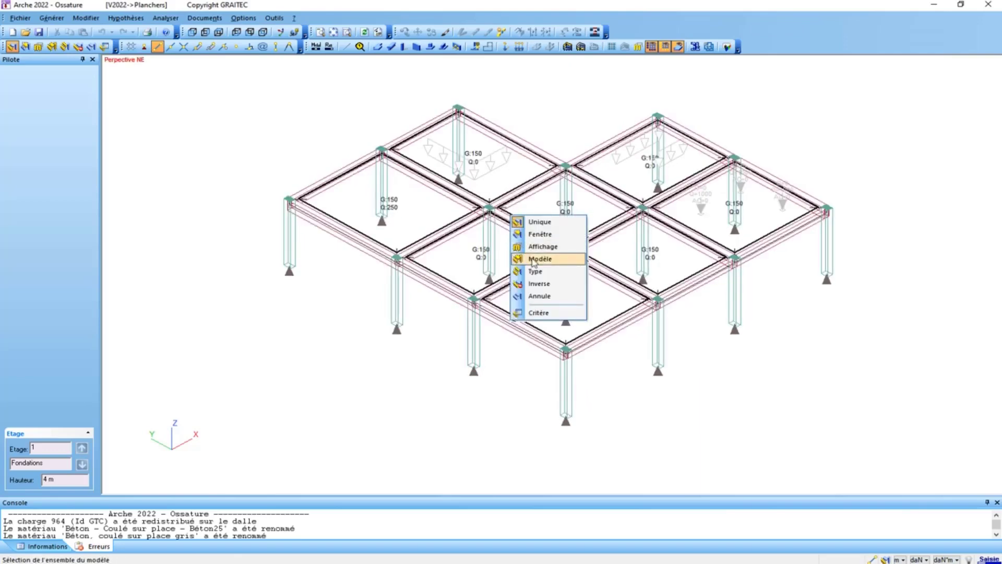
left_click(533, 261)
left_click(131, 18)
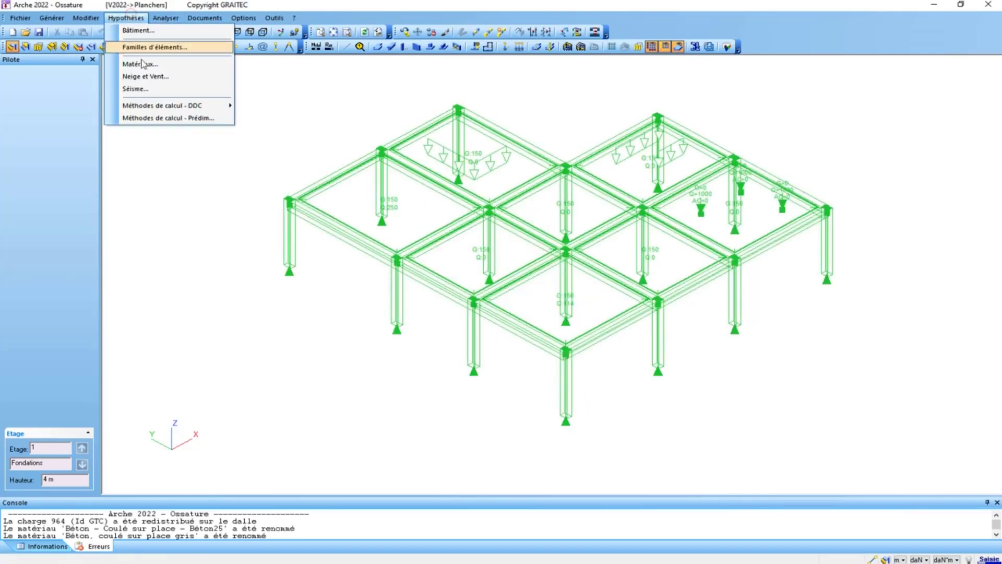
mouse_move(85, 18)
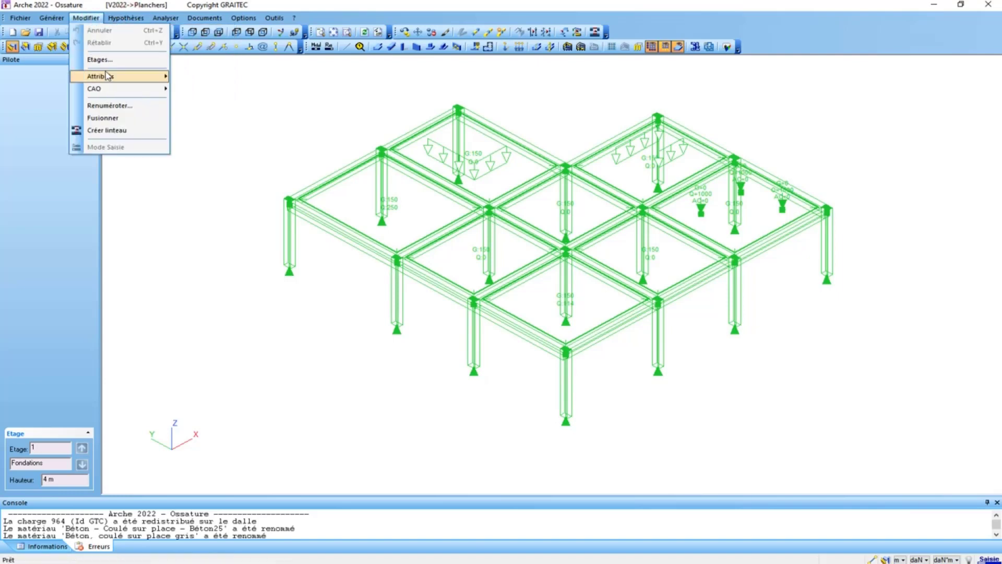
mouse_move(107, 76)
left_click(210, 119)
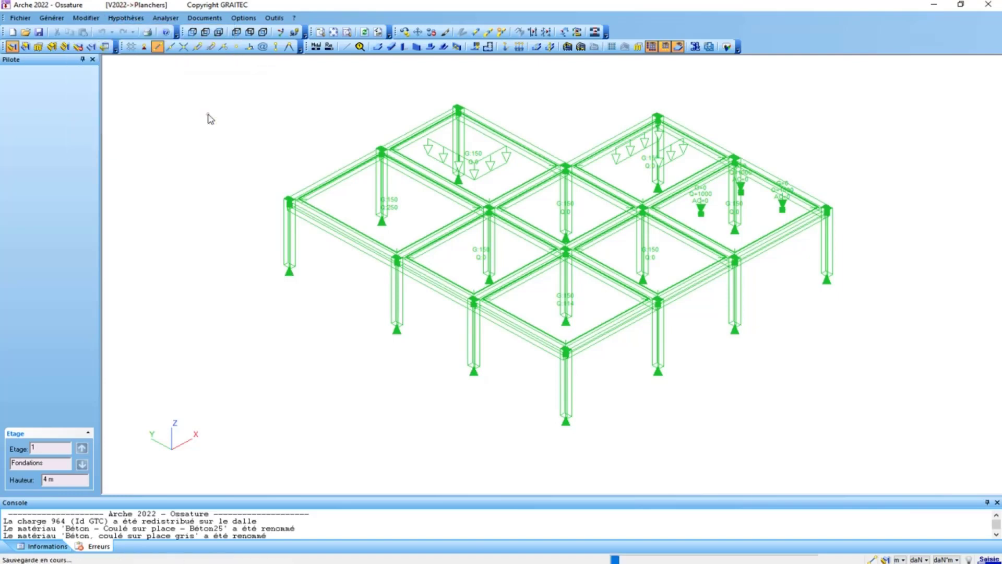
left_click(505, 278)
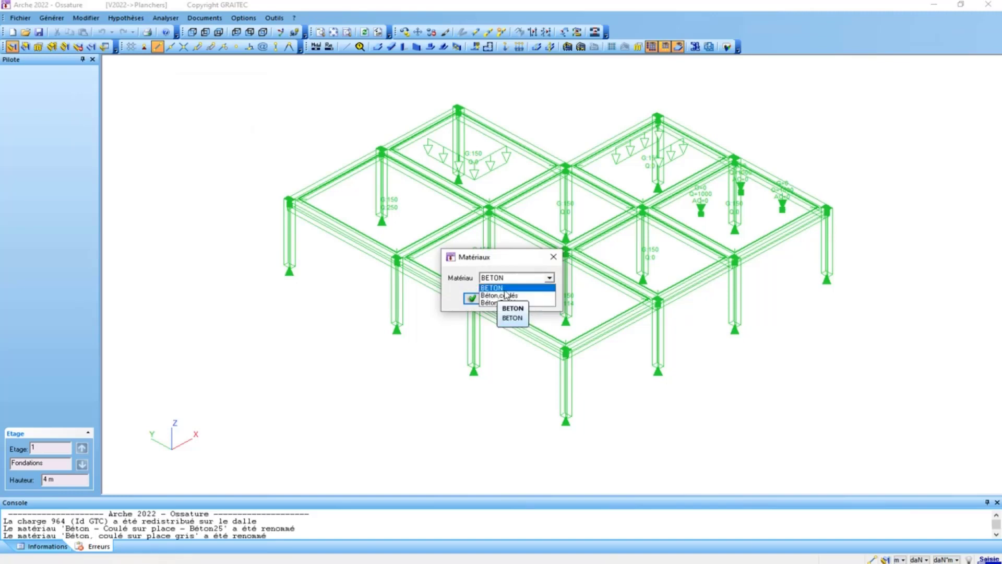
left_click(504, 288)
left_click(481, 298)
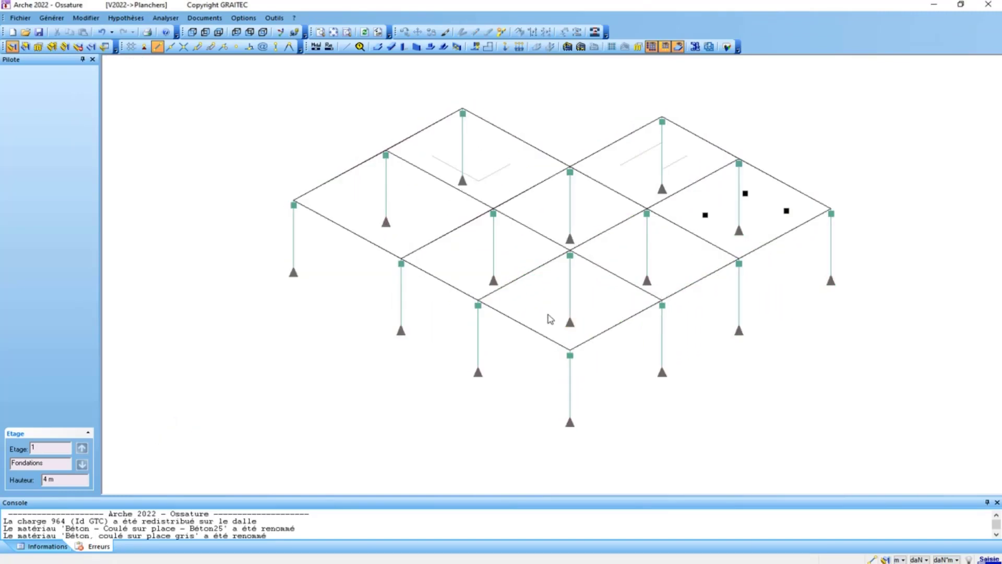
- Run the verification, expertise and calculation sequence on the model and close its report
key("Return")
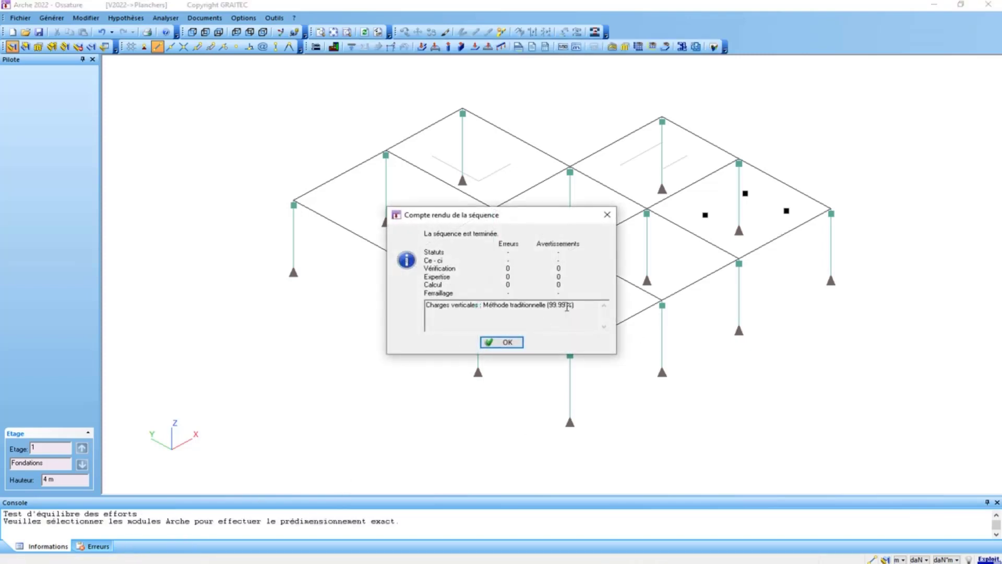
left_click(509, 343)
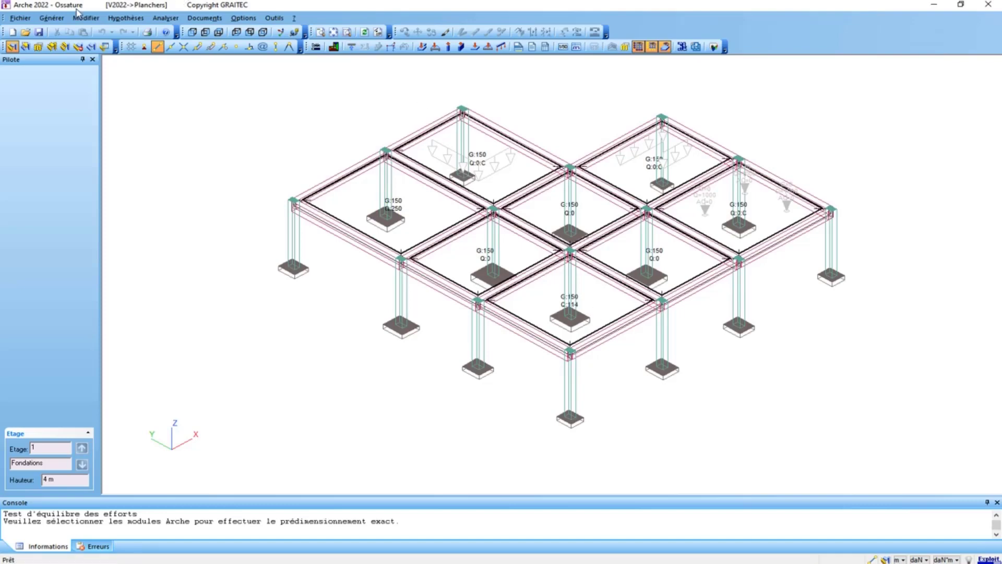
- Export the calculated model as a BIM Graitec transfer archive named "Arche vers Revit"
left_click(20, 17)
mouse_move(44, 114)
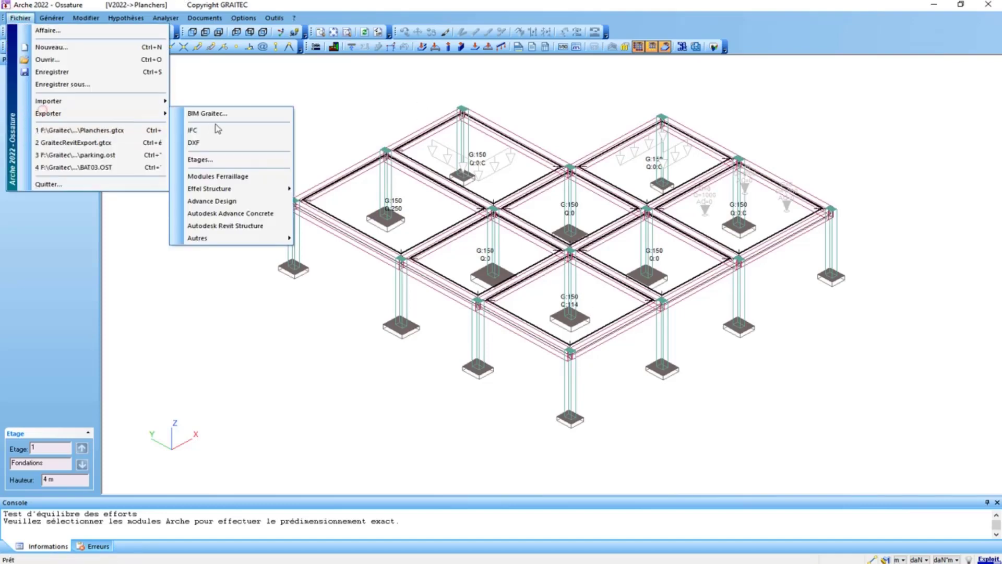
left_click(219, 116)
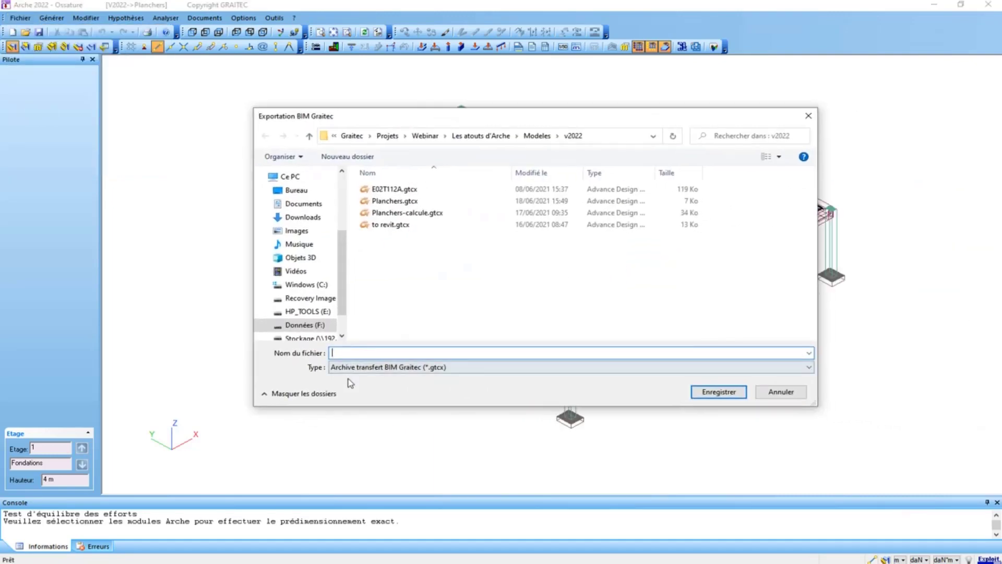
type("Arche vers Revit")
key("Return")
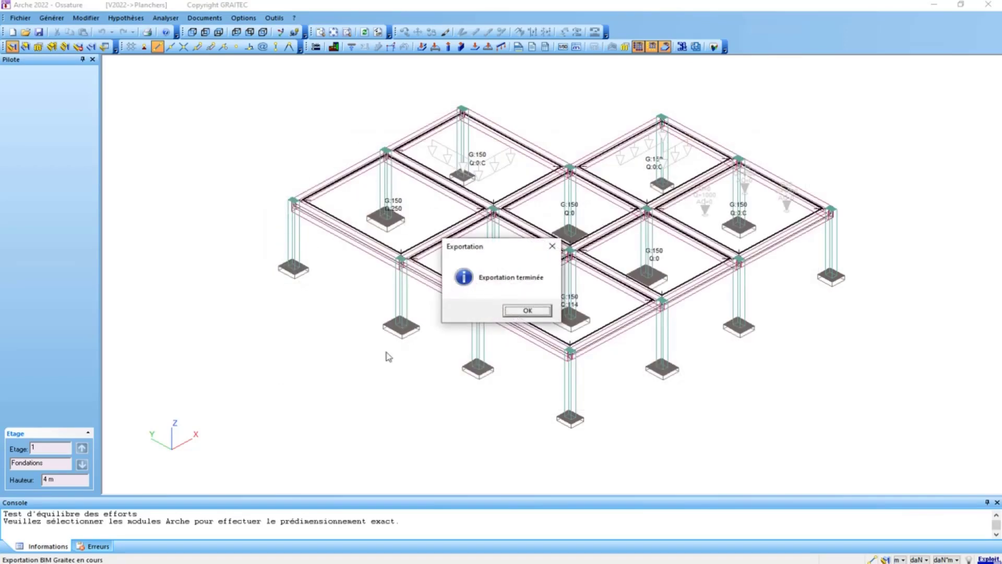
left_click(527, 310)
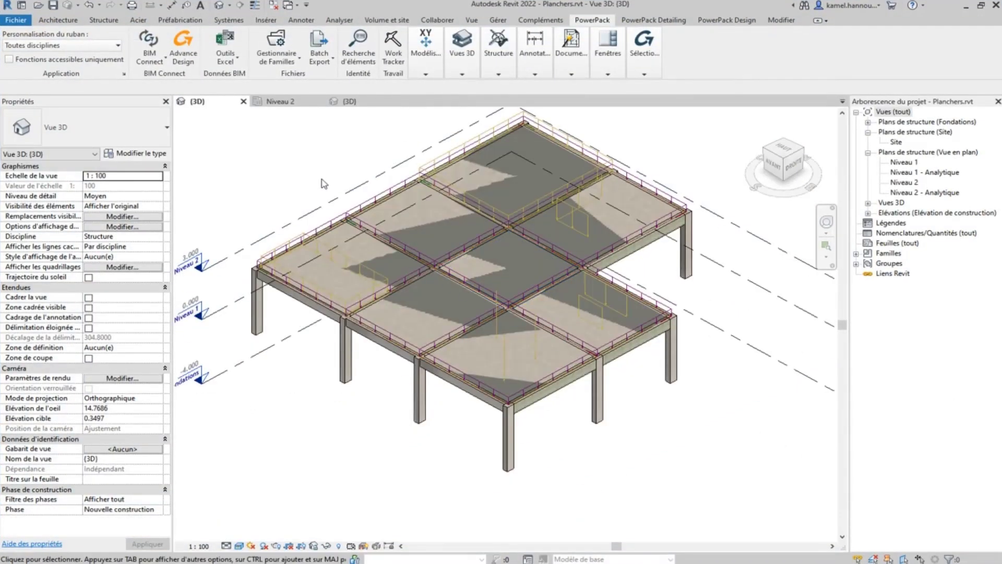
- In Revit's Planchers project, start the BIM Connect synchronisation and decline creating material mappings for all materials
left_click(150, 49)
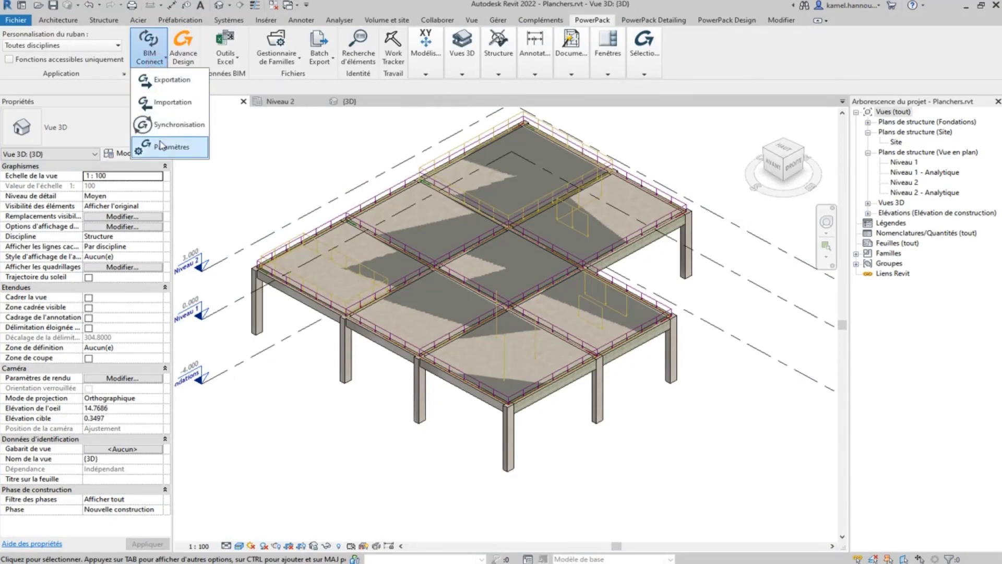
left_click(167, 130)
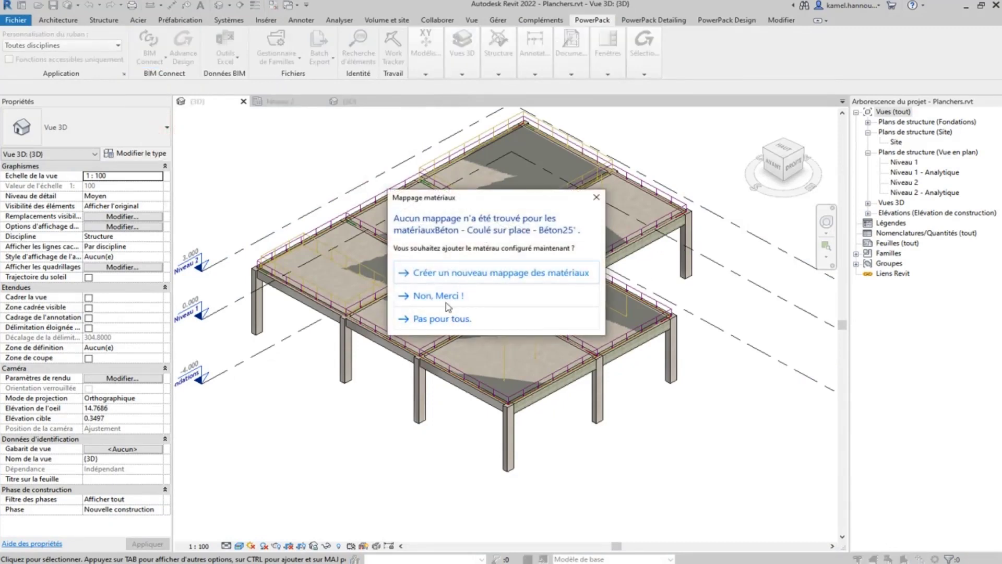
left_click(444, 317)
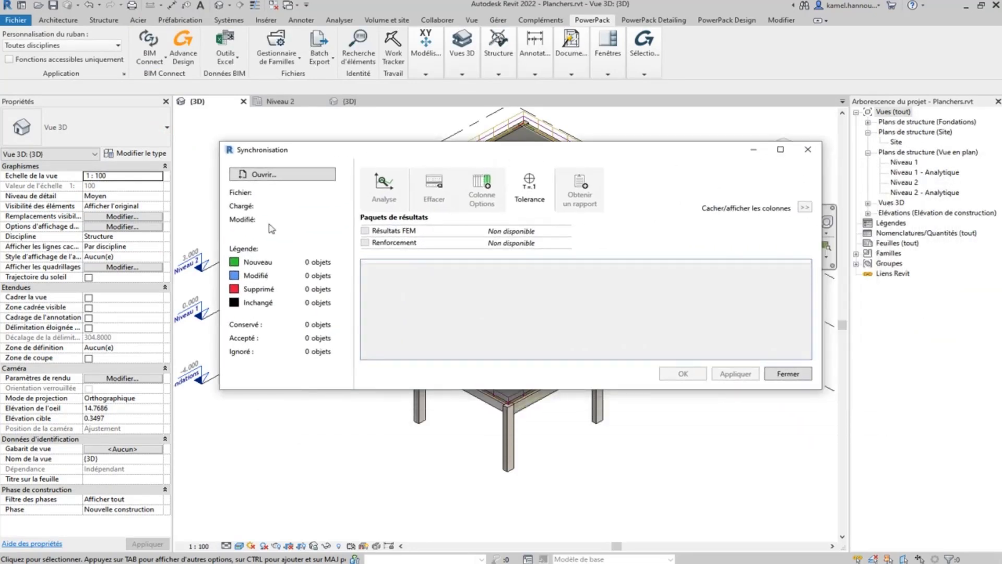
- Load Arche vers Revit.gtcx from the v2022 folder into the synchronisation comparison
left_click(289, 176)
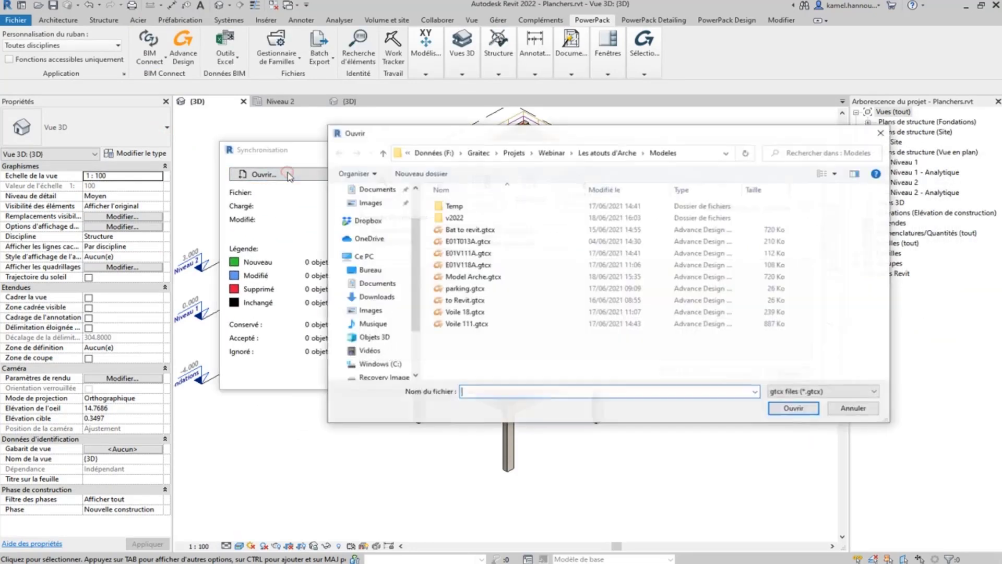
double_click(457, 216)
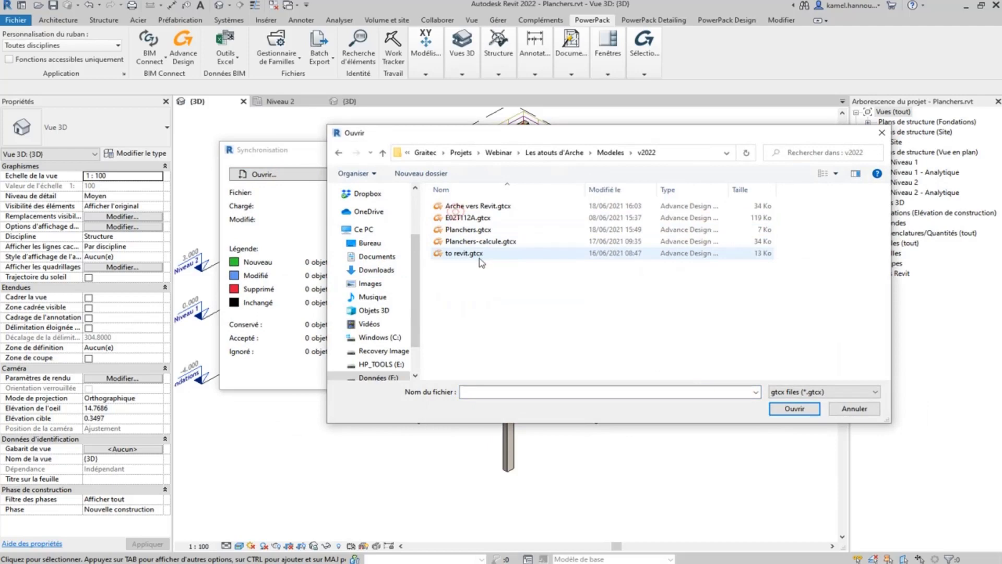
left_click(481, 206)
left_click(778, 408)
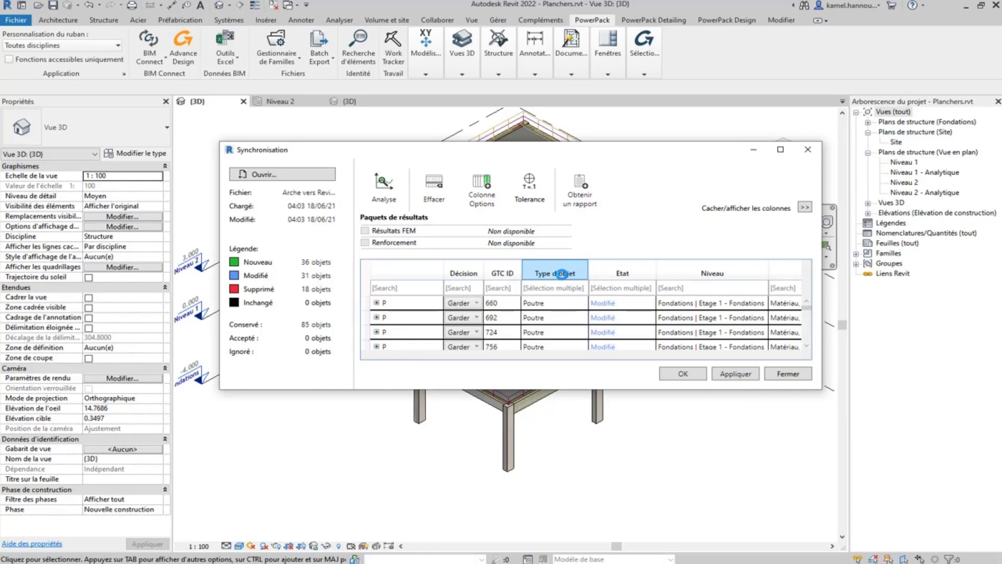
- Enlarge and reposition the Synchronisation window, and filter the object type column to show only Semelle isolée
left_click_drag(822, 389, 820, 552)
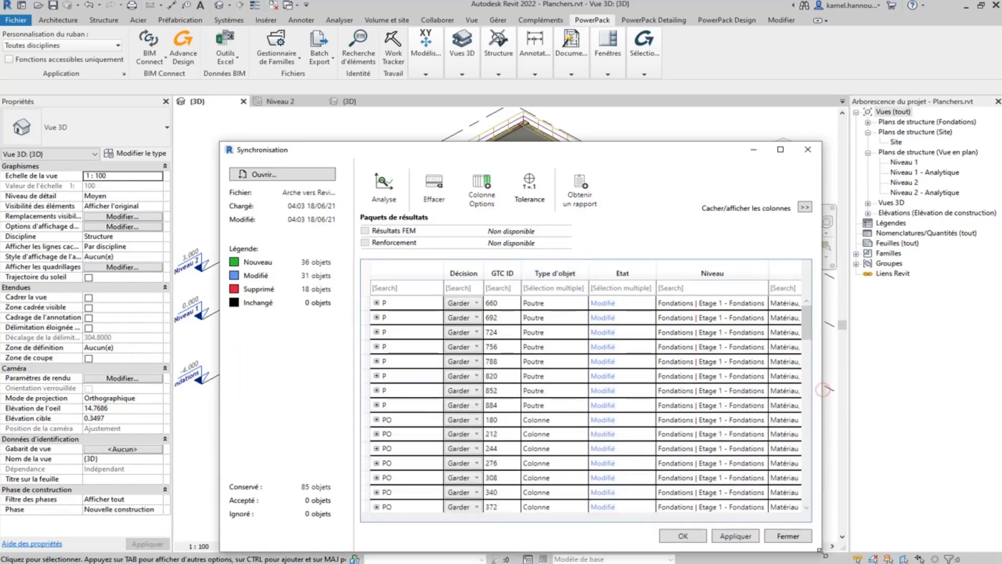
left_click_drag(664, 155, 606, 57)
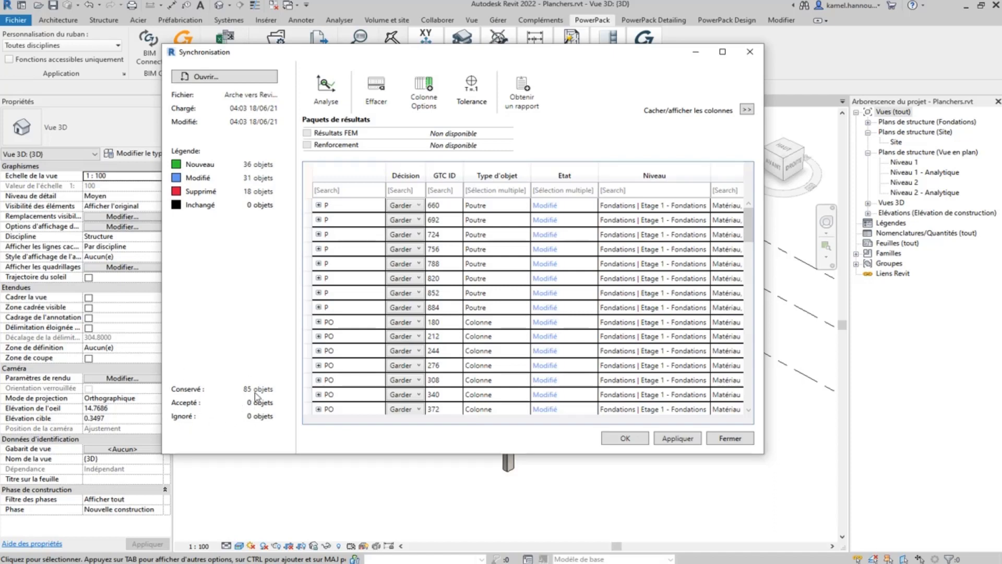
left_click(517, 210)
left_click(521, 180)
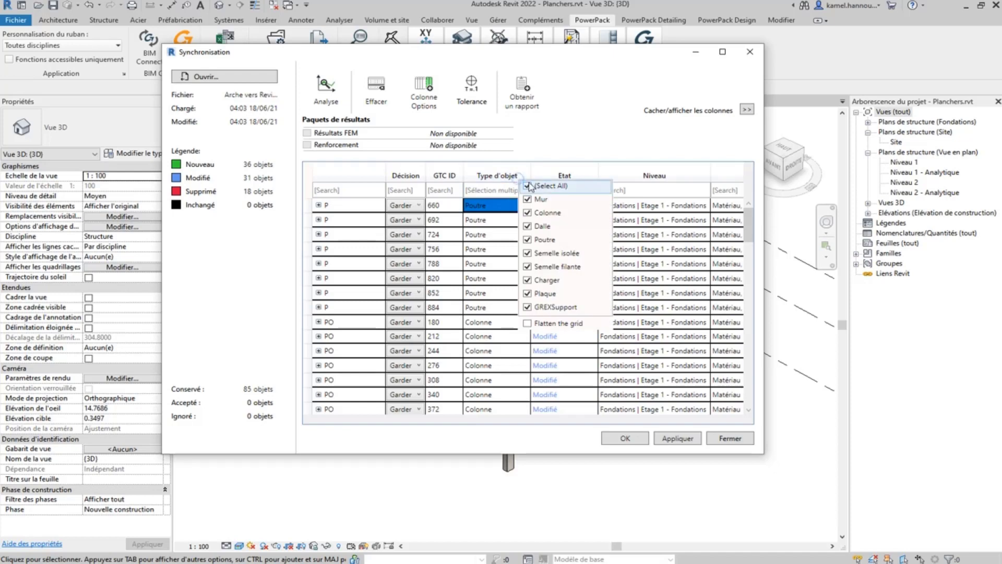
left_click(528, 186)
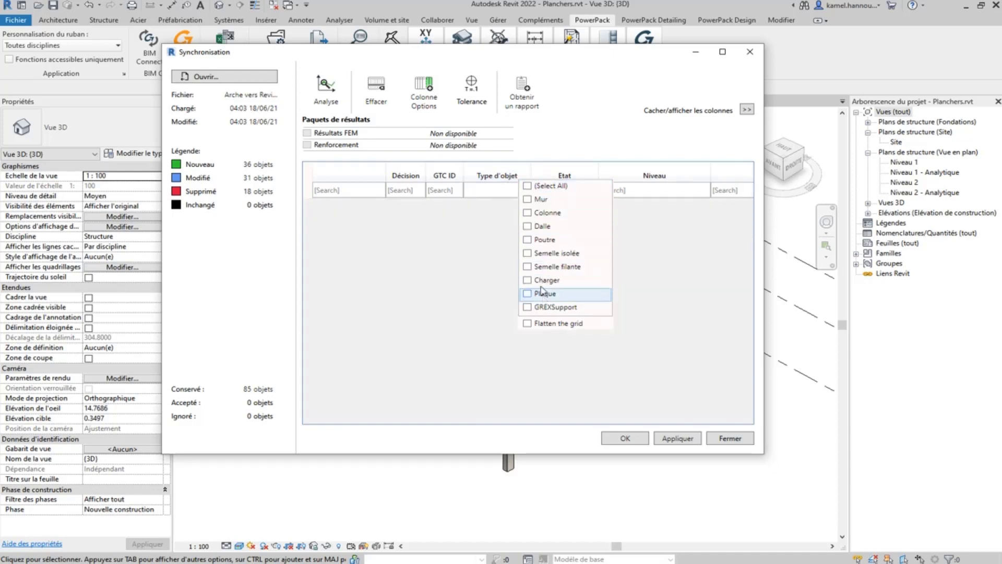
left_click(533, 255)
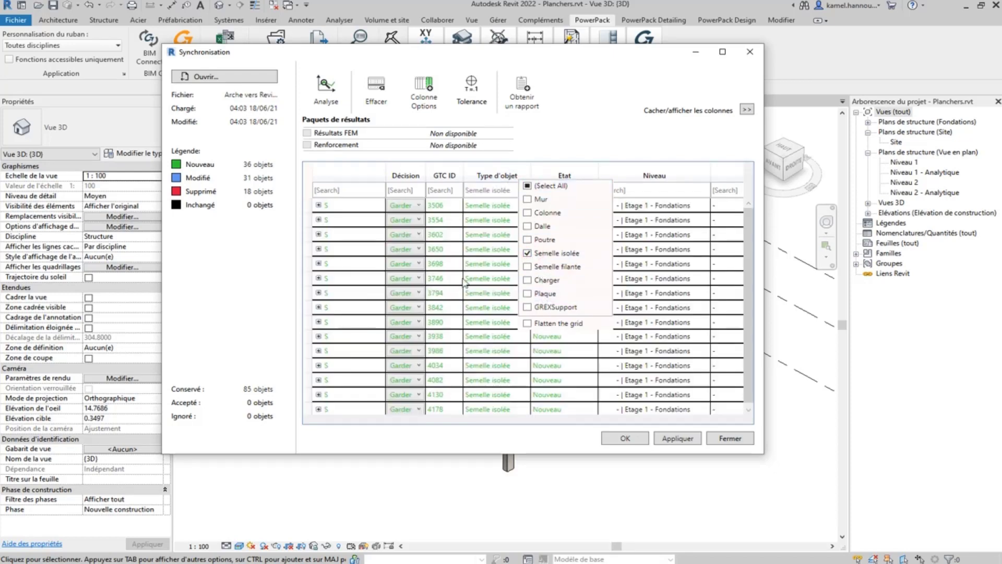
left_click(607, 135)
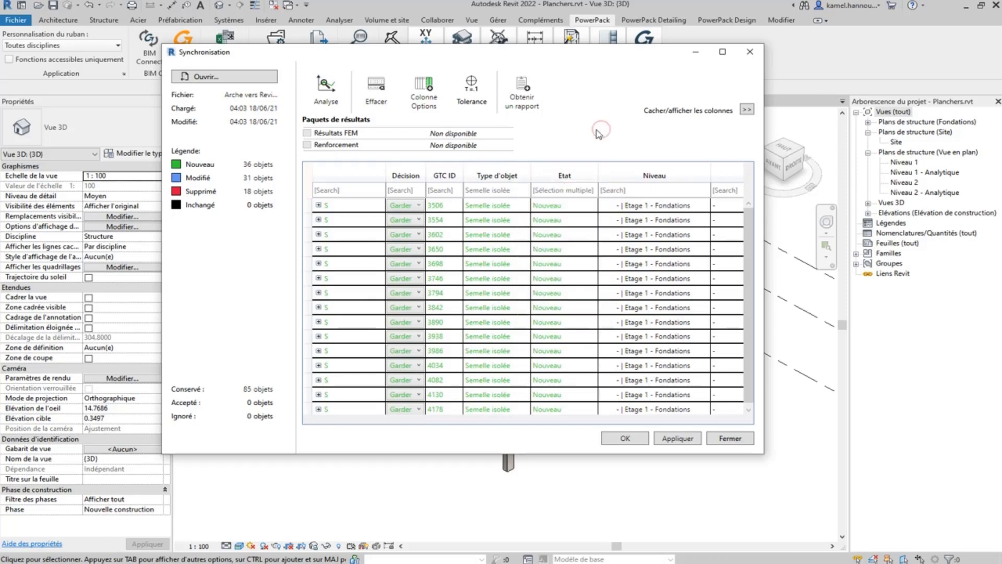
- Set the decision to Accepter for every listed Semelle isolée row, from GTC ID 3506 through 4178
left_click(419, 206)
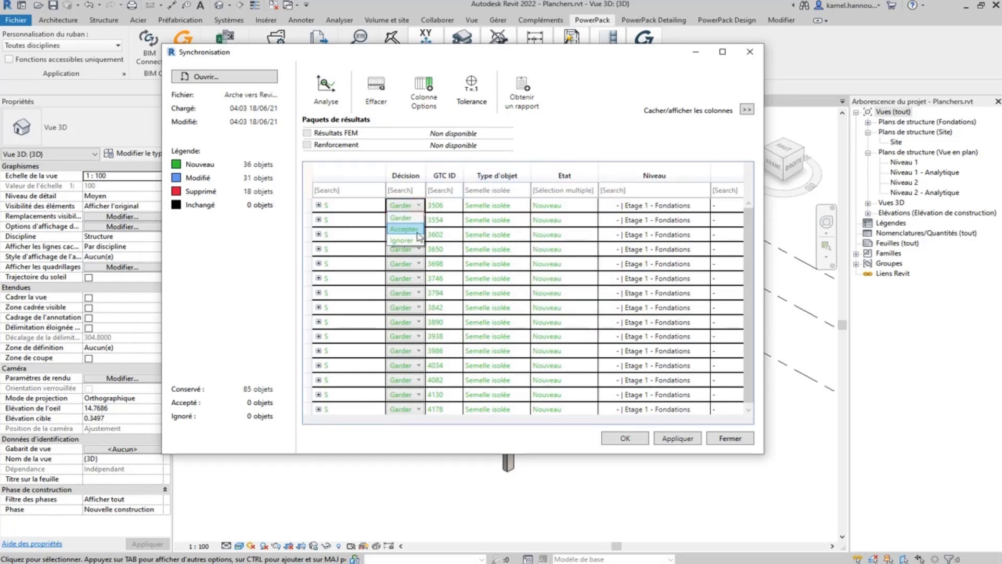
left_click(418, 230)
left_click(422, 219)
left_click(417, 243)
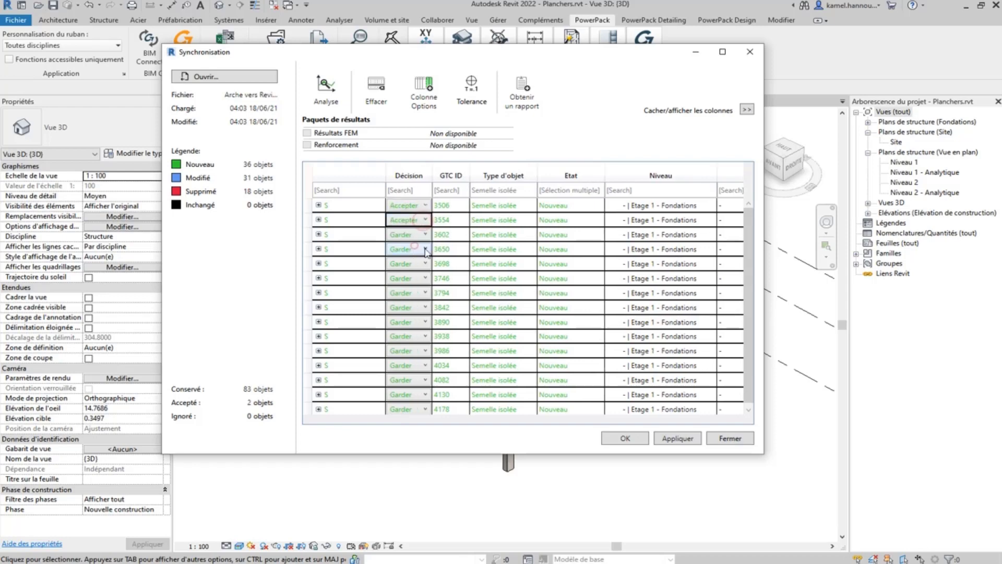
left_click(422, 234)
left_click(413, 258)
left_click(417, 249)
left_click(412, 273)
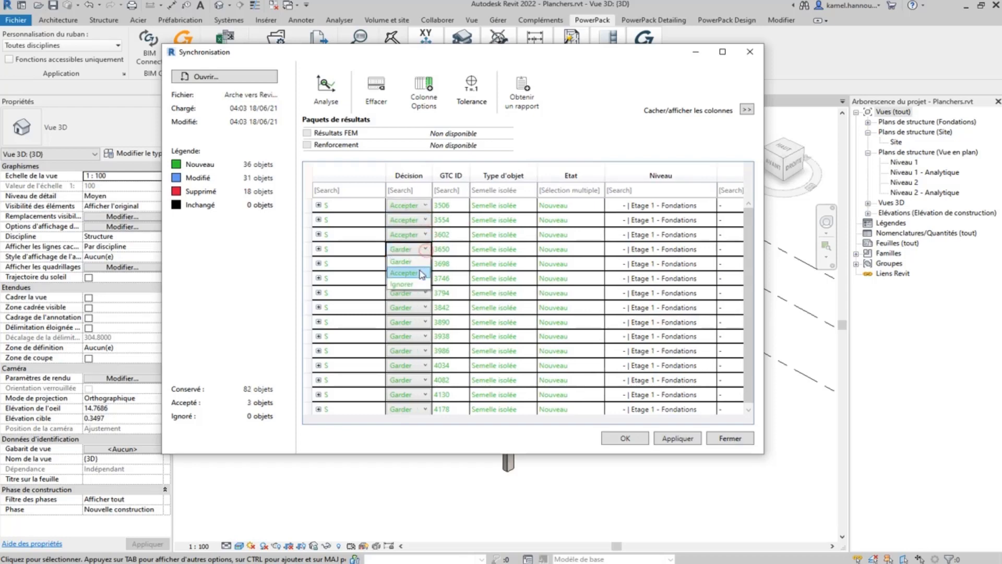
left_click(422, 264)
left_click(422, 271)
left_click(418, 278)
left_click(422, 286)
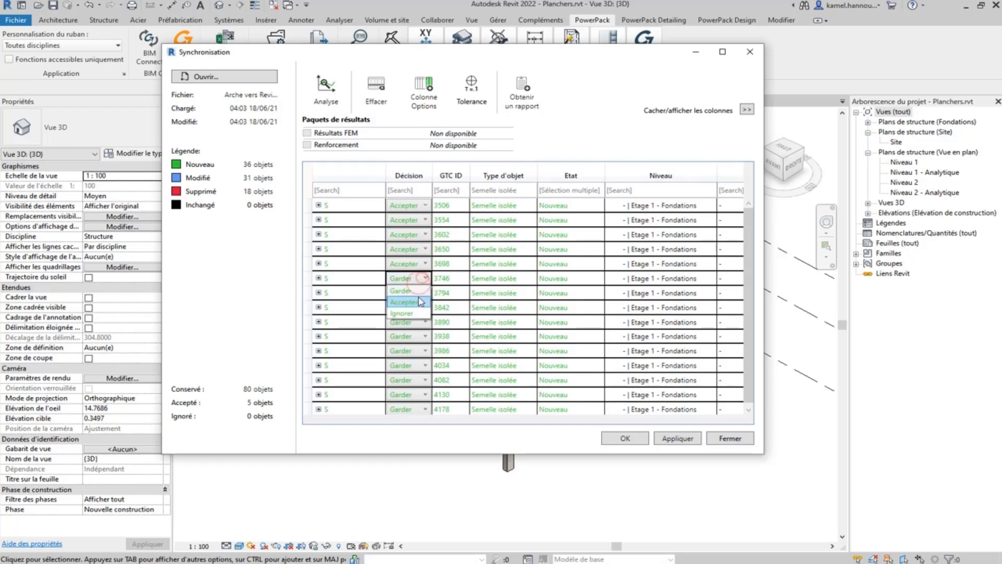
left_click(422, 293)
left_click(421, 316)
left_click(424, 308)
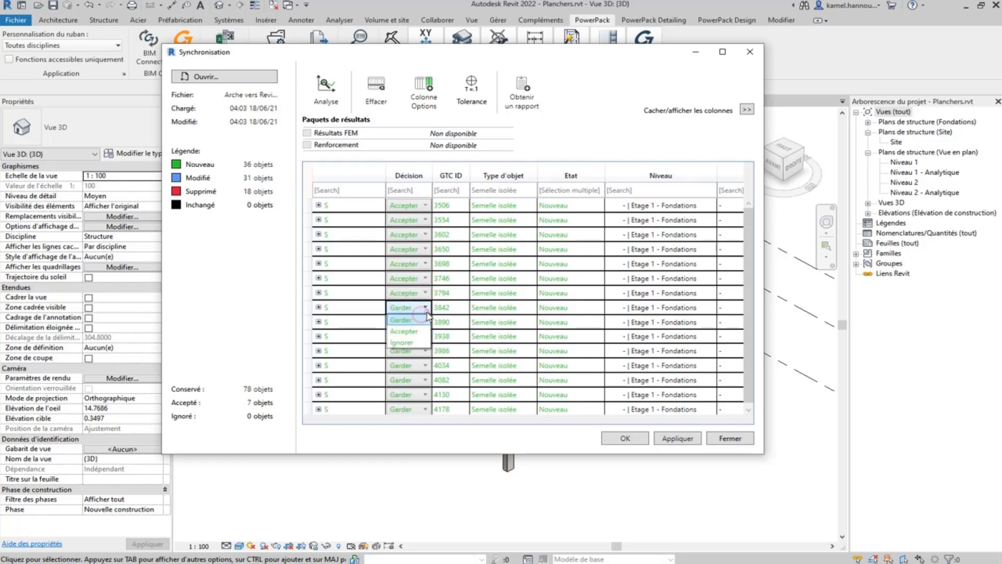
left_click(423, 332)
left_click(424, 322)
left_click(421, 345)
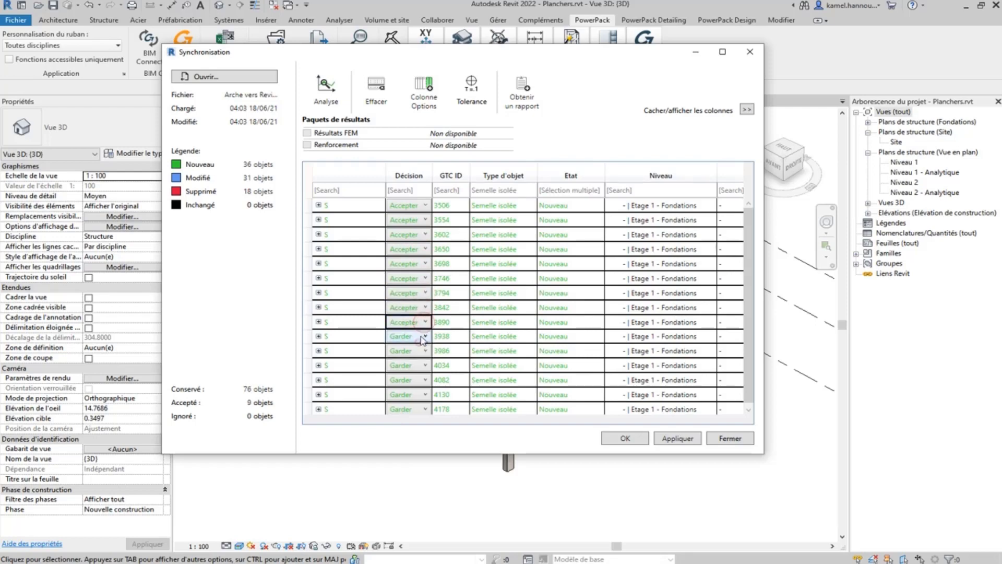
left_click(424, 336)
left_click(417, 359)
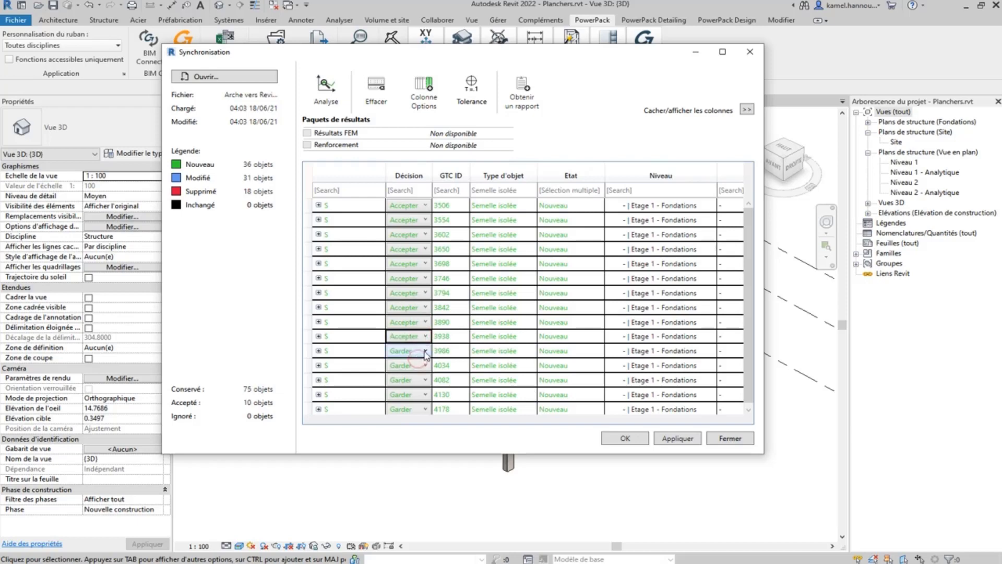
left_click(425, 352)
left_click(420, 374)
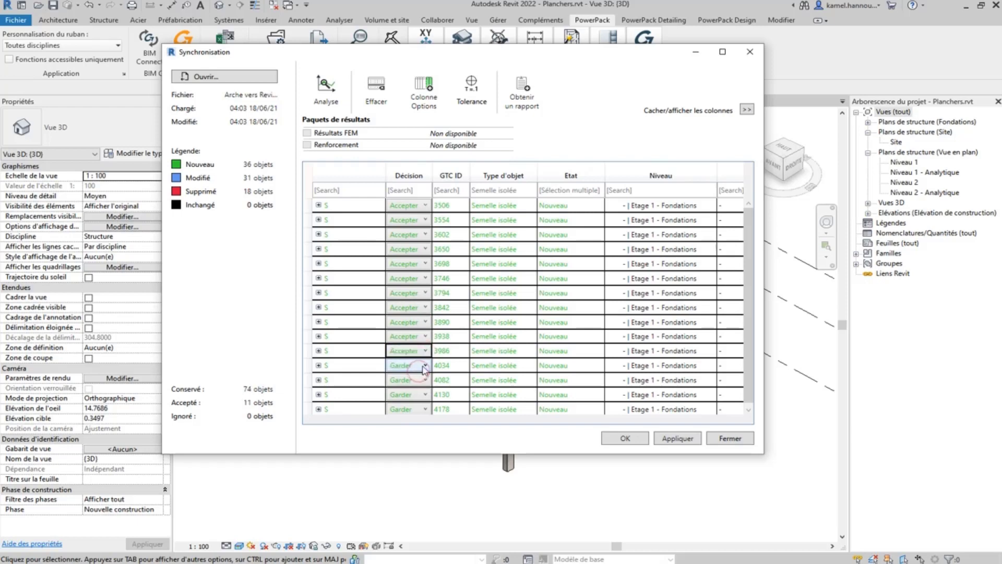
left_click(425, 365)
left_click(418, 388)
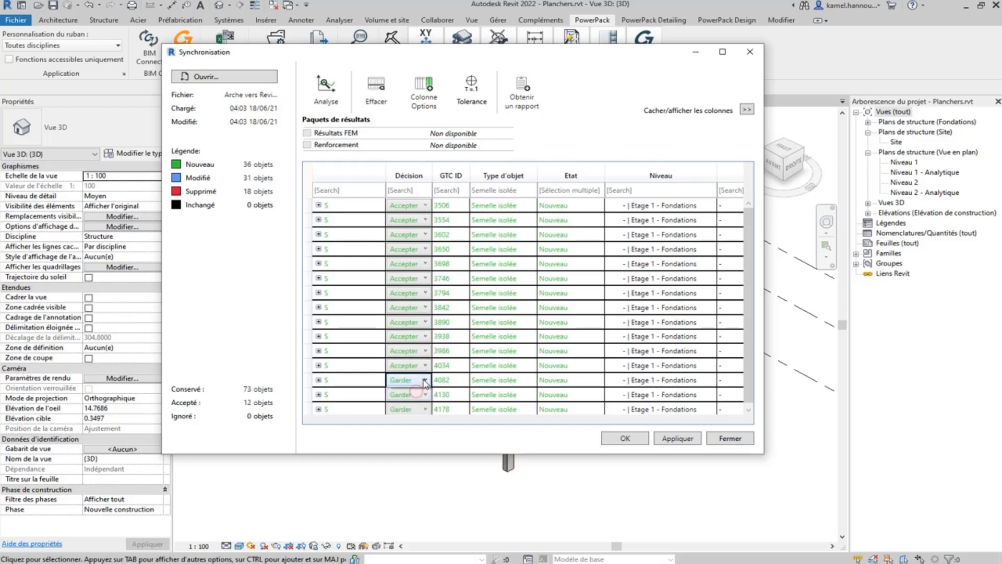
left_click(426, 380)
left_click(402, 415)
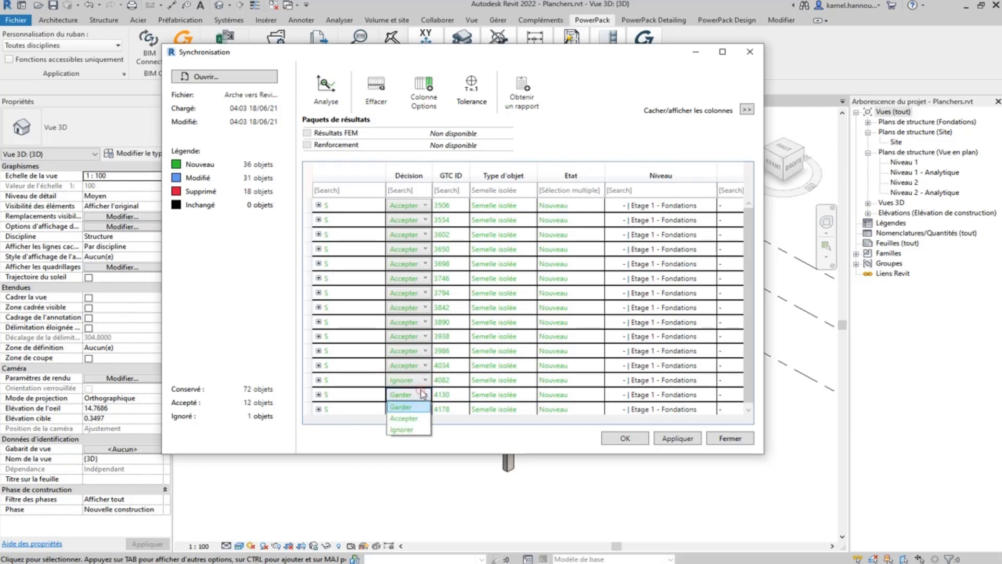
left_click(424, 380)
left_click(415, 404)
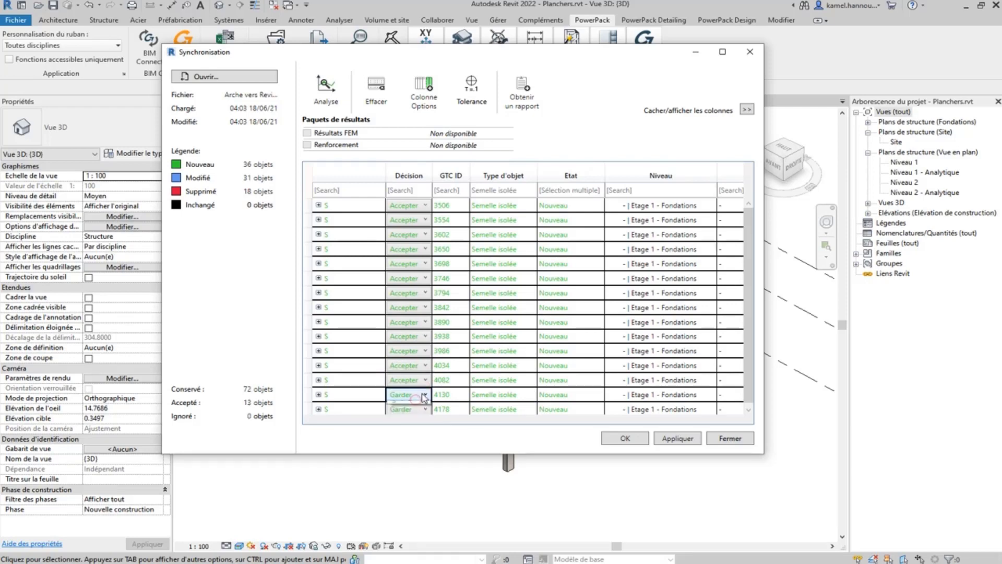
left_click(424, 394)
left_click(419, 418)
left_click(426, 408)
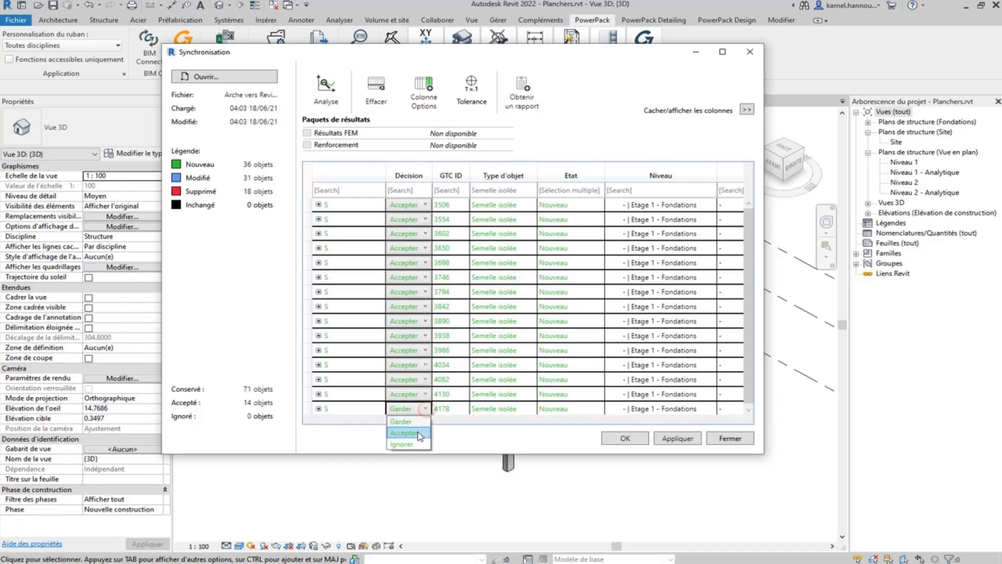
left_click(417, 431)
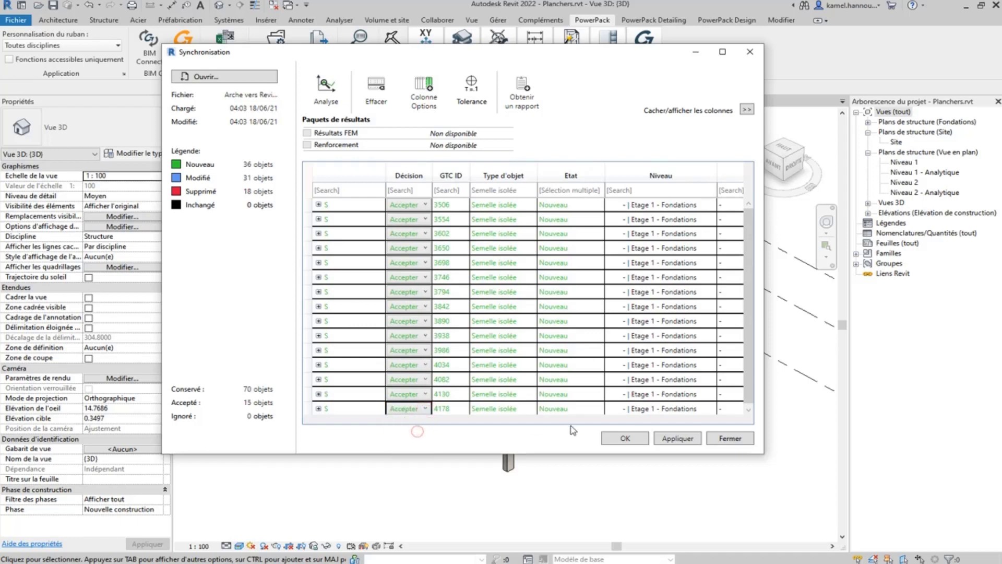
- Apply the accepted changes to the Revit model, decline the synchronisation report, and close the synchronisation
left_click(667, 438)
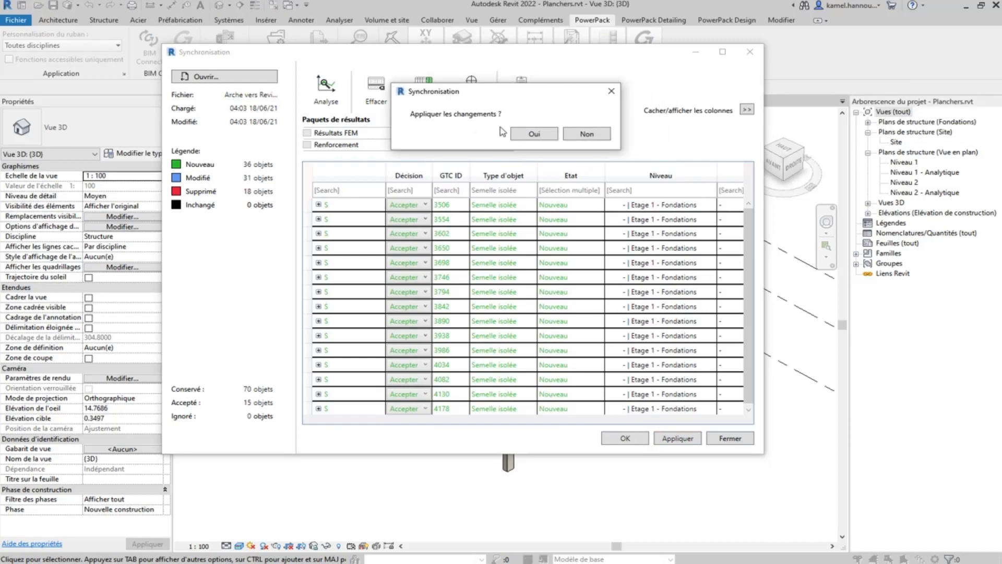
left_click(523, 135)
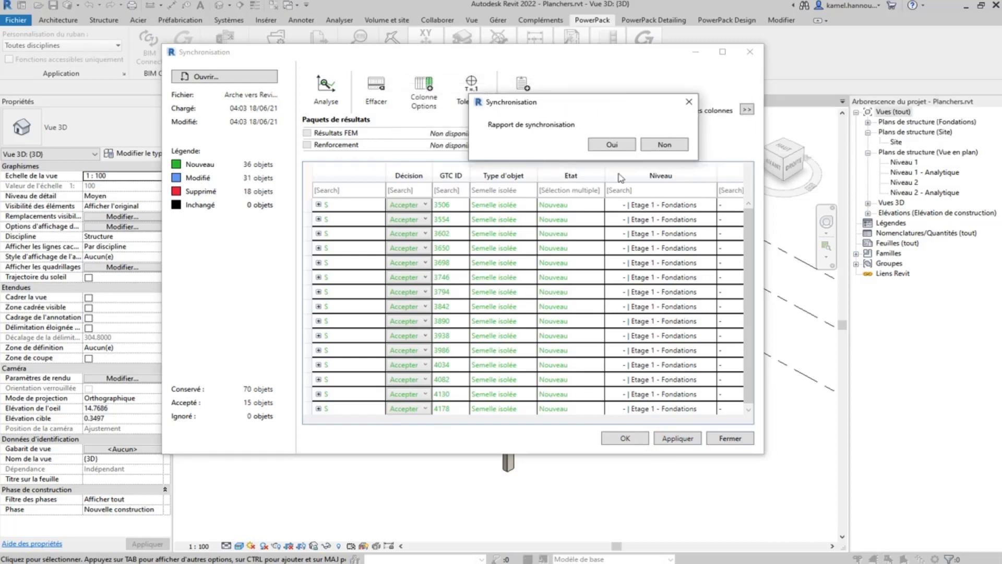
left_click(664, 151)
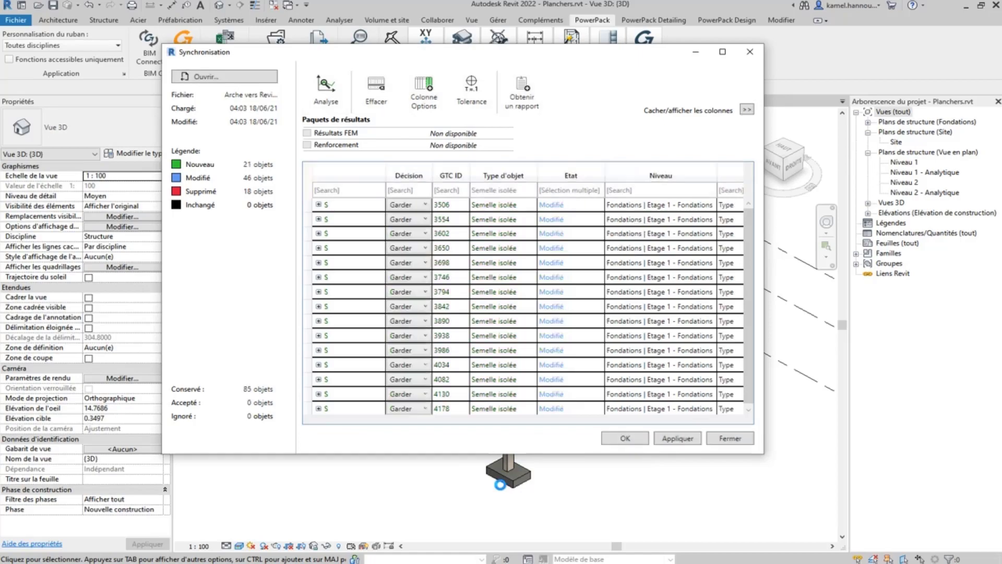
left_click(730, 439)
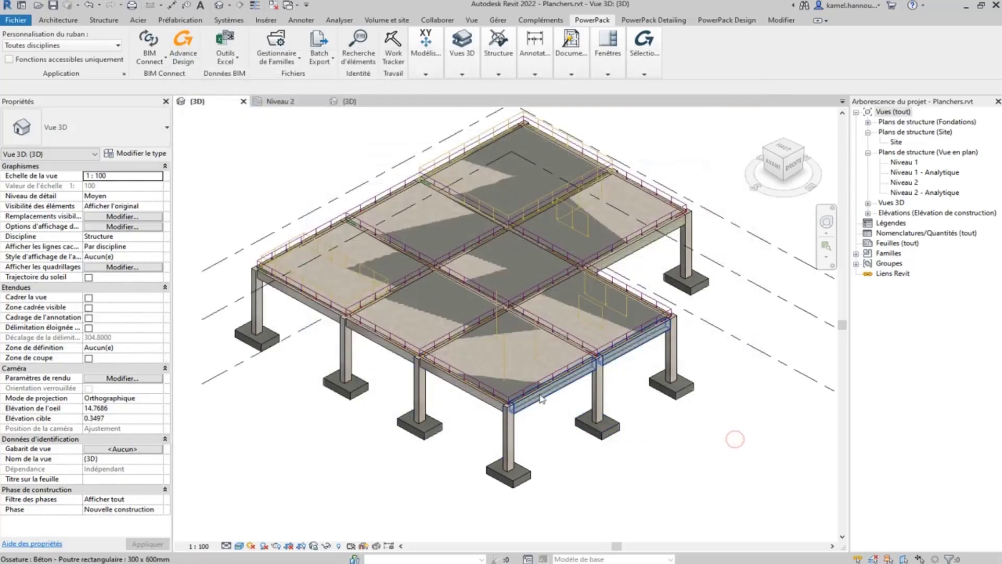
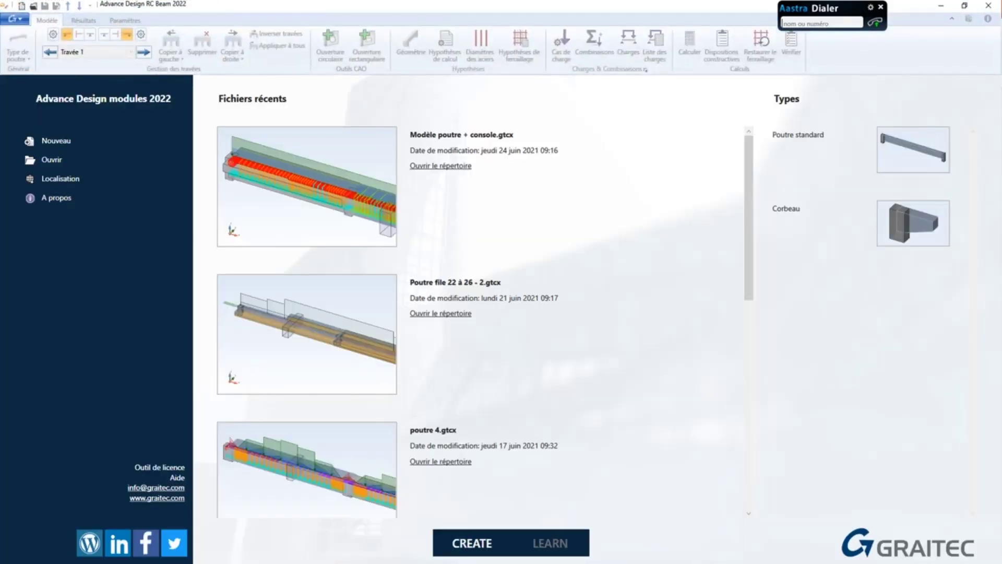
- Minimise the RC Beam start window and switch from Arche Ossature to the Advance Design RC Beam model E01T004A
mouse_move(694, 556)
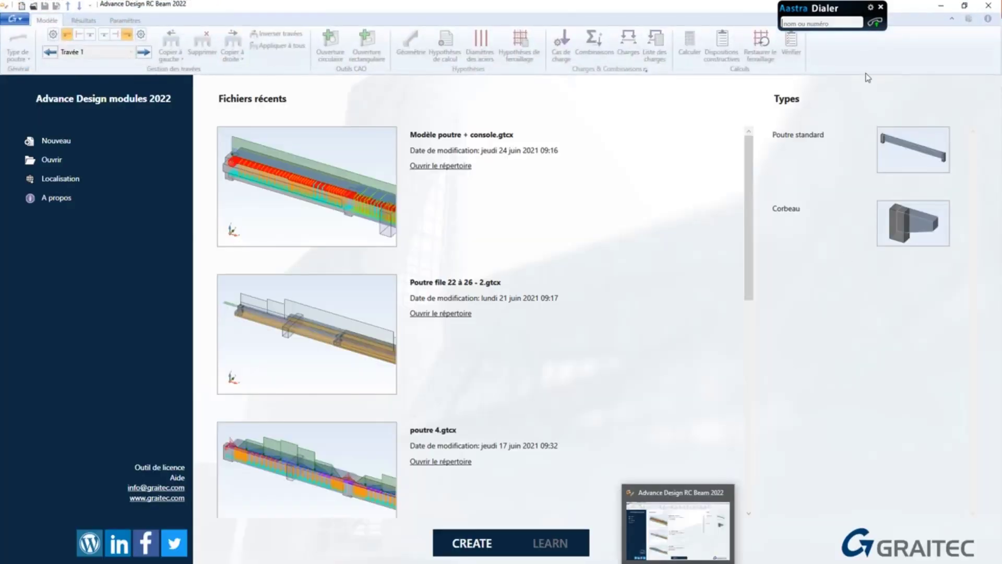
left_click(941, 9)
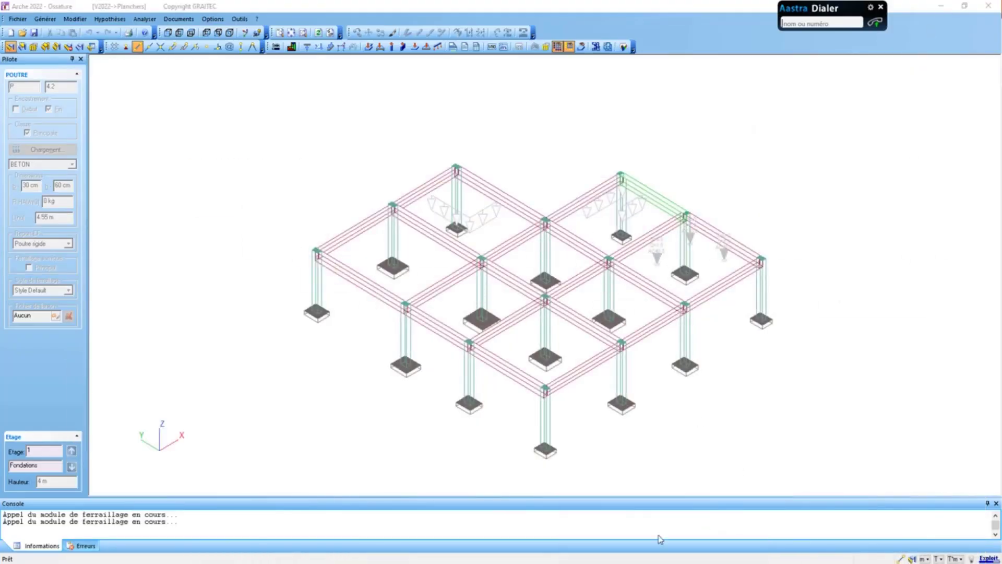
left_click(694, 555)
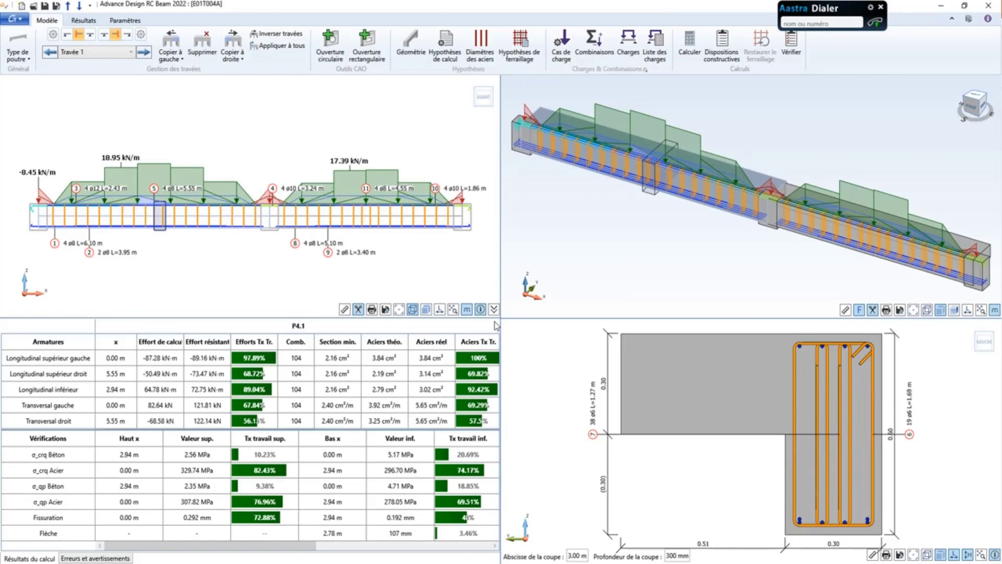
- Hide the loads in the beam's enlarged 3D view and return to the multi-view layout
left_click(914, 311)
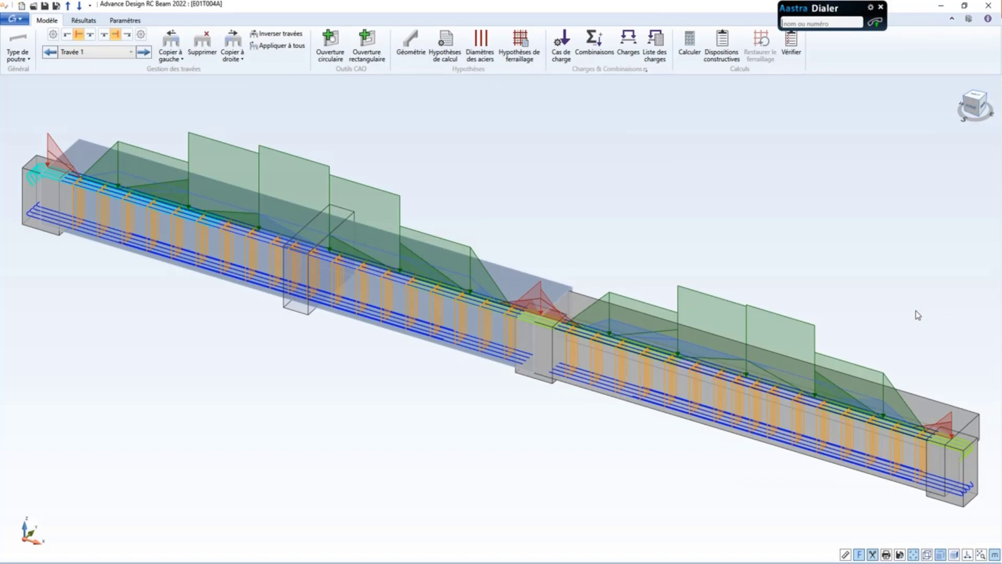
left_click(994, 553)
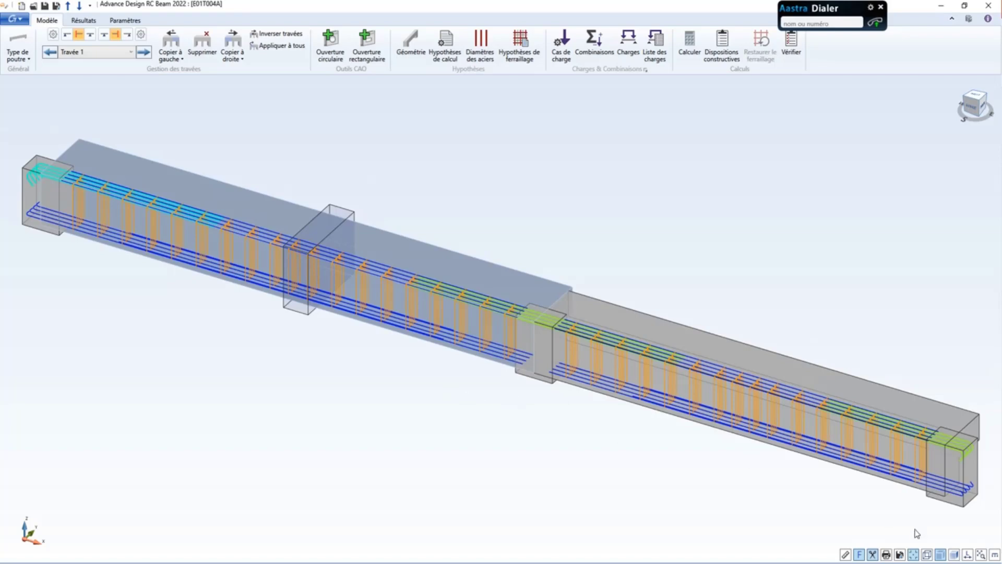
left_click(912, 554)
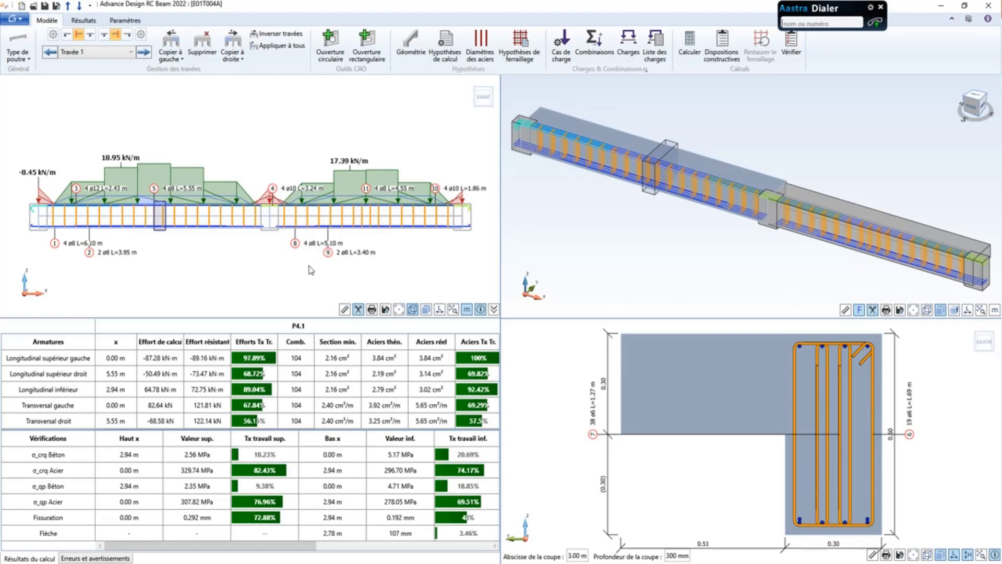
- Measure the horizontal distance from the first support's inner face to a nearby stirrup in the beam elevation
scroll(128, 233, "up", 3)
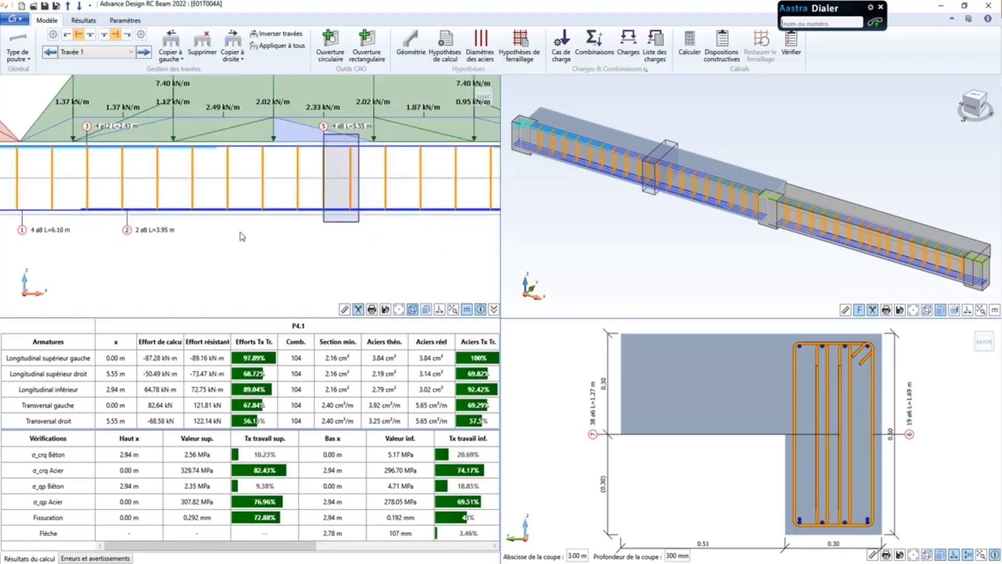
scroll(241, 236, "down", 3)
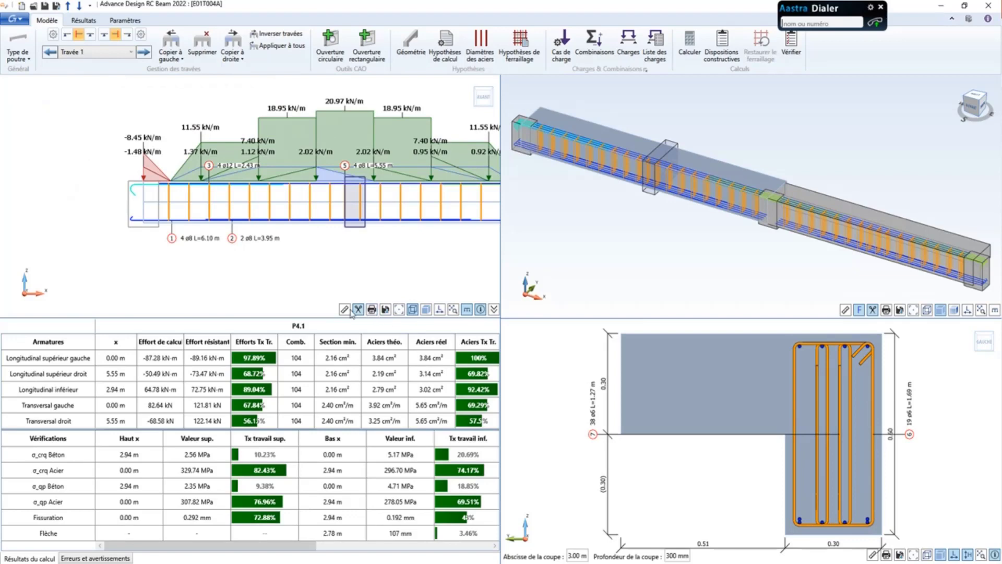
scroll(163, 217, "up", 2)
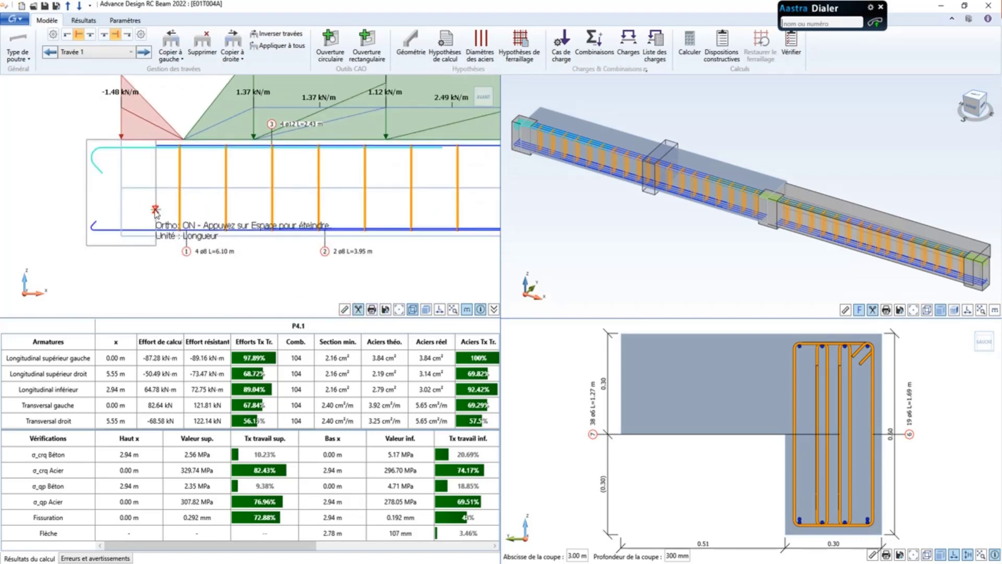
left_click(155, 208)
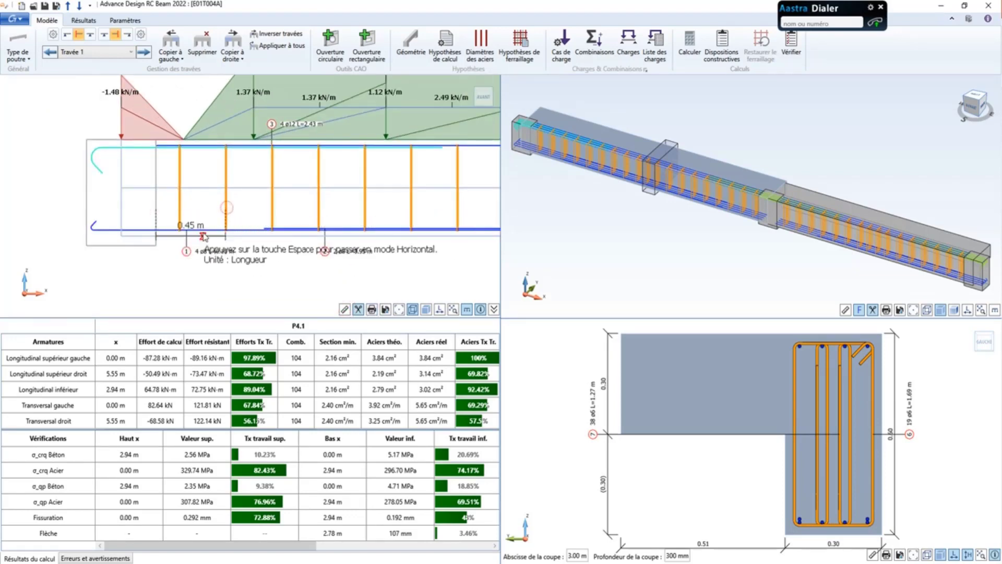
key("space")
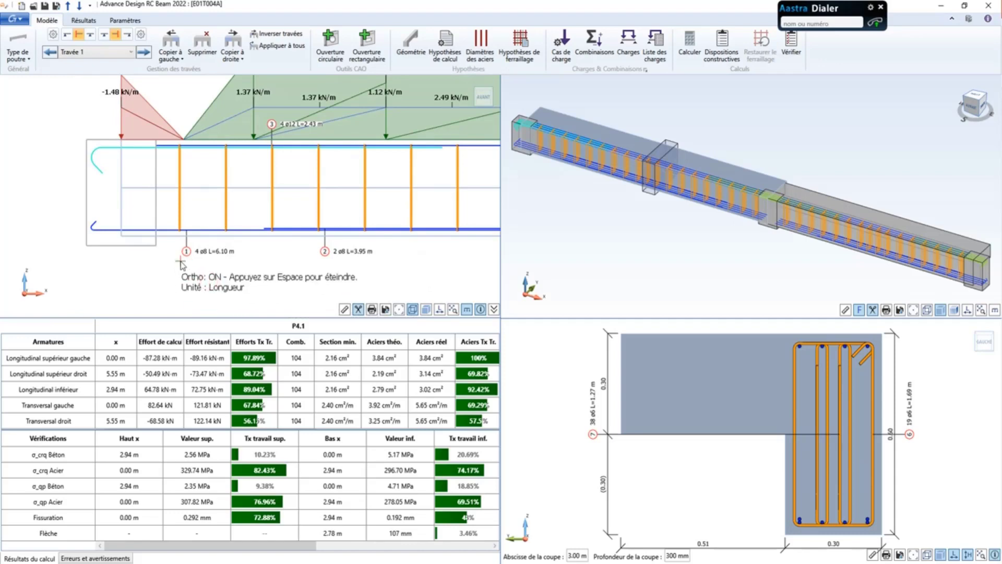
key("Escape")
scroll(137, 255, "down", 3)
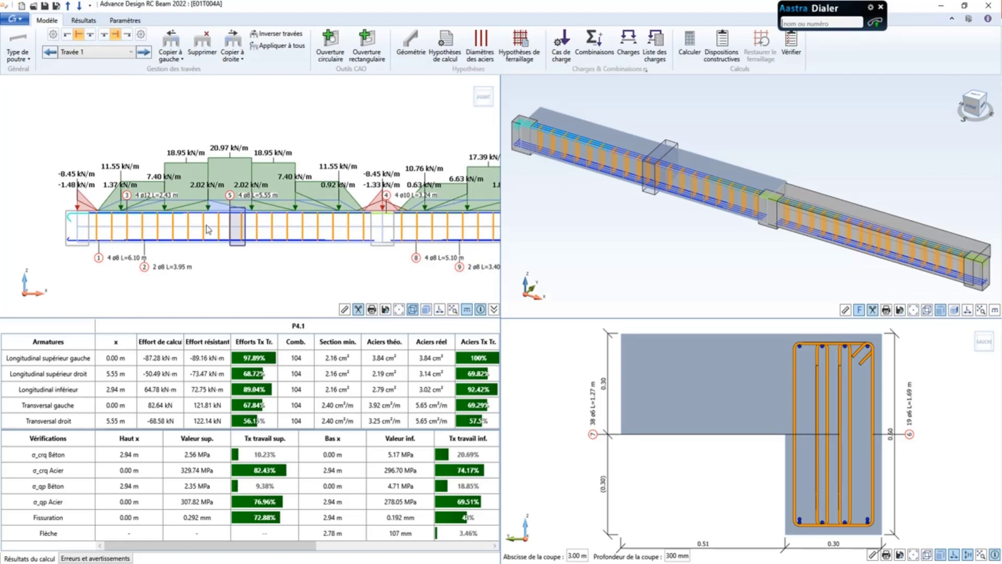
- Examine the transverse bar packages and spacing of Travée 1 in the main reinforcement settings, and close them without changes
scroll(605, 176, "up", 5)
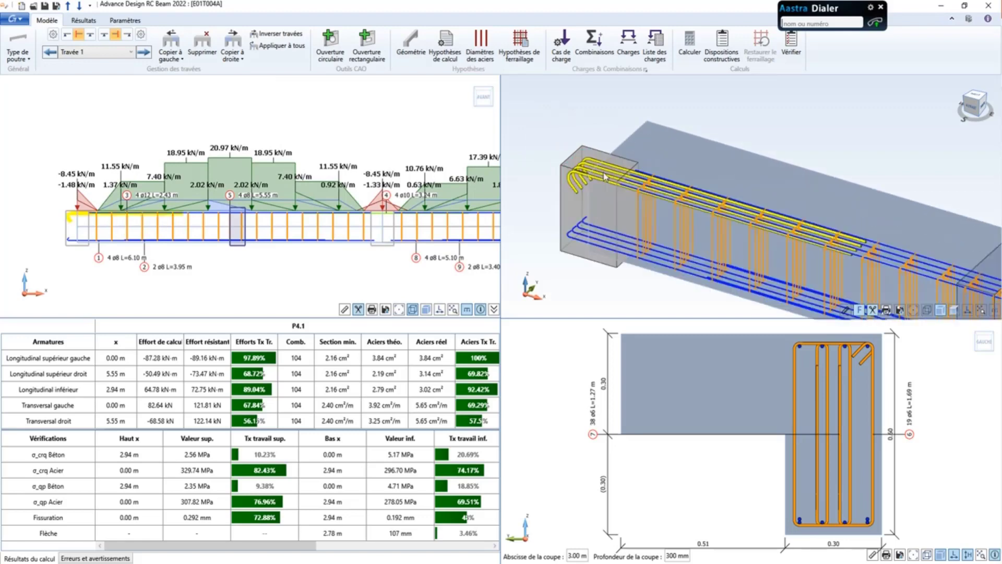
left_click(603, 177)
scroll(626, 188, "up", 4)
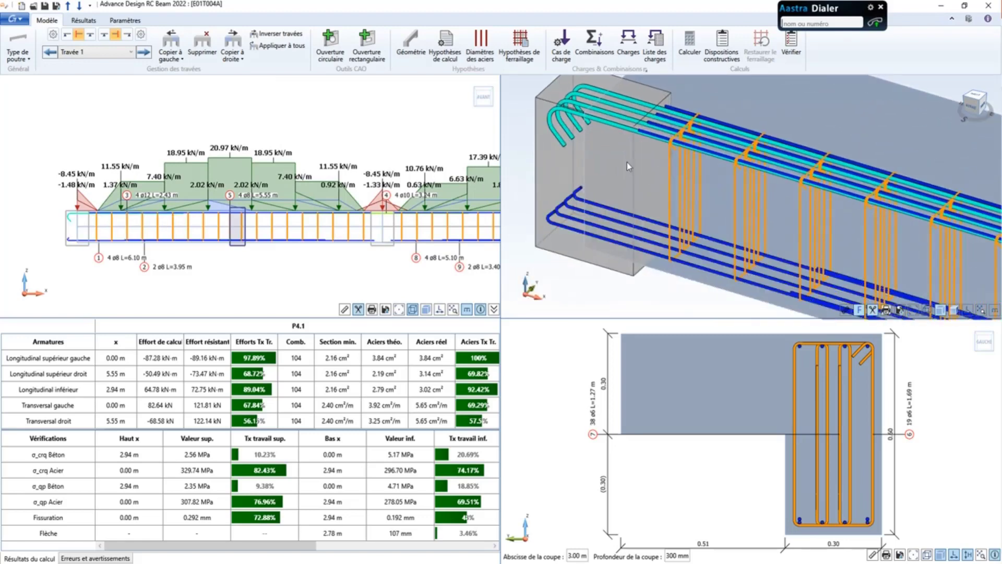
double_click(669, 184)
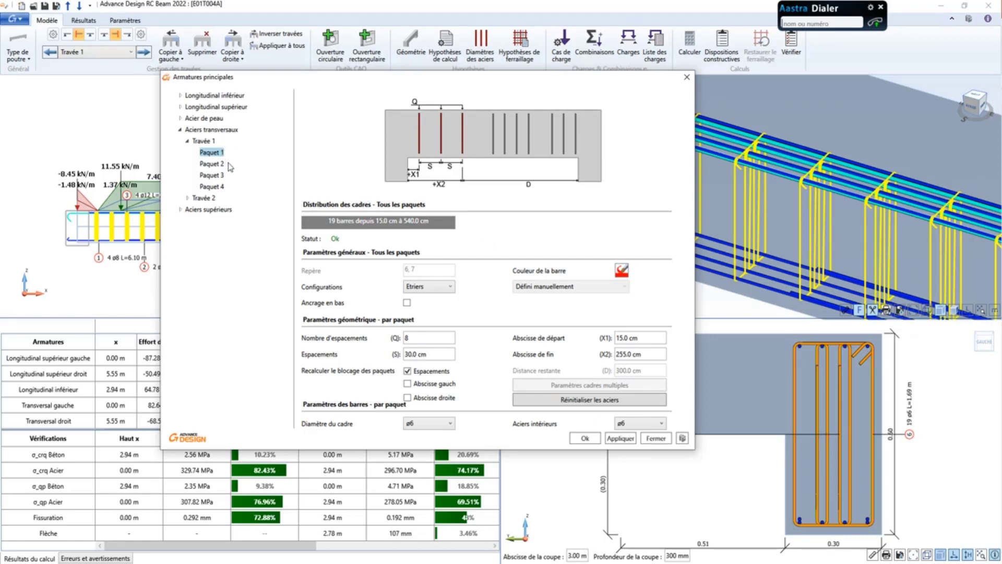
mouse_move(230, 179)
left_click(213, 130)
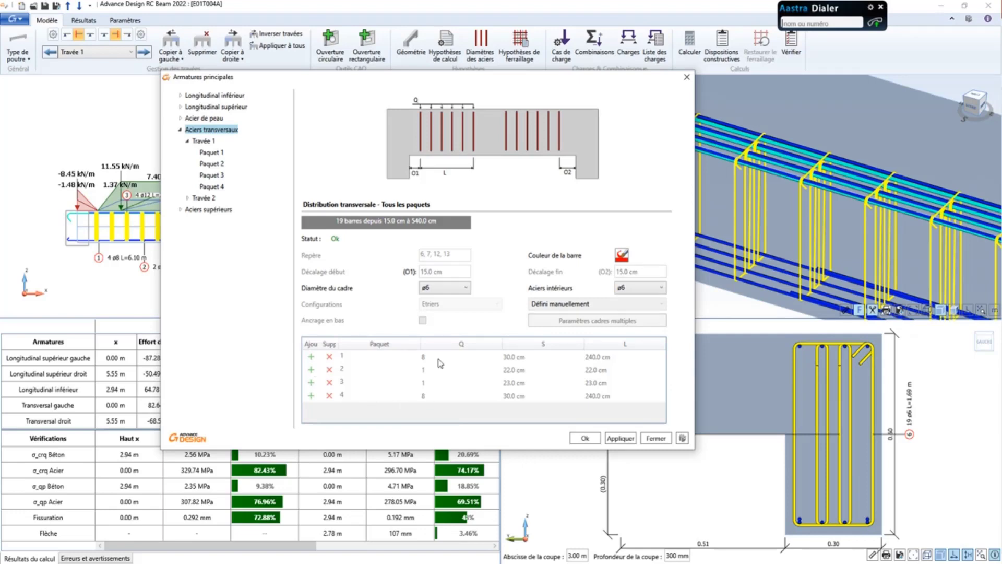
left_click(203, 141)
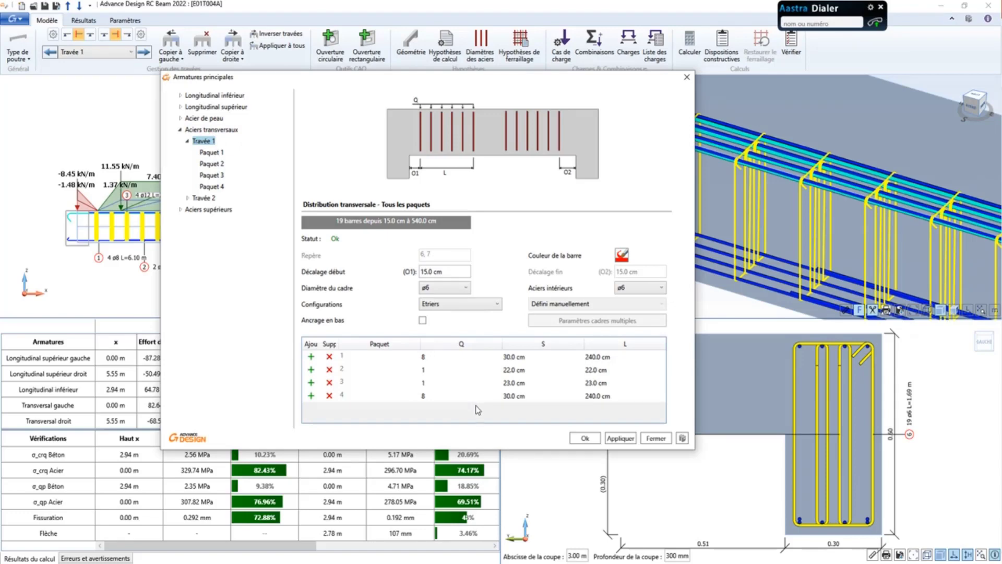
left_click(654, 437)
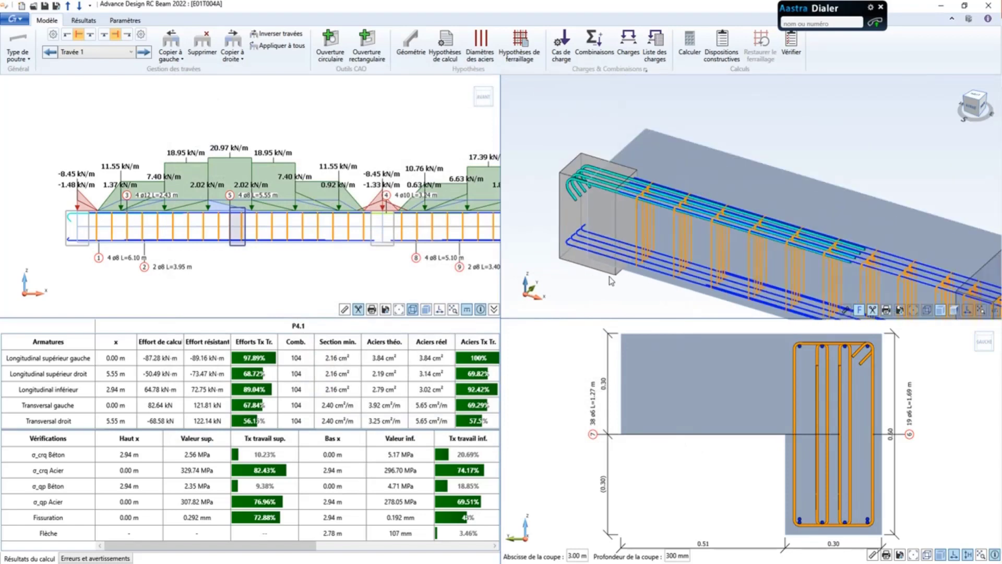
- Review the beam's internal force diagrams and its reinforcement diagrams, showing the curve value details and closing them
left_click(80, 20)
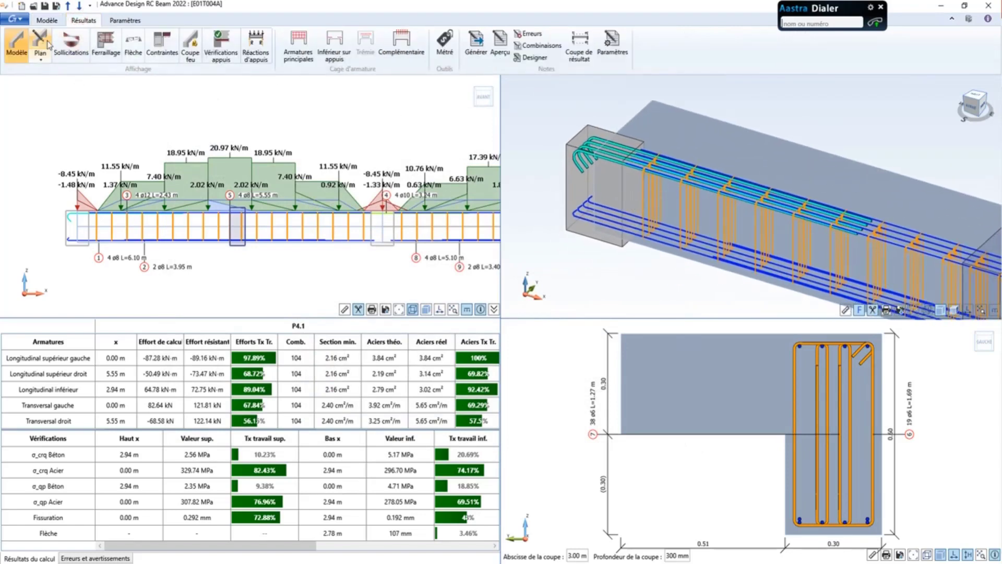
left_click(70, 52)
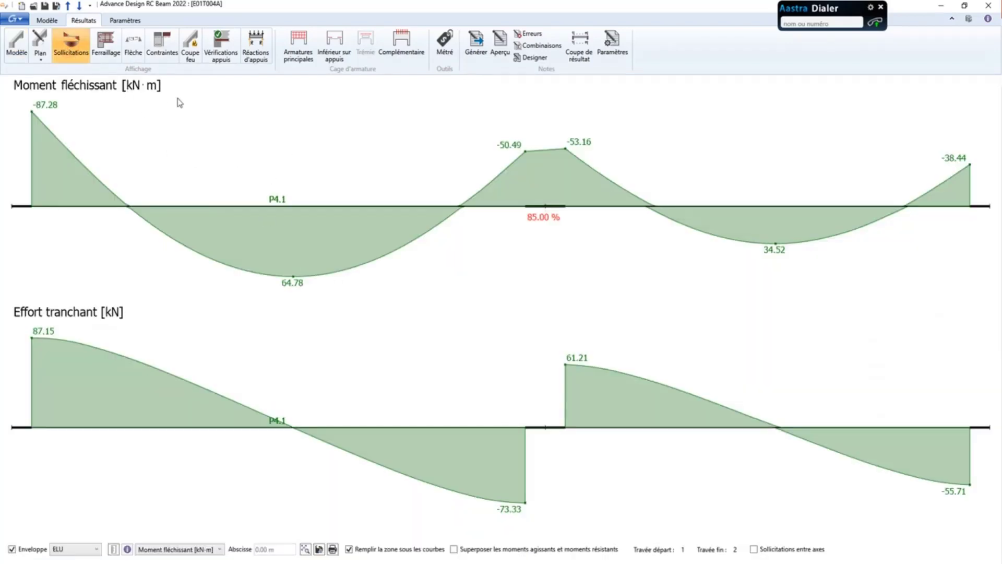
left_click(106, 46)
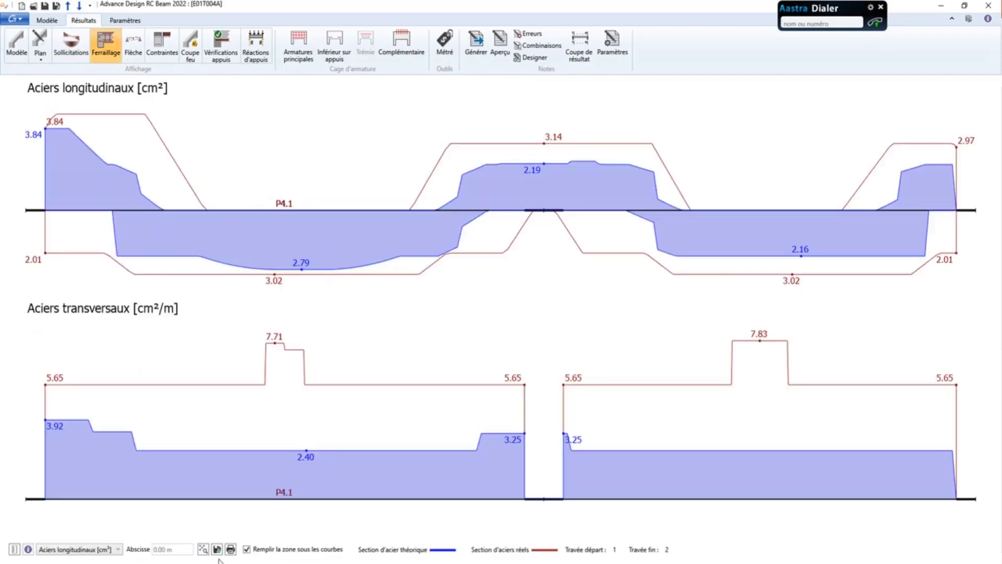
left_click(14, 549)
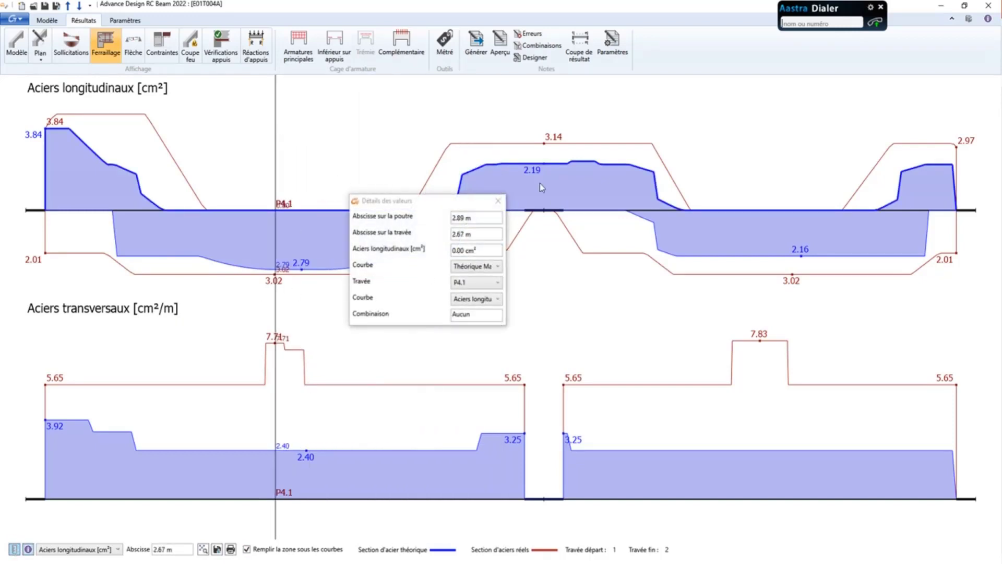
left_click(497, 201)
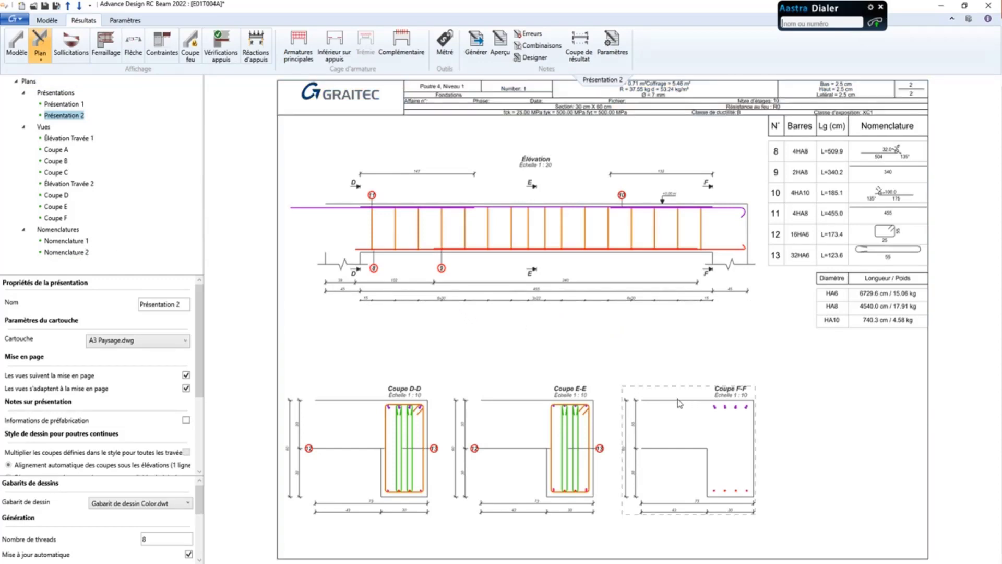
- Delete the Coupe F section from Présentation 2 and move Coupe E into the place it occupied
key("Delete")
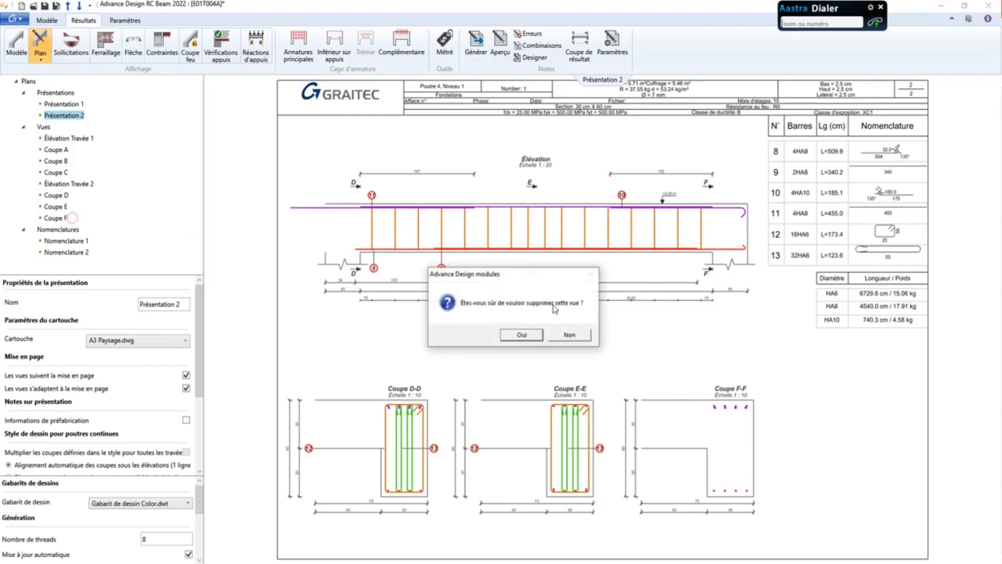
left_click(522, 335)
left_click(526, 453)
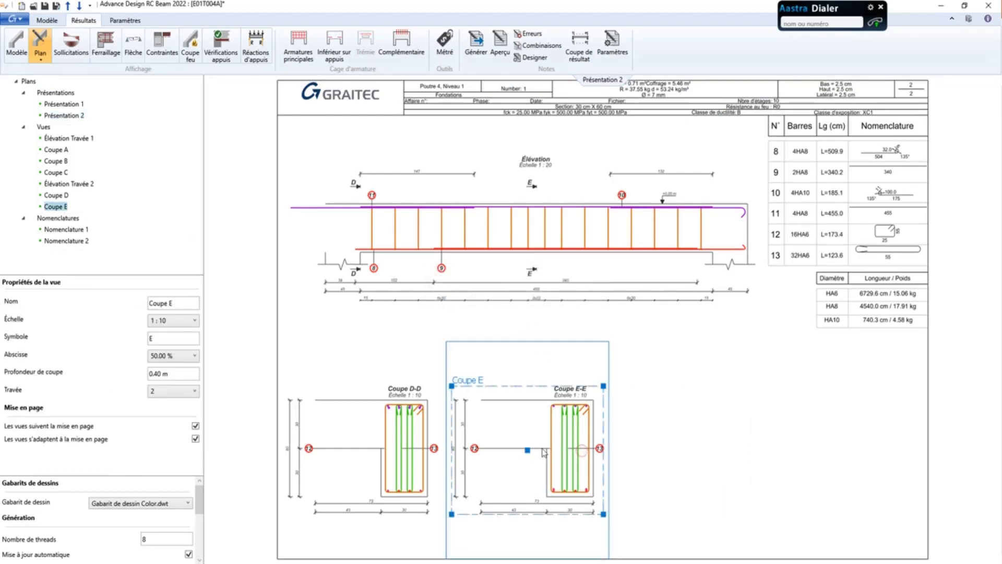
left_click_drag(526, 453, 690, 451)
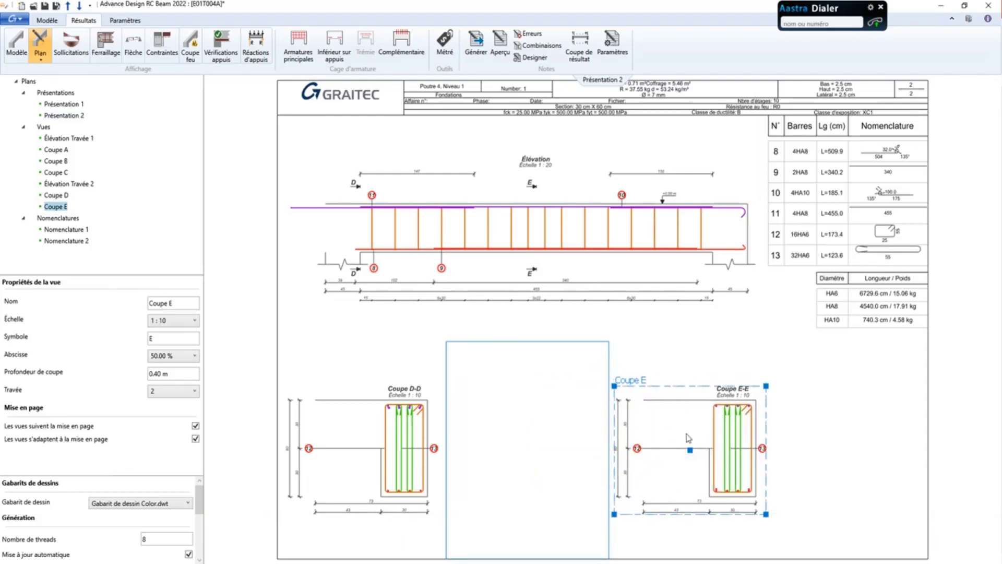
- Try the Coupe E section at scale 1:20, and set it back to 1:10
scroll(454, 356, "down", 3)
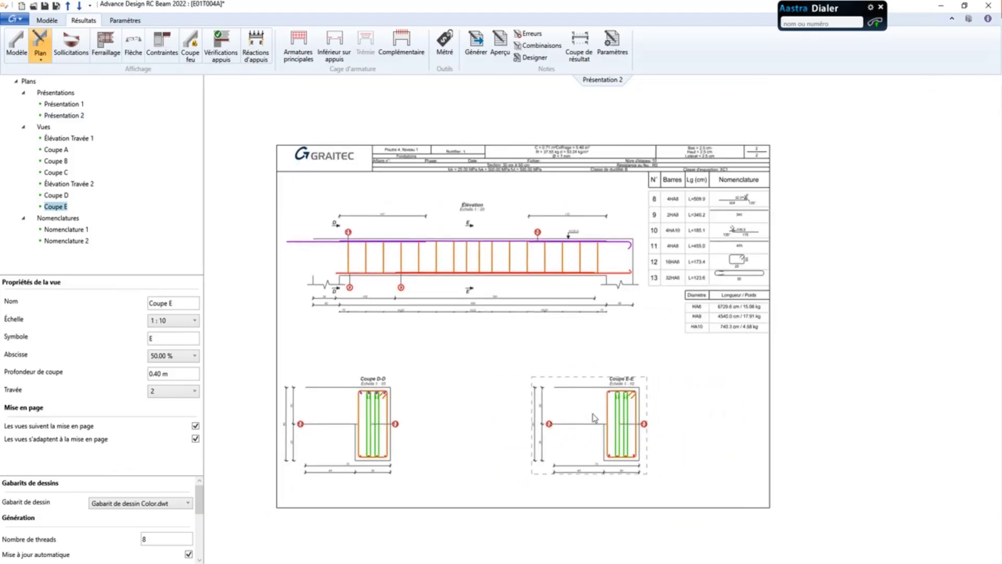
left_click(571, 415)
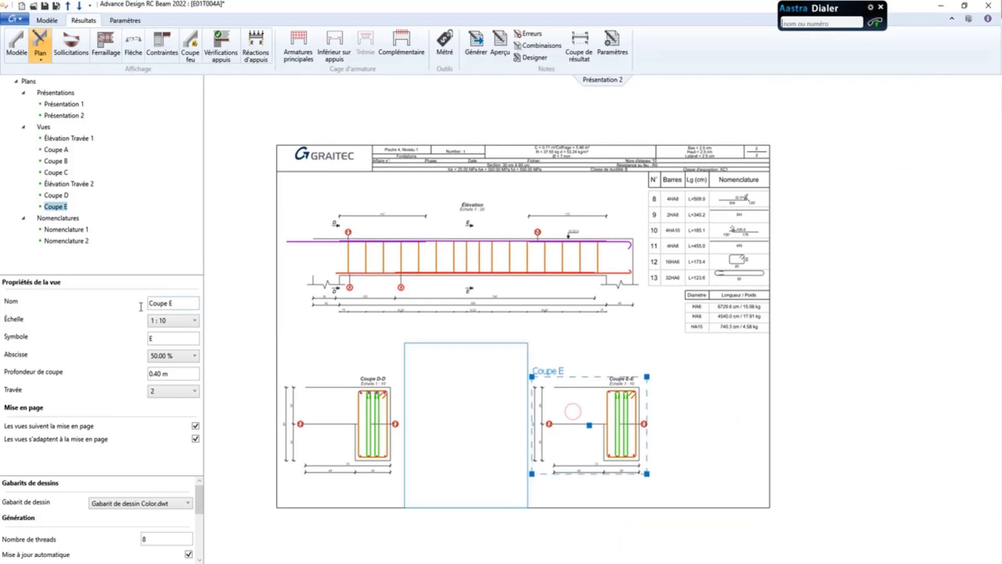
left_click(158, 323)
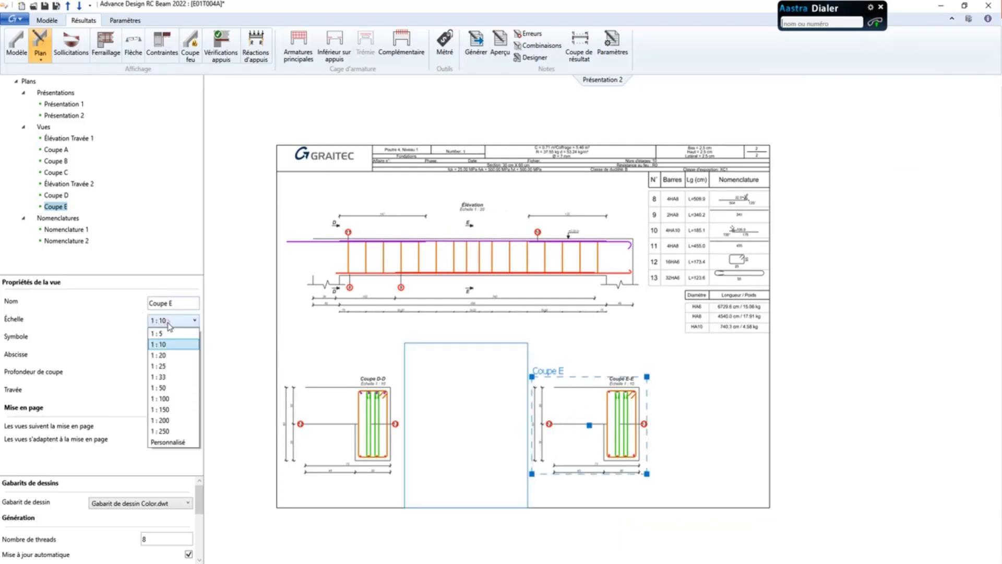
left_click(167, 355)
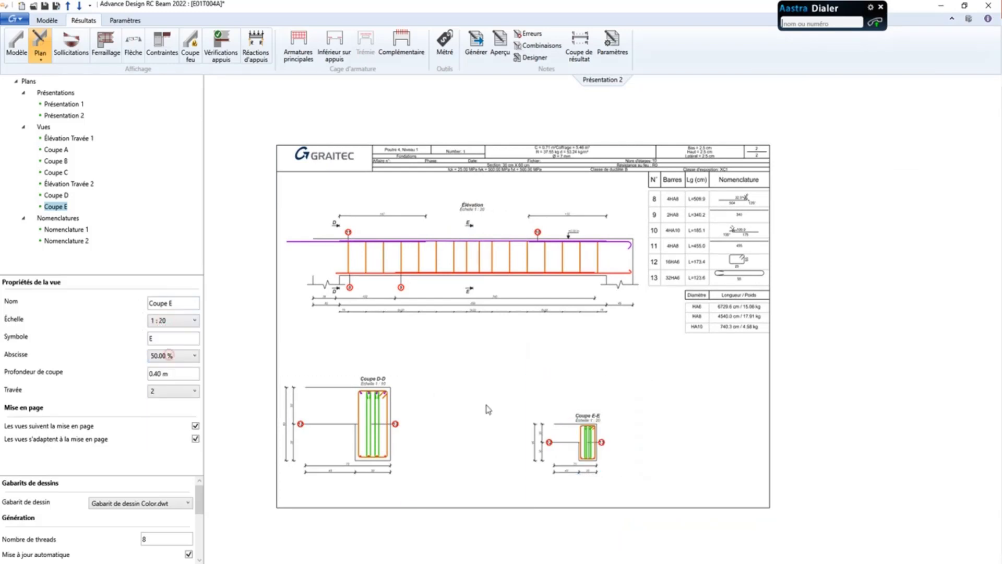
left_click(180, 322)
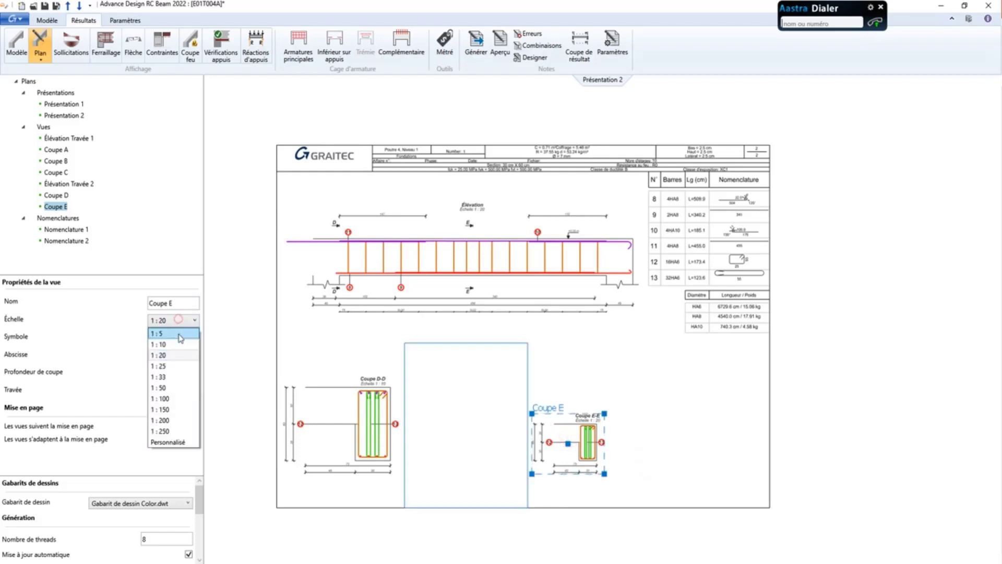
left_click(177, 346)
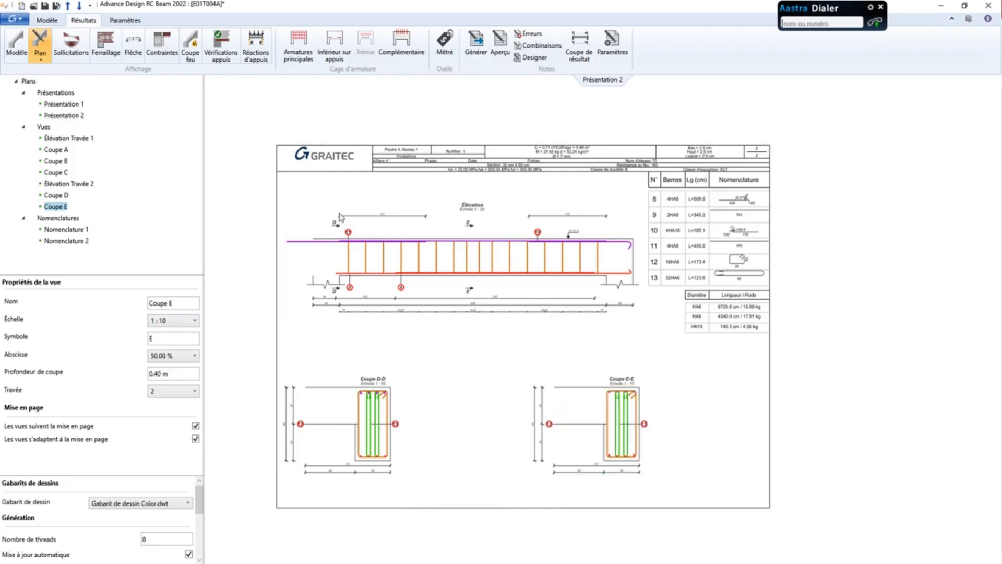
- Add a whole-beam elevation view to the drawing views and inspect it
left_click(58, 127)
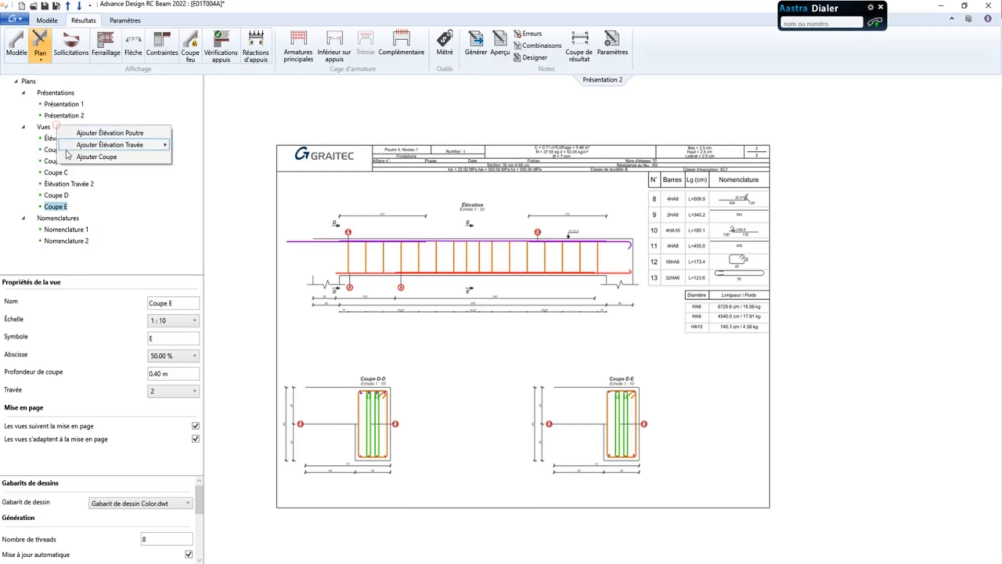
left_click(108, 133)
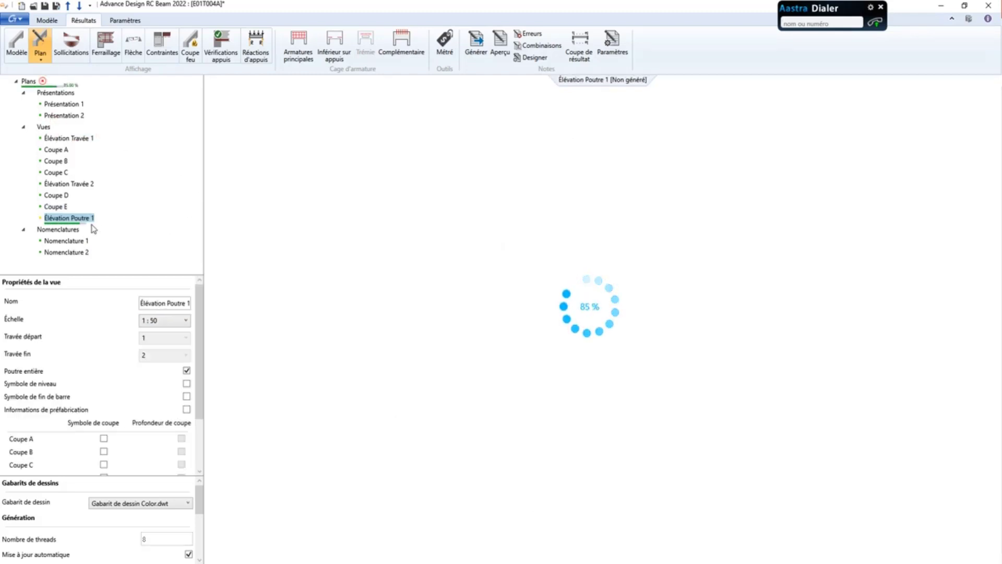
scroll(464, 225, "down", 5)
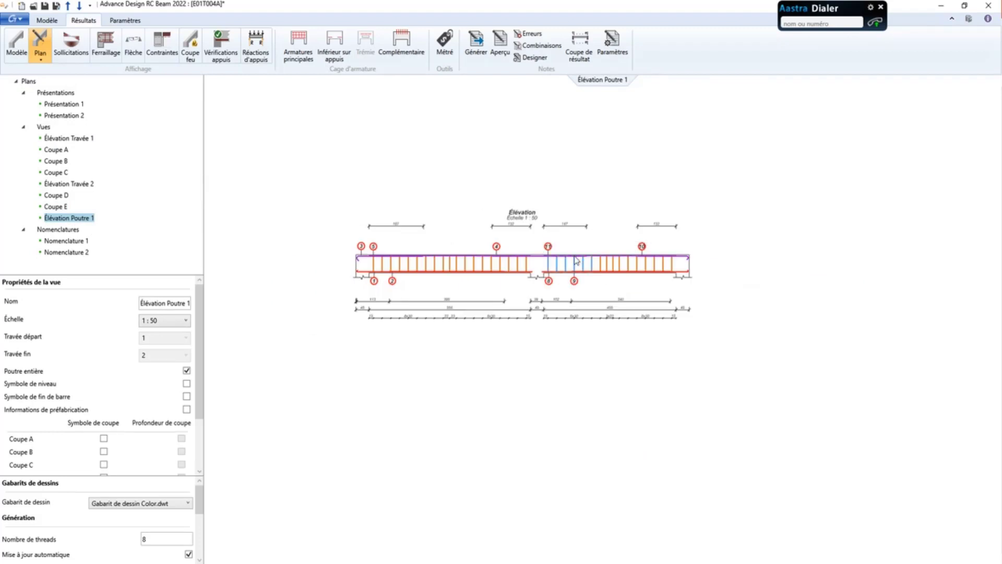
scroll(552, 285, "down", 1)
middle_click_drag(552, 285, 556, 289)
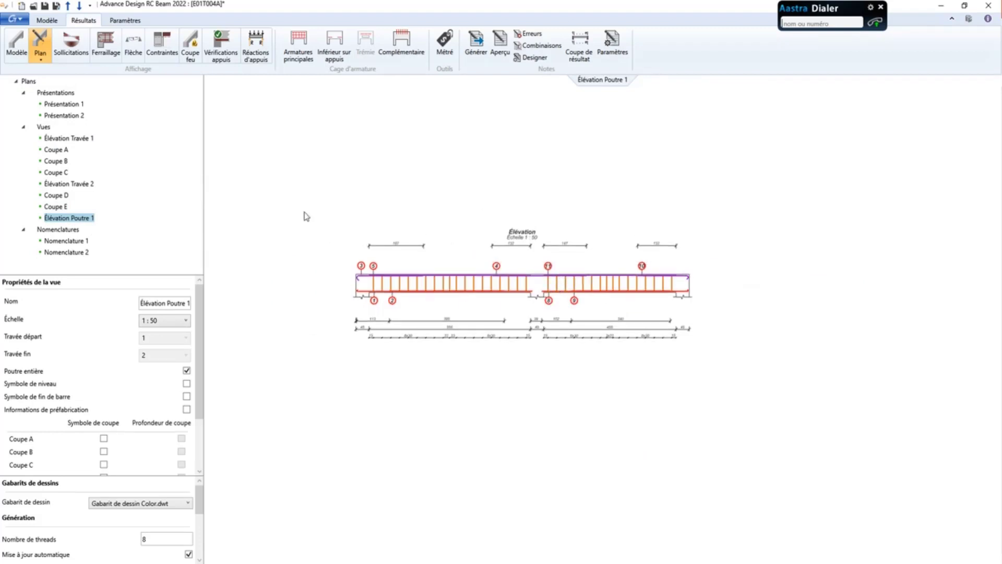
- Set Coupe D in Présentation 2 to scale 1:20 and move it up beneath the span elevation
left_click(72, 106)
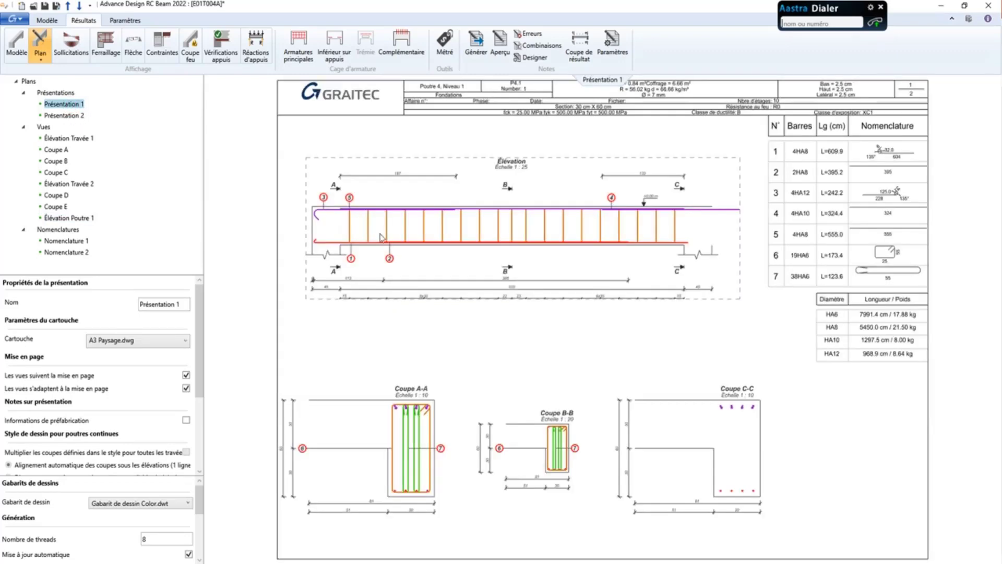
left_click(63, 115)
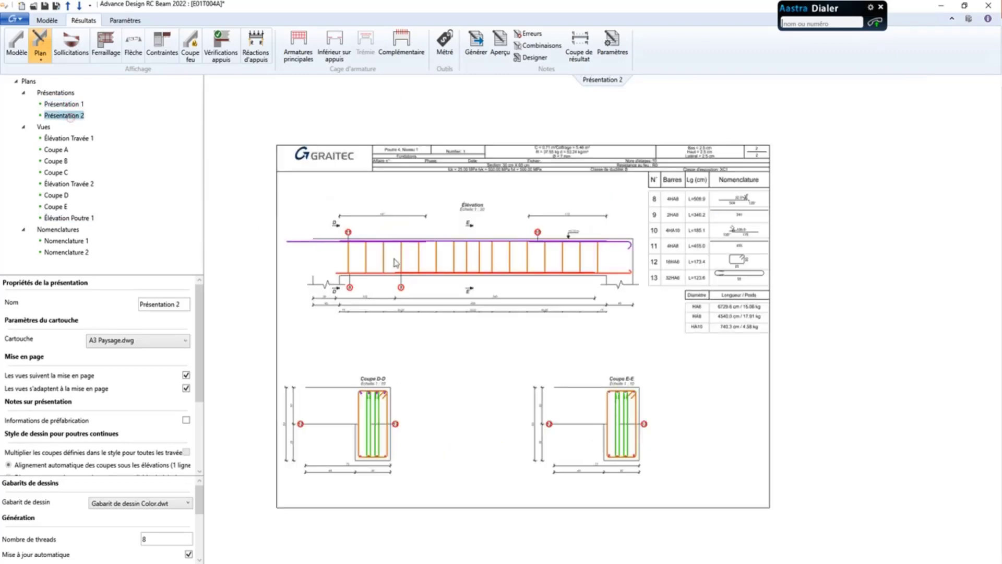
left_click(375, 422)
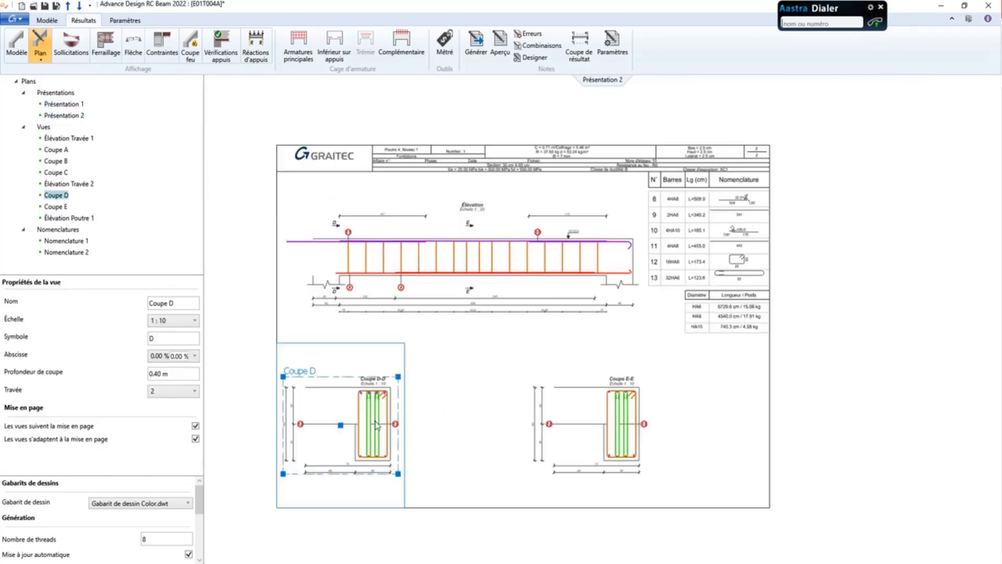
left_click(186, 326)
left_click(177, 356)
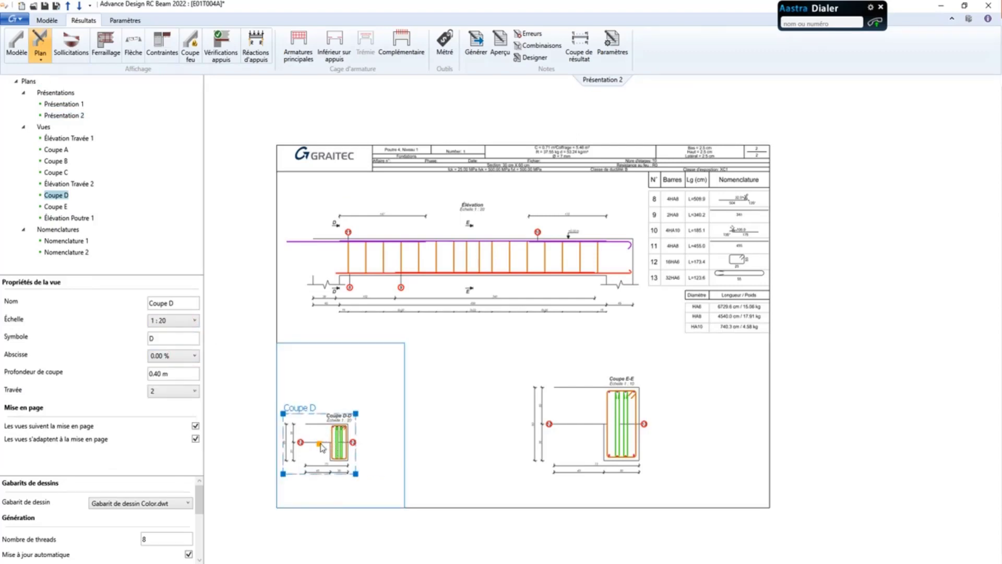
left_click_drag(321, 447, 356, 375)
- Move Coupe E up beneath the span elevation, and set Coupe D to scale 1:10 and align it with Coupe E
left_click(591, 428)
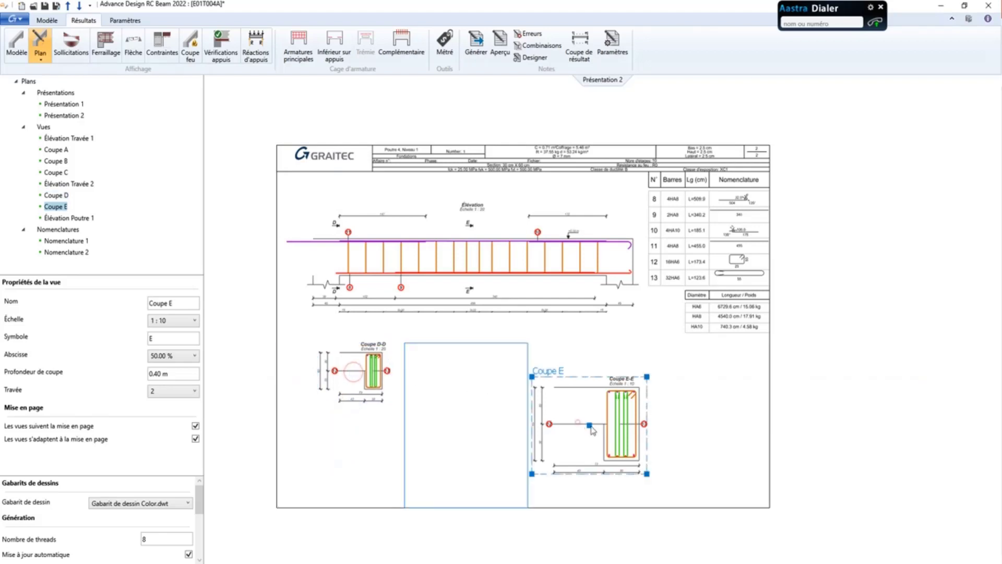
left_click_drag(589, 396, 587, 393)
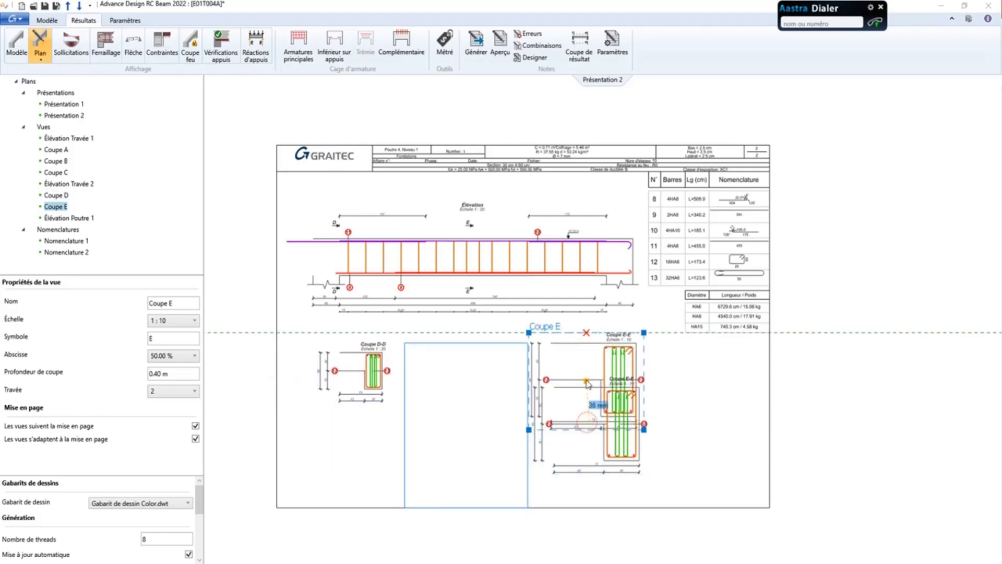
left_click(359, 386)
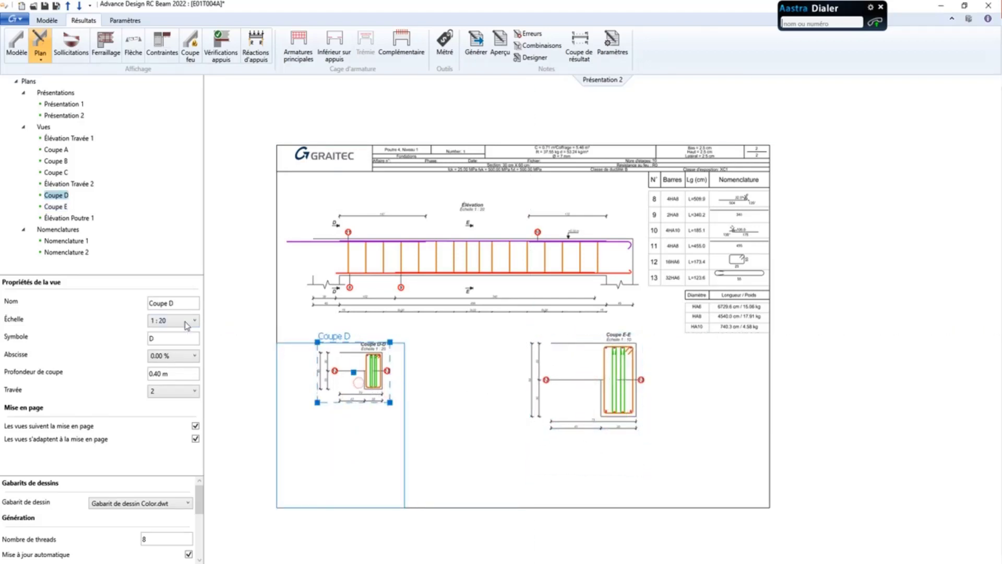
left_click(194, 320)
left_click(181, 340)
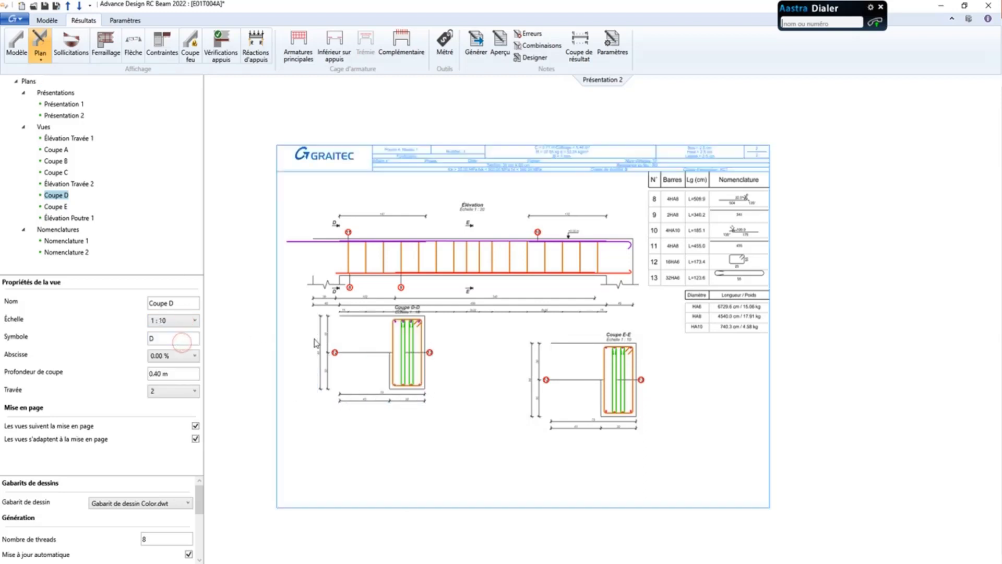
left_click(368, 376)
left_click_drag(376, 354, 381, 373)
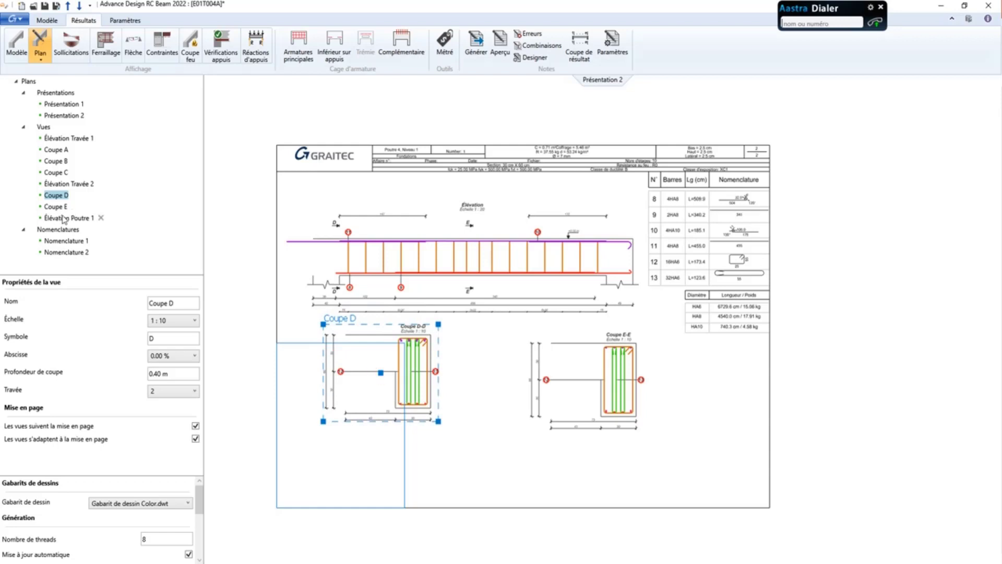
- Place the Élévation Poutre 1 view beneath the sections in Présentation 2 and move Coupe E aside beyond its right end
left_click_drag(67, 217, 468, 460)
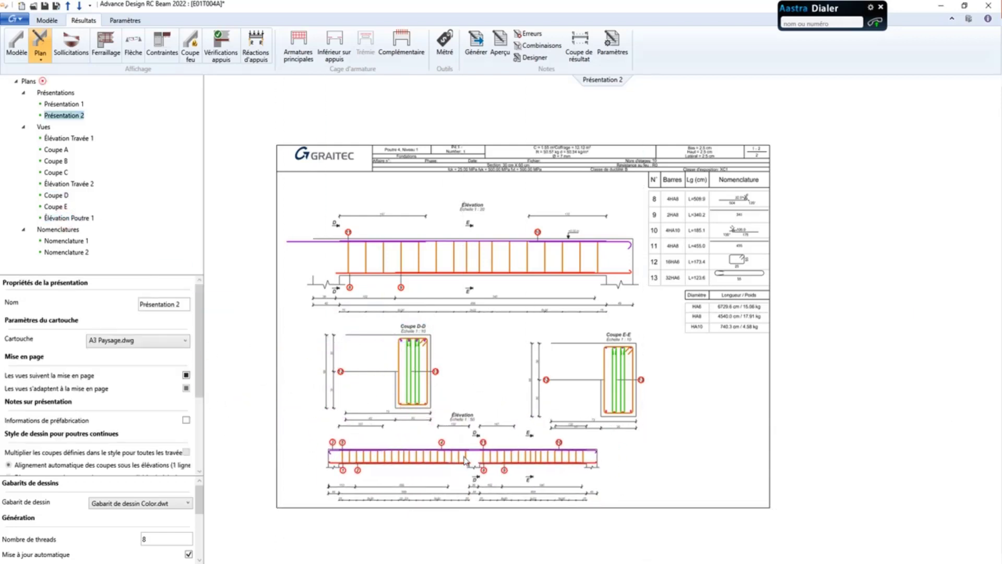
left_click(569, 377)
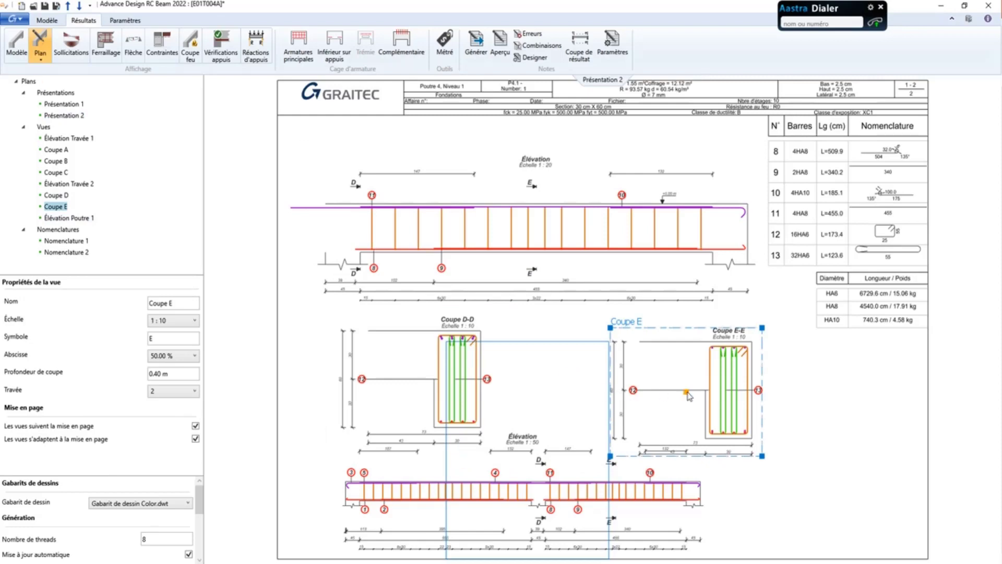
left_click_drag(686, 391, 816, 417)
scroll(629, 358, "down", 4)
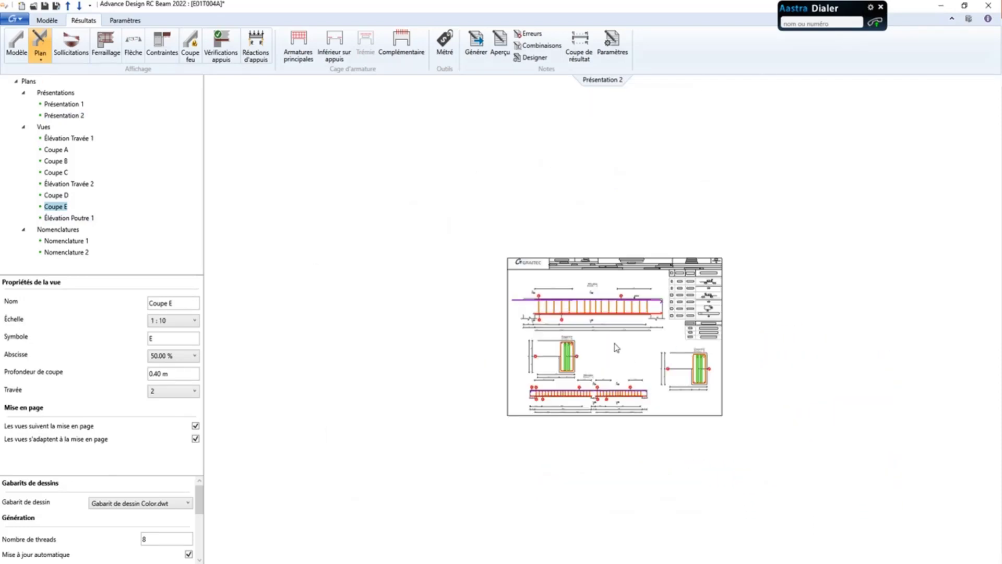
scroll(610, 355, "up", 2)
middle_click_drag(602, 356, 524, 365)
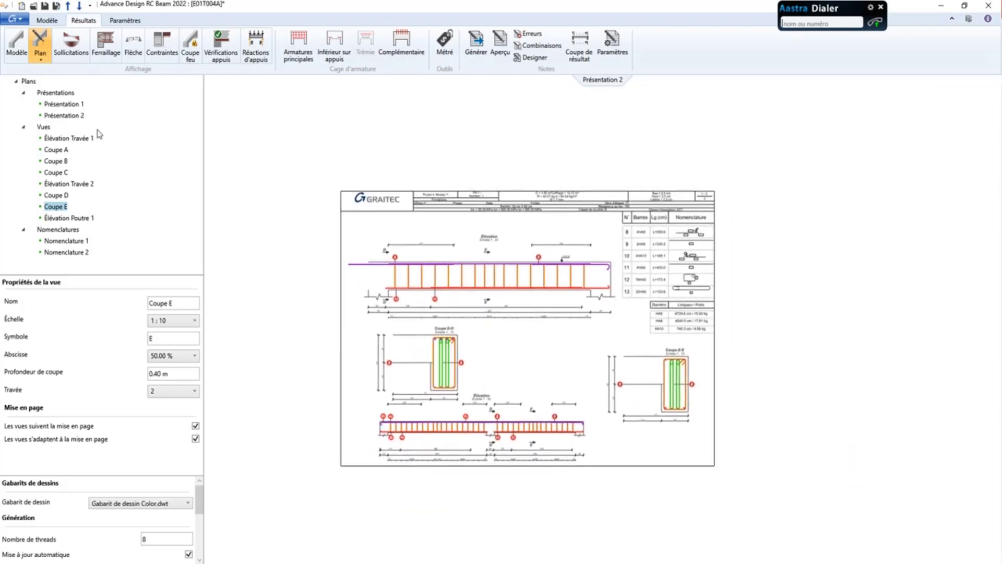
right_click(66, 115)
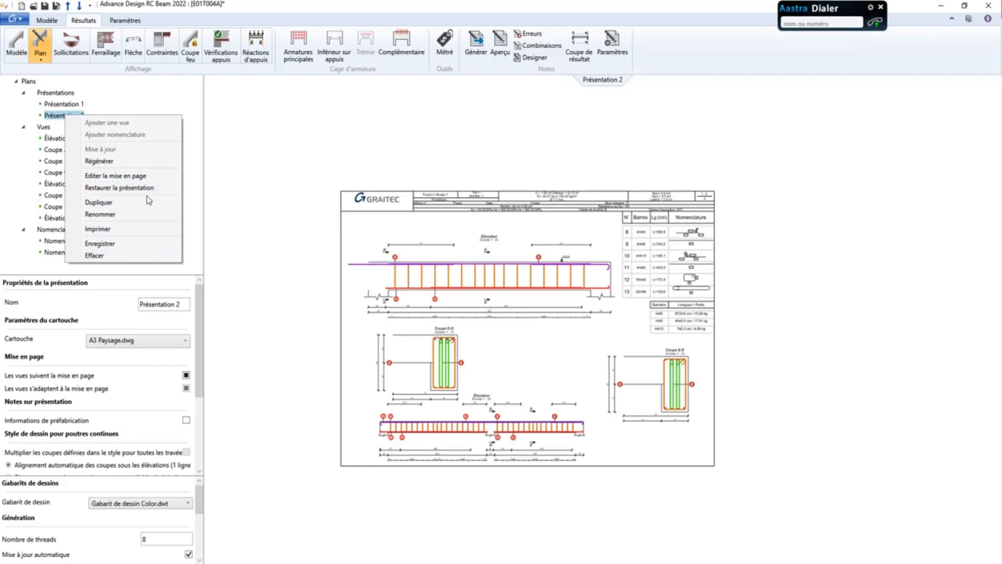
left_click(304, 129)
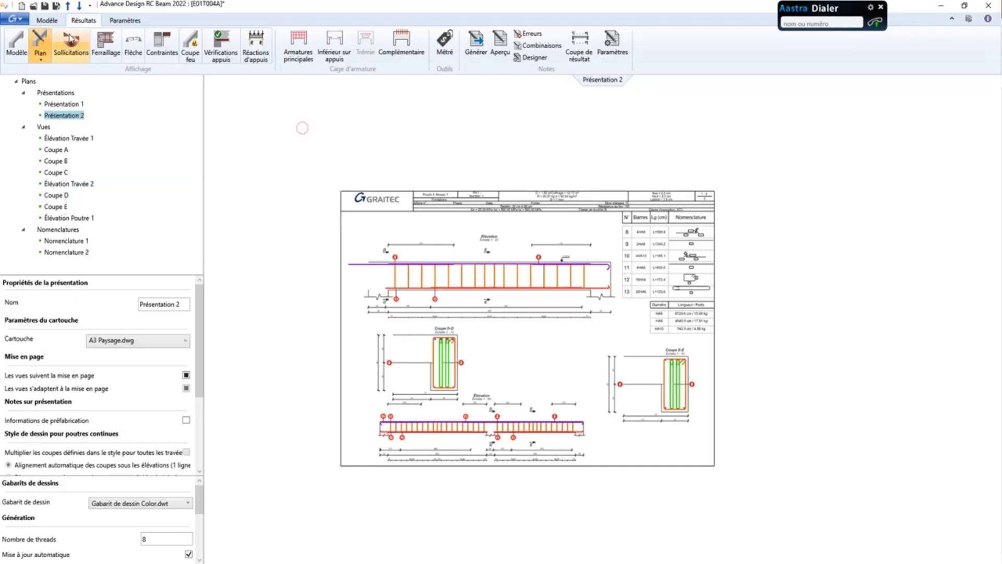
left_click(41, 59)
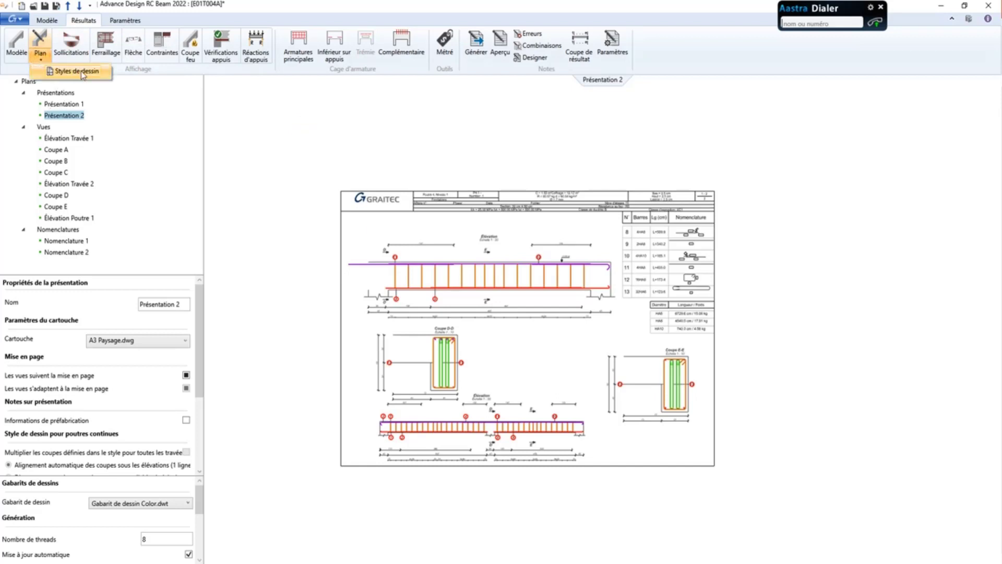
left_click(410, 132)
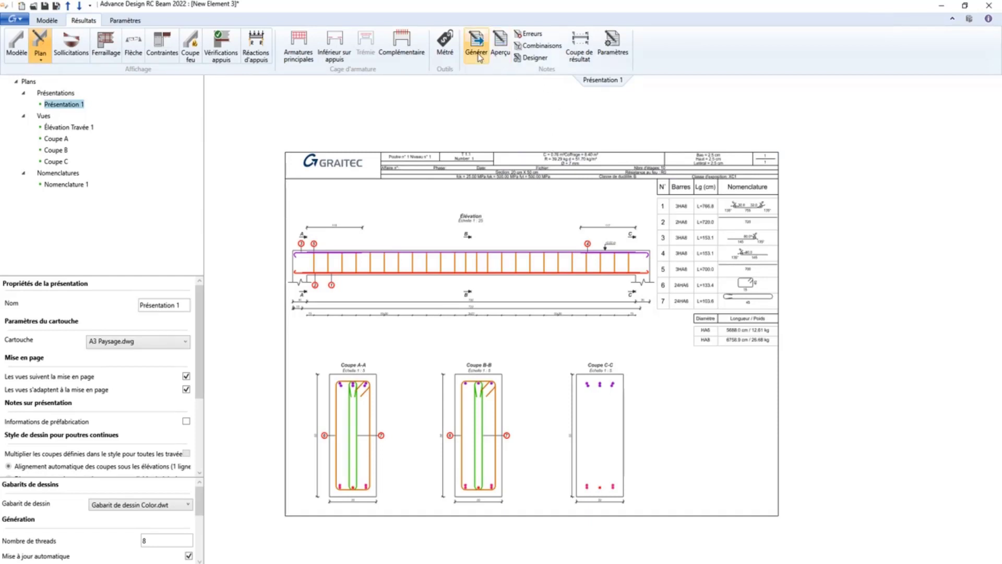
- Open the calculation report settings and review the available report templates and chapters for the beam
left_click(611, 40)
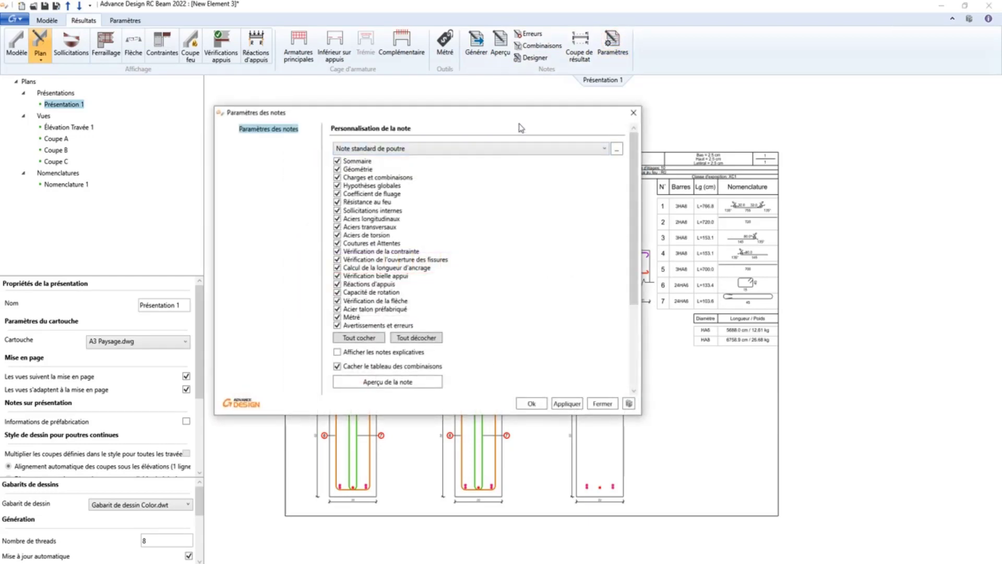
left_click_drag(522, 112, 586, 135)
left_click(559, 173)
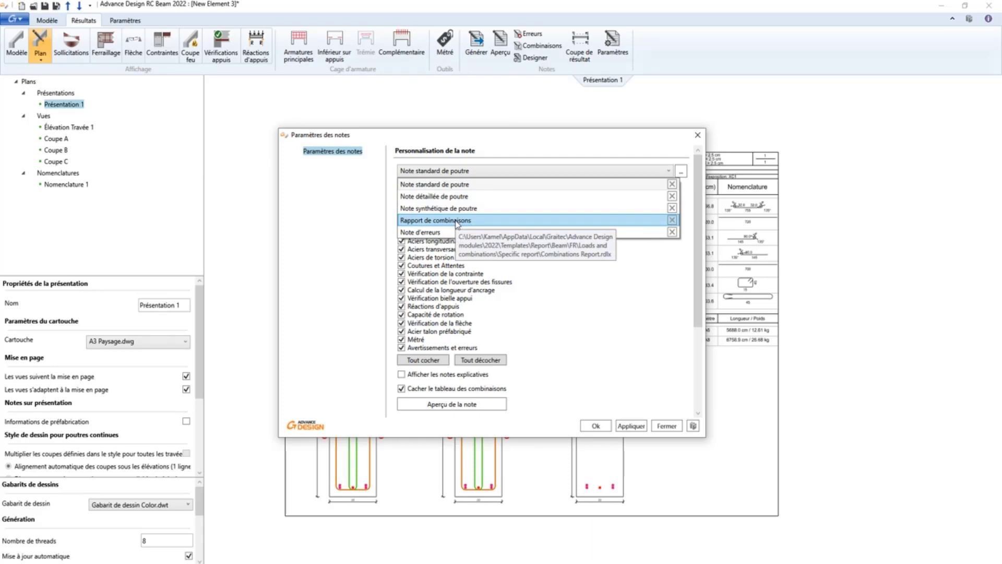
left_click(573, 303)
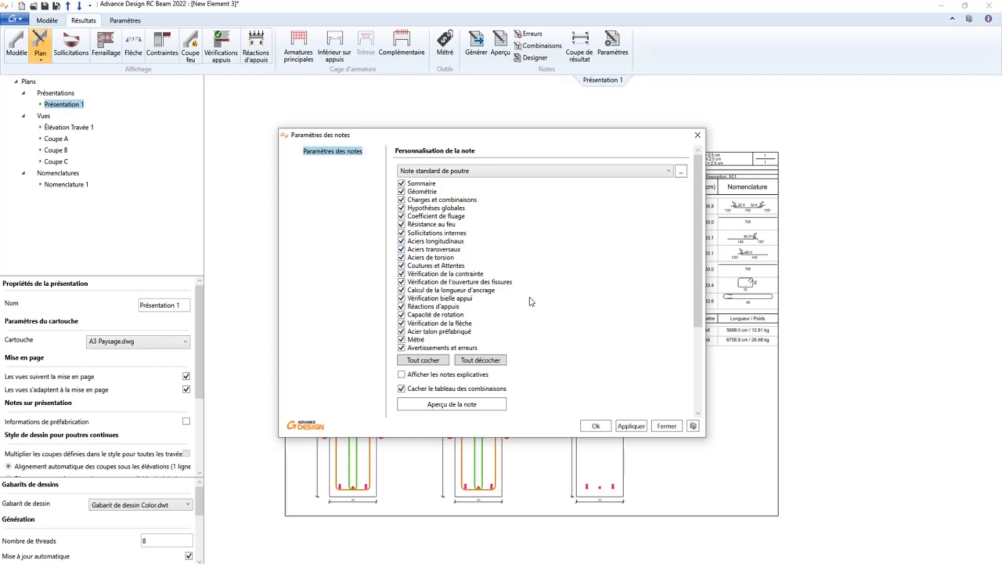
- Switch to the beam's calculation report and examine its summary, geometry, load combinations, global assumptions and materials
left_click(678, 562)
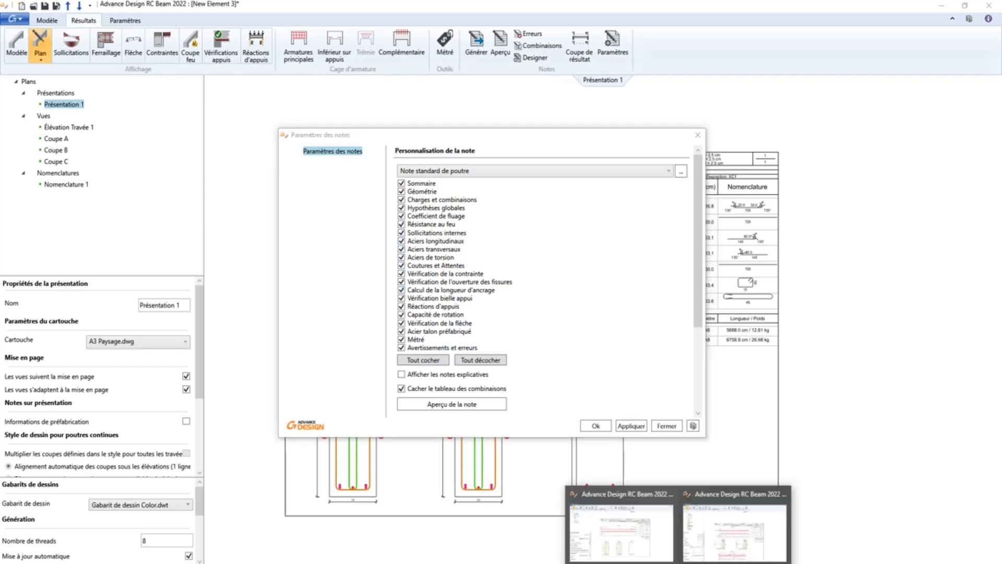
left_click(724, 541)
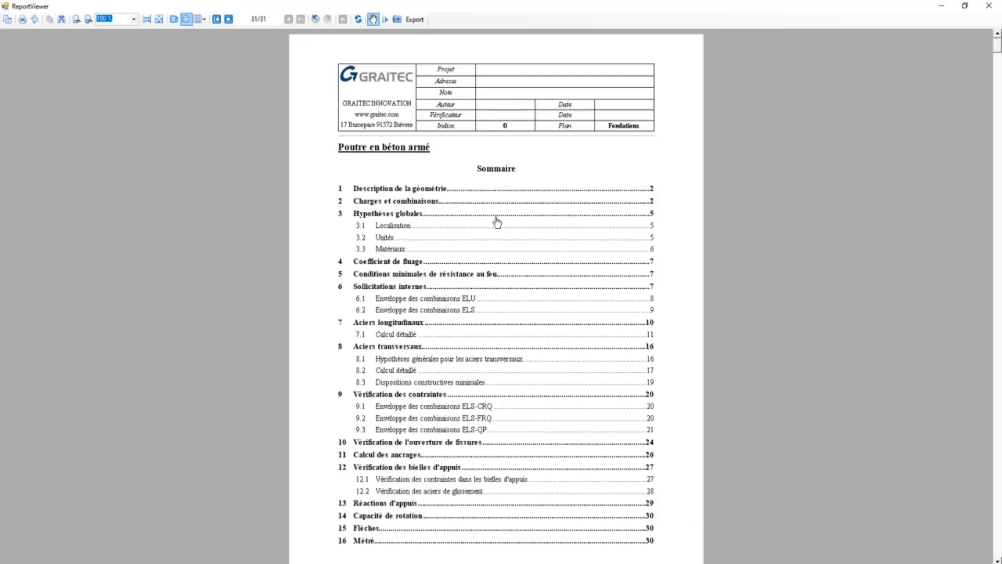
scroll(468, 199, "down", 1)
scroll(469, 198, "down", 6)
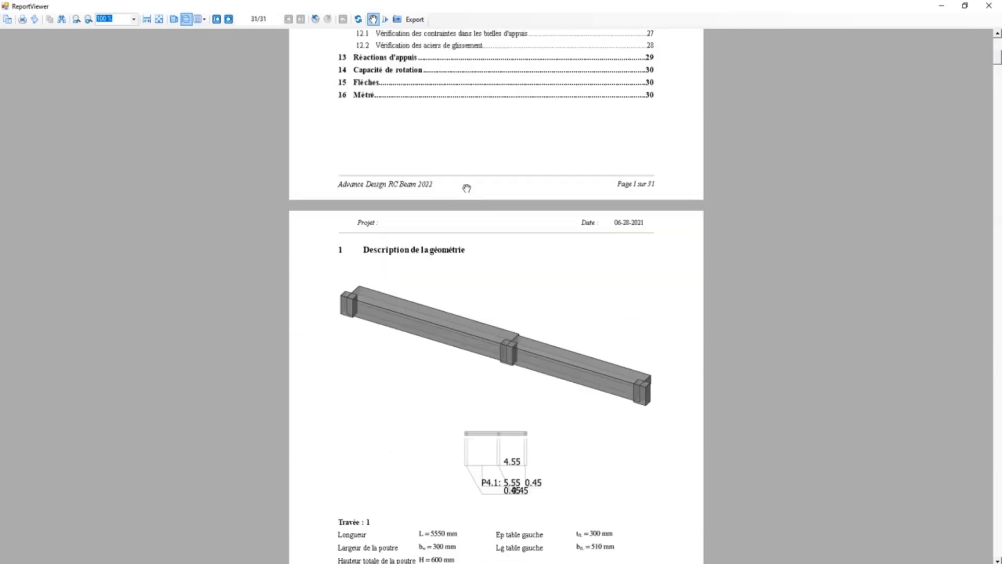
scroll(466, 188, "down", 3)
scroll(506, 174, "down", 10)
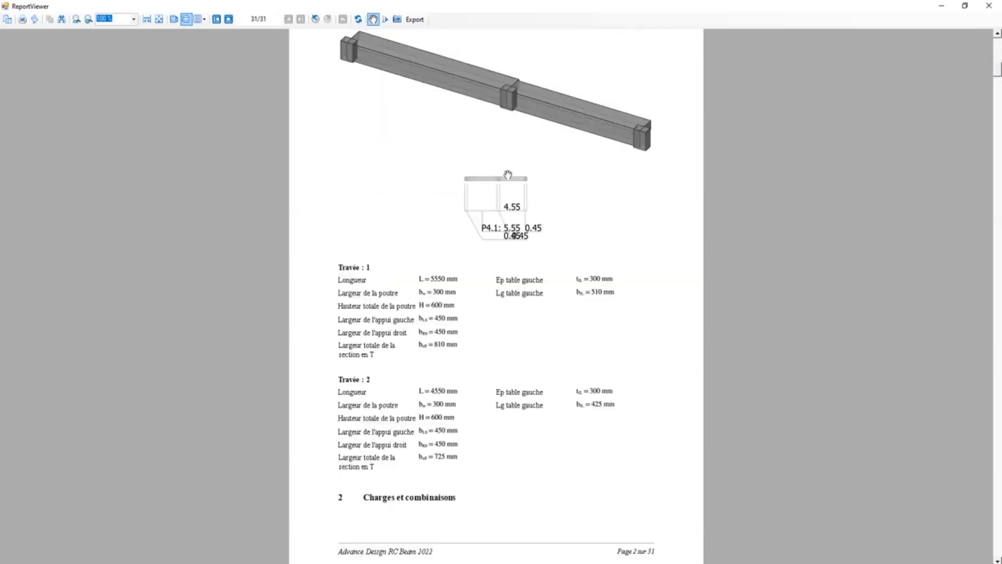
scroll(507, 174, "down", 17)
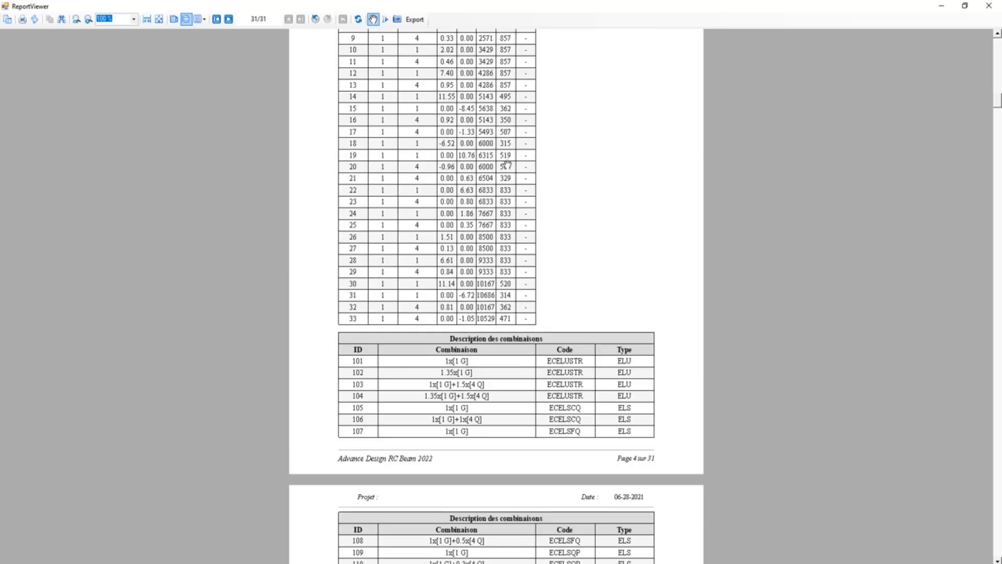
scroll(507, 164, "down", 9)
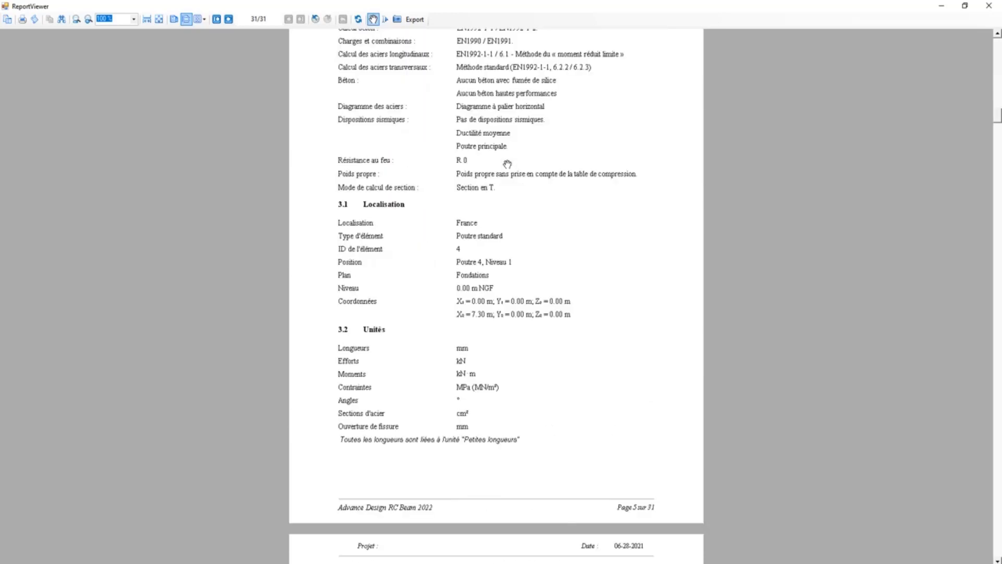
scroll(508, 164, "down", 4)
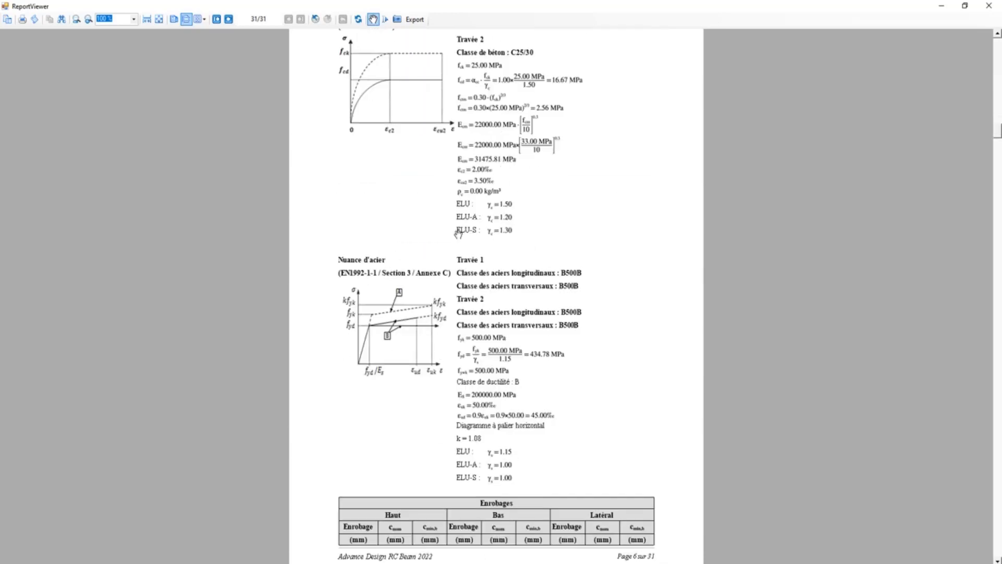
- Read the report's creep coefficient, fire resistance and internal forces chapters
scroll(494, 205, "down", 10)
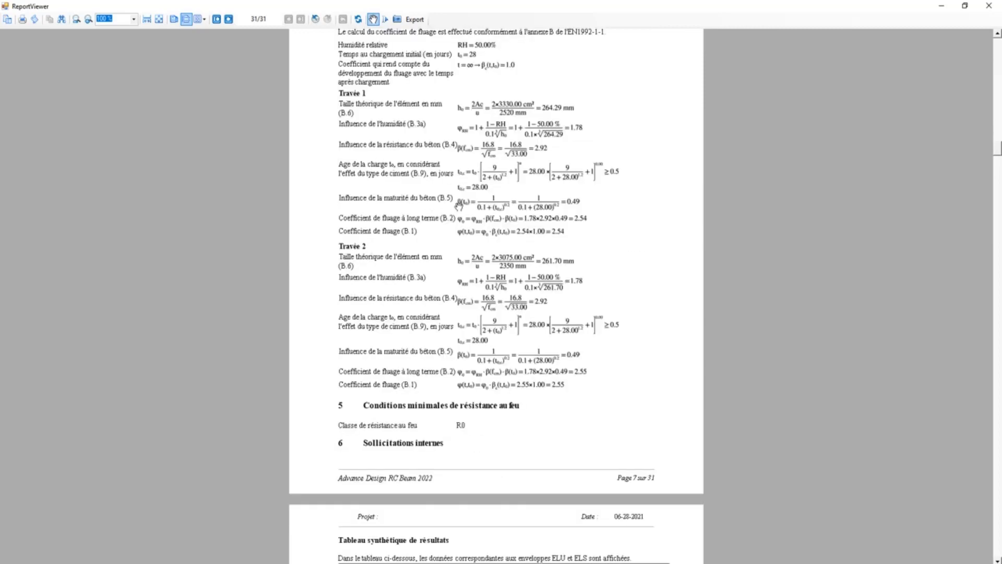
scroll(459, 210, "up", 2)
scroll(466, 212, "down", 1)
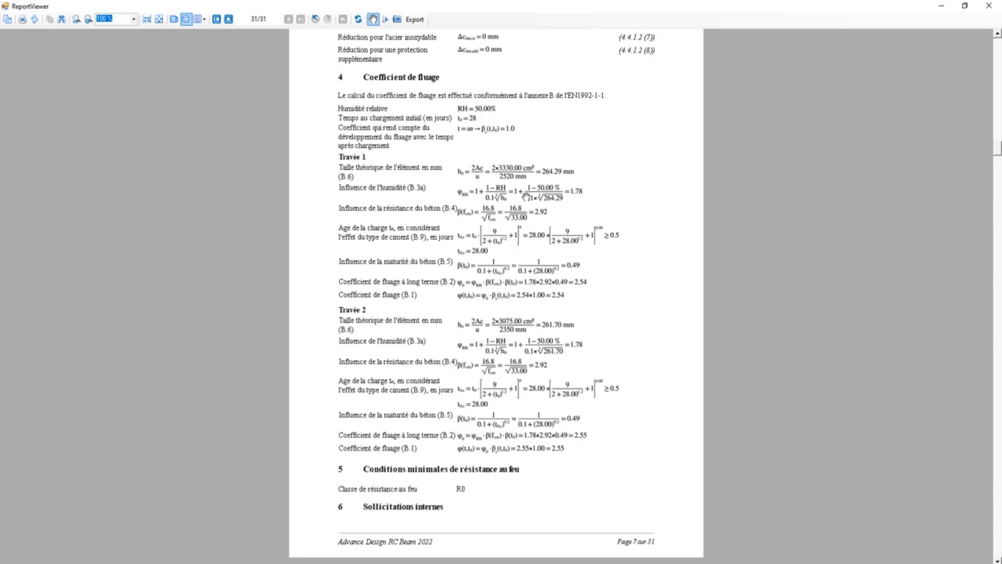
scroll(521, 194, "down", 4)
scroll(523, 199, "down", 16)
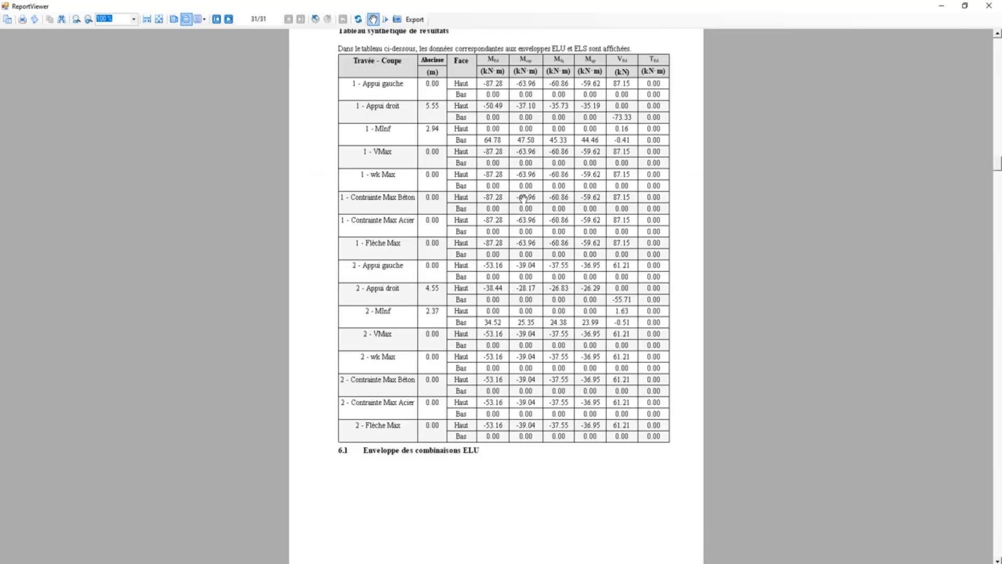
scroll(523, 199, "down", 18)
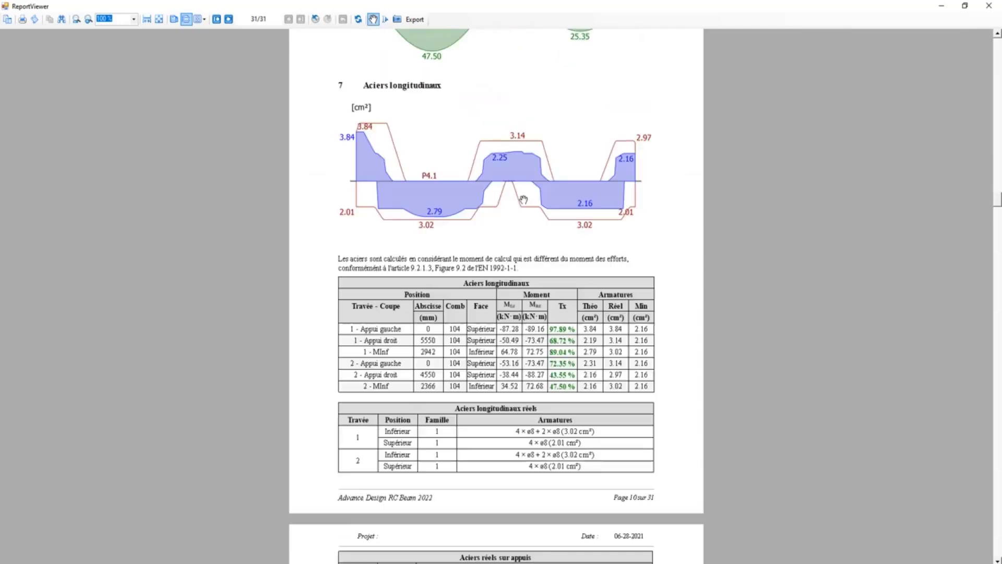
- Examine the longitudinal reinforcement diagrams, tables and detailed calculations through to the transverse reinforcement, and close the report and its settings
scroll(496, 188, "up", 7)
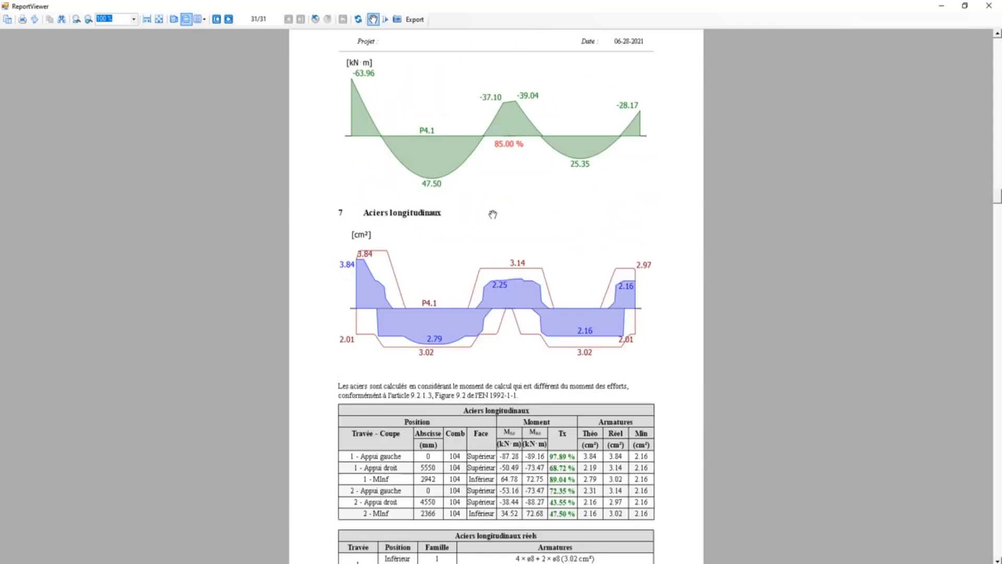
scroll(498, 214, "down", 3)
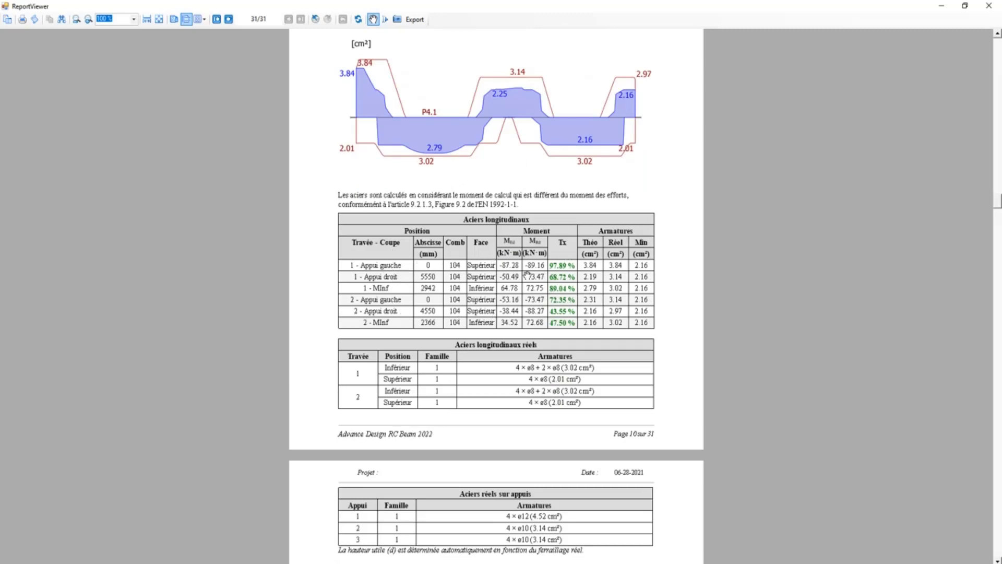
scroll(501, 248, "down", 4)
scroll(507, 241, "down", 3)
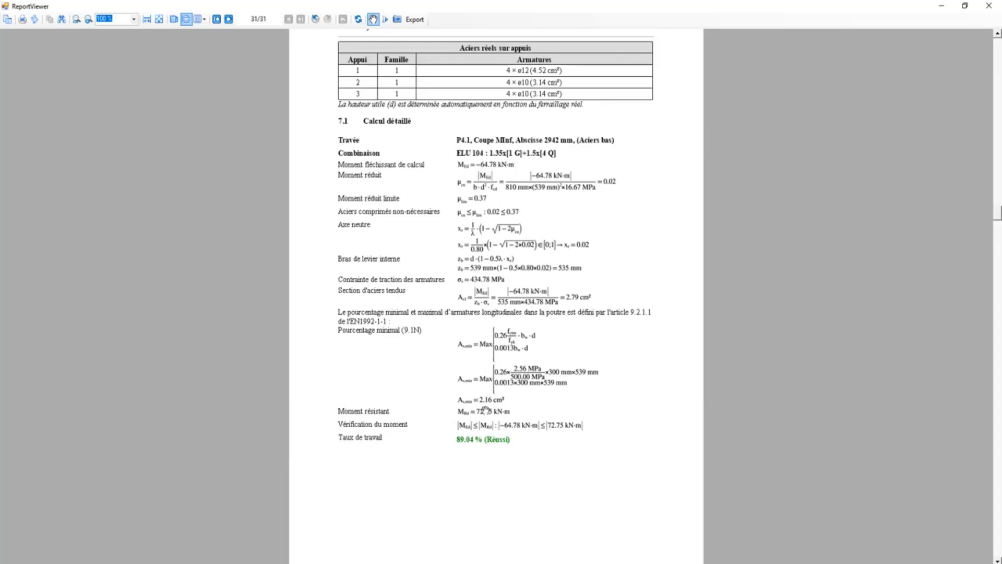
scroll(521, 378, "down", 5)
scroll(533, 319, "down", 5)
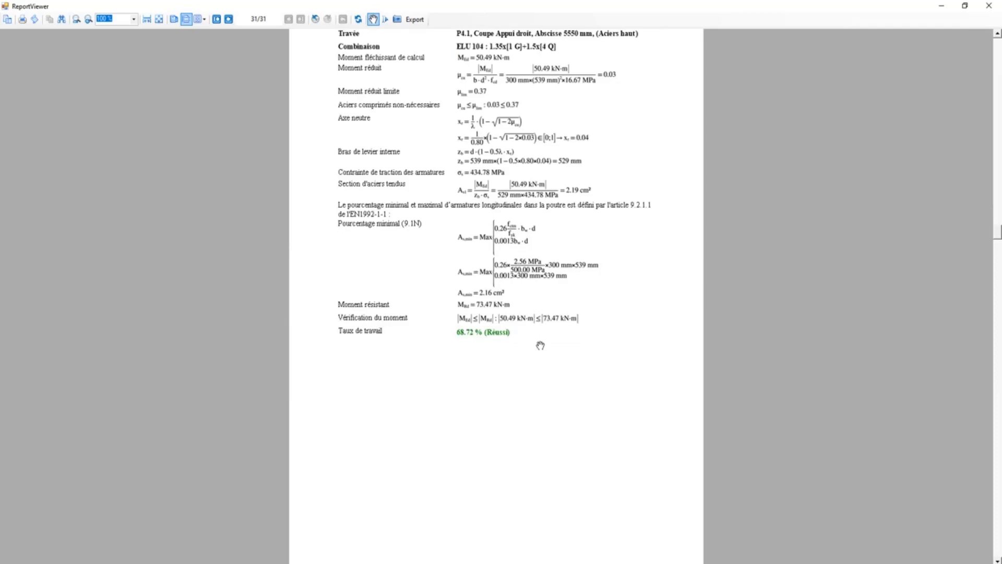
scroll(539, 342, "down", 9)
scroll(538, 337, "down", 20)
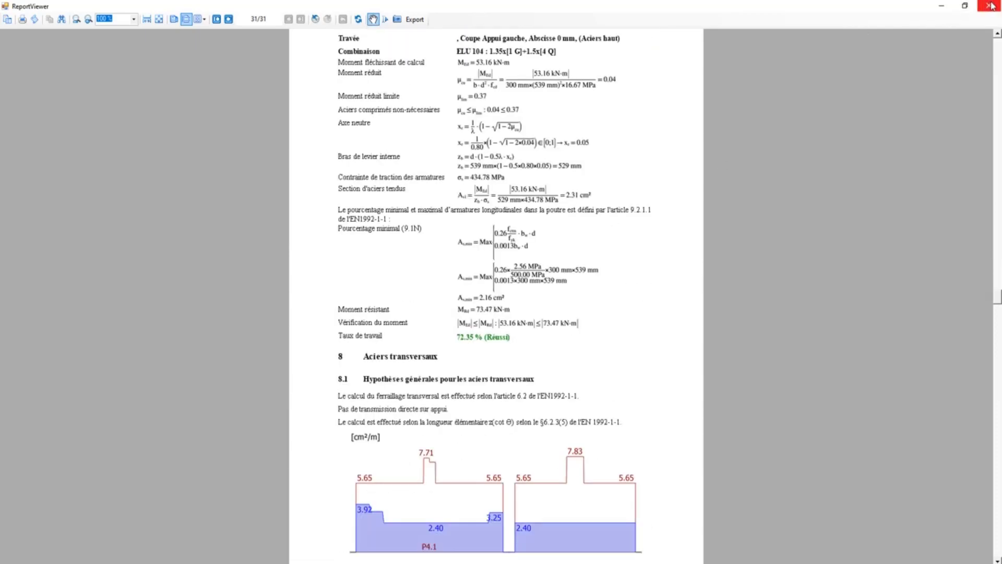
left_click(988, 6)
left_click(601, 403)
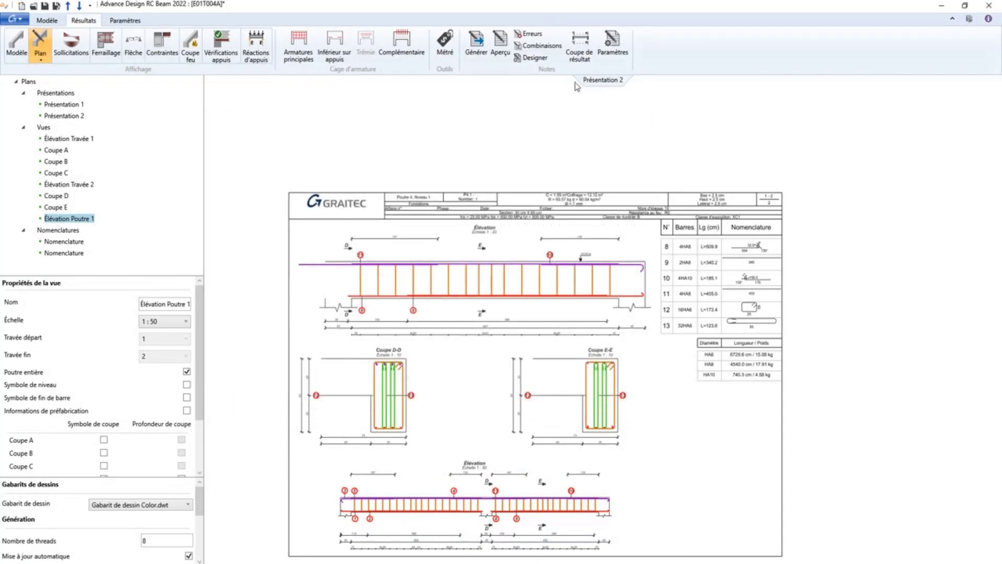
- Review the beam's default and user-defined result sections, try adding a user section in span 1, and close without saving
left_click(579, 44)
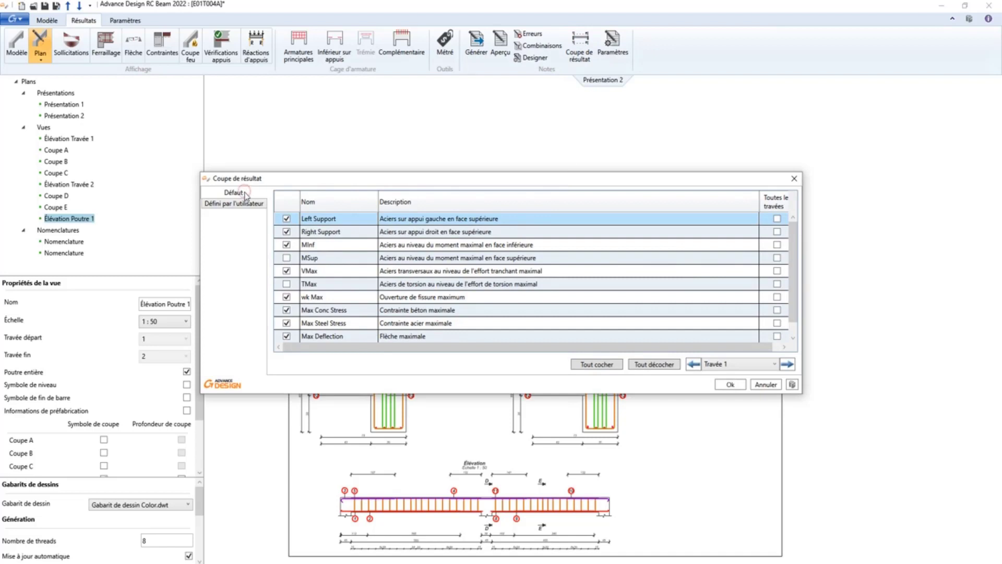
left_click(234, 204)
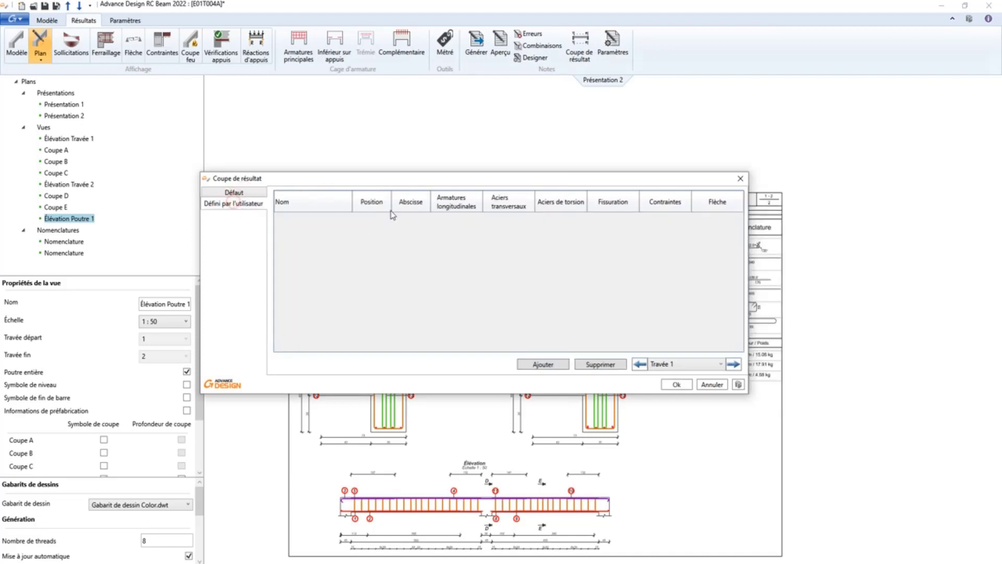
left_click(548, 365)
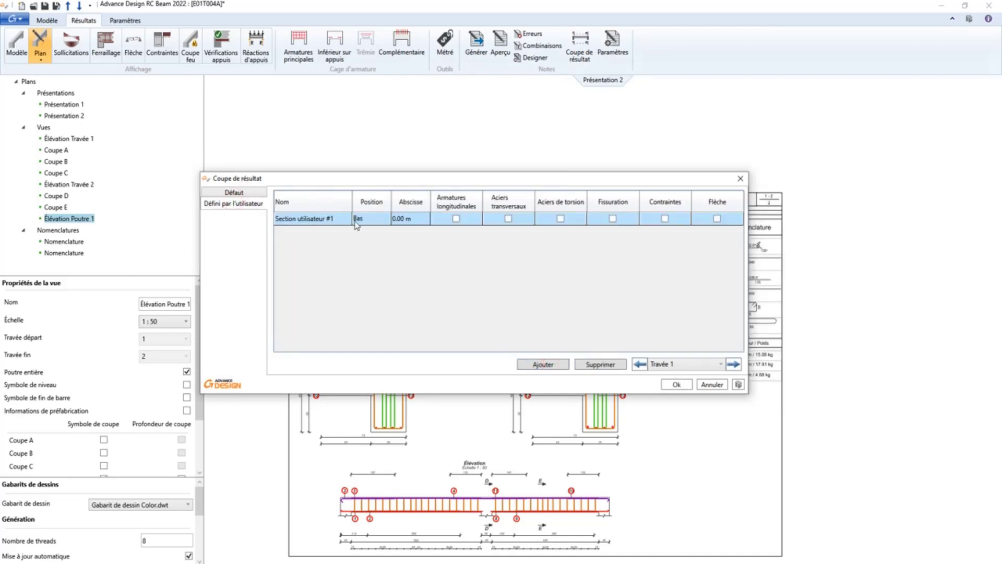
left_click(401, 215)
left_click(733, 364)
left_click(556, 348)
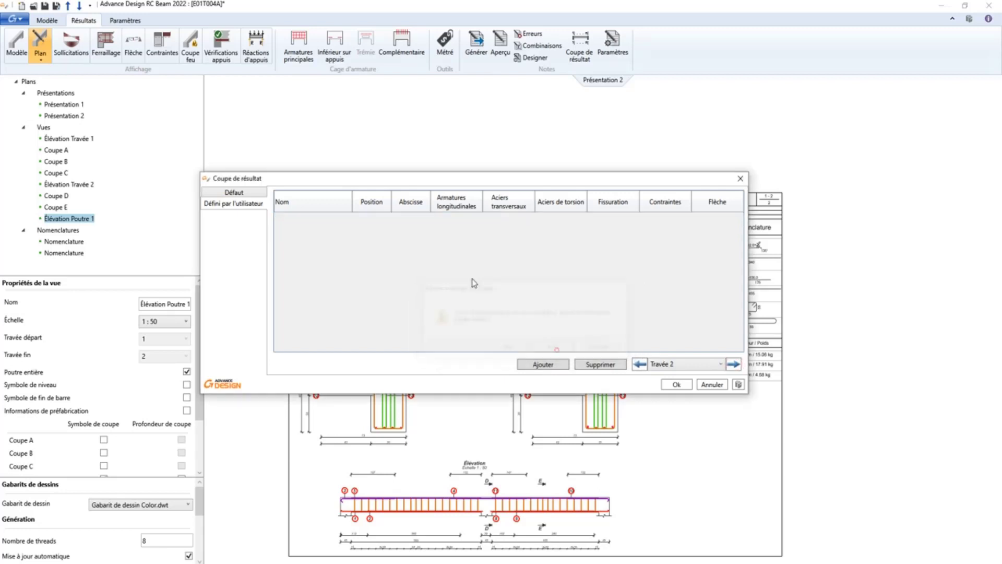
left_click(640, 364)
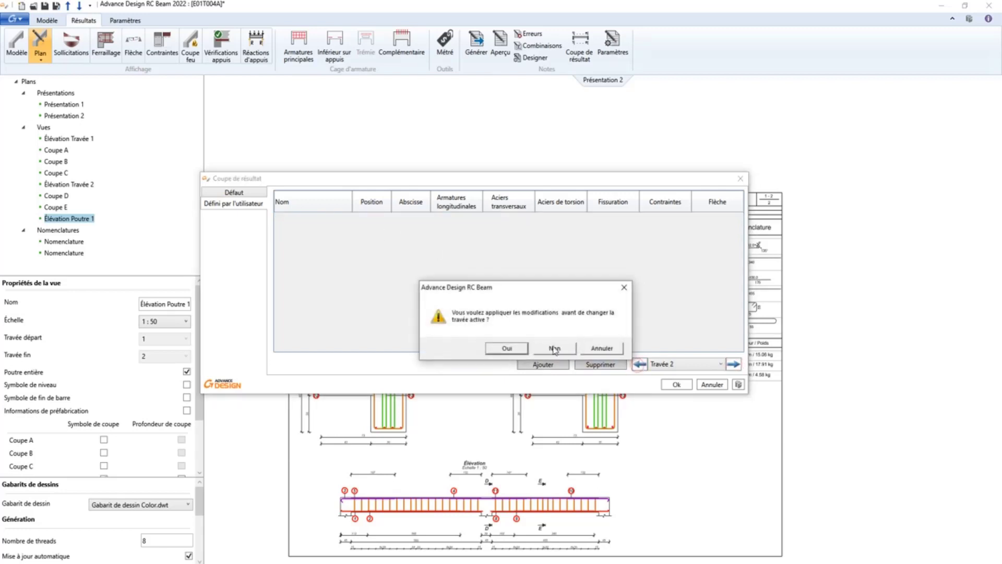
left_click(555, 348)
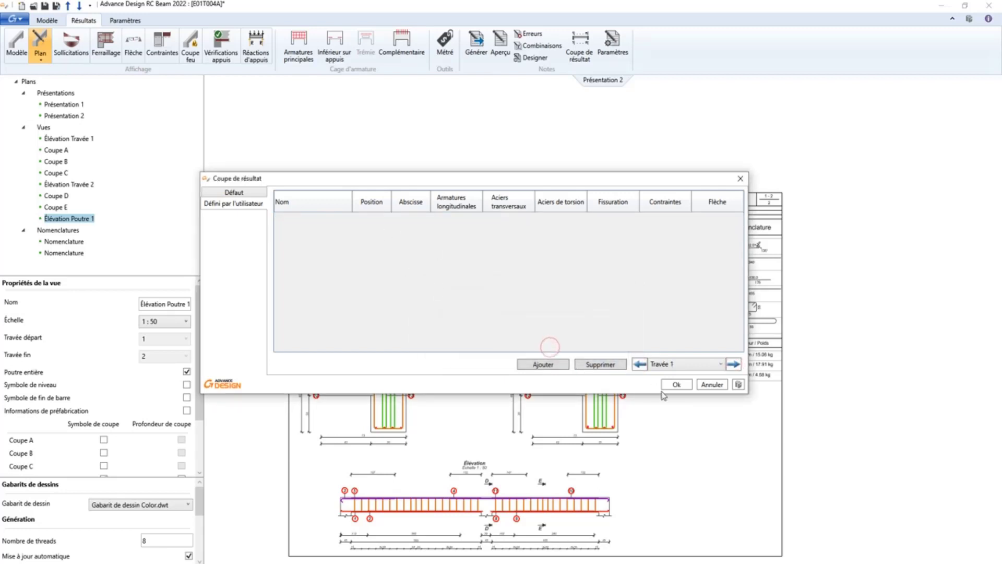
left_click(712, 385)
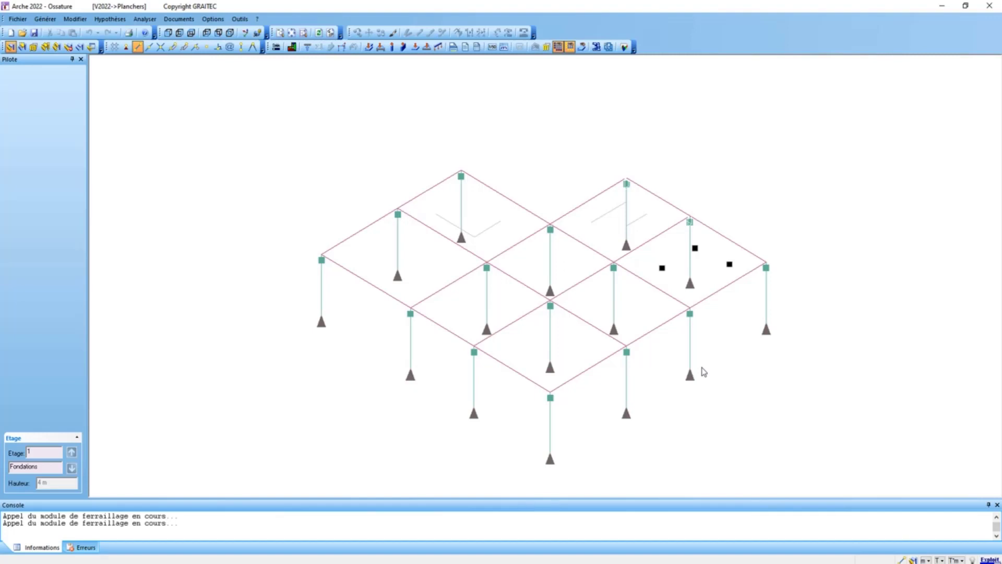
- Switch to the Arche Ossature model and select all the footings of the active storey by element type
right_click(703, 371)
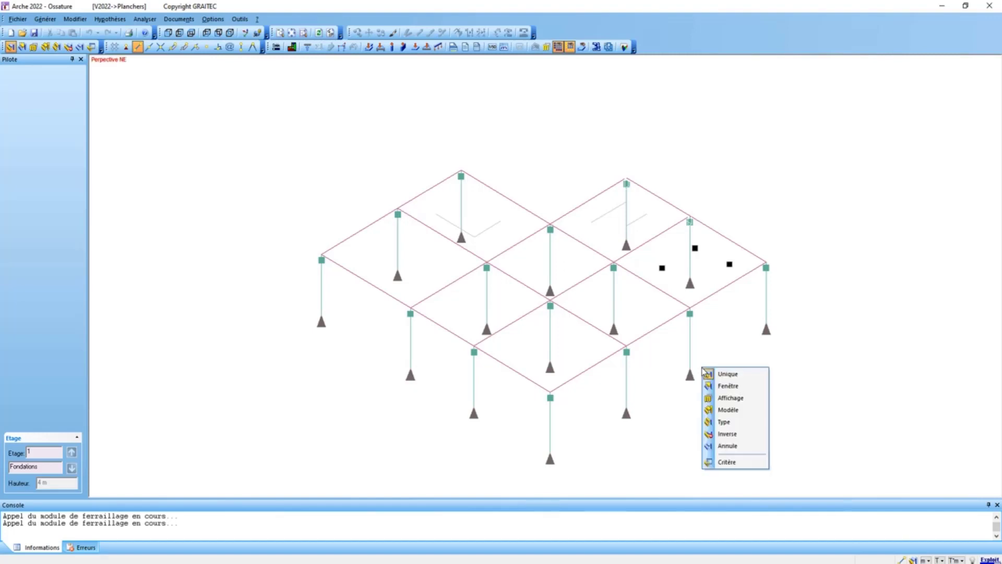
left_click(725, 423)
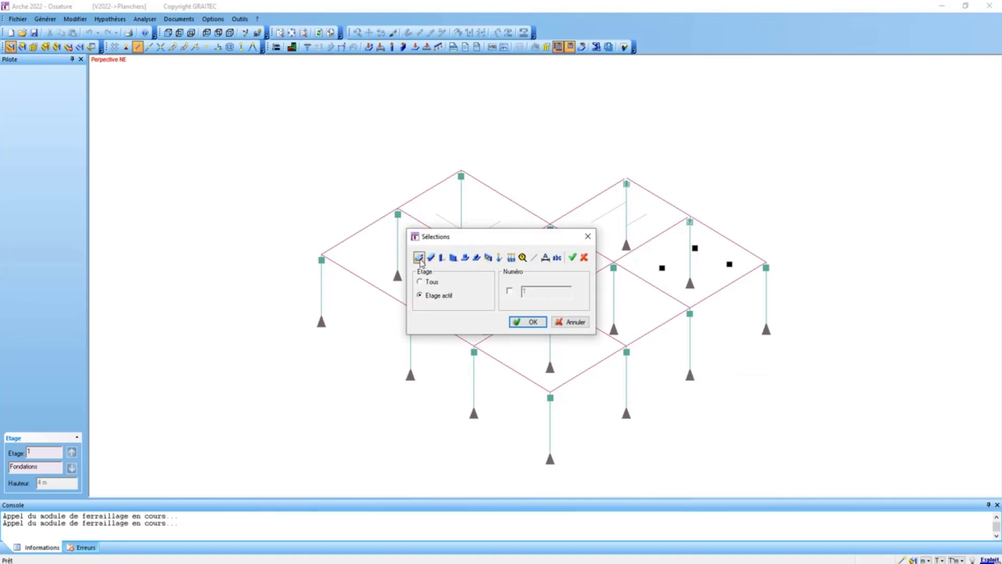
left_click(465, 257)
left_click(532, 321)
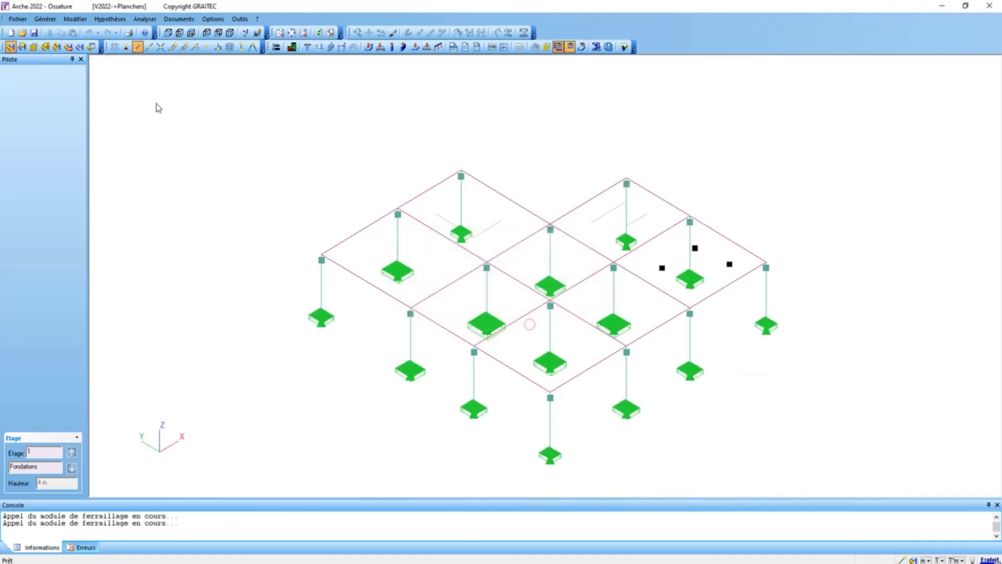
- Export the selected footings to the reinforcement modules to open them in RC Footing
left_click(18, 19)
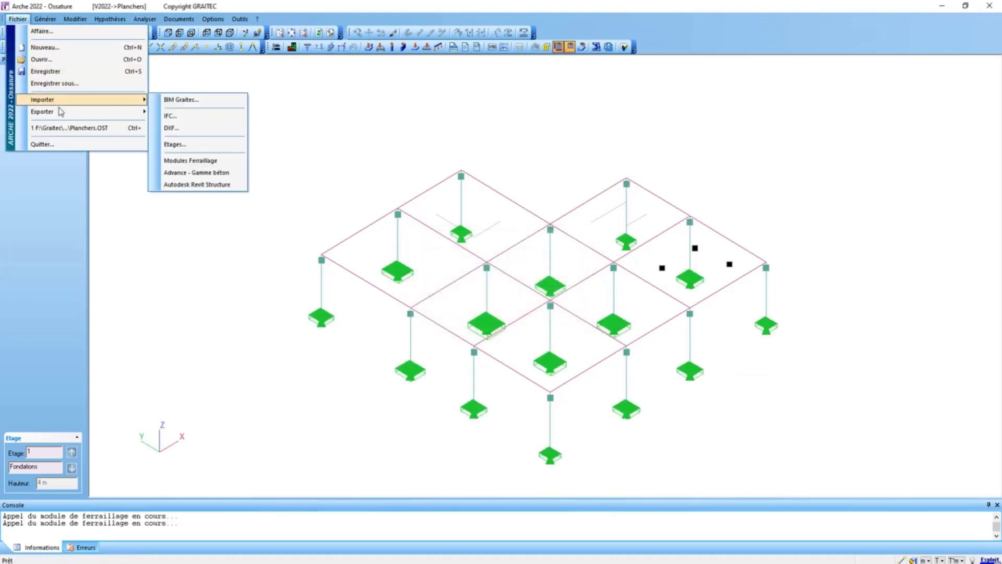
mouse_move(58, 112)
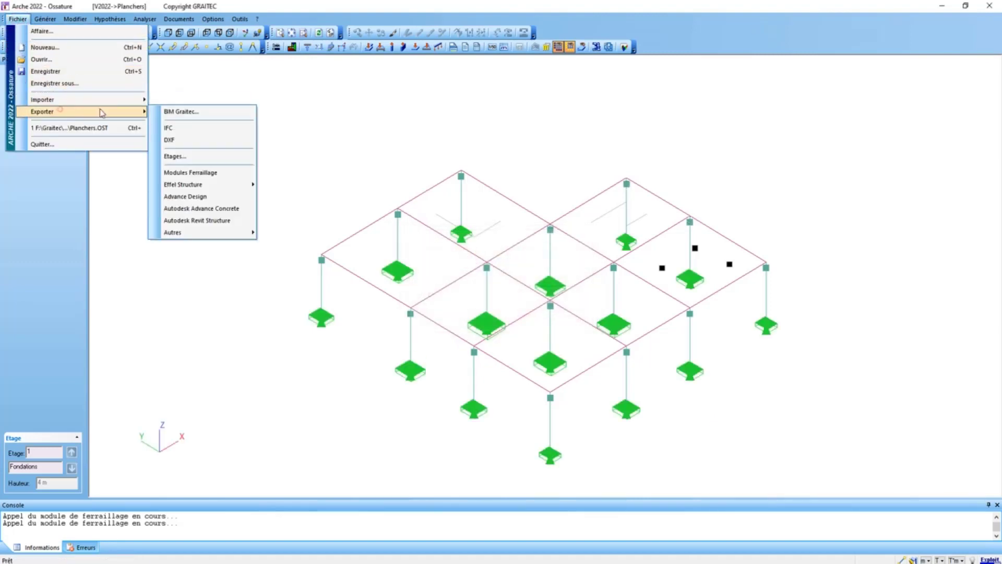
left_click(205, 173)
left_click(567, 310)
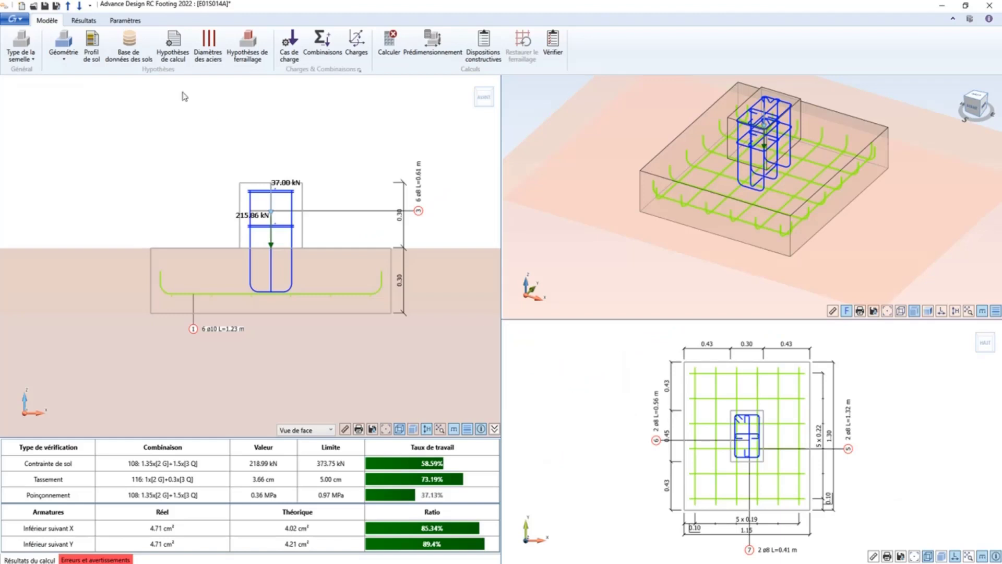
- Review the batch import options for Arche Ossature footings and leave without importing
left_click(127, 22)
left_click(158, 41)
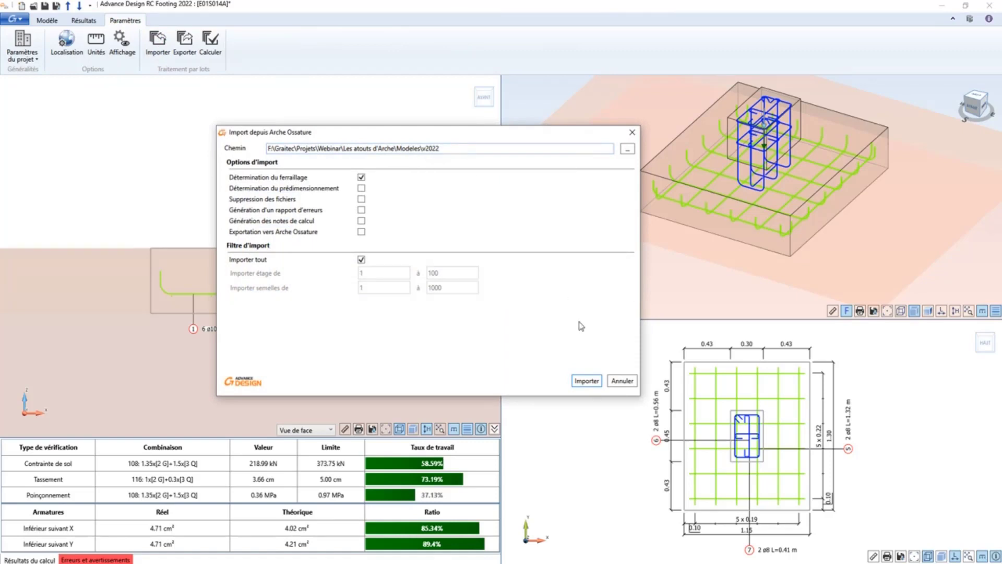
left_click(622, 381)
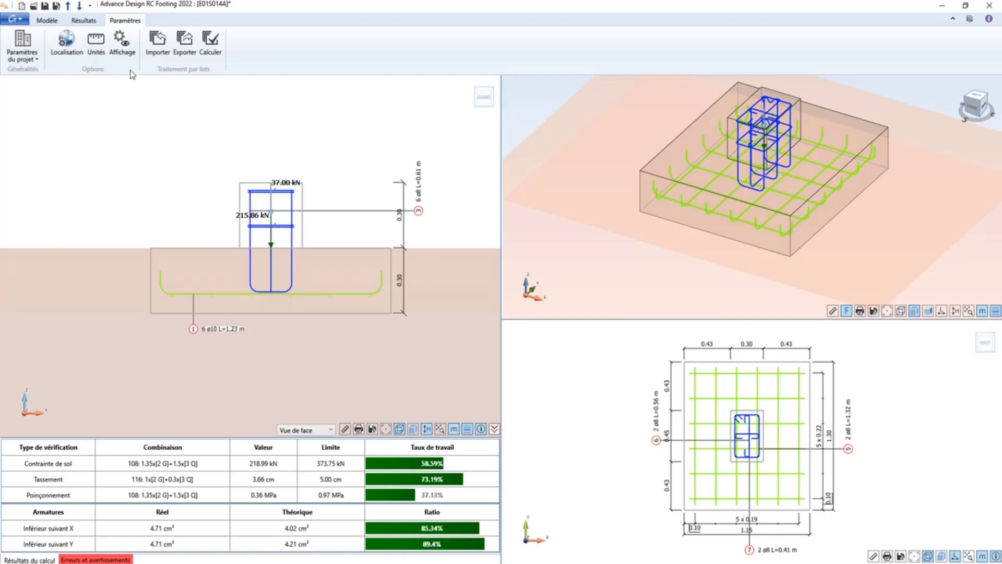
- Move on to footing E01S013A without saving the changes to the current footing
left_click(79, 7)
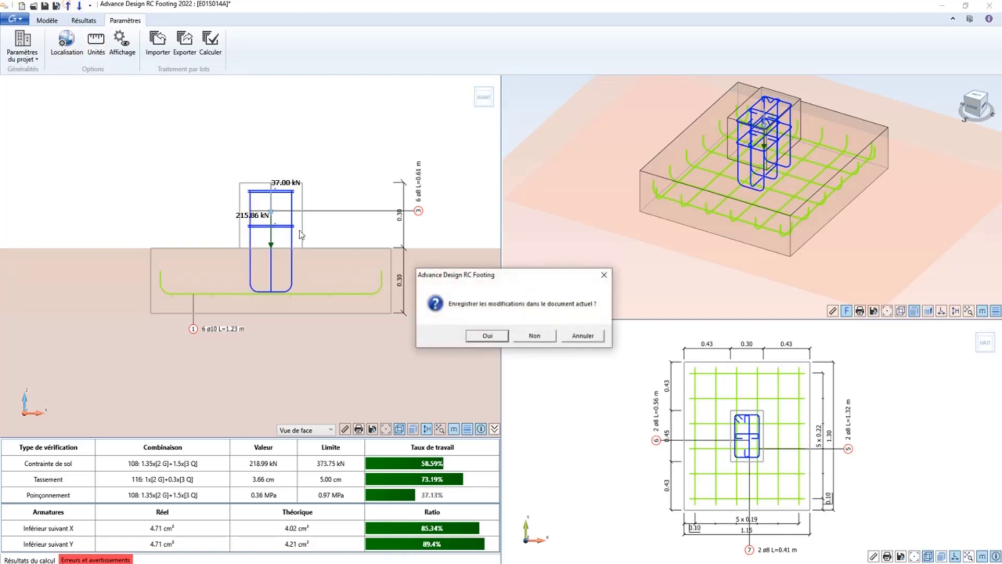
left_click(532, 335)
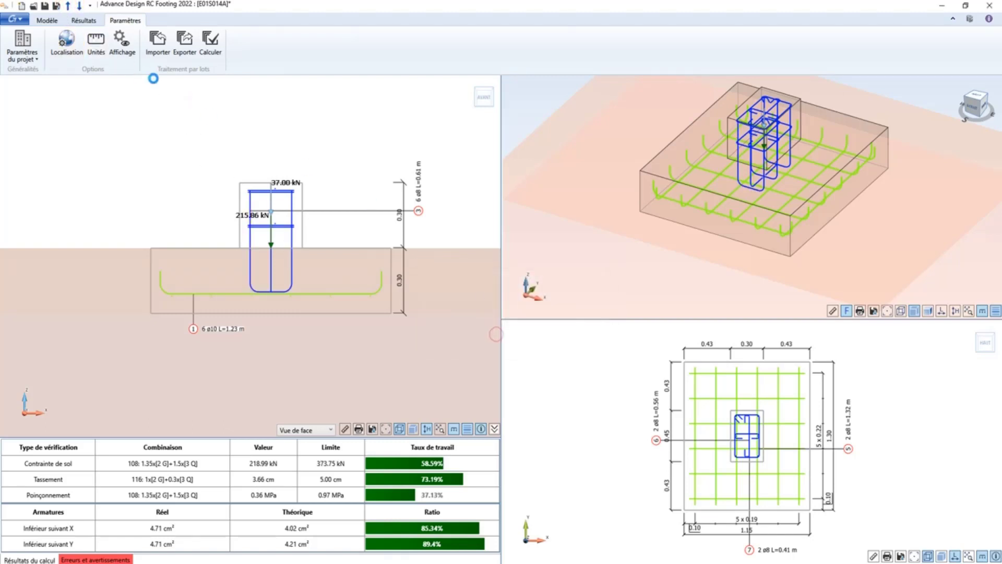
scroll(293, 163, "up", 5)
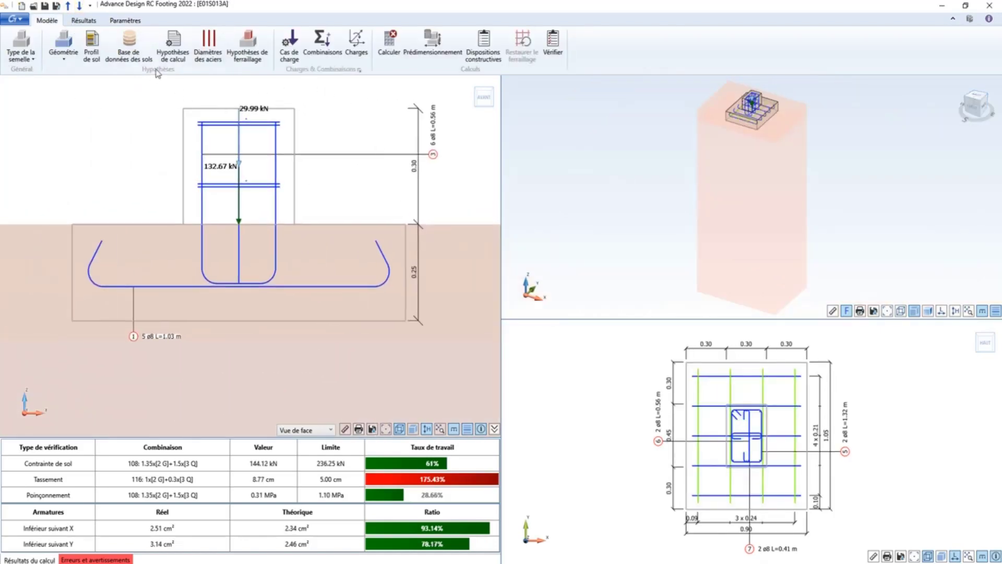
- Open the footing's calculation assumptions and review the footing design and bearing capacity verification settings
left_click(172, 51)
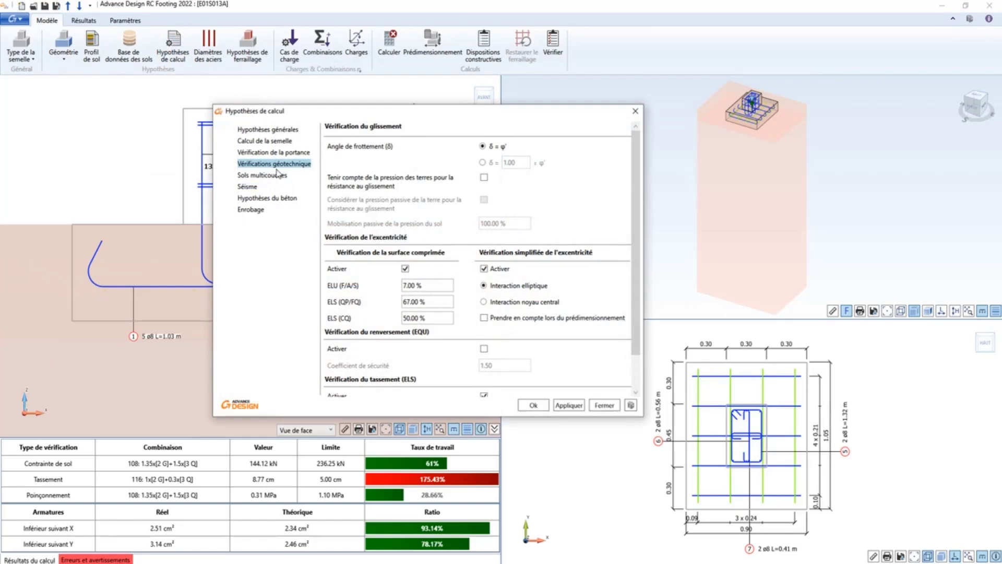
left_click(264, 141)
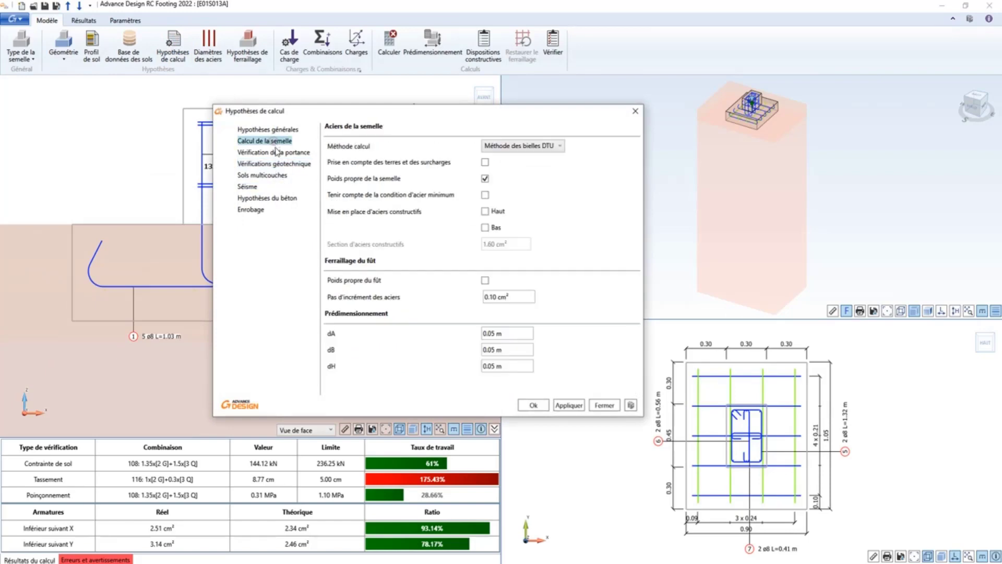
left_click(274, 152)
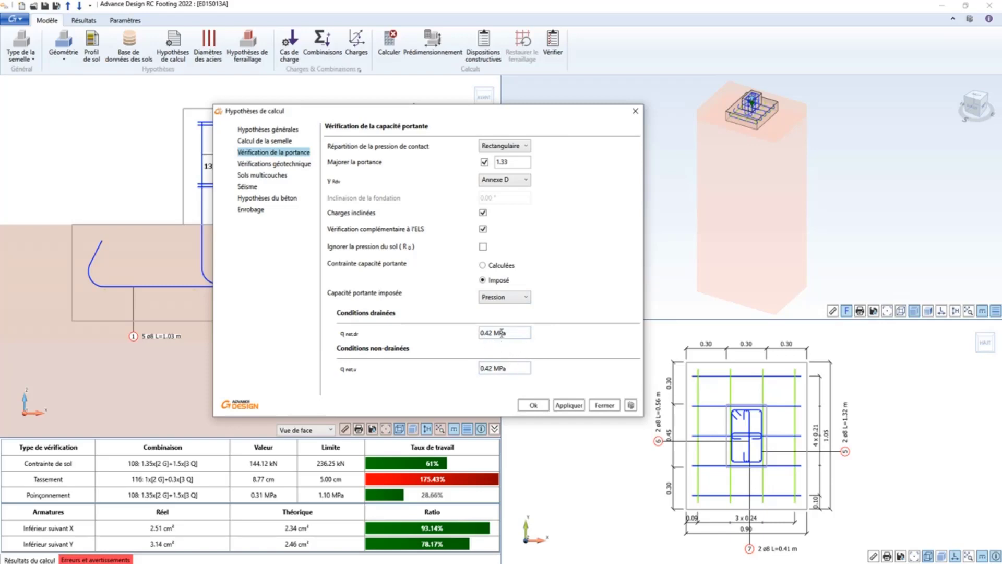
- Set the settlement verification method to Pressiométrique in the geotechnical verifications and apply the assumptions
left_click(281, 166)
scroll(554, 348, "down", 2)
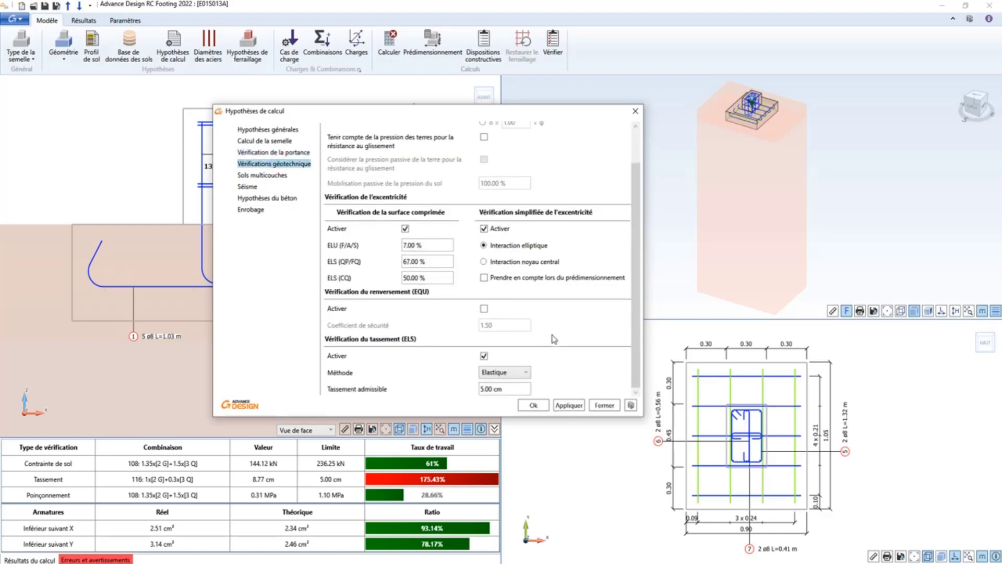
left_click(513, 372)
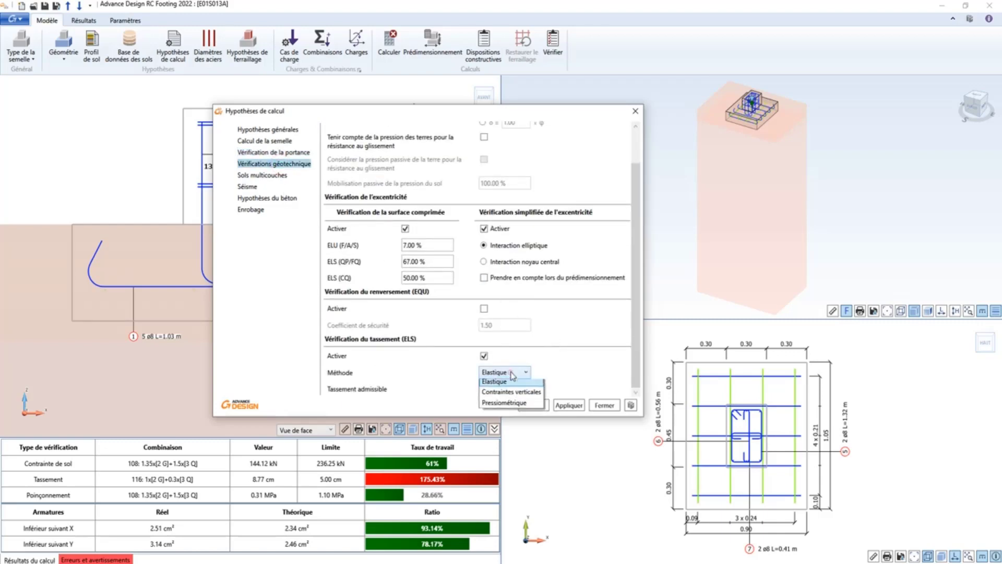
left_click(509, 405)
left_click(531, 405)
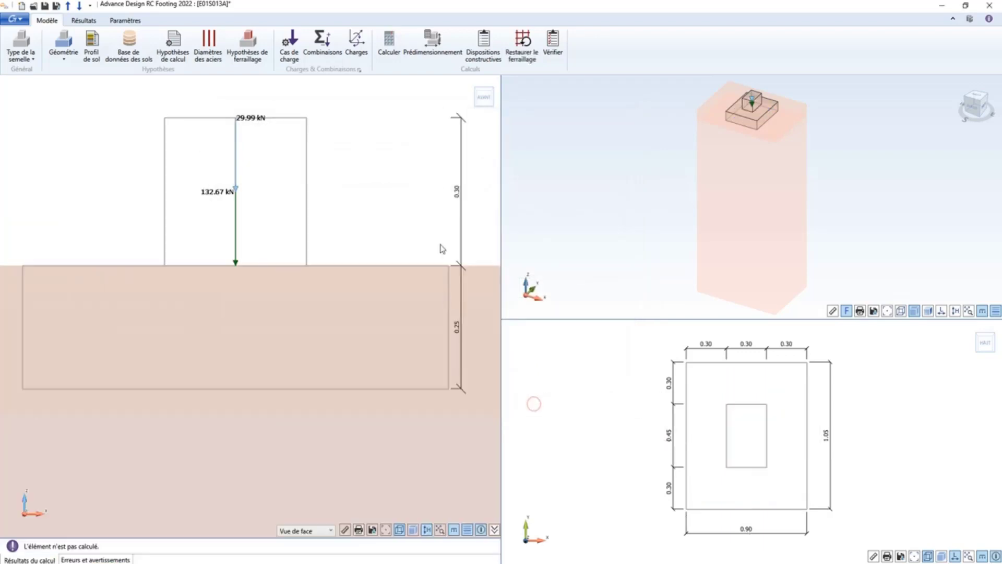
- Recalculate footing E01S013A and save its changes while moving to another footing
left_click(388, 44)
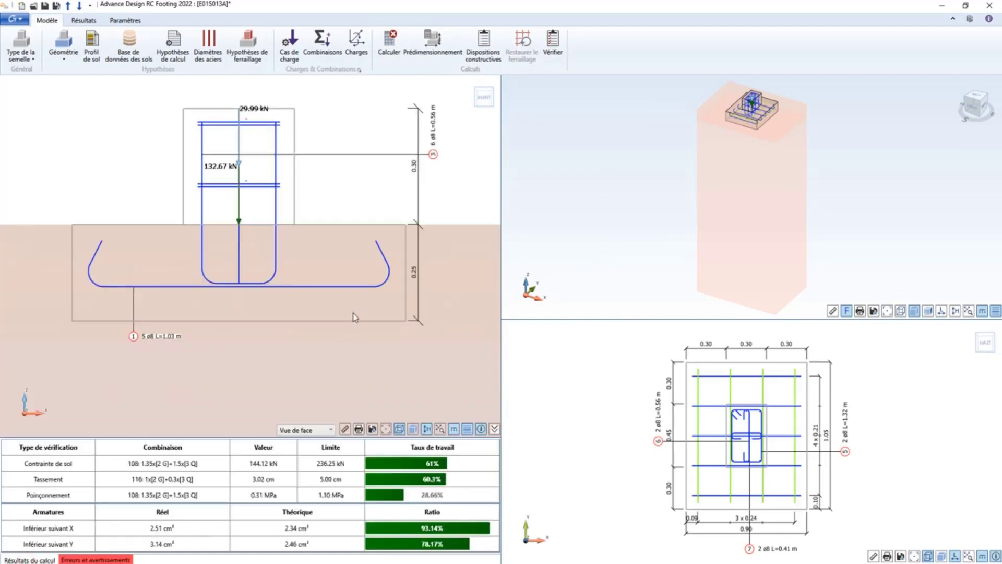
left_click(67, 6)
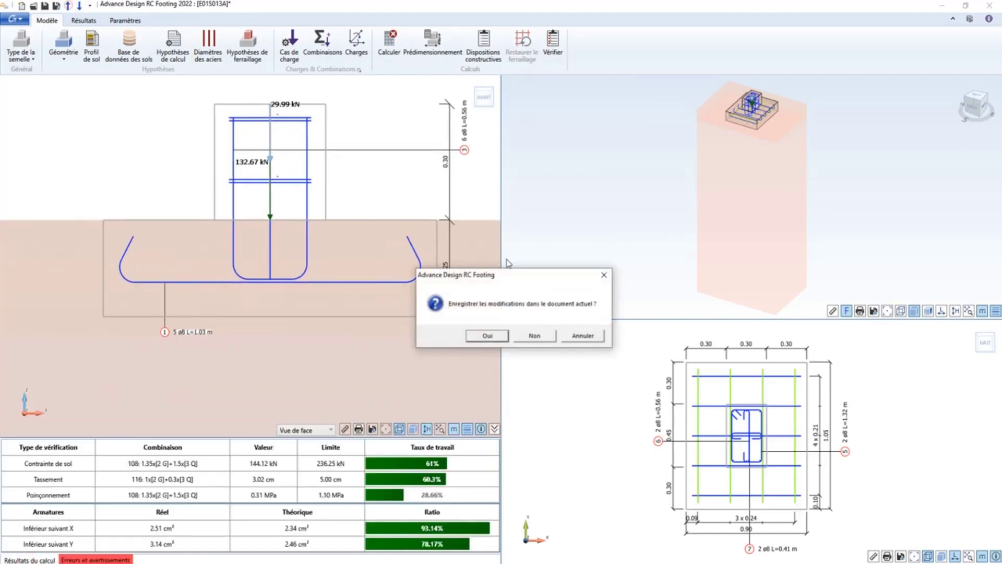
left_click(481, 331)
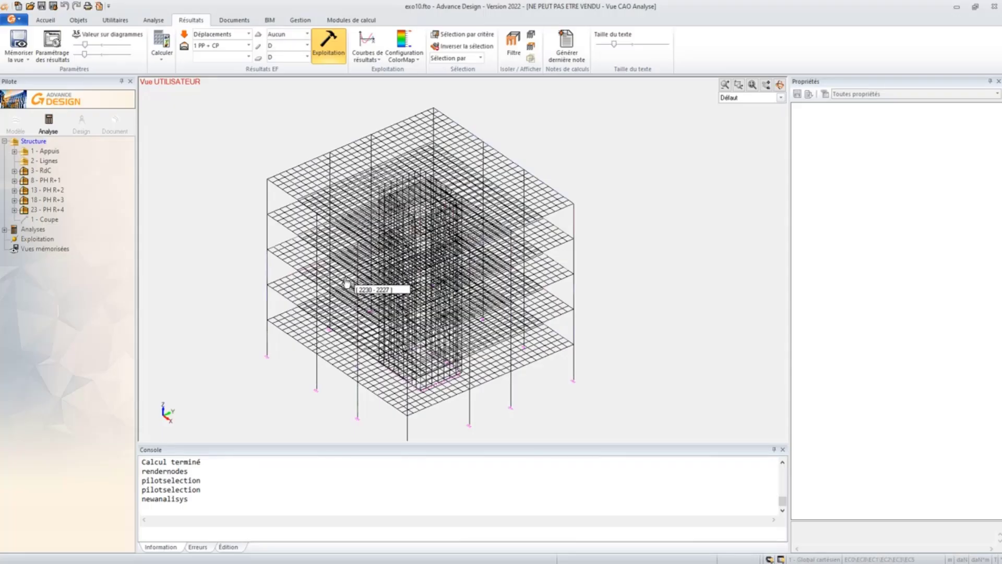
- Switch to the exo10 building model in Advance Design and expand the RdC and PH R+1 levels of the analysis structure
middle_click_drag(347, 282, 361, 277)
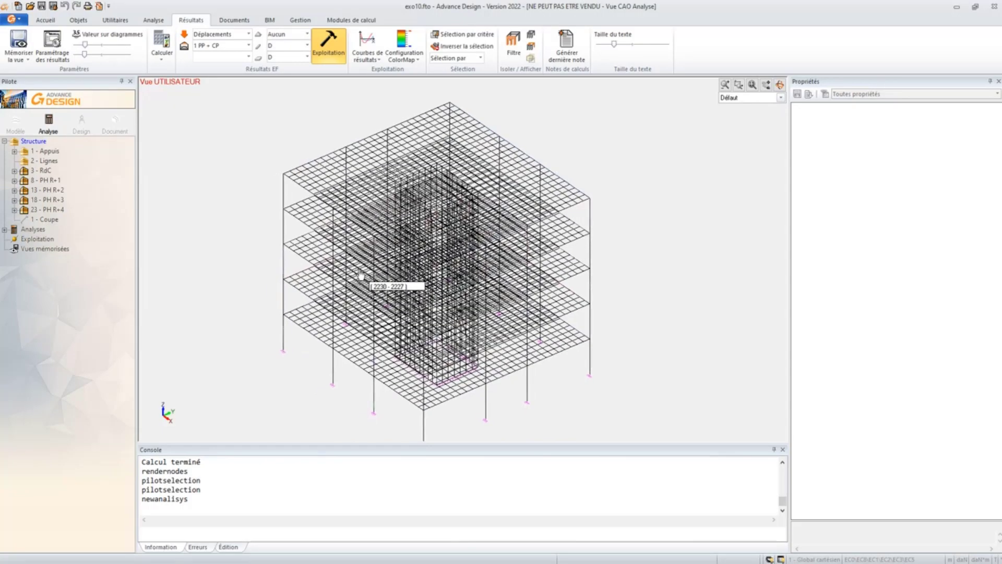
left_click(15, 171)
left_click(15, 220)
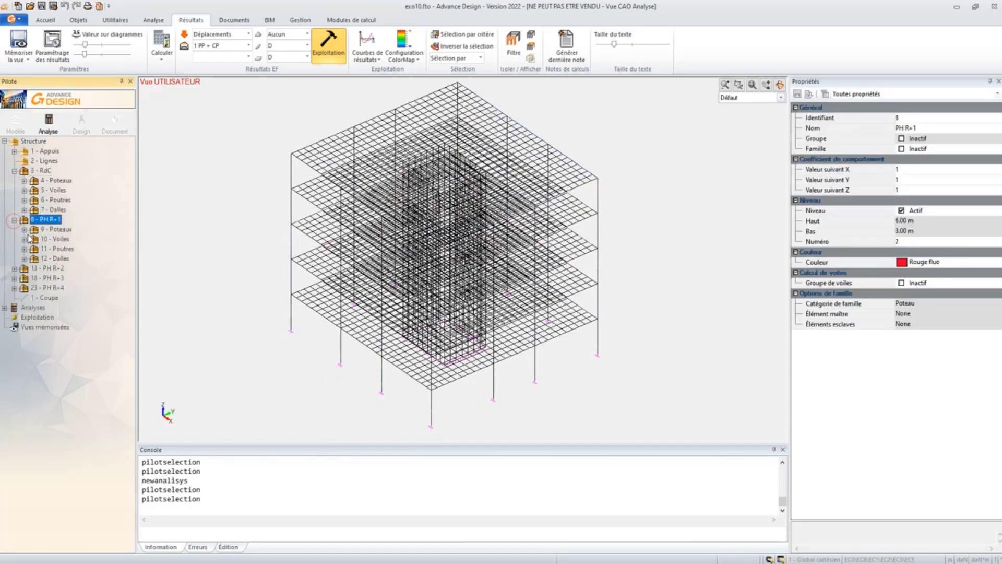
- Switch to the design phase and examine the elements listed under the supports and the RdC columns, walls, beams and slabs
left_click(82, 123)
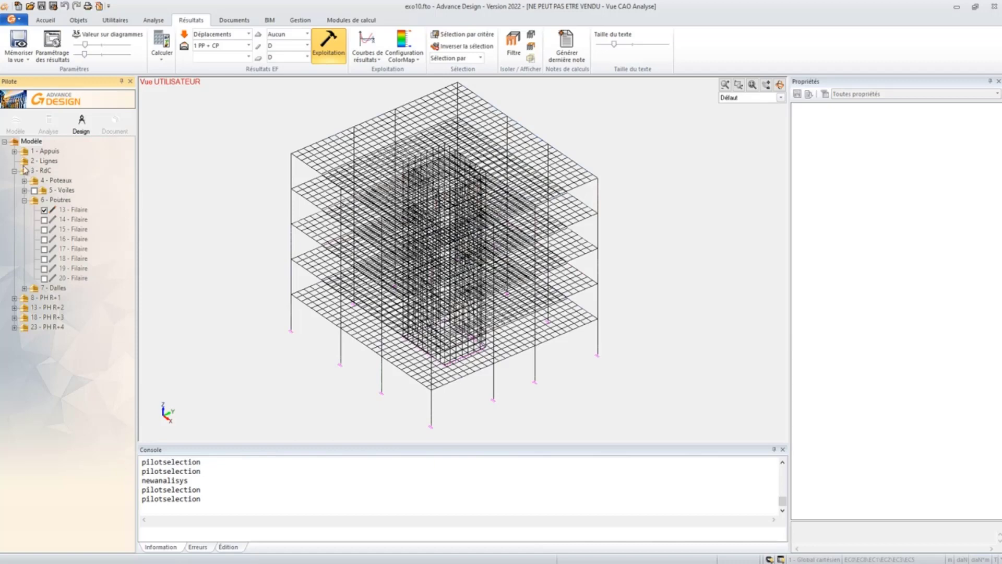
left_click(14, 151)
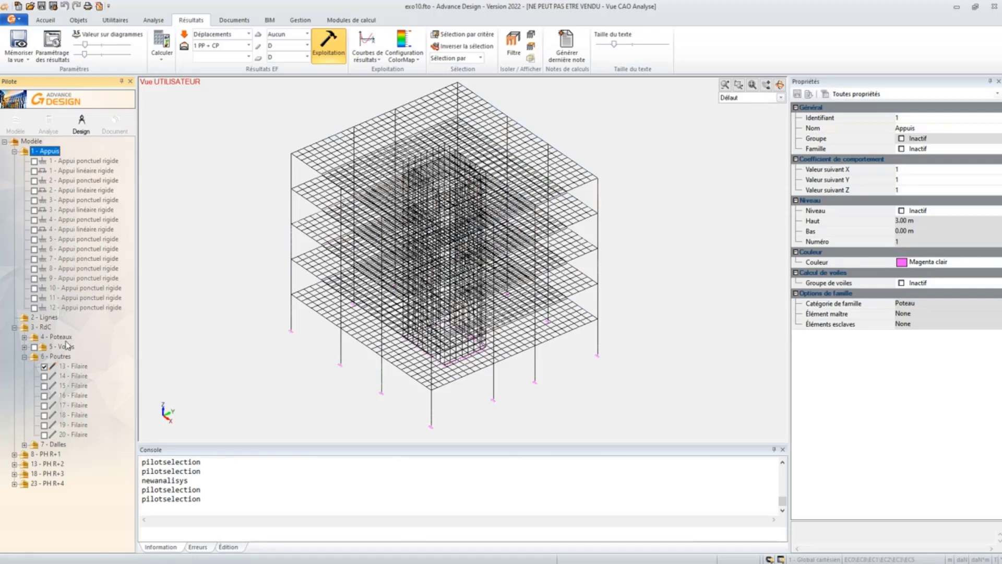
left_click(25, 337)
scroll(25, 336, "down", 2)
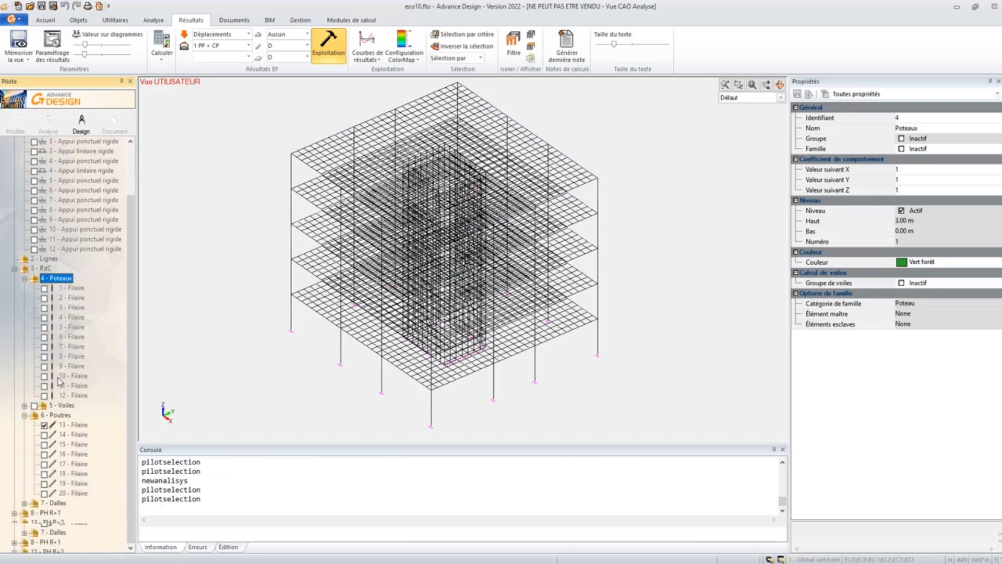
left_click(24, 406)
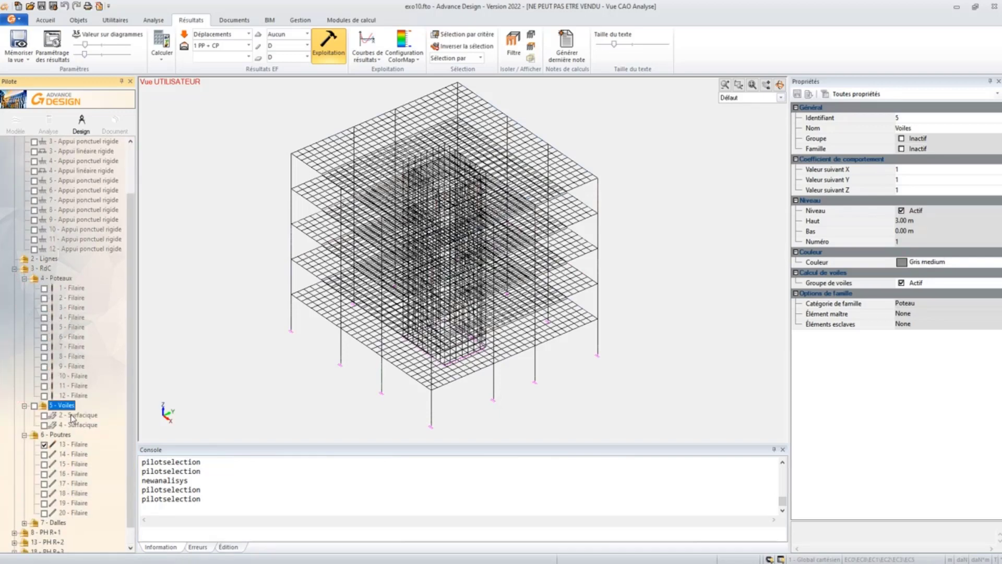
scroll(73, 417, "down", 1)
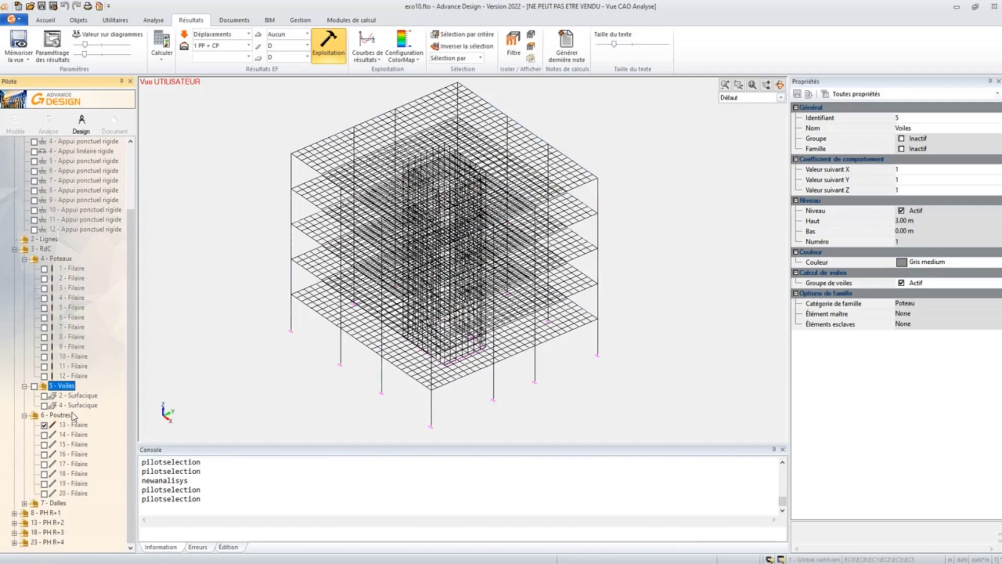
left_click(24, 504)
scroll(94, 476, "down", 2)
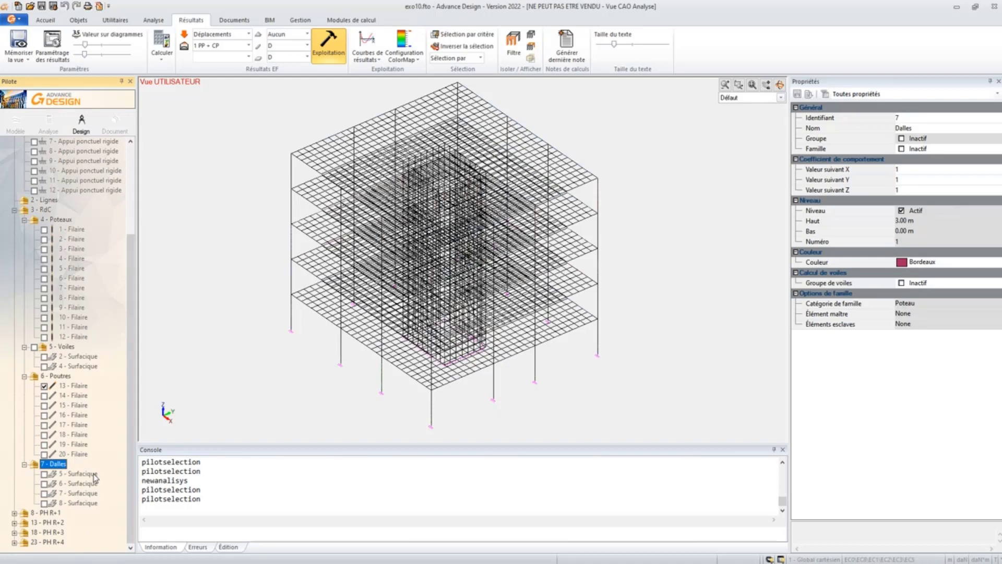
- Calculate the reinforcement of RdC beam 13 and examine its elevation and sections on the interactive drawing Présentation 3
left_click(73, 386)
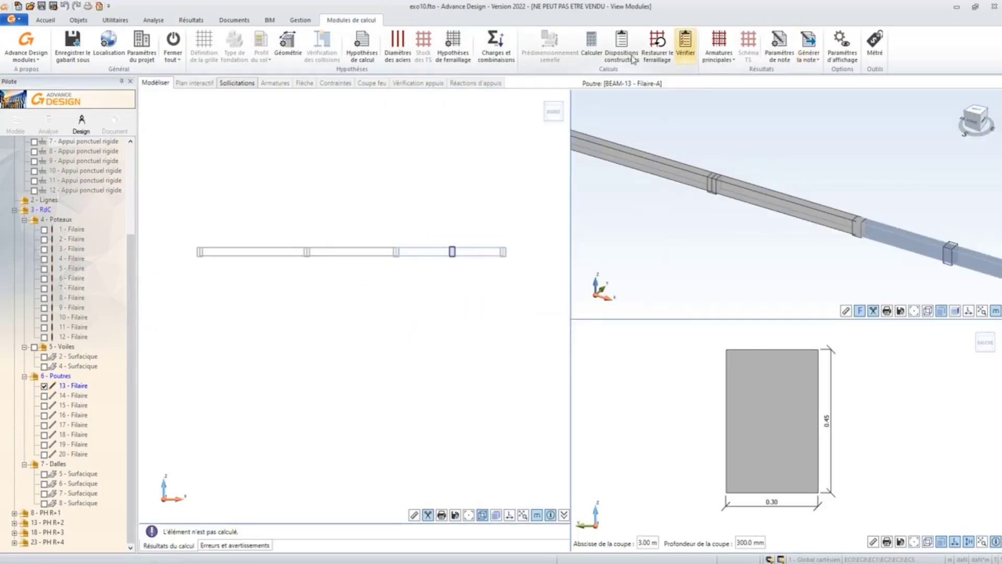
left_click(591, 44)
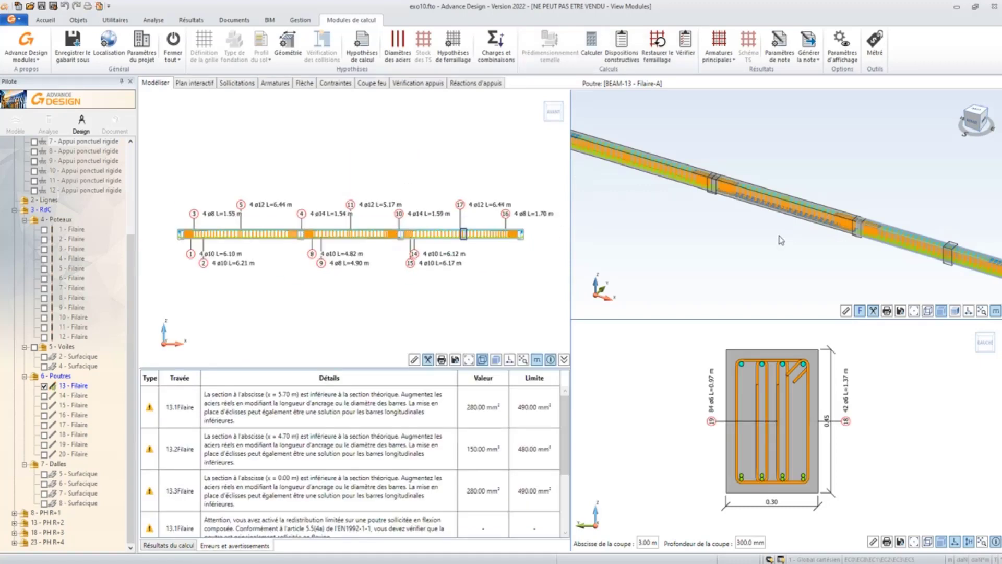
left_click(202, 83)
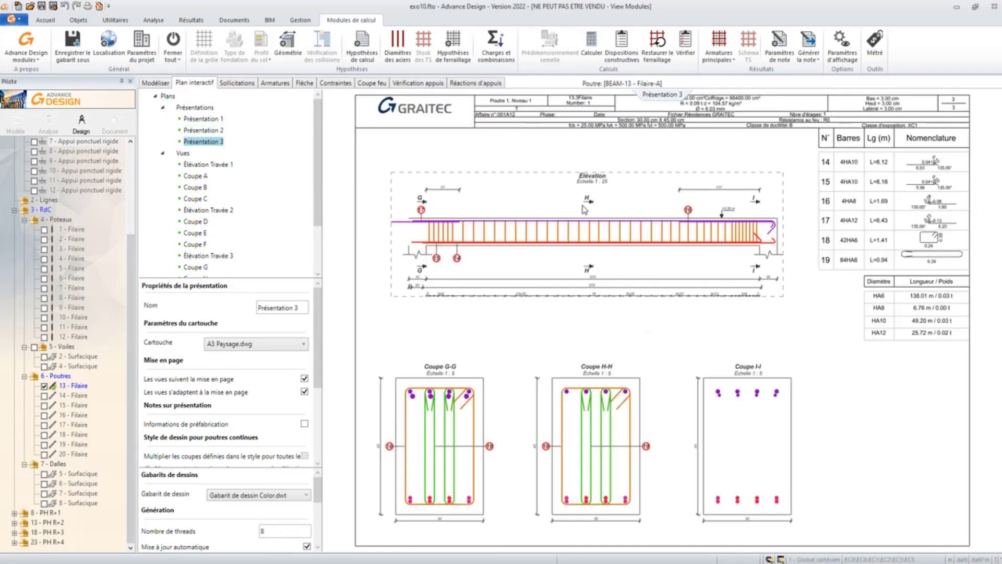
scroll(545, 229, "down", 3)
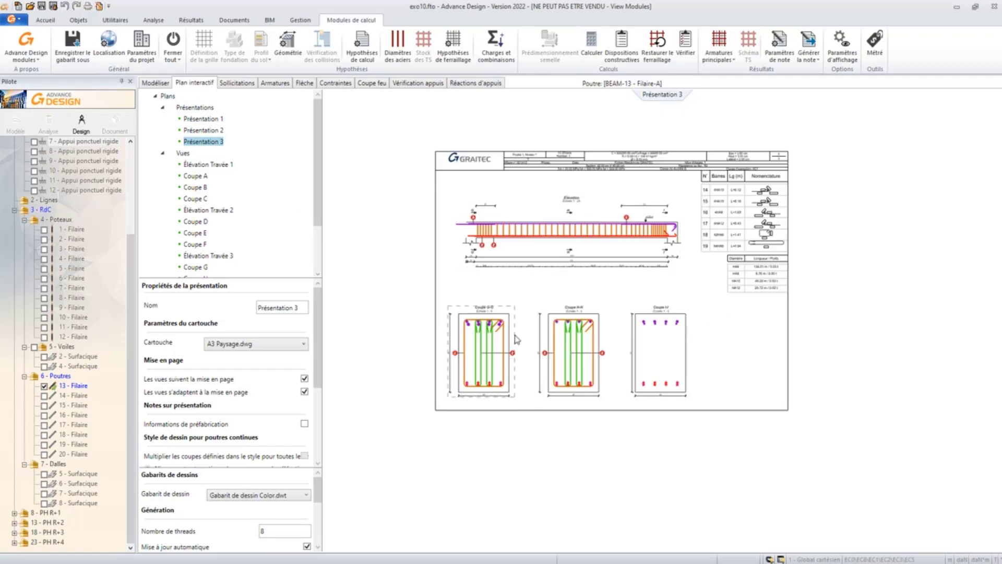
scroll(645, 354, "up", 1)
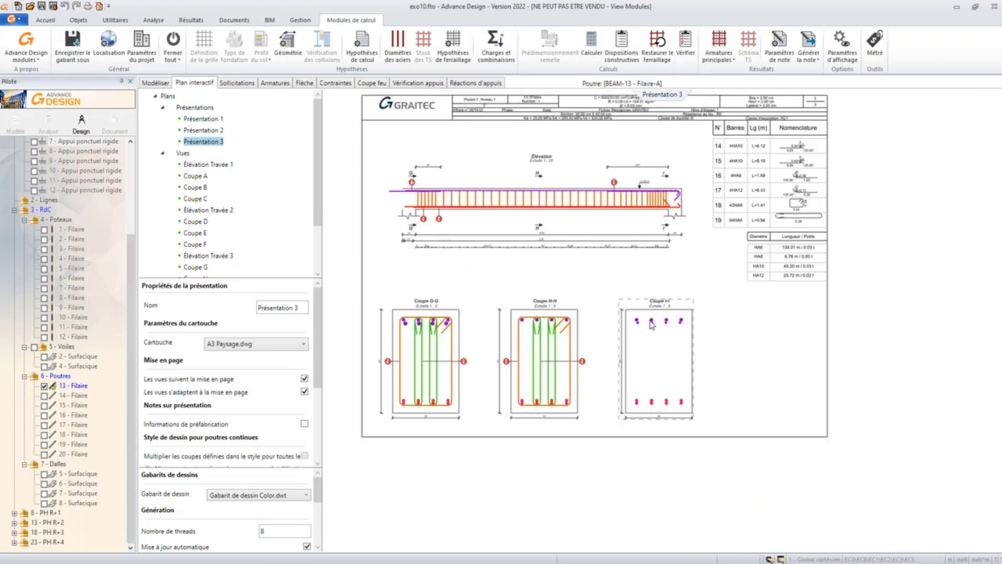
- Review beam 13's internal forces and deflection, and check the deflection method options in the calculation assumptions without changing them
left_click(243, 83)
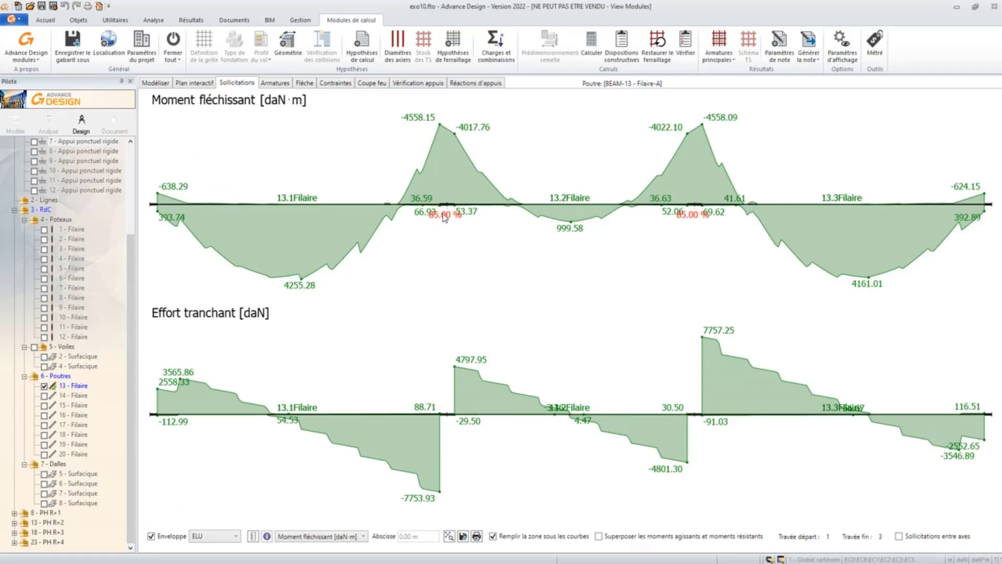
left_click(275, 83)
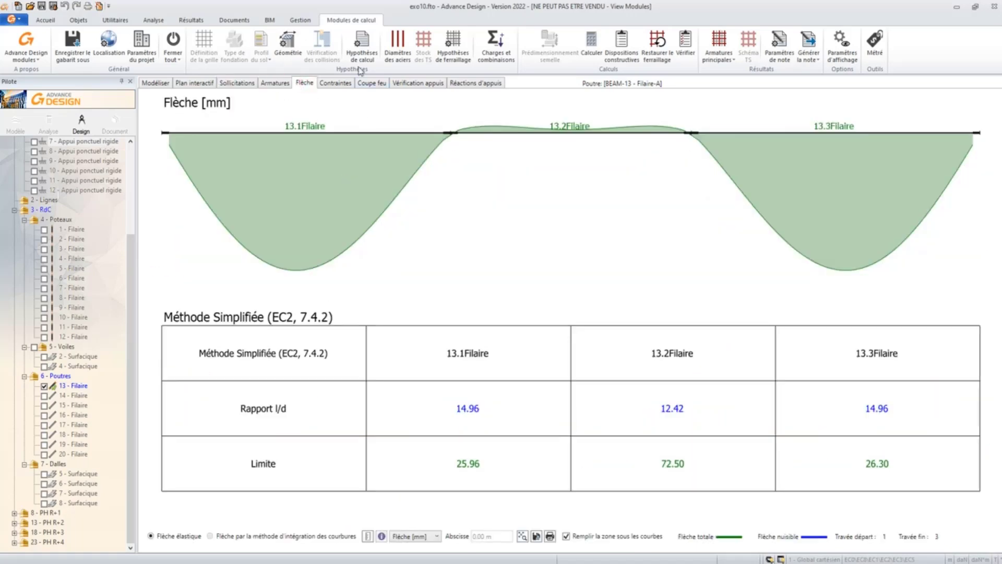
left_click(361, 46)
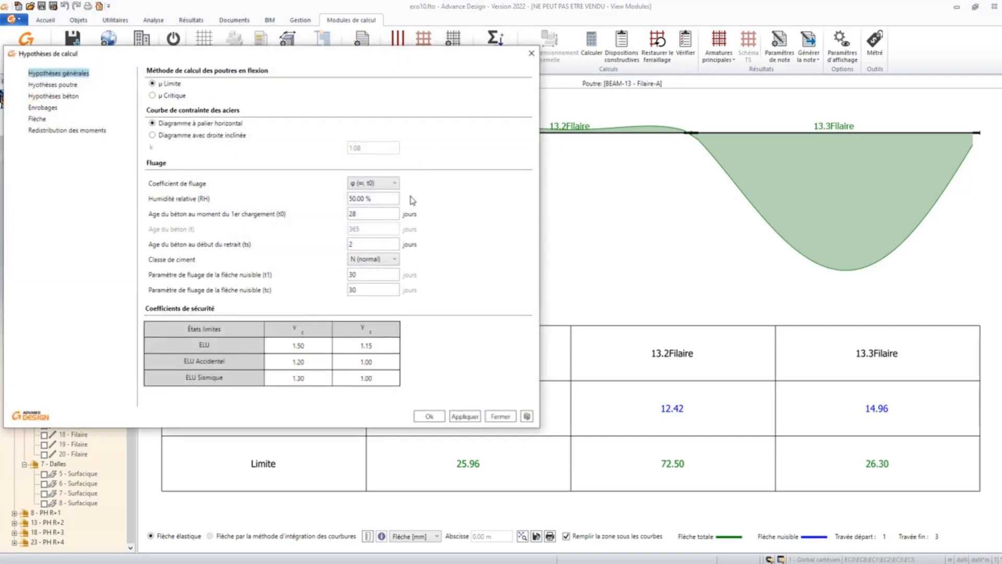
left_click(37, 120)
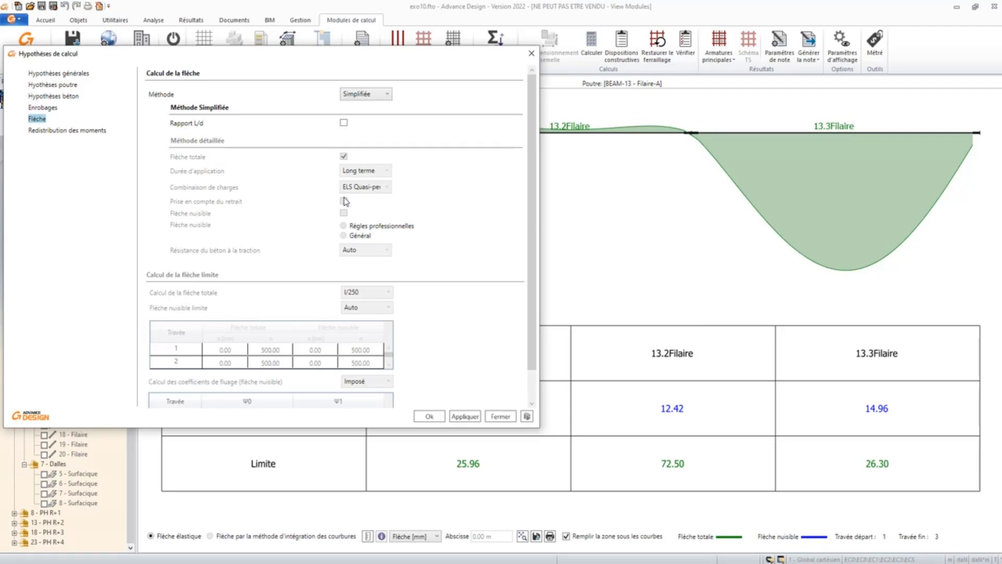
left_click(368, 94)
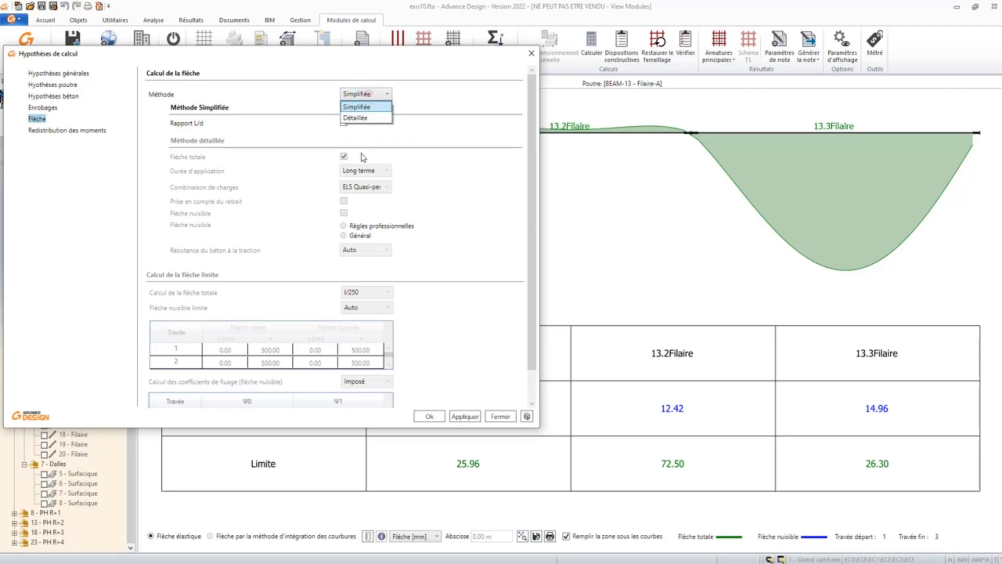
left_click(526, 58)
left_click(526, 58)
- Review beam 13's stresses and crack openings, support verifications and support reactions
left_click(335, 83)
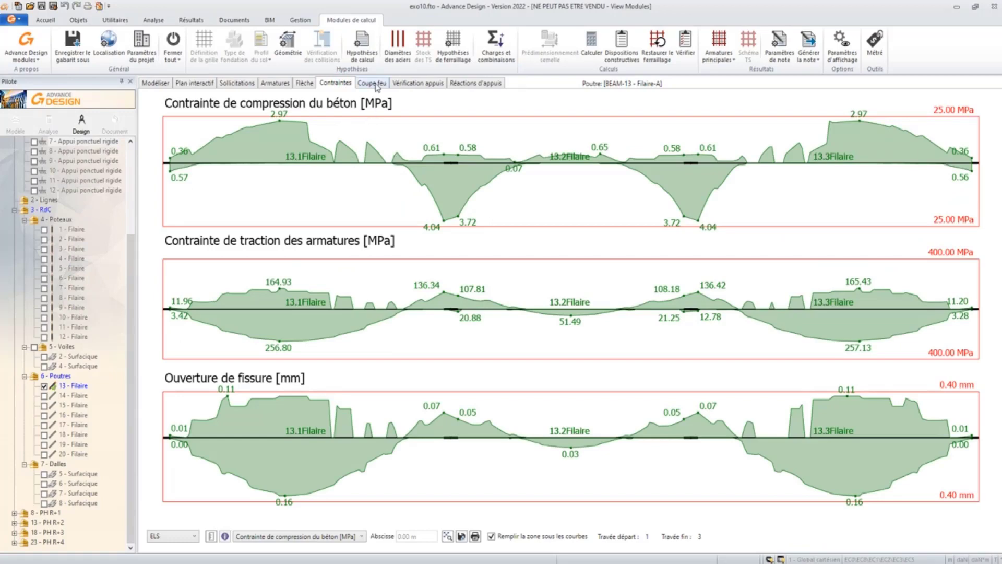
left_click(416, 83)
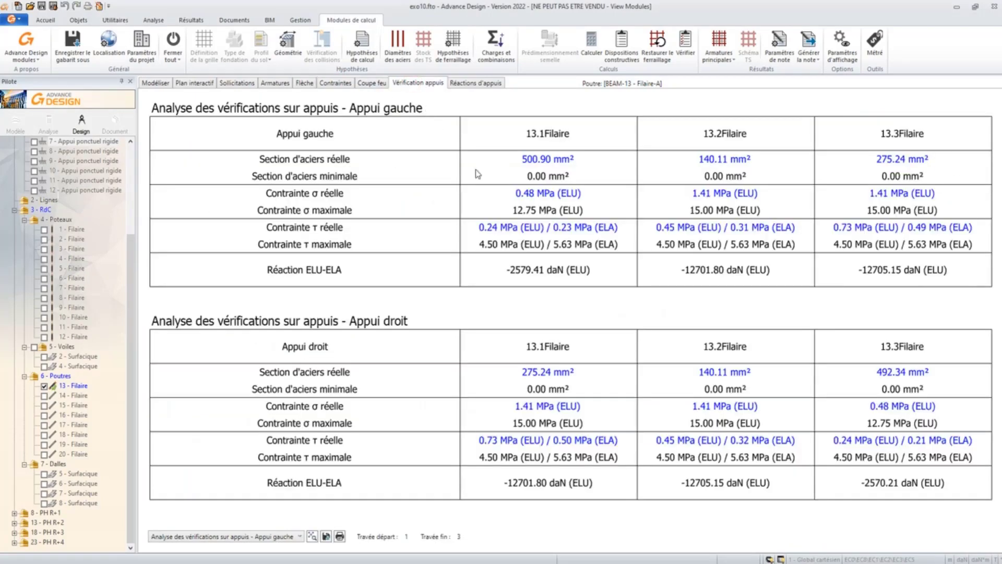
left_click(475, 84)
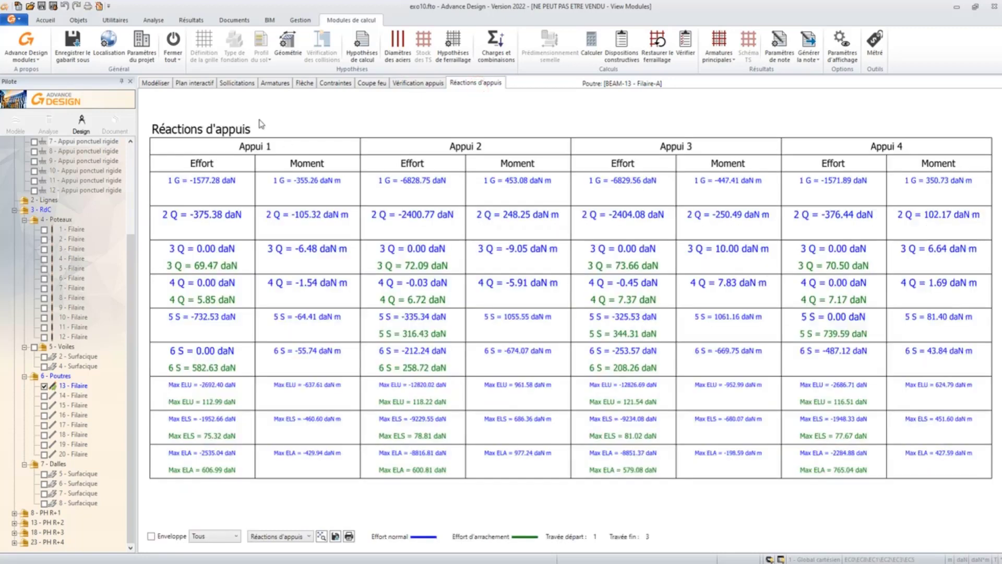
- Revisit beam 13's interactive drawing and examine the bar layout along its spans in the modelled elevation
left_click(193, 83)
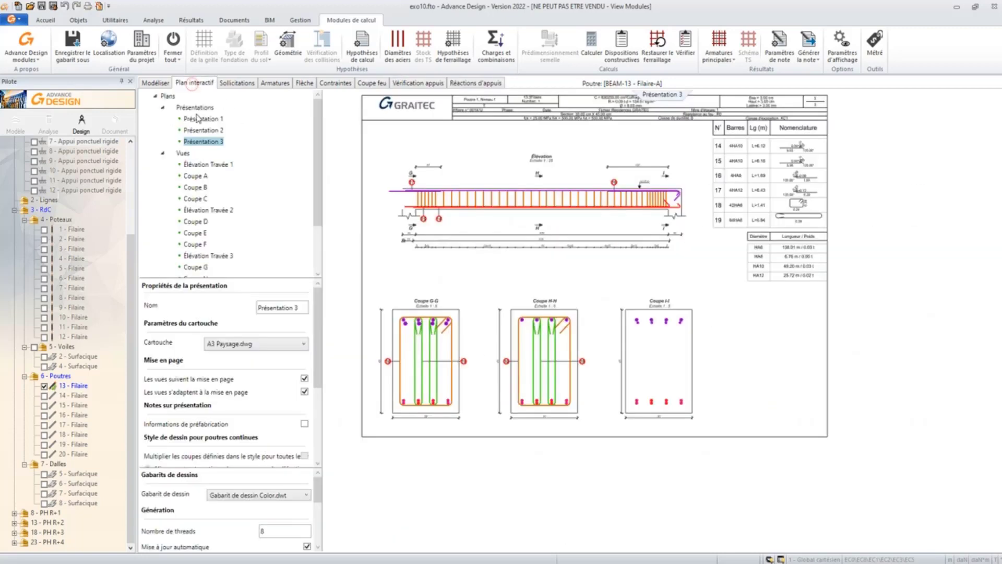
left_click(160, 85)
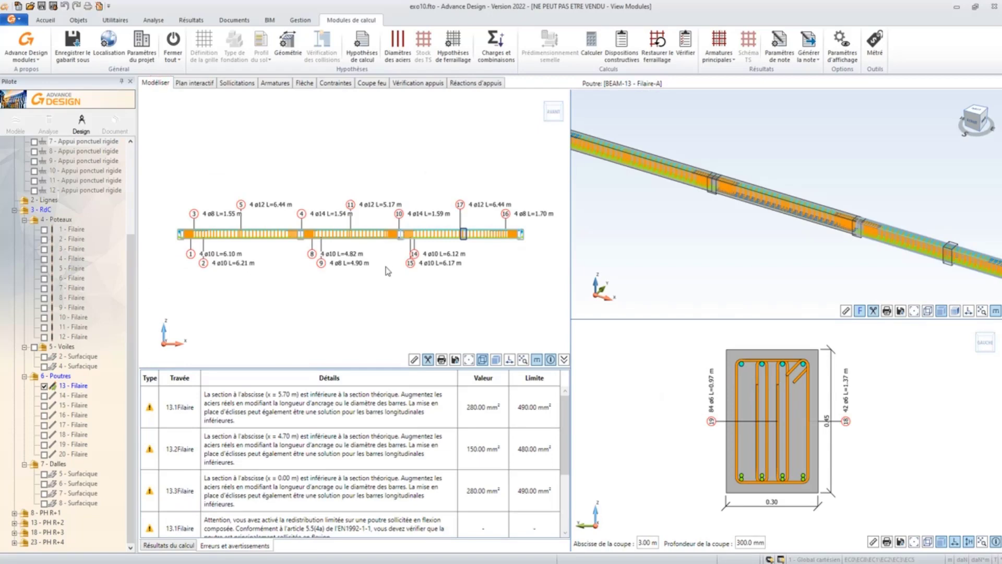
scroll(358, 279, "up", 1)
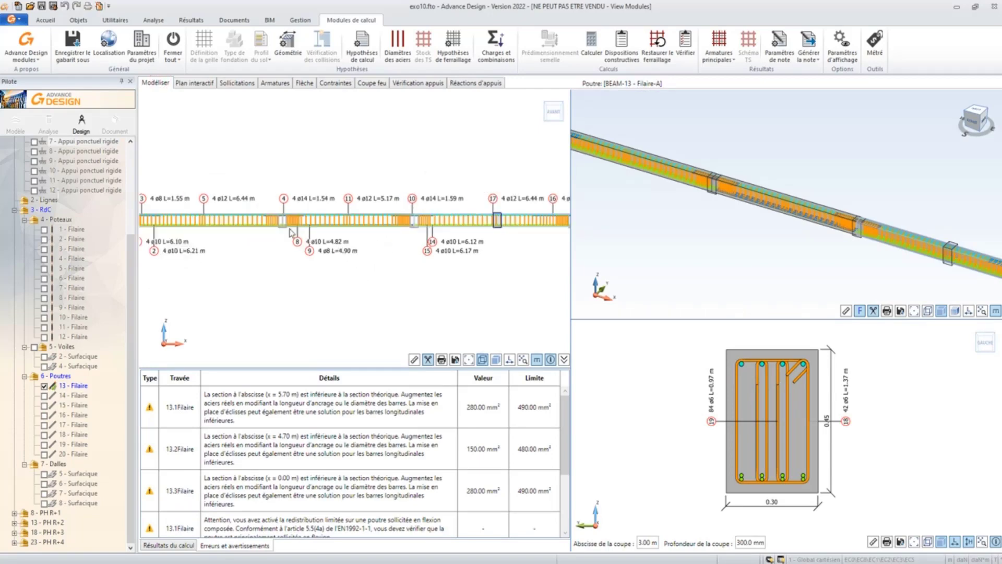
middle_click_drag(401, 255, 427, 255)
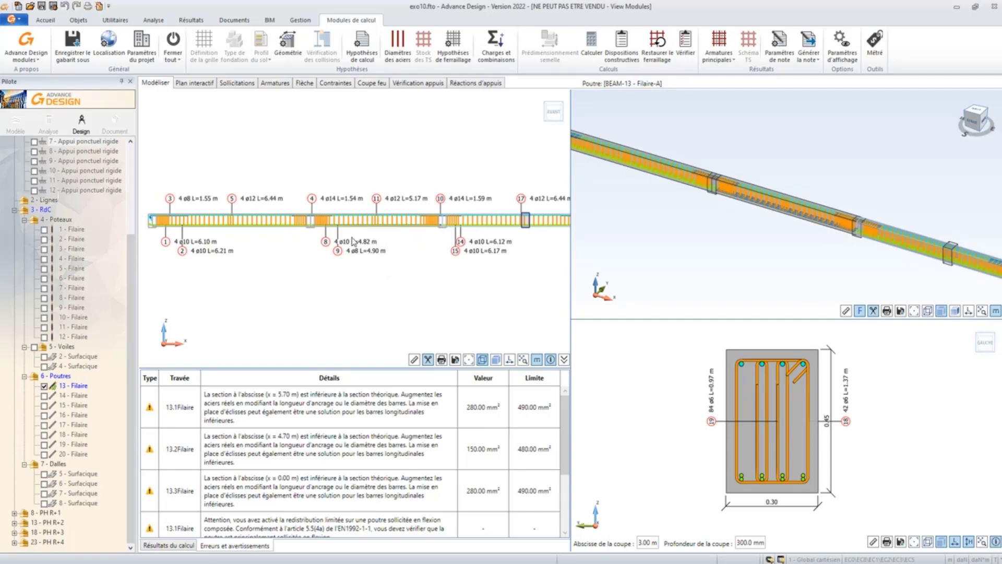
scroll(273, 251, "down", 1)
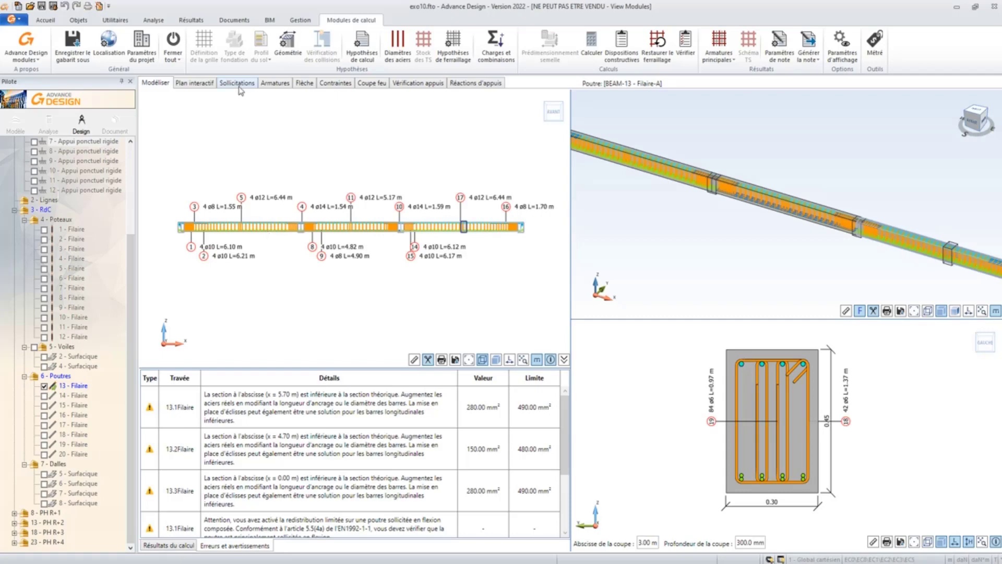
- Set the section height of beam 13's first span to 50 cm and close all design elements with a model update
left_click(287, 44)
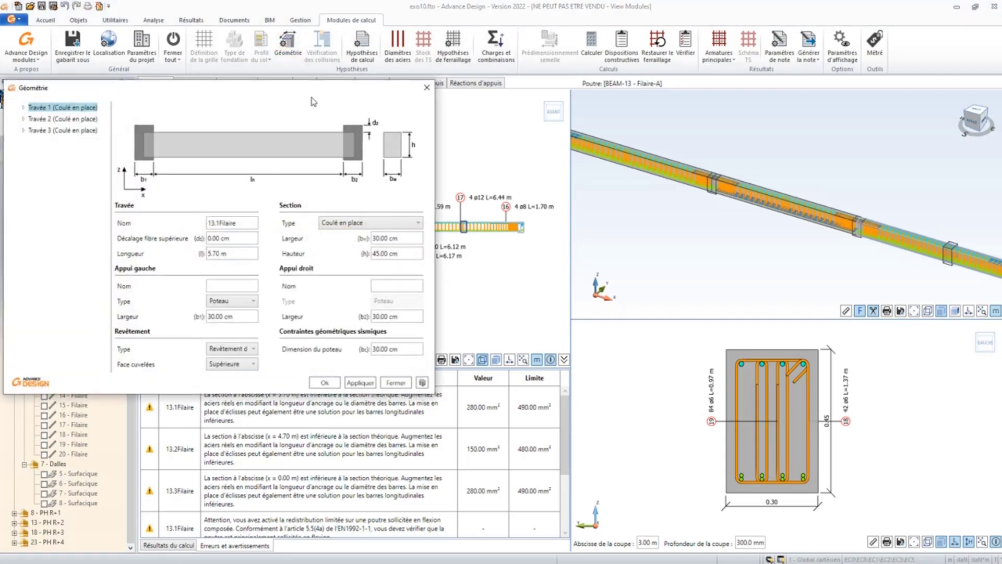
left_click_drag(312, 86, 424, 86)
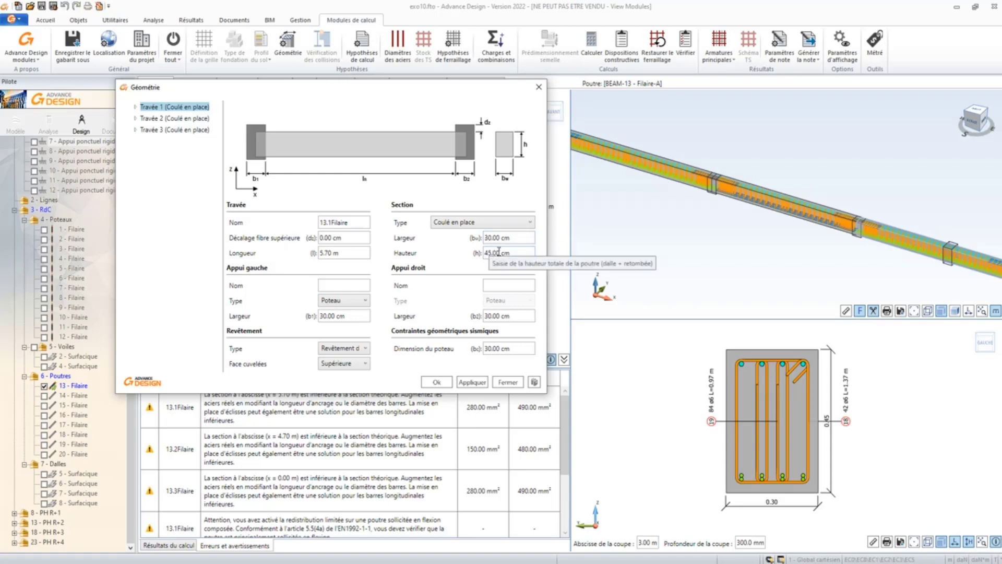
left_click(500, 253)
type("50")
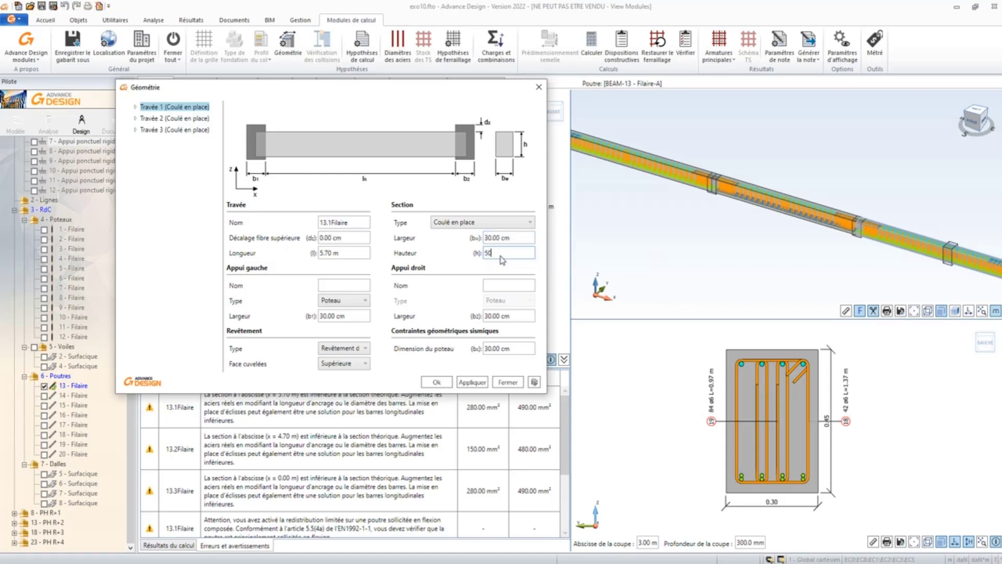
left_click(438, 382)
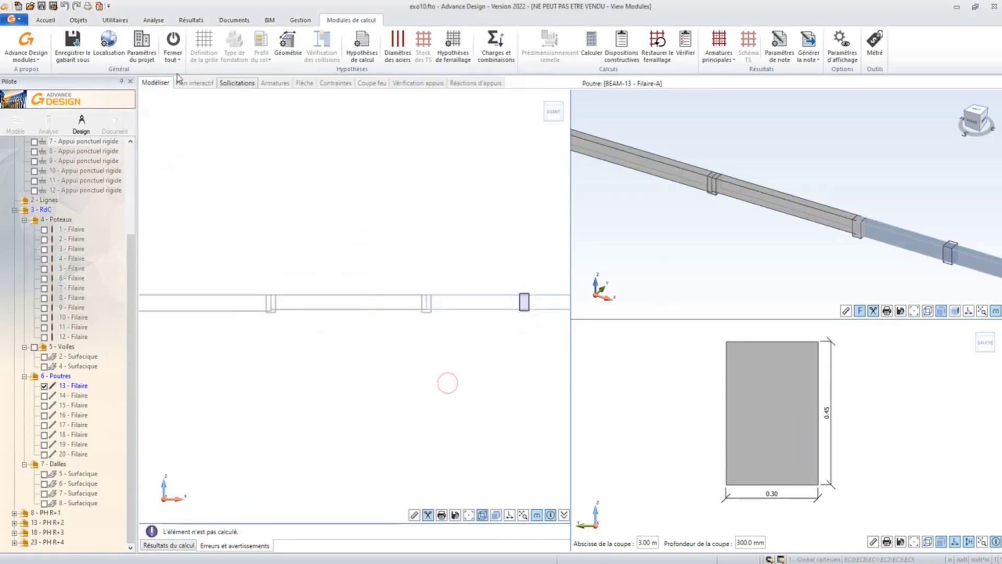
left_click(173, 55)
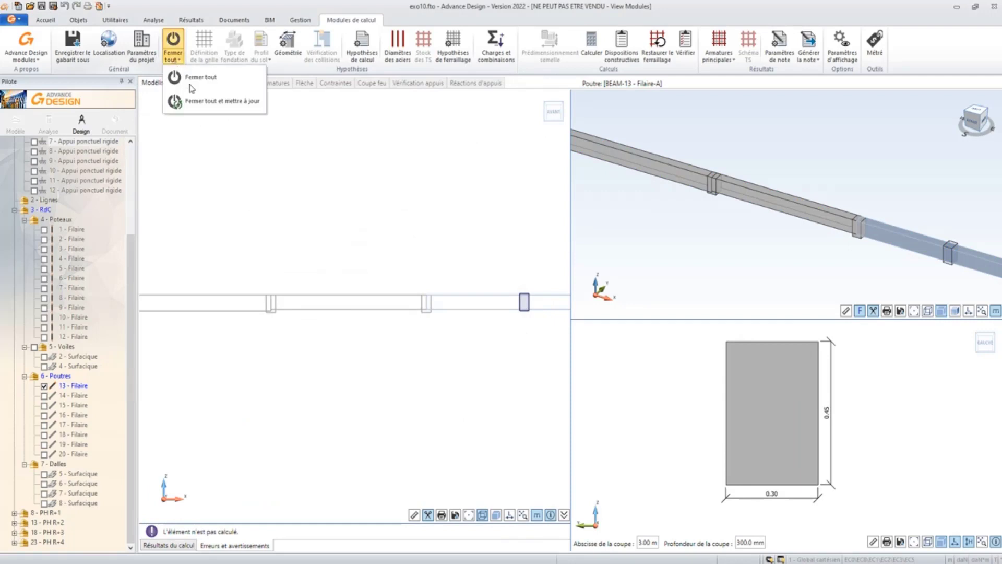
left_click(222, 102)
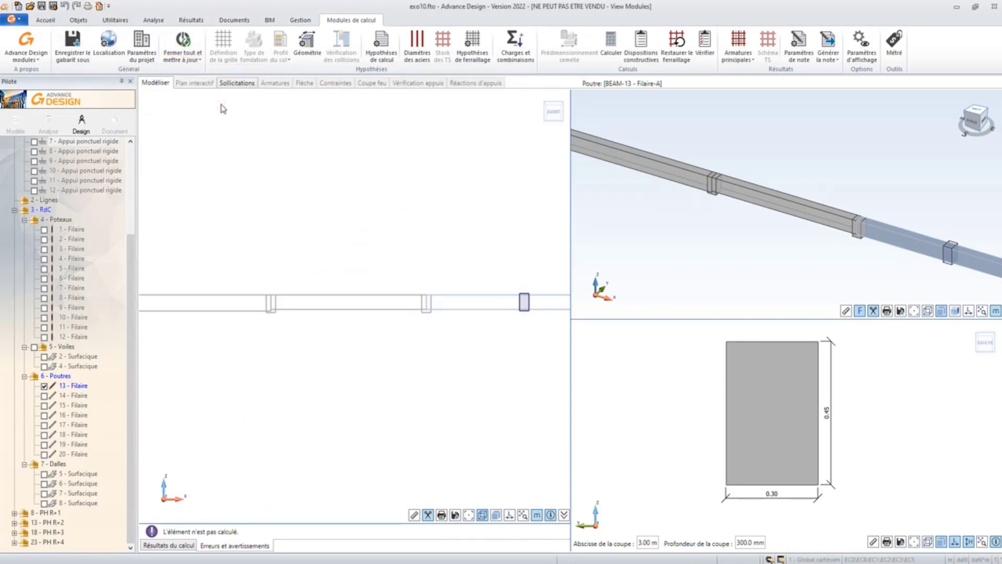
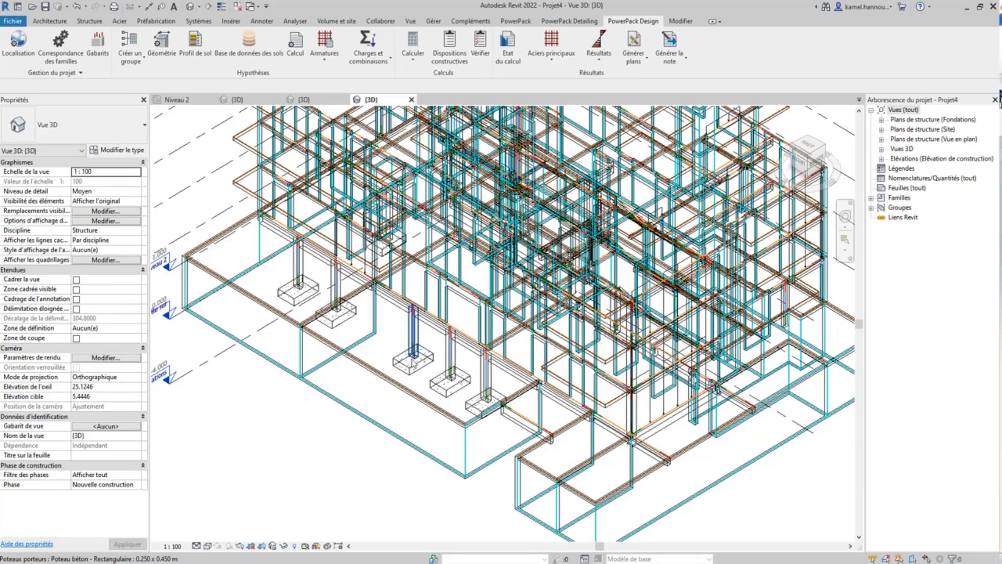
- Select footing S 6 in the 3D view and review its load cases and load definitions, leaving them unchanged
middle_click_drag(413, 334, 406, 314)
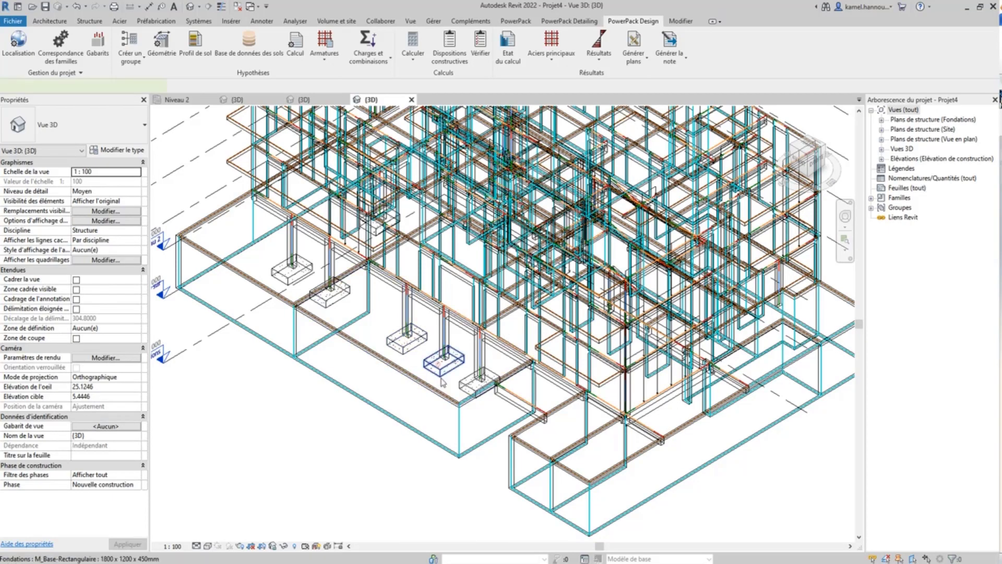
left_click(444, 360)
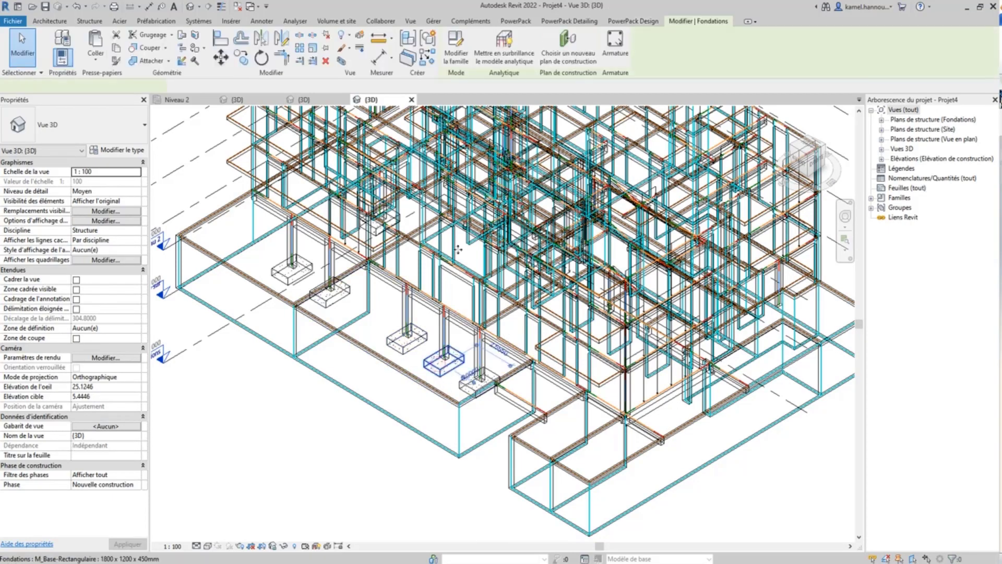
left_click(633, 20)
left_click(368, 58)
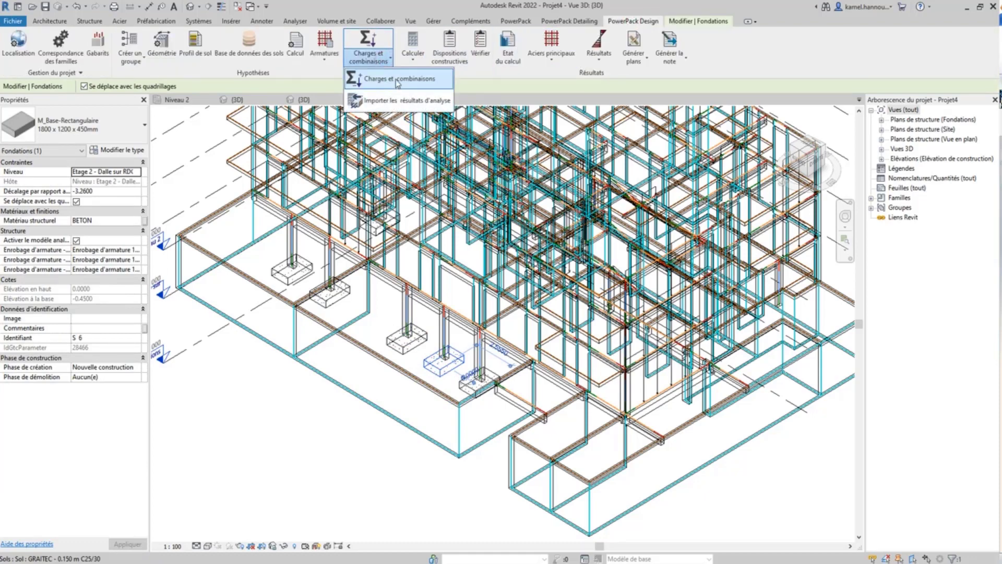
left_click(397, 79)
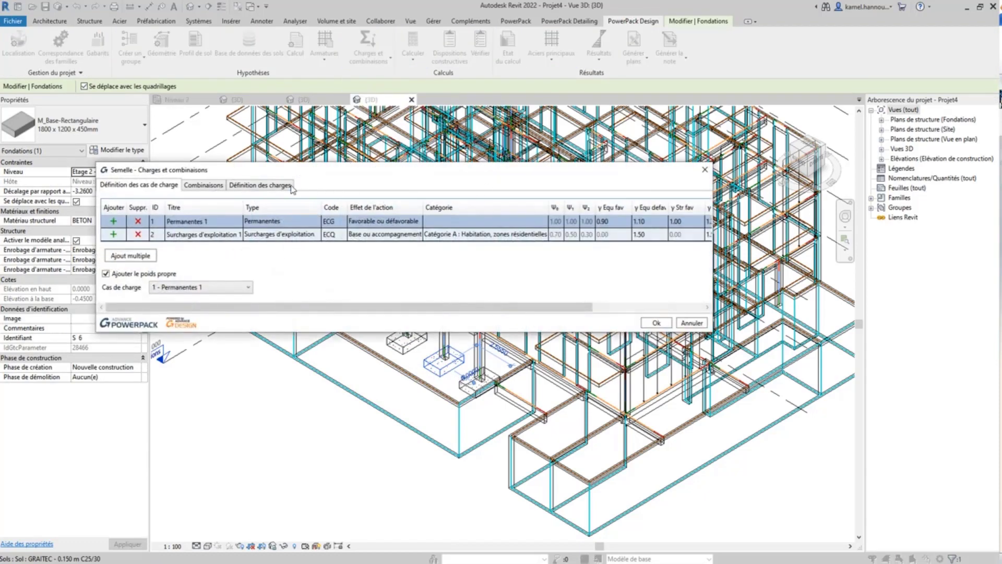
left_click(292, 189)
left_click(338, 217)
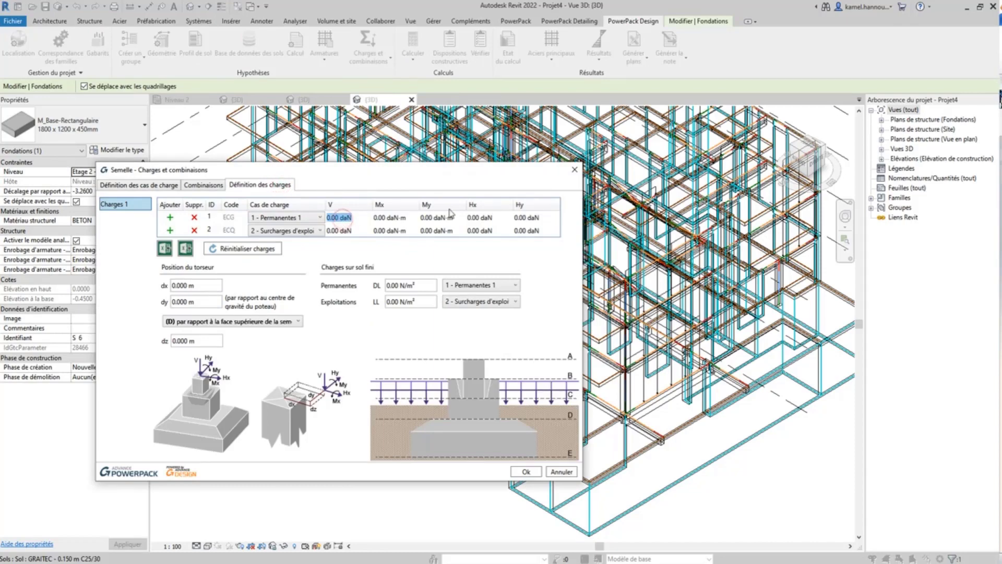
left_click(562, 472)
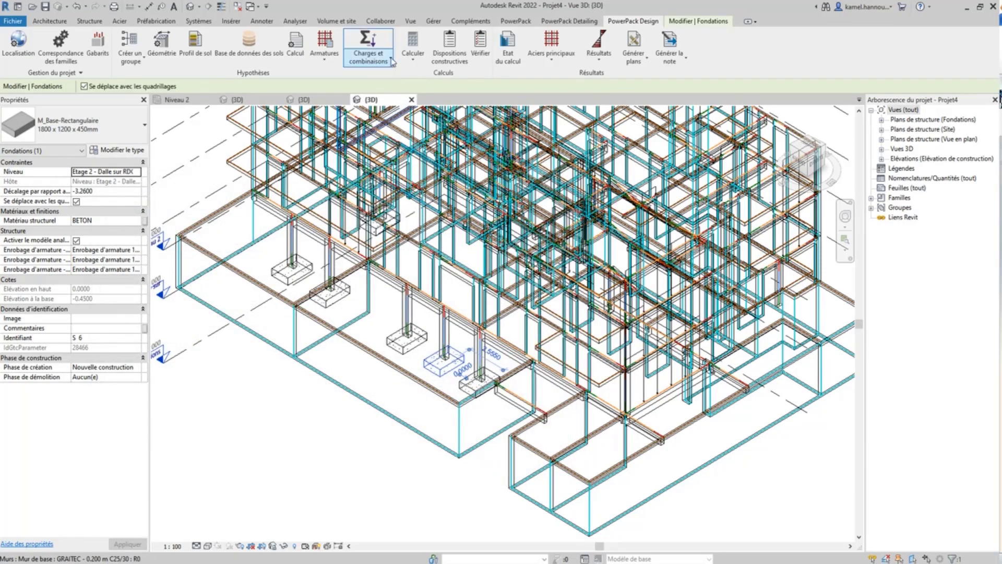
- Calculate footing S 6, close the calculation status and inspect its reinforcement cage in the 3D view
left_click(412, 45)
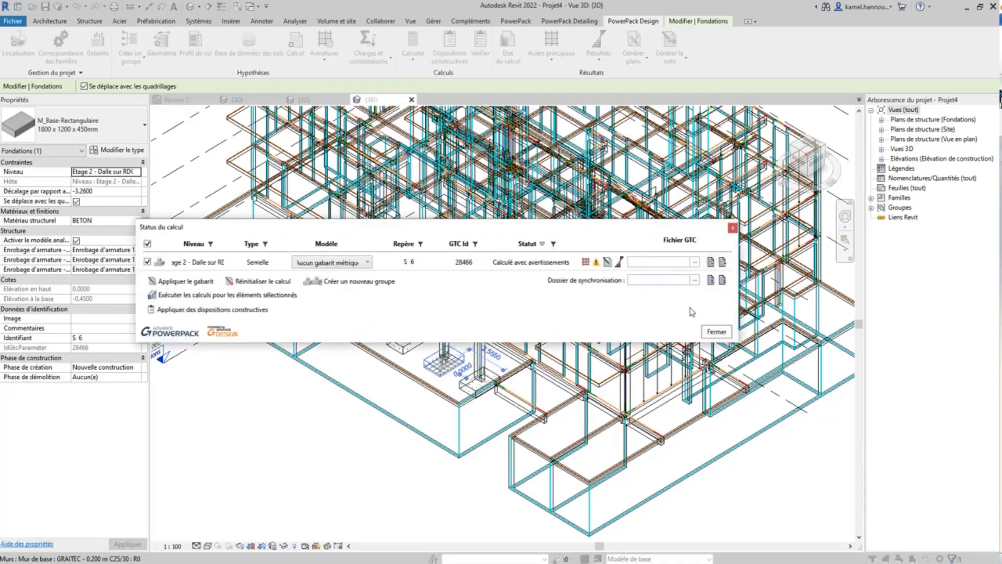
left_click(716, 331)
scroll(452, 371, "up", 5)
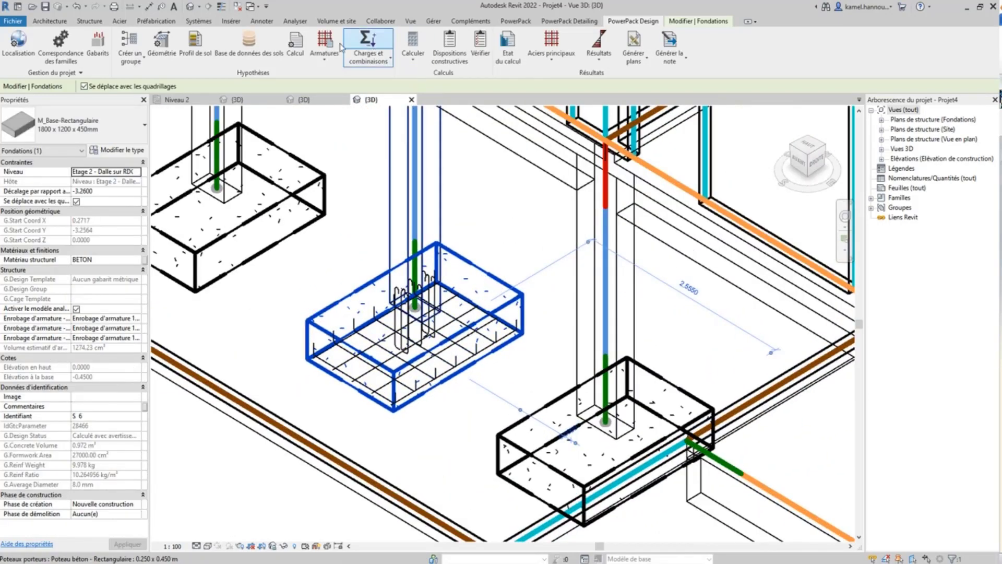
- Try an imposed bearing capacity defined as pressure (Pression) in footing S 6's calculation assumptions, and discard the changes
left_click(295, 42)
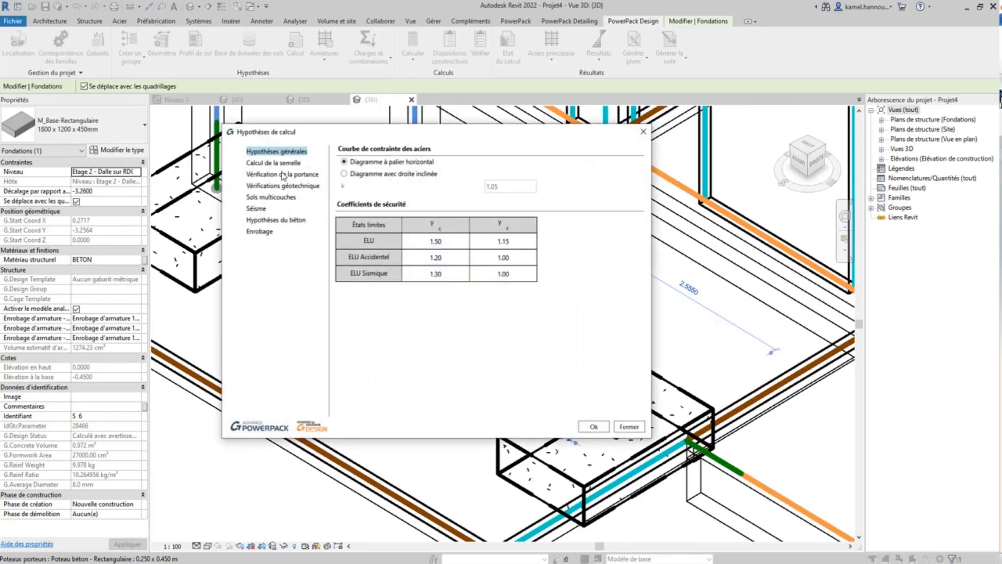
left_click(282, 174)
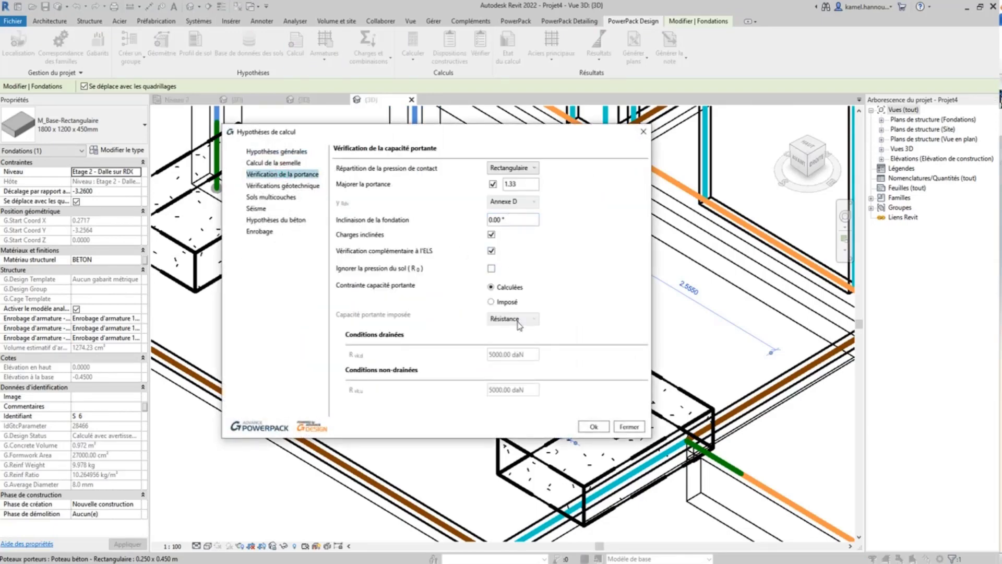
left_click(506, 302)
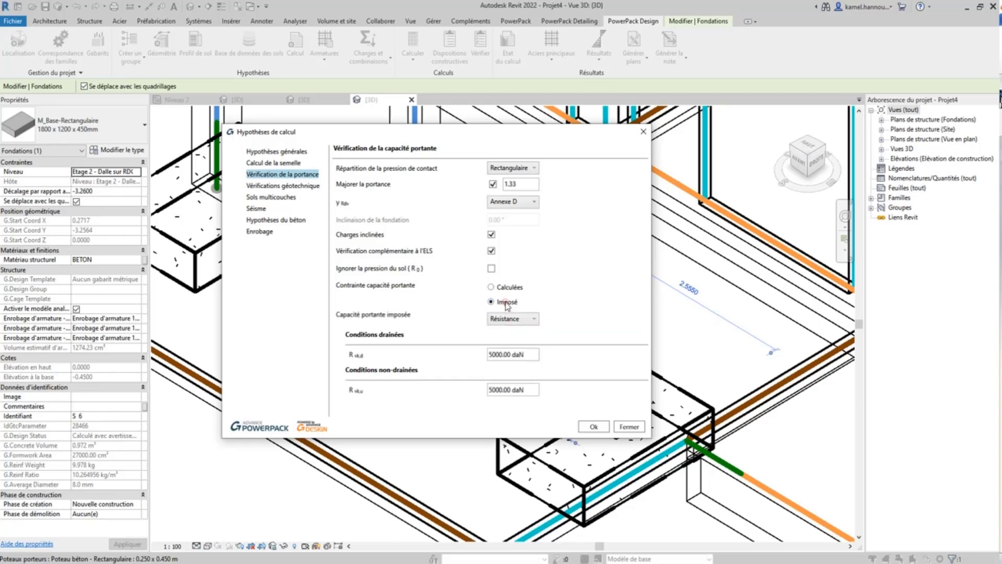
left_click(524, 319)
left_click(522, 330)
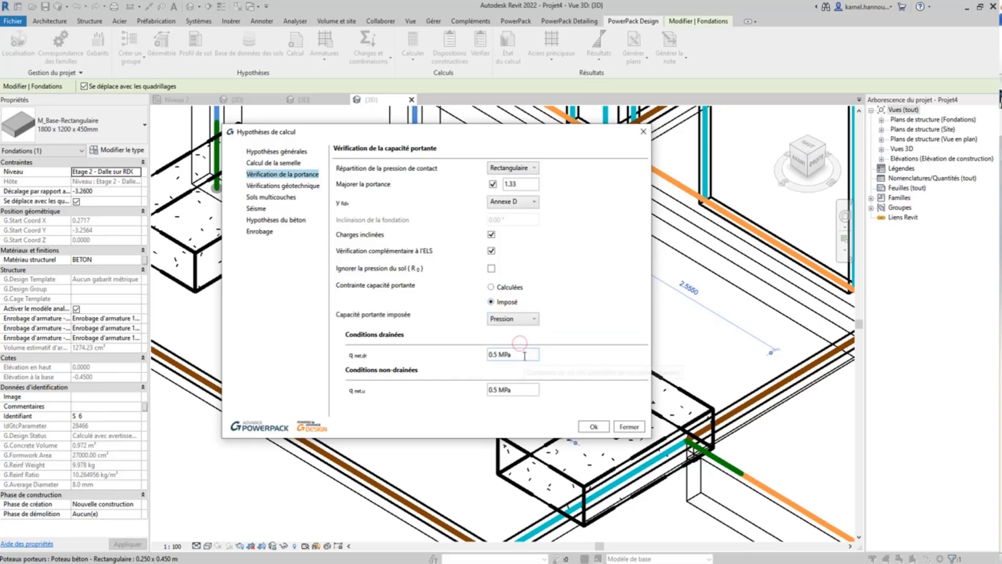
left_click(629, 427)
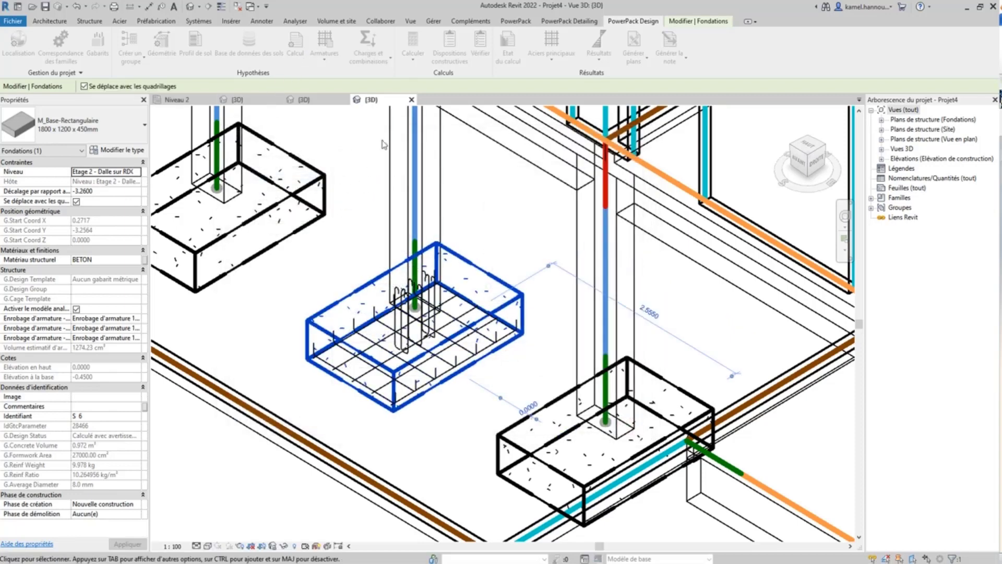
- Review the analysis diagram and stability diagram in the calculation results of footing S 6, and close the results
middle_click_drag(485, 251, 524, 239)
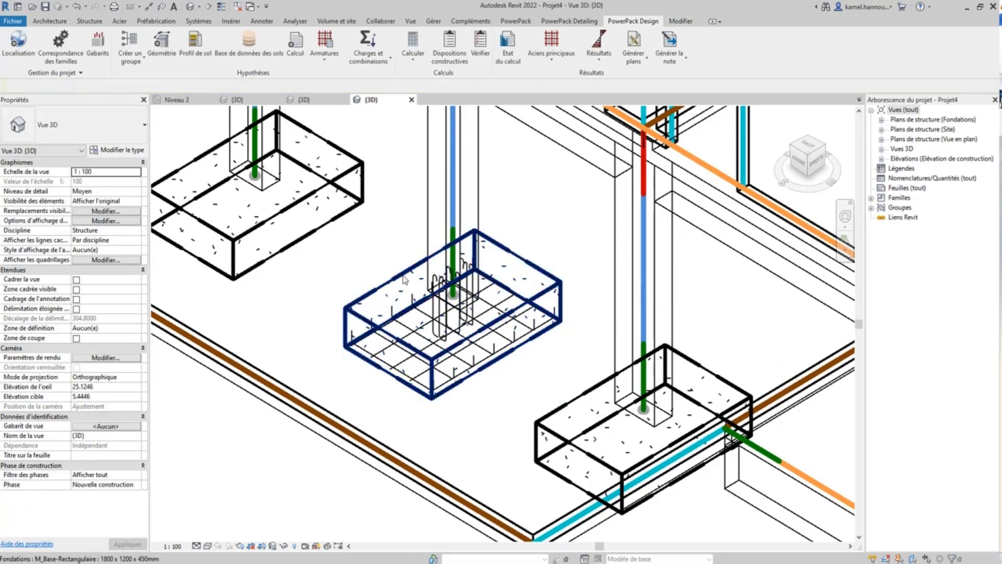
left_click(628, 21)
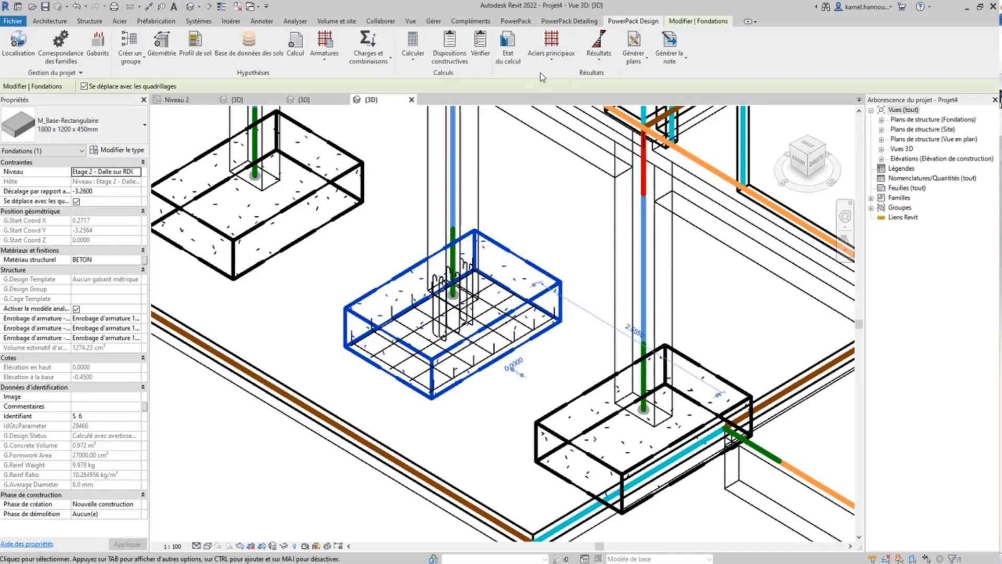
left_click(604, 67)
left_click(609, 79)
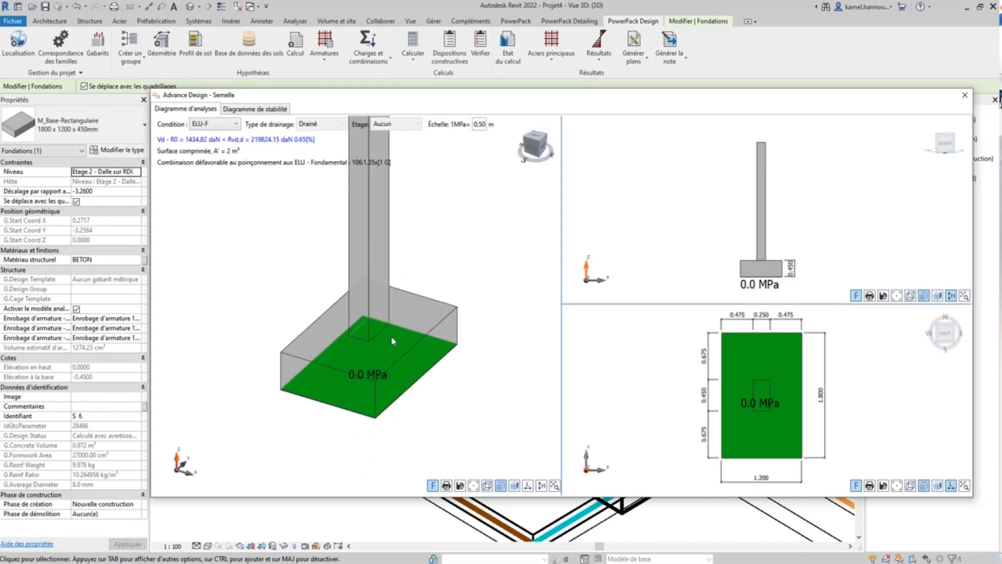
scroll(390, 339, "up", 5)
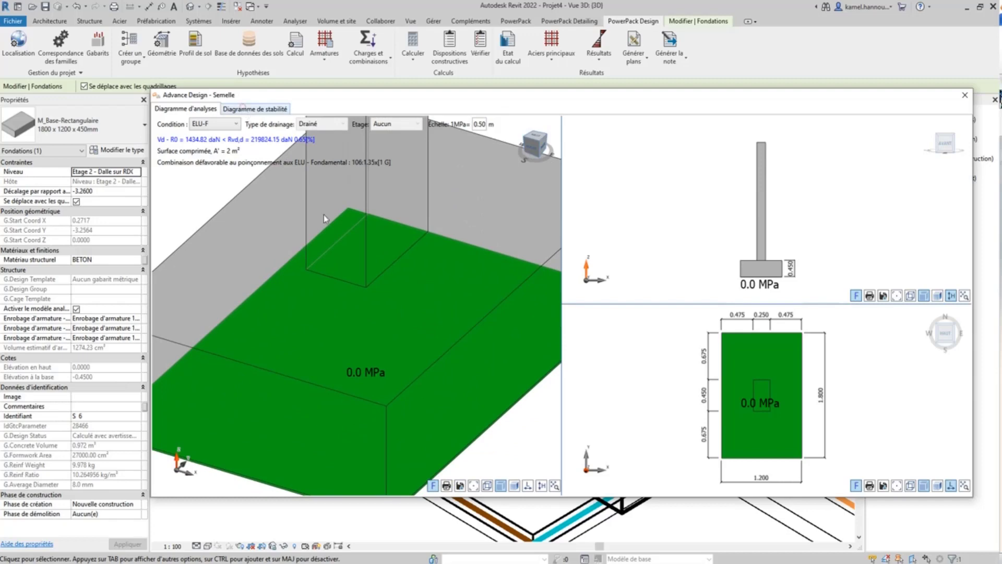
left_click(243, 108)
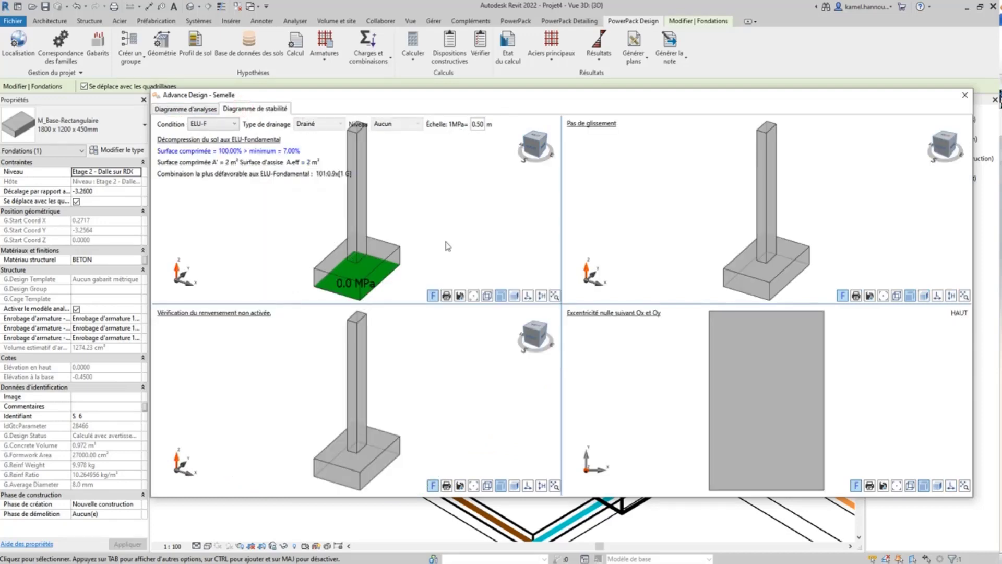
left_click(964, 95)
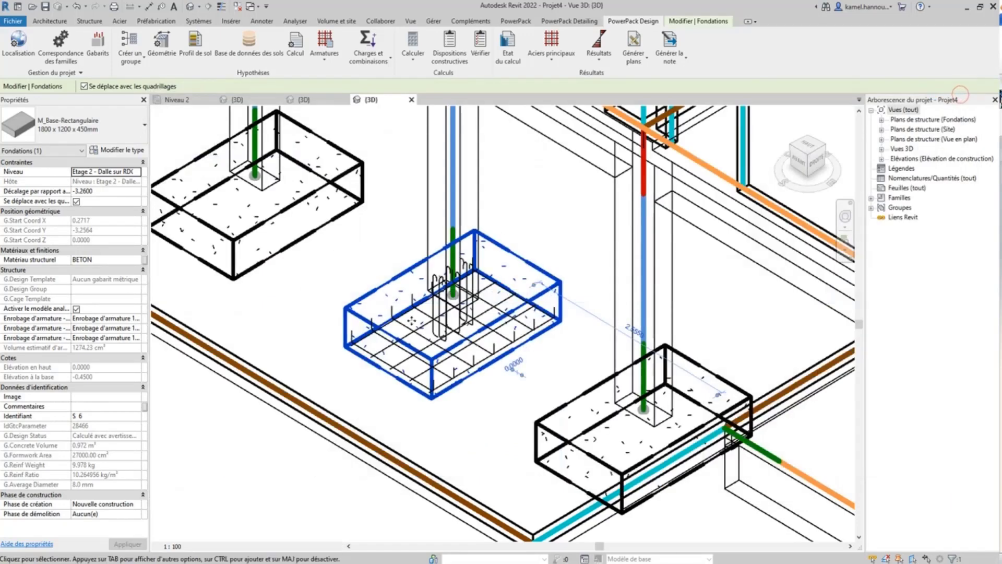
- Calculate column P 6 above the reinforced footing and close the calculation status to see its reinforcement in the 3D view
middle_click_drag(428, 326, 429, 343)
scroll(429, 343, "down", 3)
left_click(439, 336)
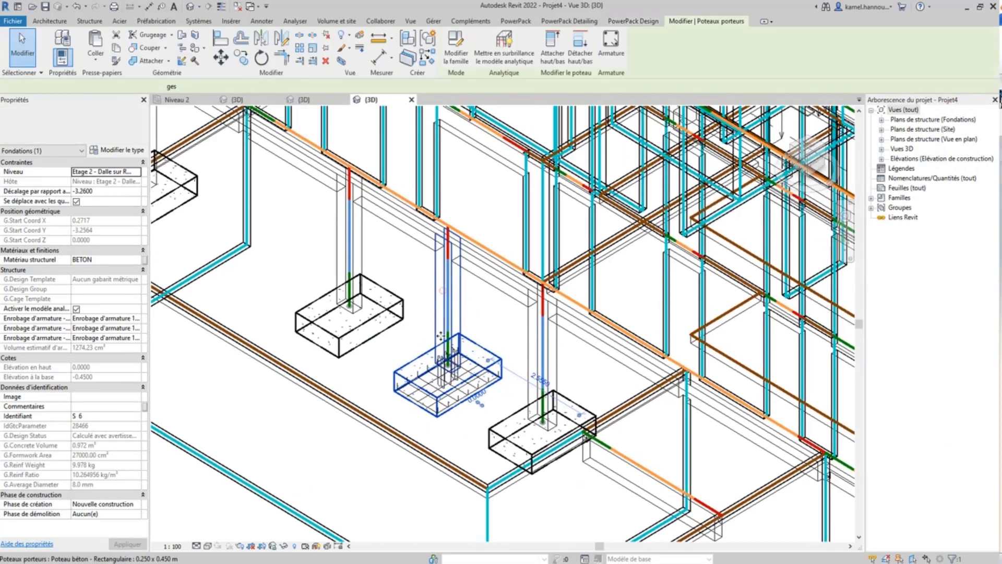
left_click(474, 331)
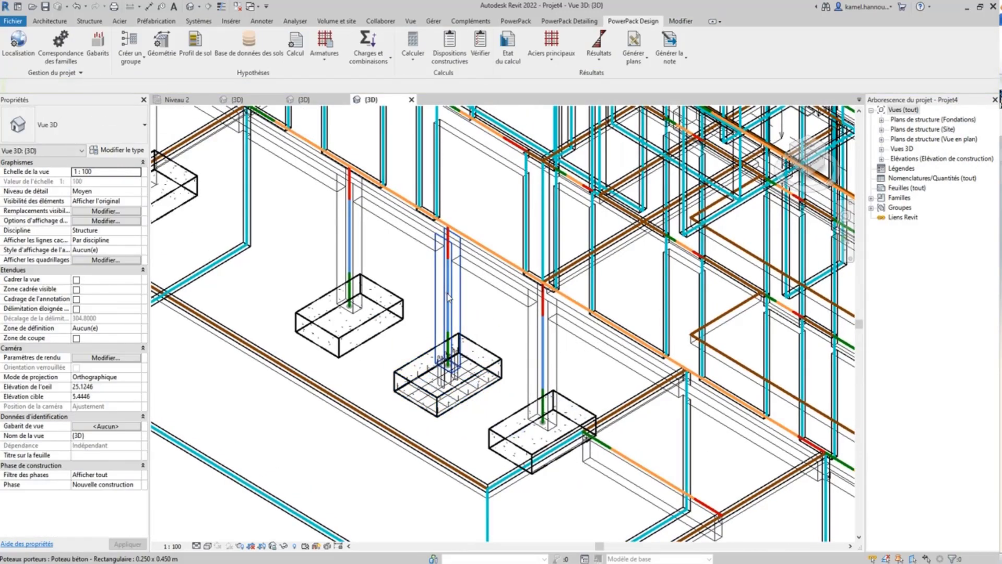
left_click(451, 298)
left_click(633, 21)
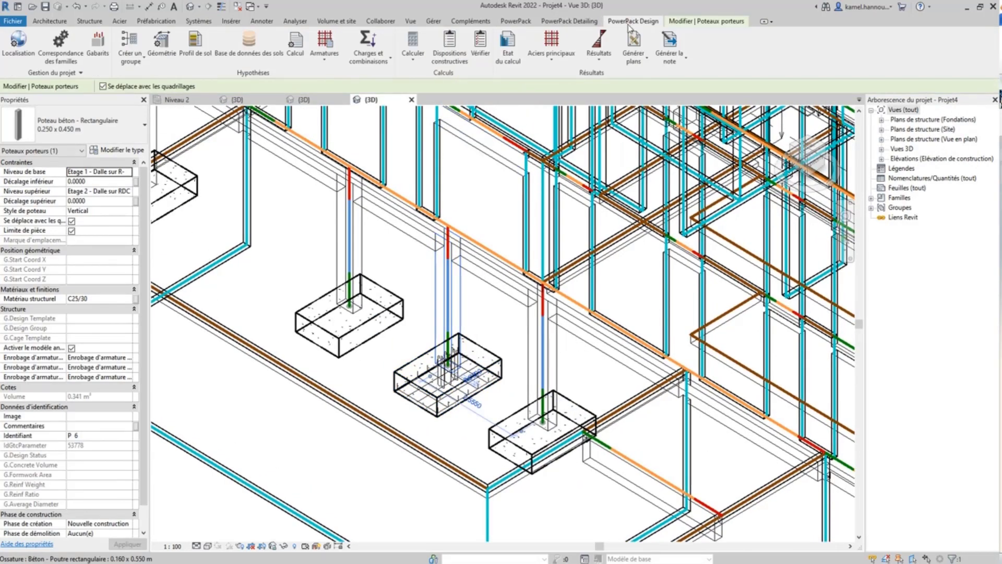
left_click(412, 50)
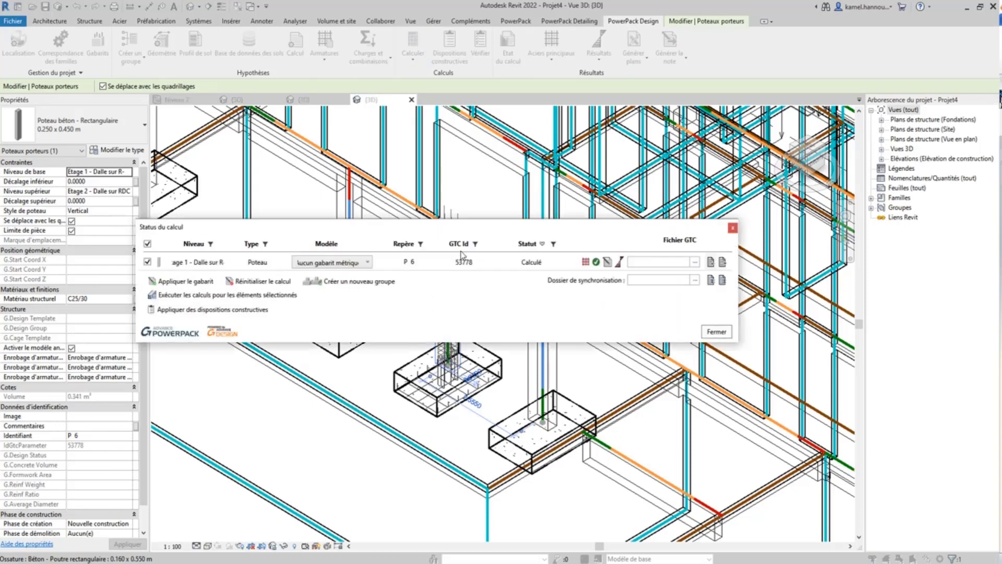
left_click(714, 333)
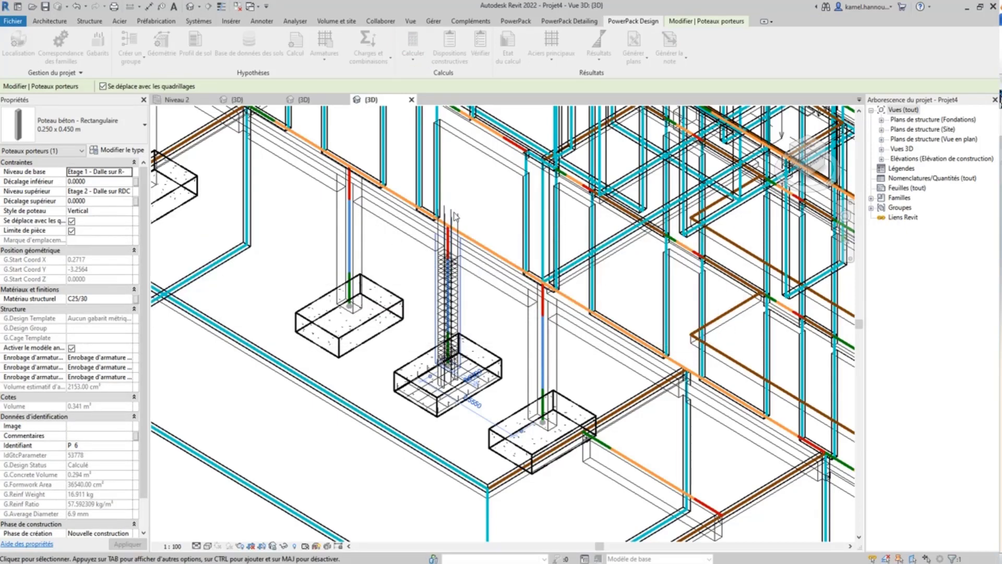
scroll(380, 262, "down", 1)
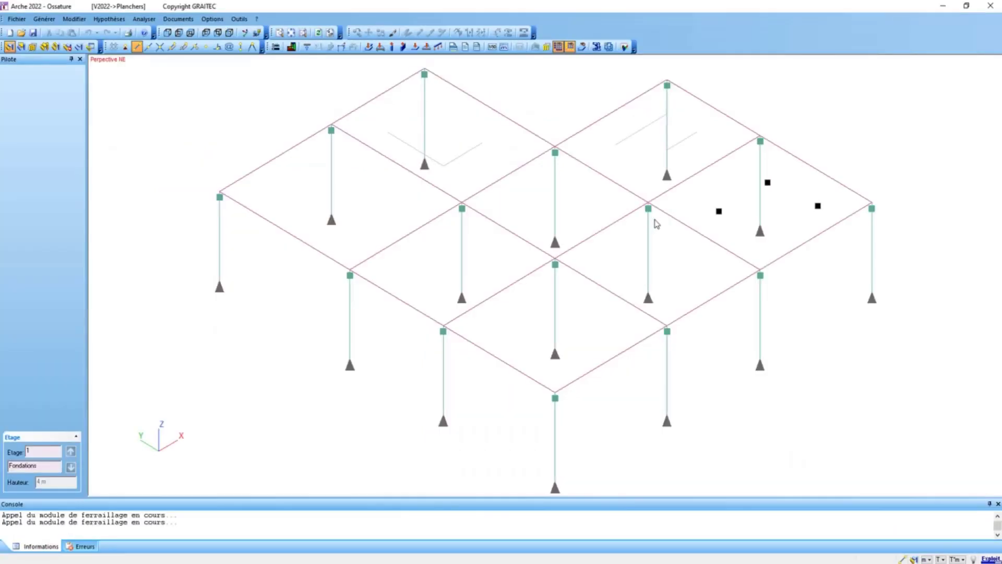
- Identify beam P 4.1 in the Arche Ossature frame and save its Advance Design RC Beam model as GTCX file "poutre 4"
middle_click_drag(653, 222, 622, 239)
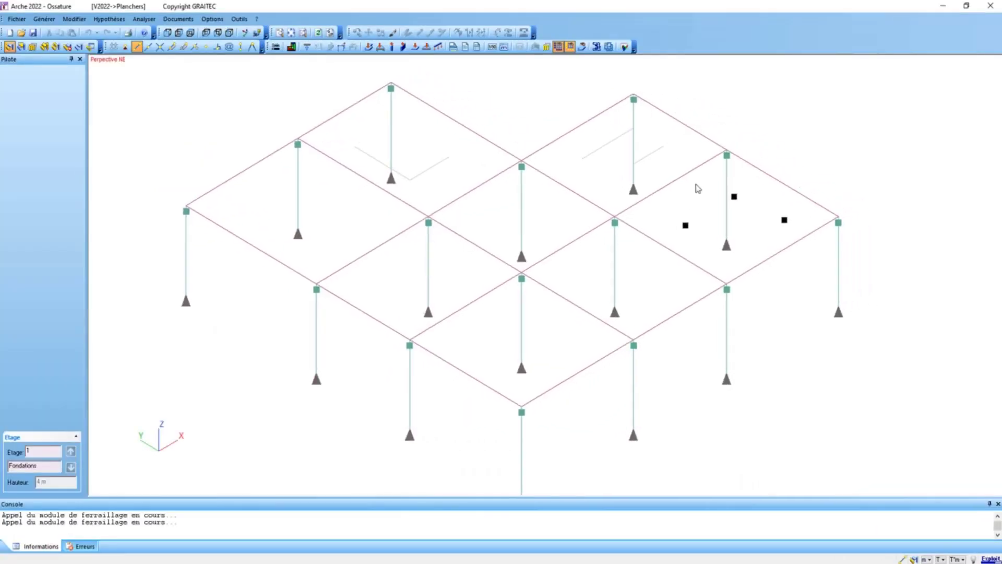
left_click(765, 176)
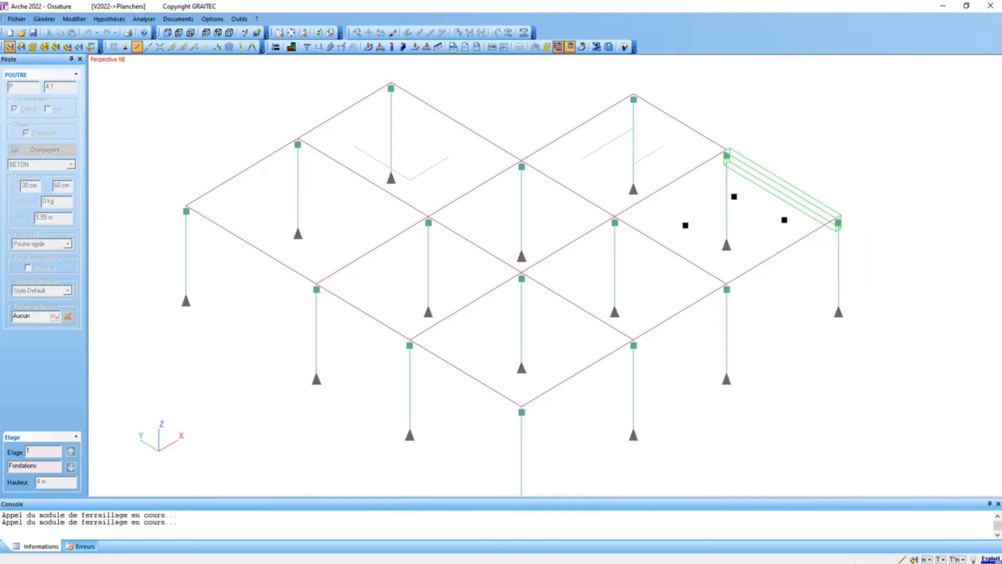
left_click(701, 540)
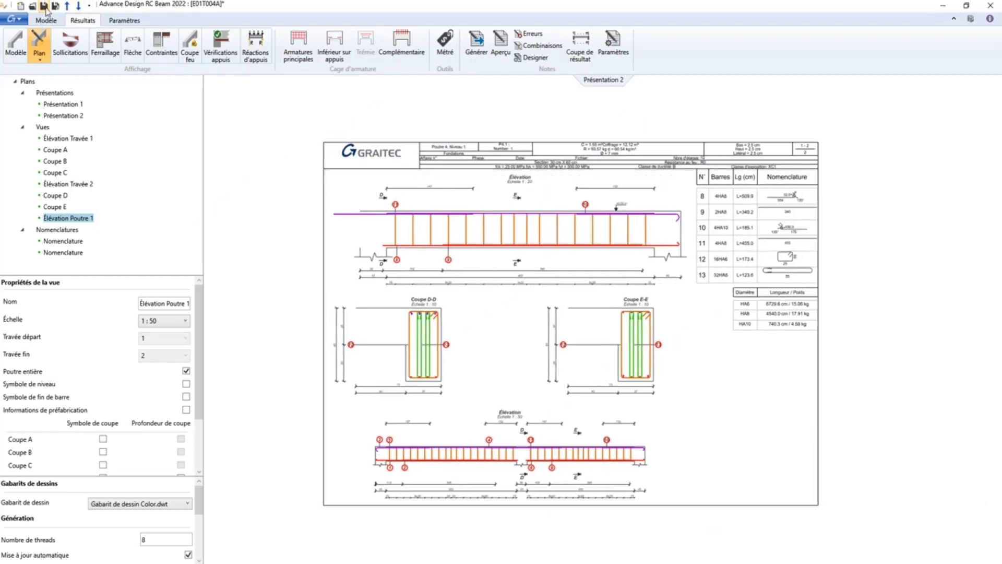
left_click(55, 7)
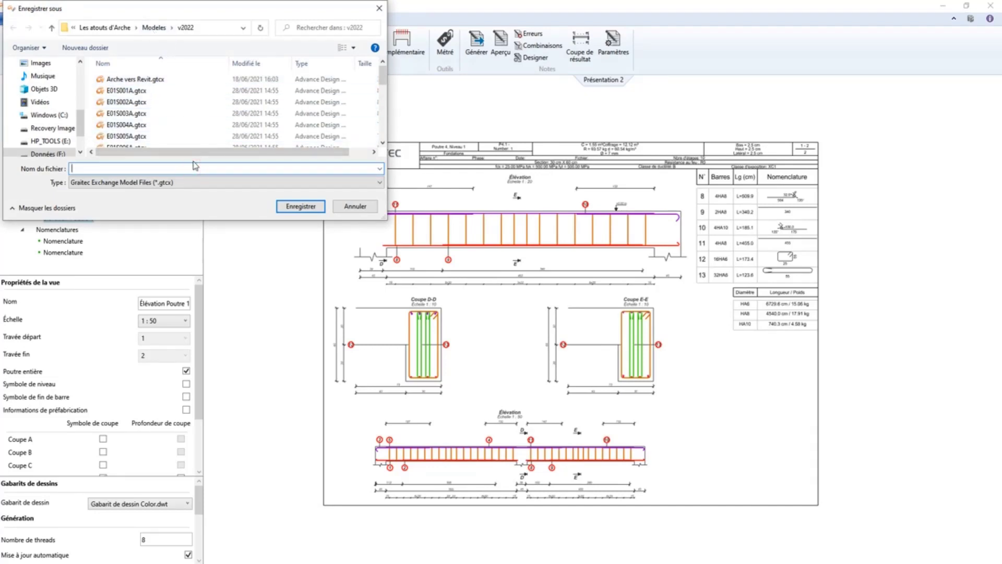
type("poutre 4")
key("Return")
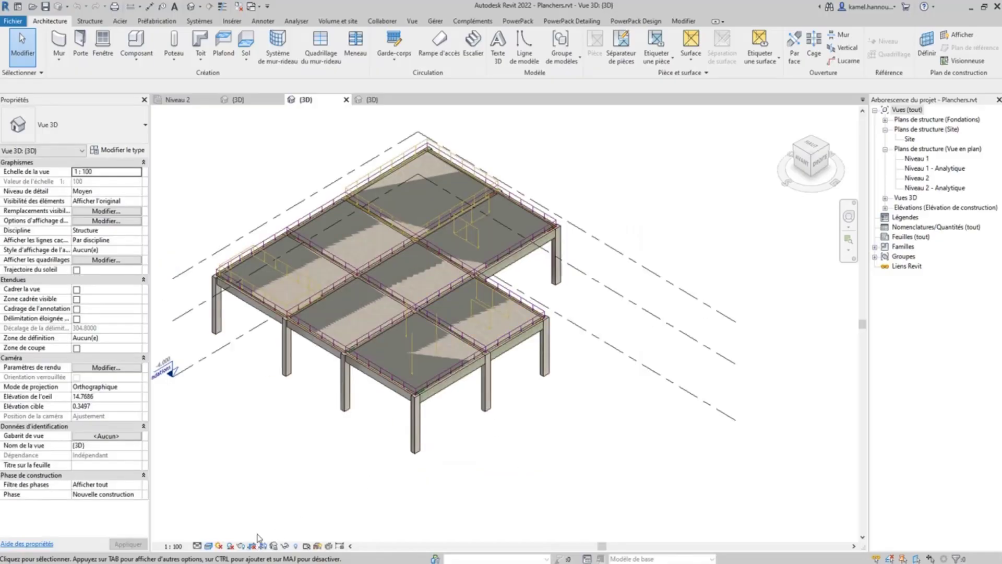
- In Revit's Planchers model, hide the analytical model categories in the 3D view and set the visual style to wireframe (Image filaire)
key("v")
key("g")
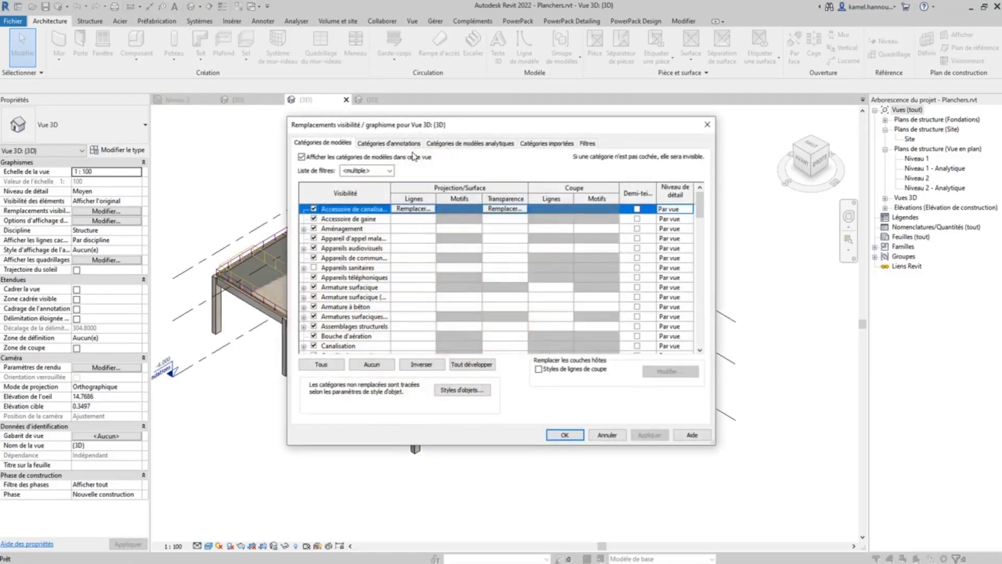
left_click(449, 144)
left_click(358, 157)
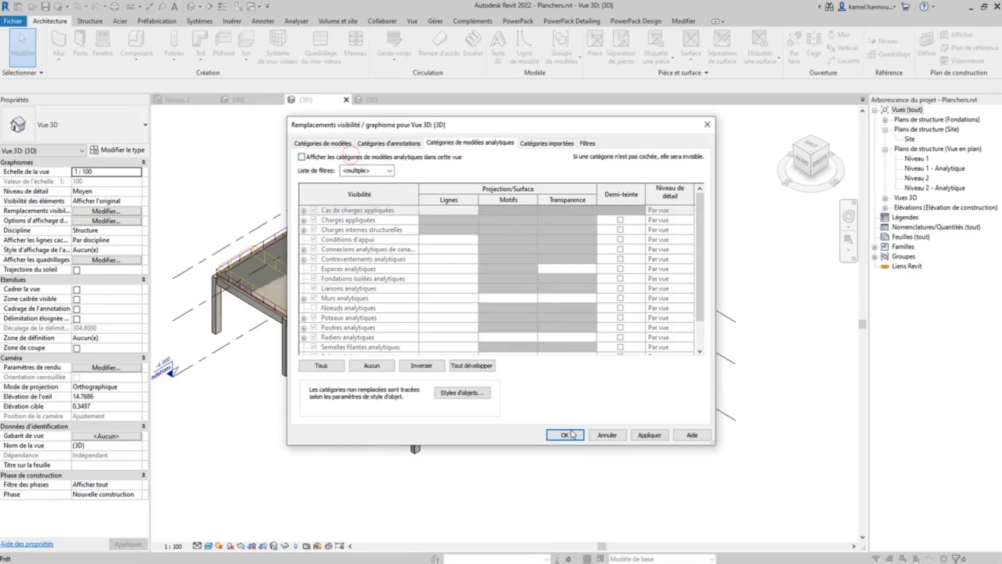
left_click(565, 434)
left_click(208, 546)
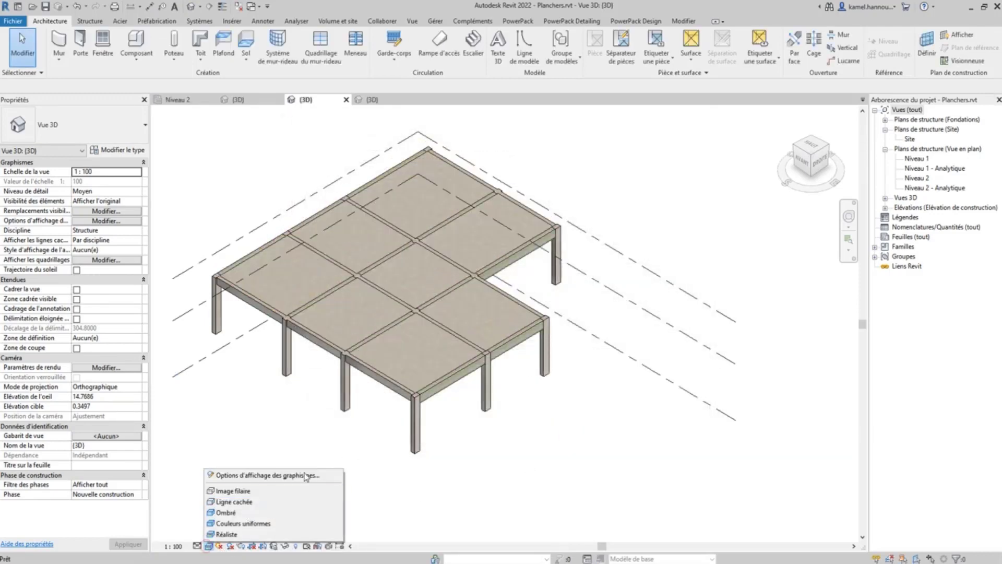
left_click(275, 491)
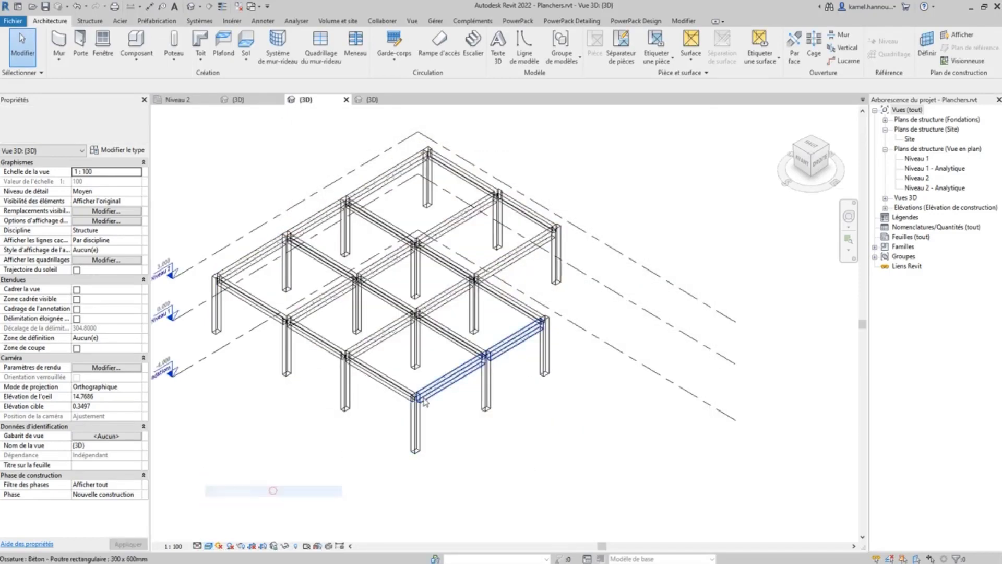
- Select beam P 4 on the frame's edge and import poutre 4.gtcx from the v2022 folder, accepting the join-order warning
scroll(469, 376, "up", 5)
left_click(468, 377)
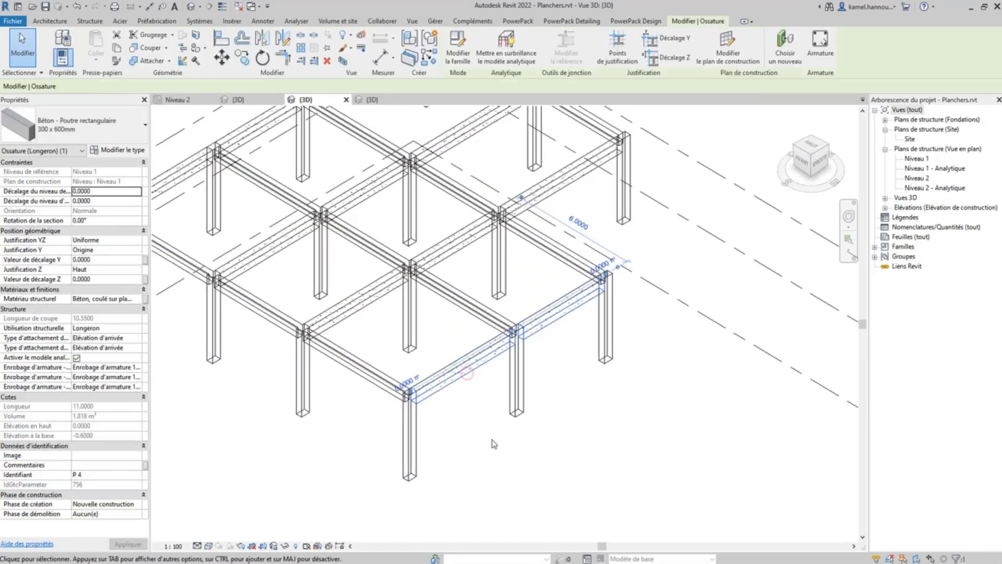
left_click(633, 21)
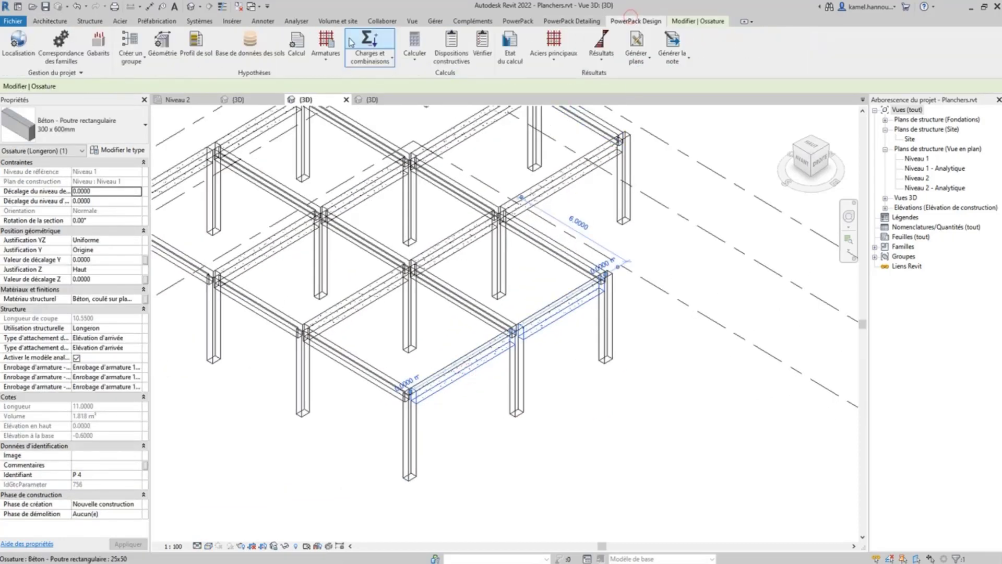
left_click(70, 72)
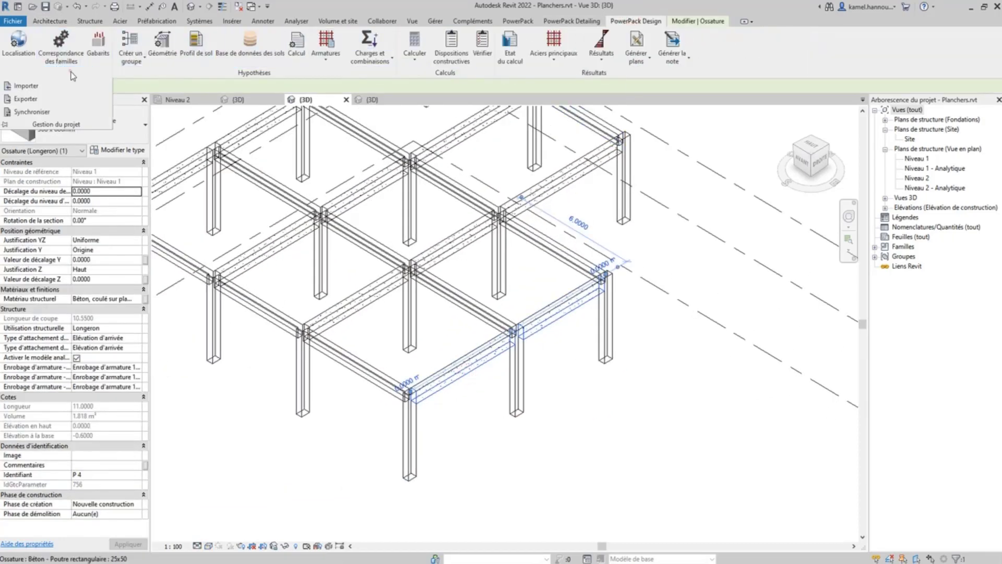
left_click(24, 85)
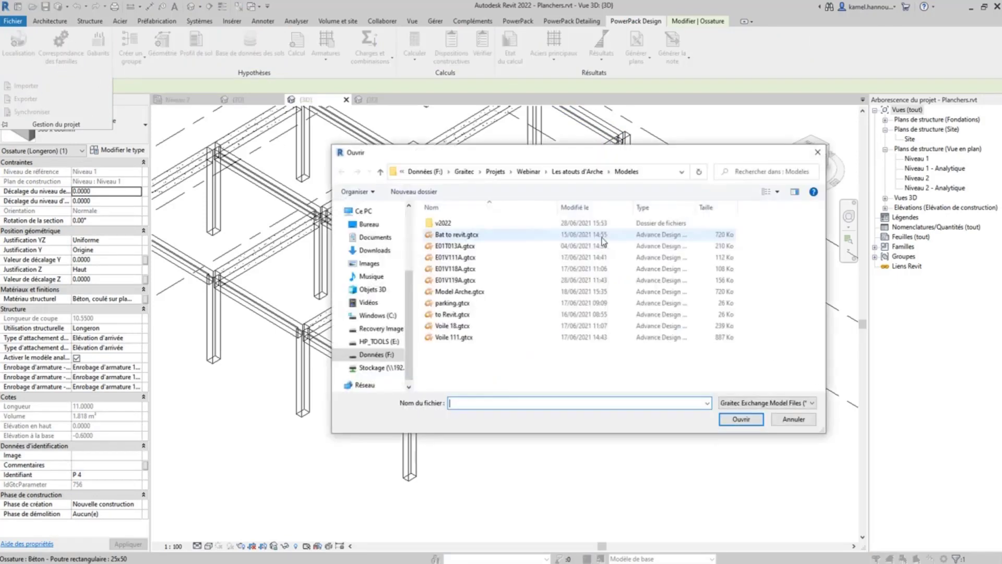
double_click(447, 222)
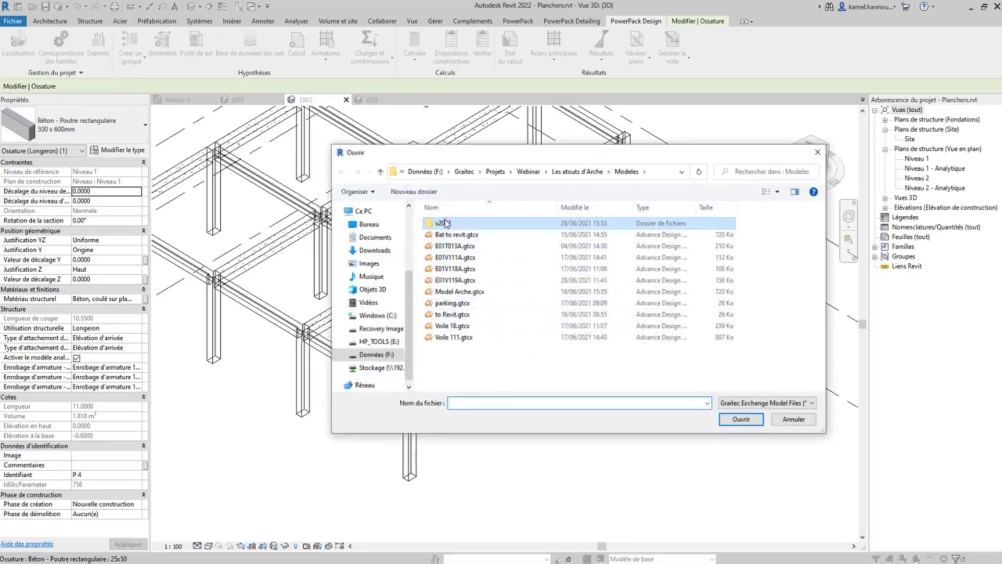
scroll(459, 271, "down", 3)
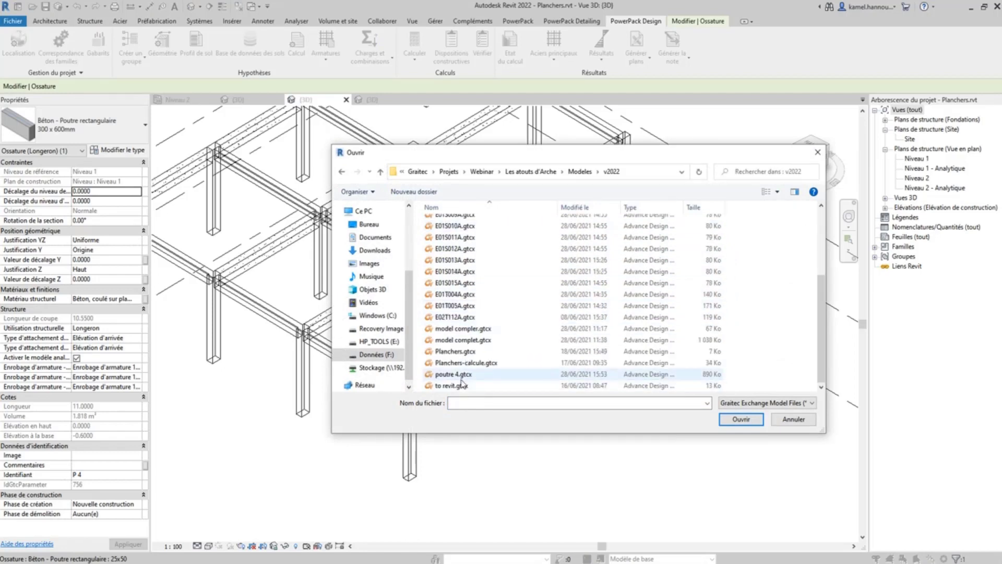
double_click(562, 374)
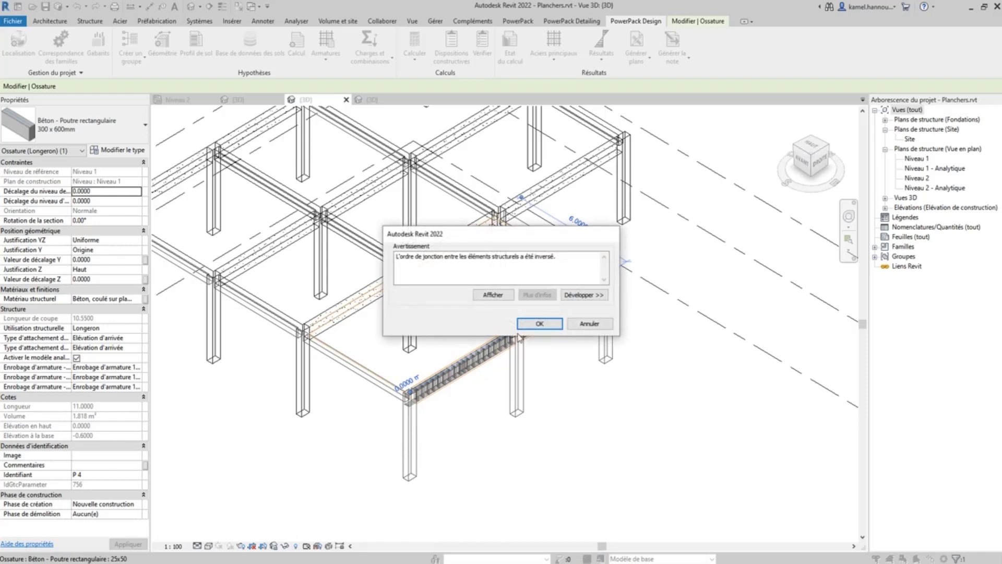
left_click(538, 322)
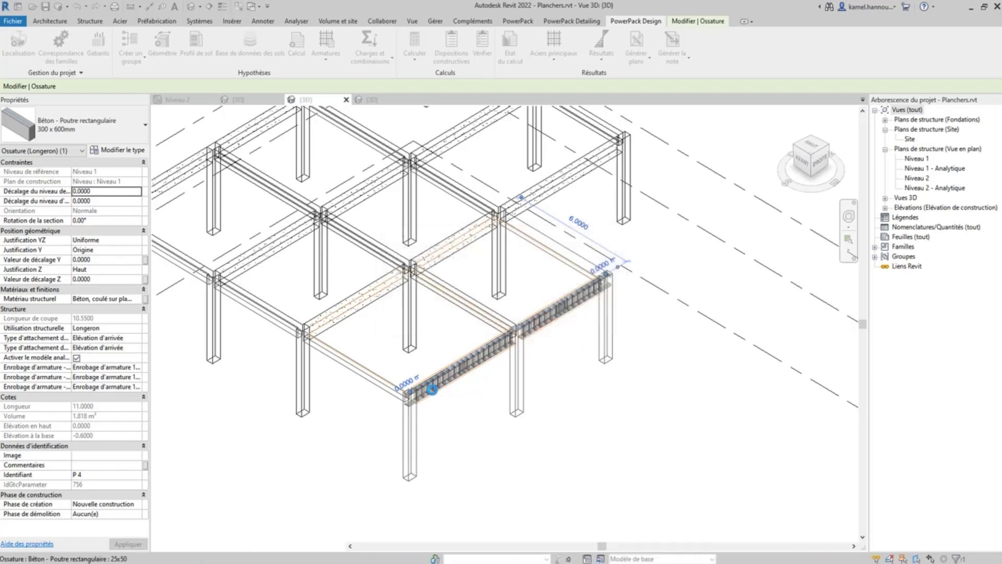
scroll(432, 389, "up", 7)
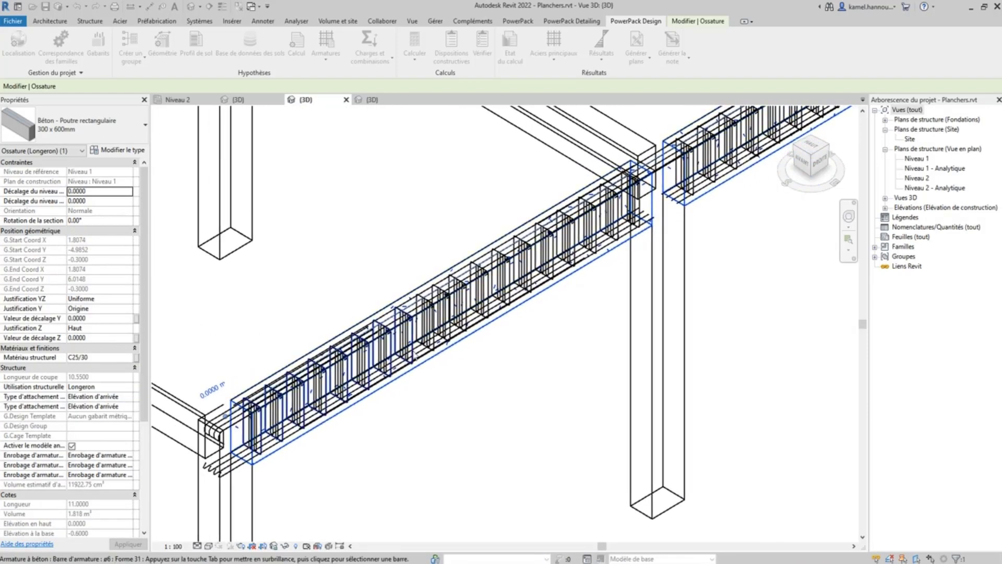
- Switch to Projet4's 3D view and select basement wall V 119, the long outer wall beside the isolated footings
scroll(415, 337, "down", 4)
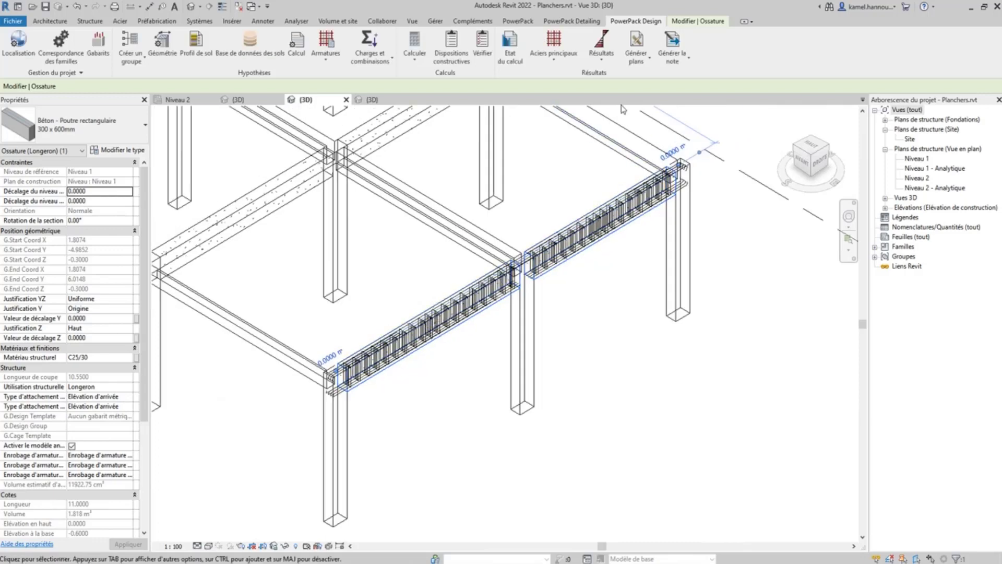
left_click(637, 50)
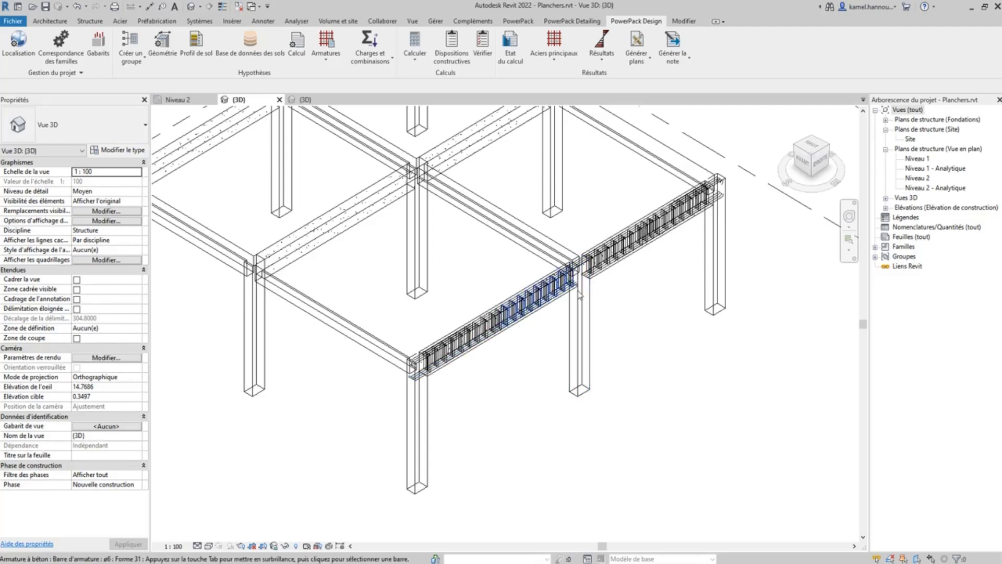
left_click(305, 99)
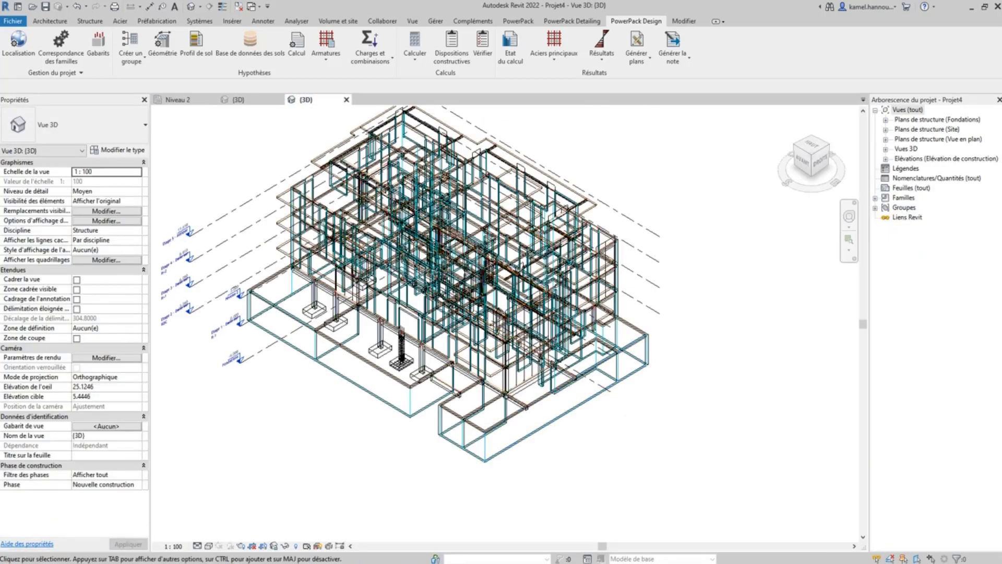
left_click(464, 536)
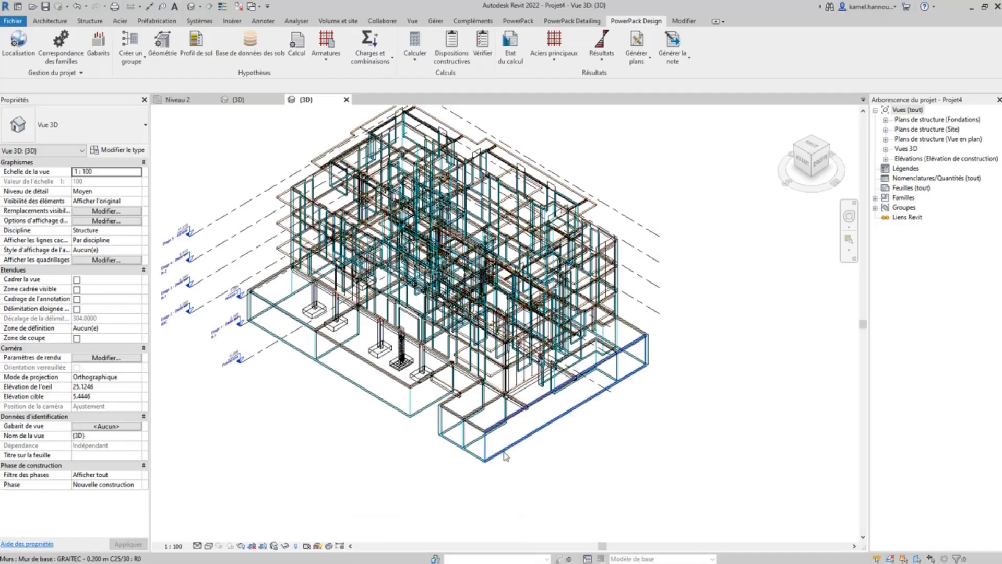
left_click(402, 424)
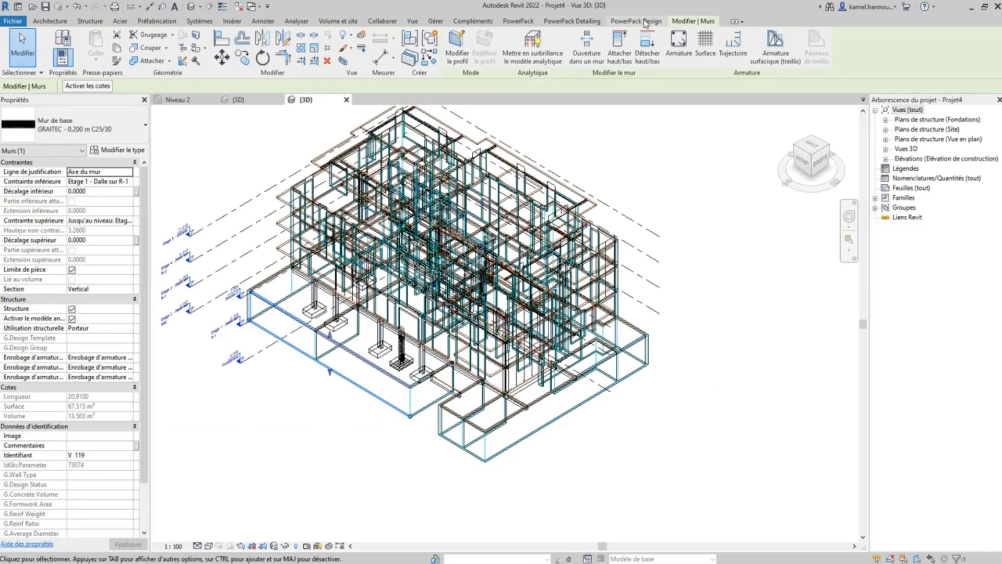
- Import the wall's matching voile GTCX file from the Modeles folder to generate its reinforcement, and inspect the bars up close
left_click(636, 21)
left_click(68, 73)
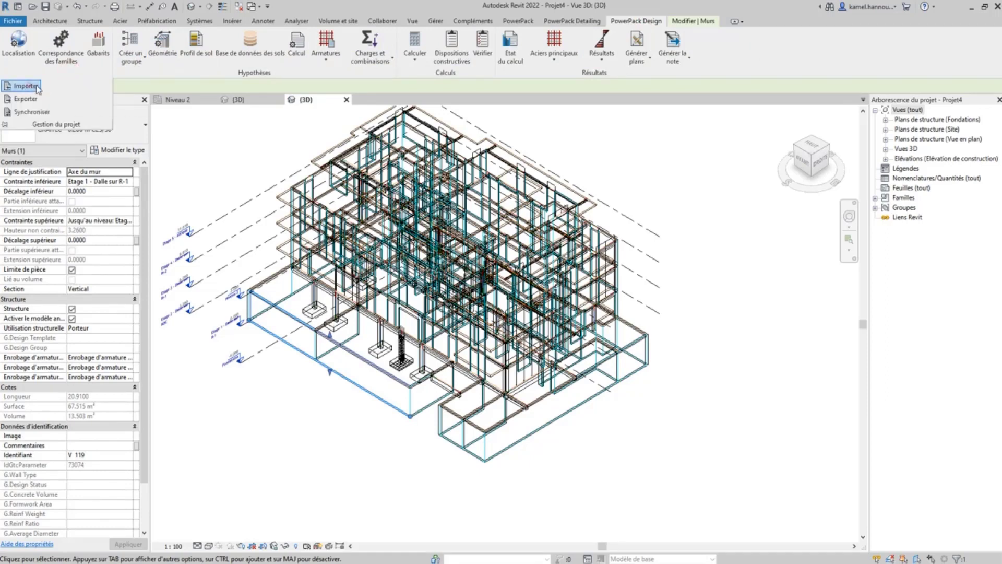
left_click(42, 87)
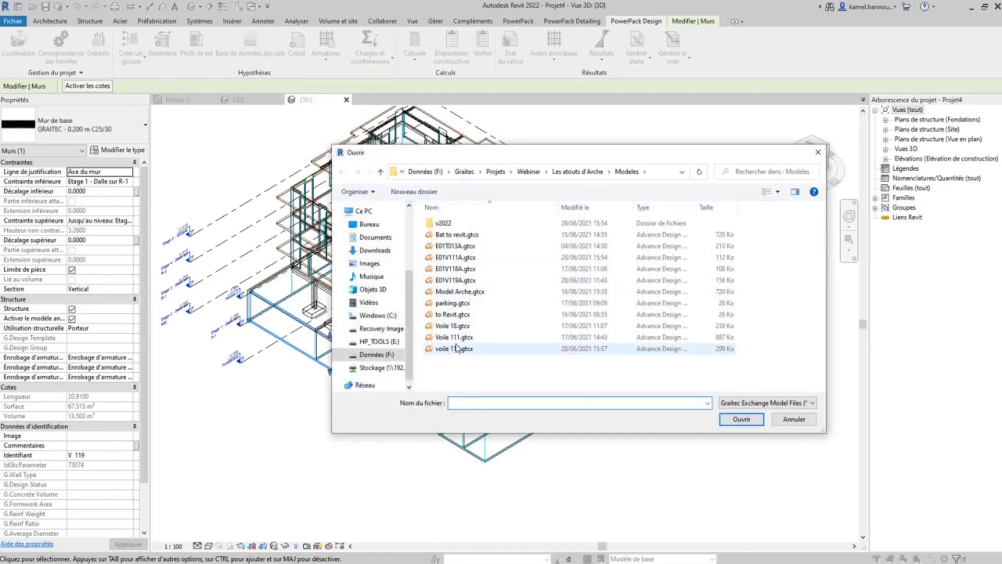
left_click(462, 349)
left_click(740, 419)
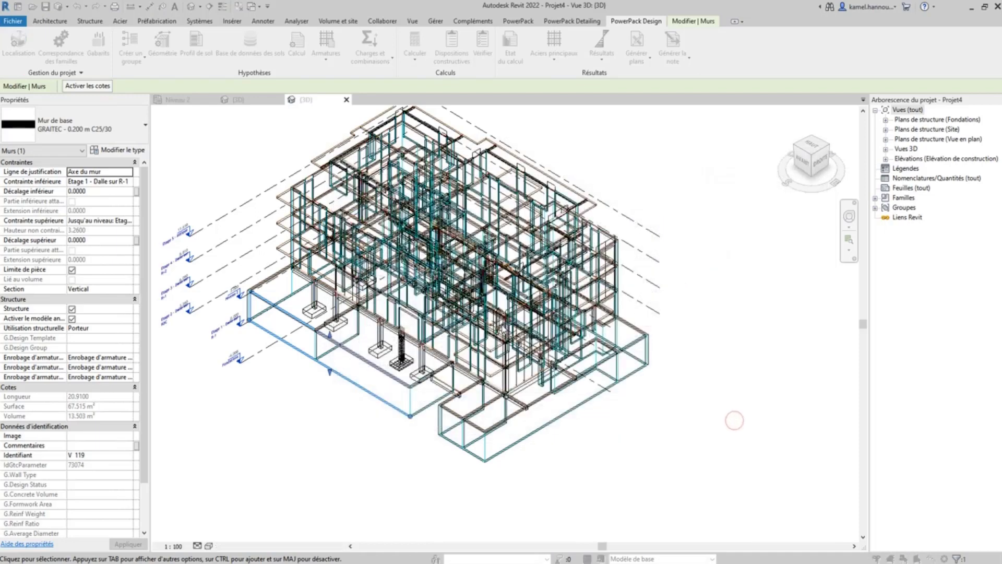
left_click(573, 312)
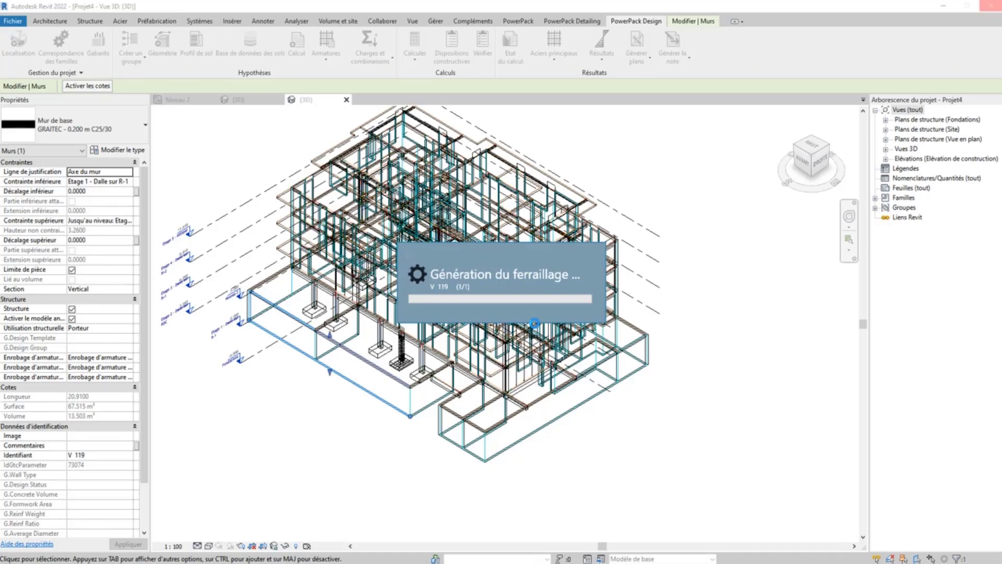
scroll(367, 397, "up", 6)
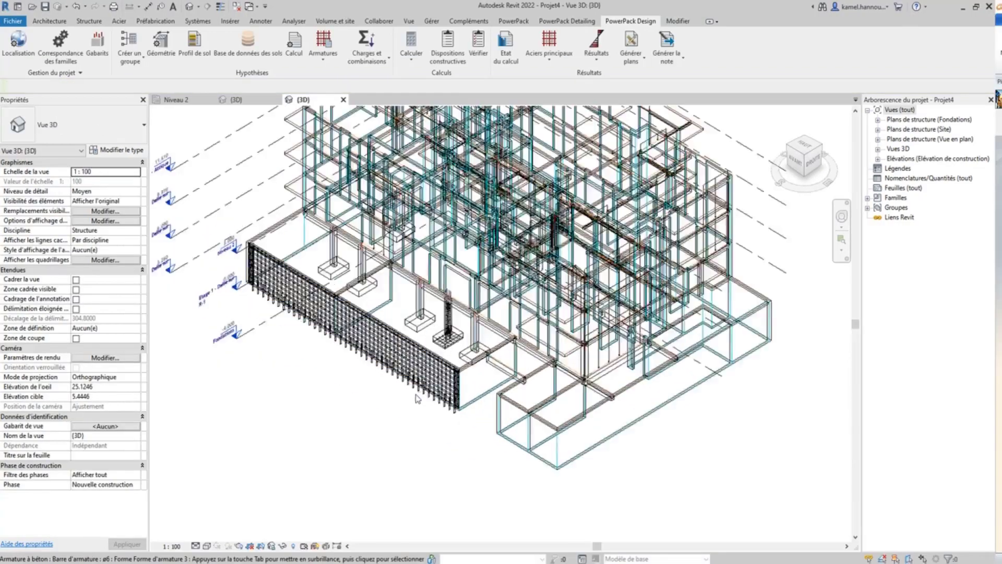
middle_click_drag(425, 342, 523, 322)
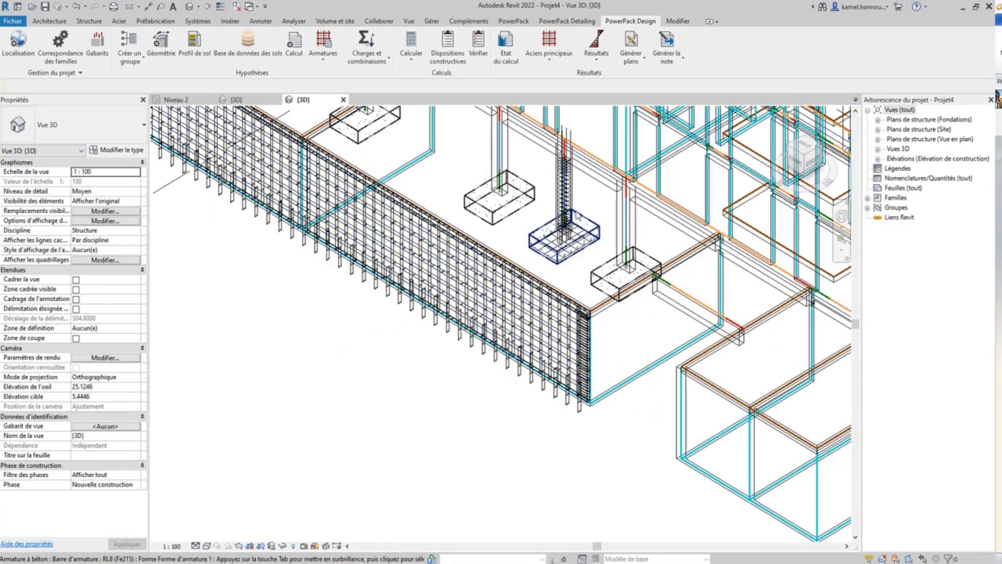